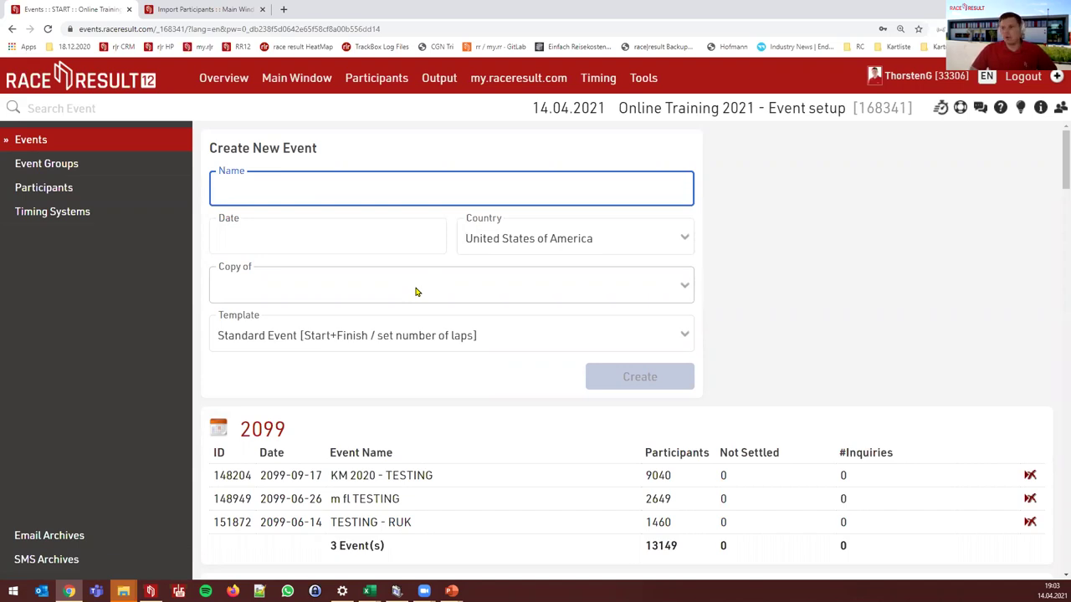
# - Choose the Lap Race (variable number of laps) template, with Maximum #Laps at 20
pyautogui.click(413, 335)
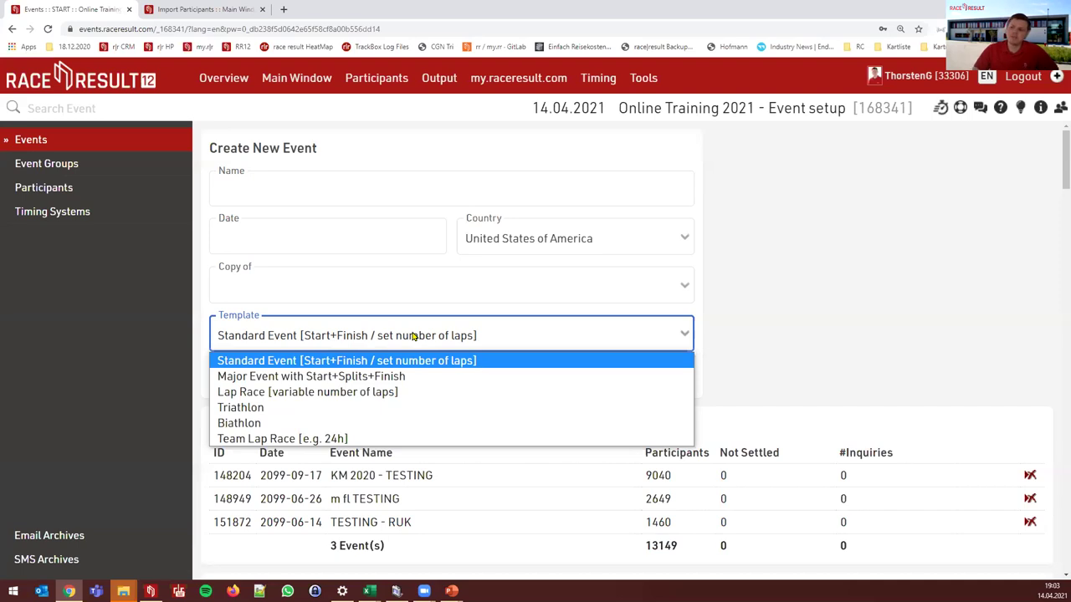
pyautogui.click(326, 392)
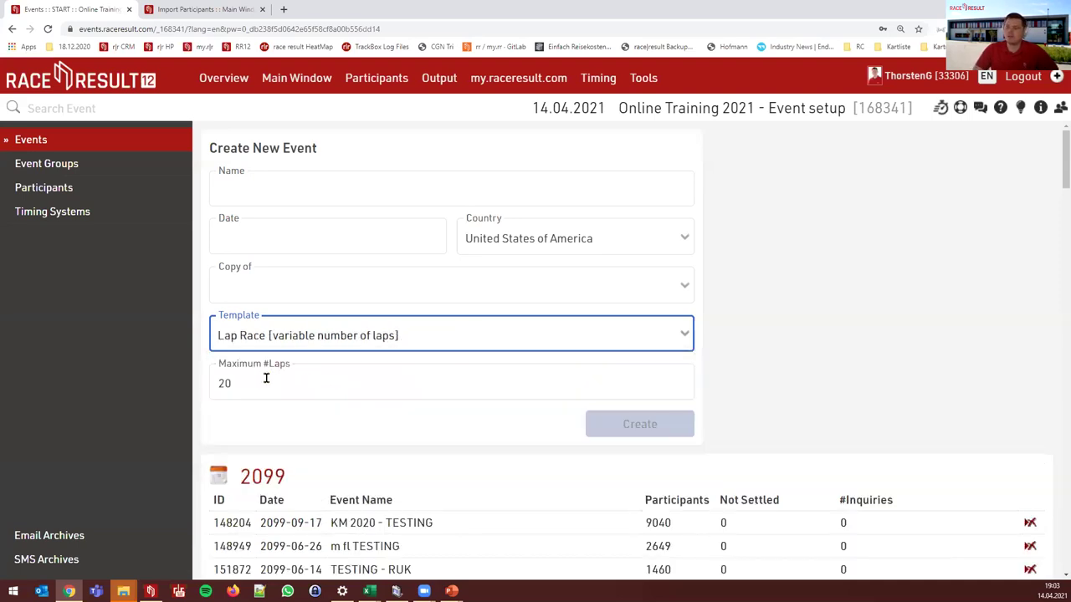
pyautogui.click(295, 337)
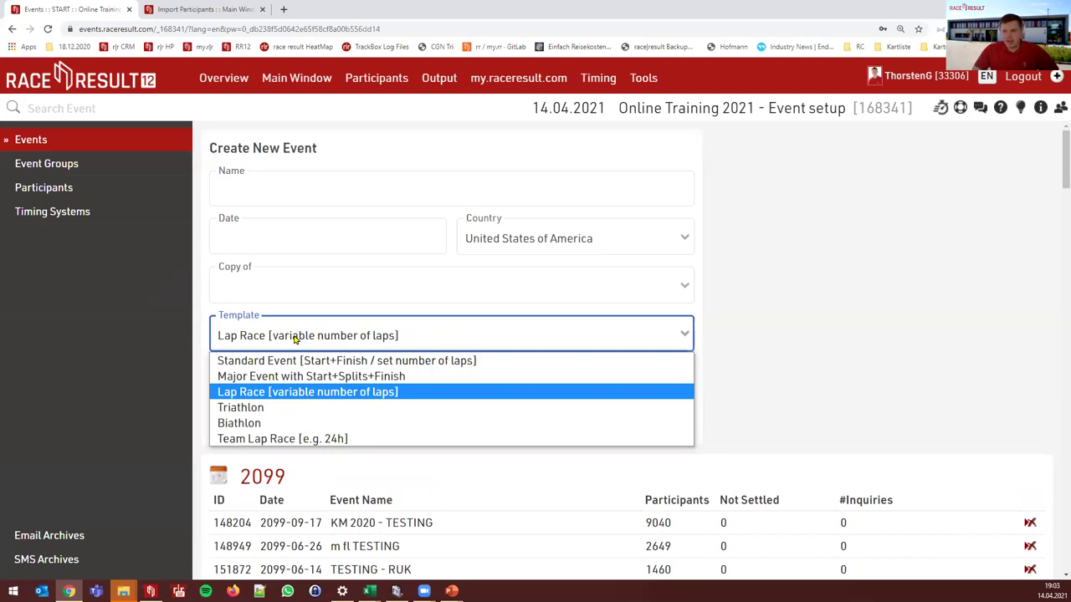
pyautogui.click(295, 337)
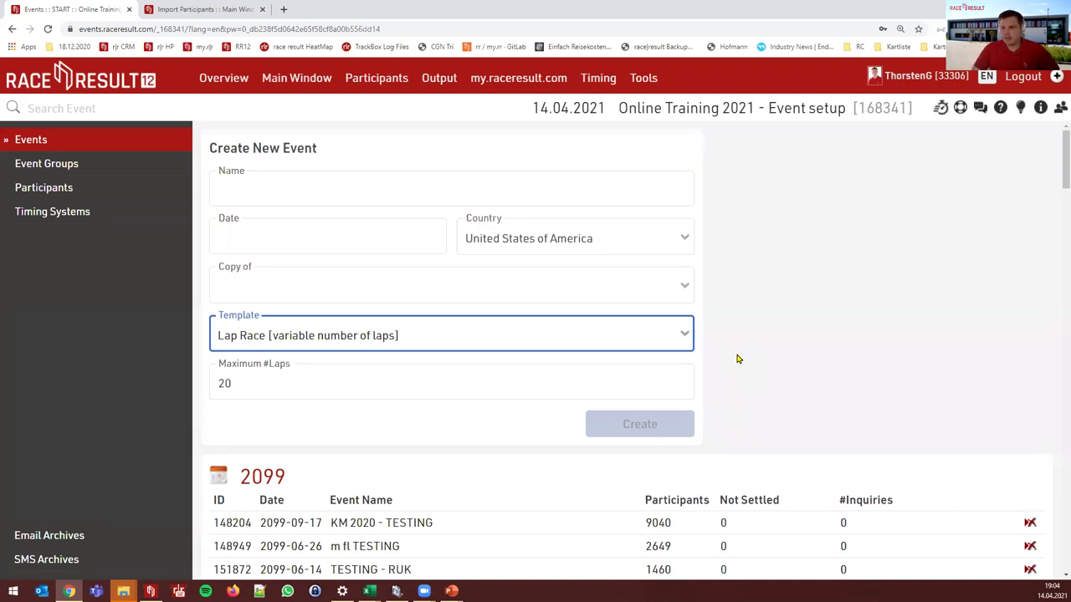
# - Scroll to the 2021 events and open Online Training 2021 - Event setup
pyautogui.scroll(-5, 502, 410)
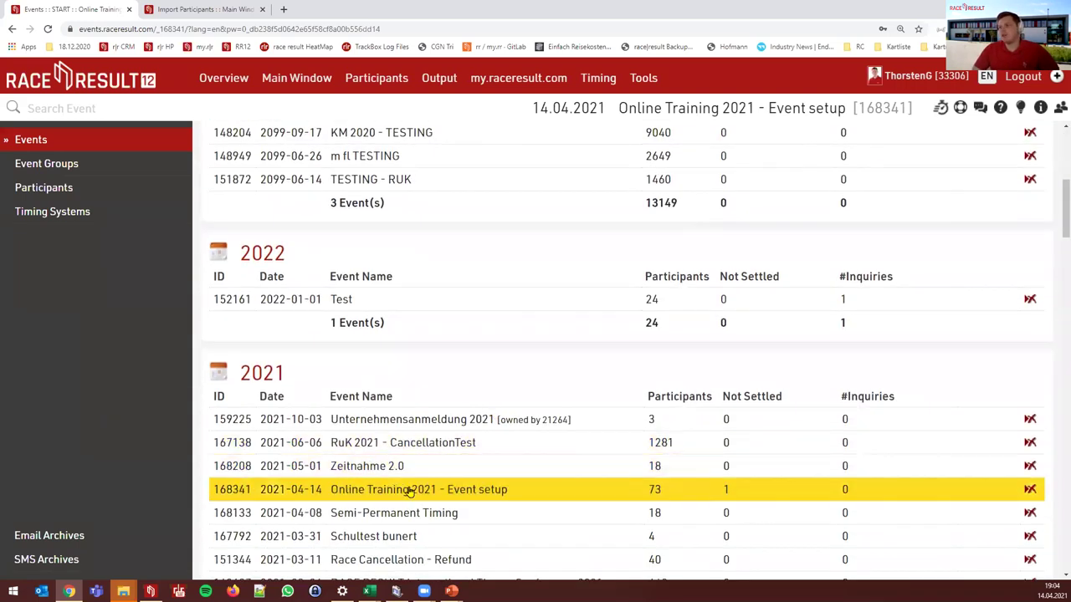
pyautogui.click(410, 492)
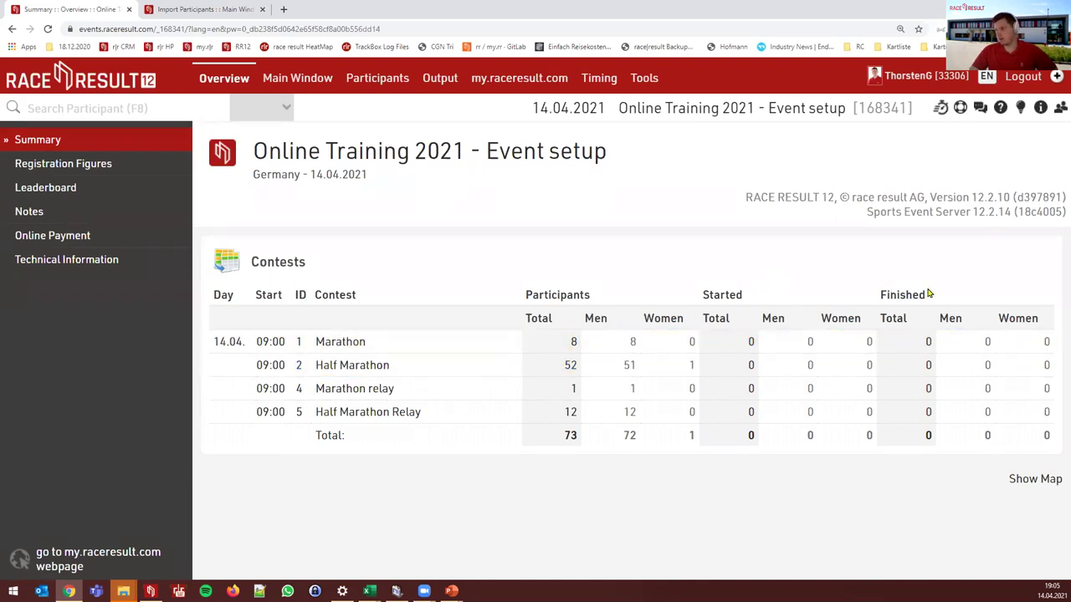
# - Go to the event's Basic Settings from the Main Window menu
pyautogui.click(303, 84)
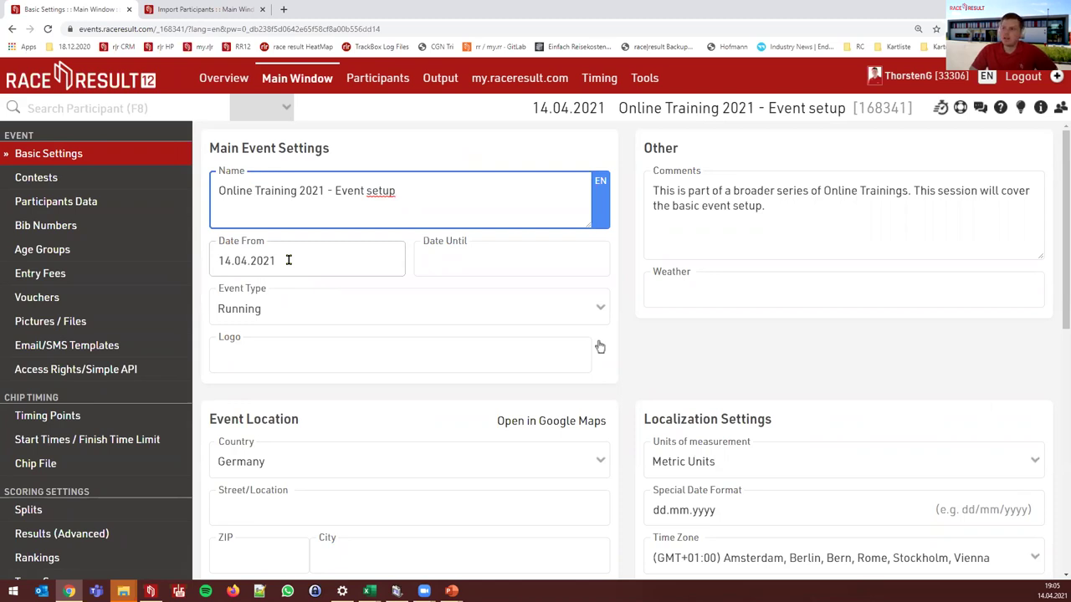
# - Enter 15.04.2011 as the event's Date Until and confirm it
pyautogui.click(470, 258)
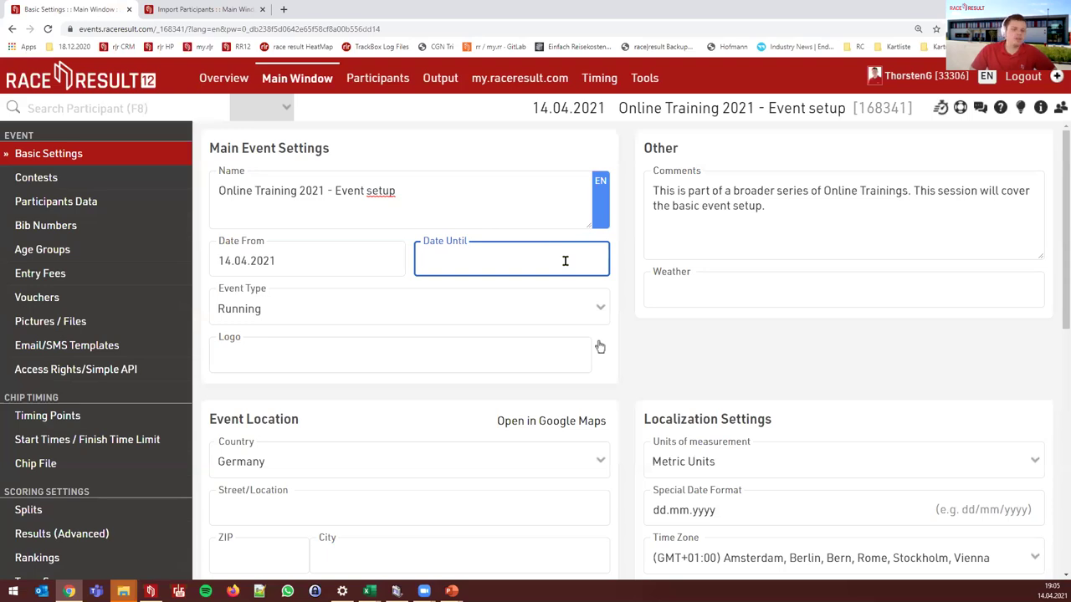
pyautogui.write('15.04.201')
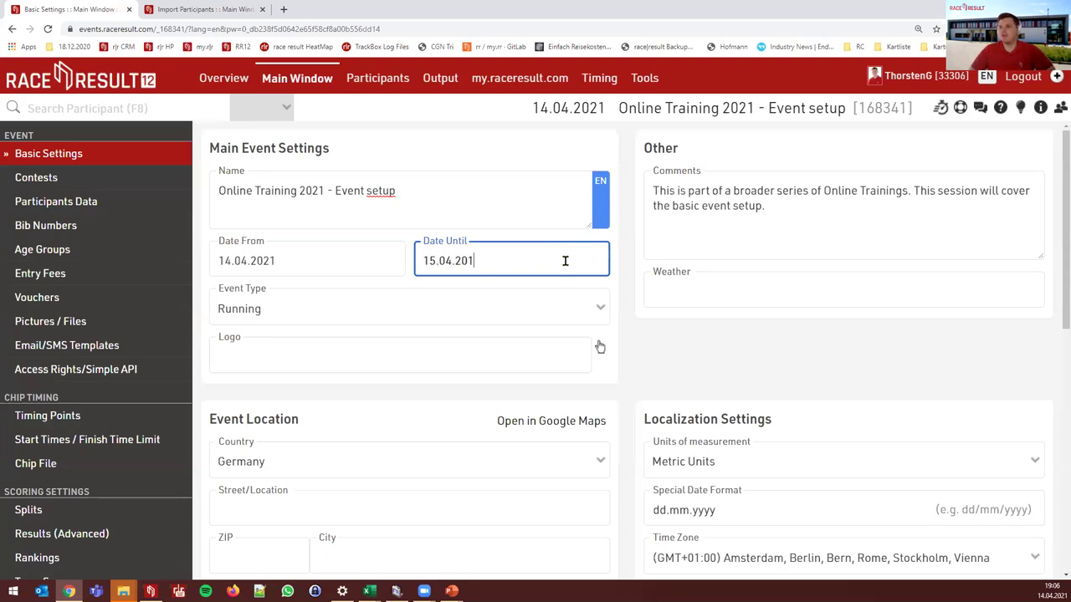
pyautogui.write('1')
pyautogui.click(699, 343)
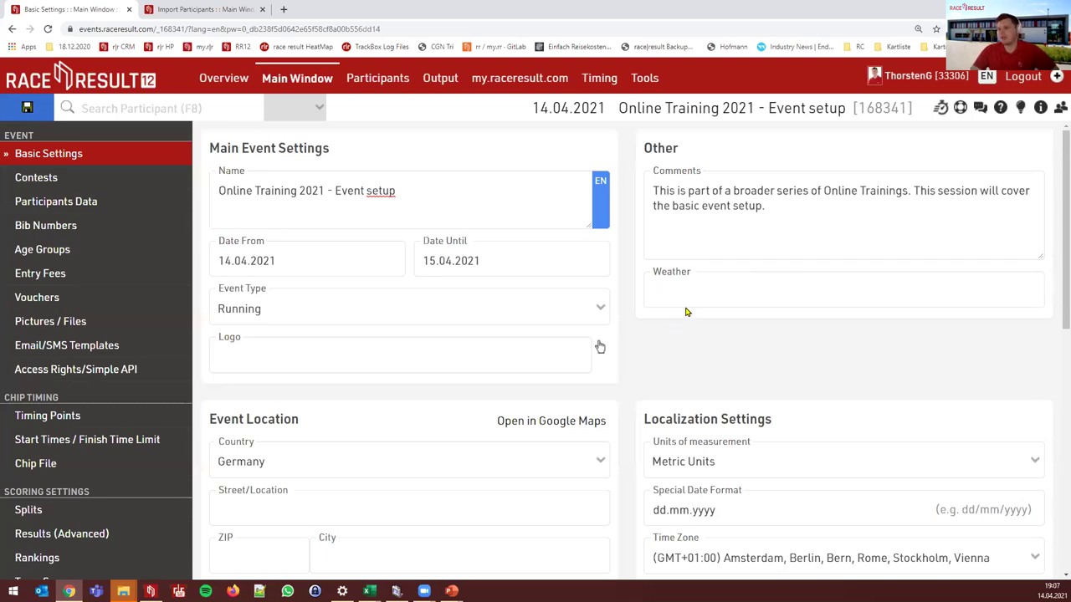
# - Scroll down to Localization Settings and open the Time Zone dropdown
pyautogui.scroll(-1, 688, 311)
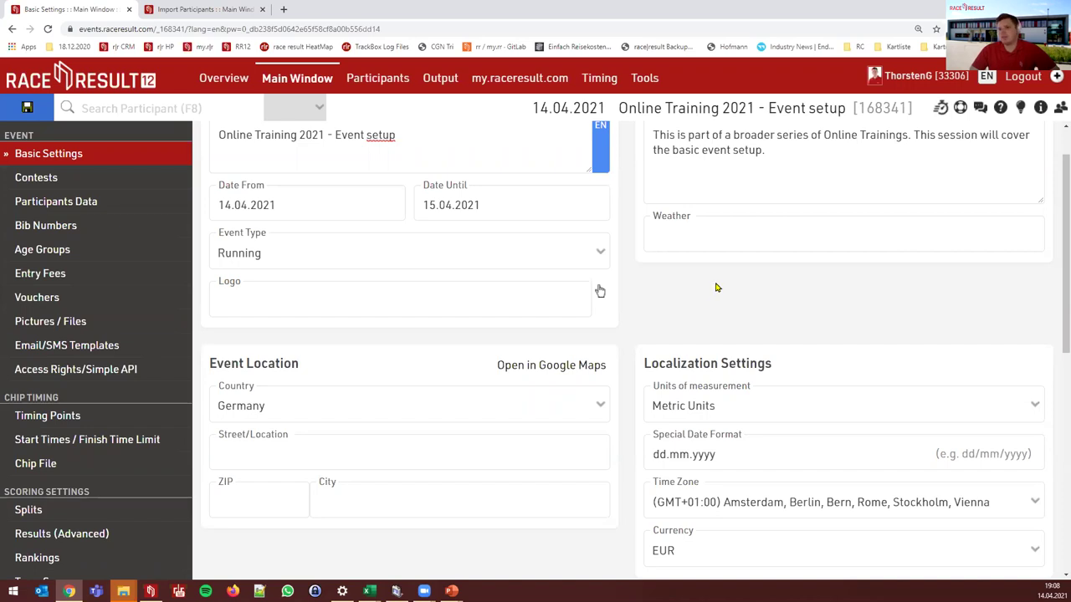
pyautogui.scroll(1, 717, 277)
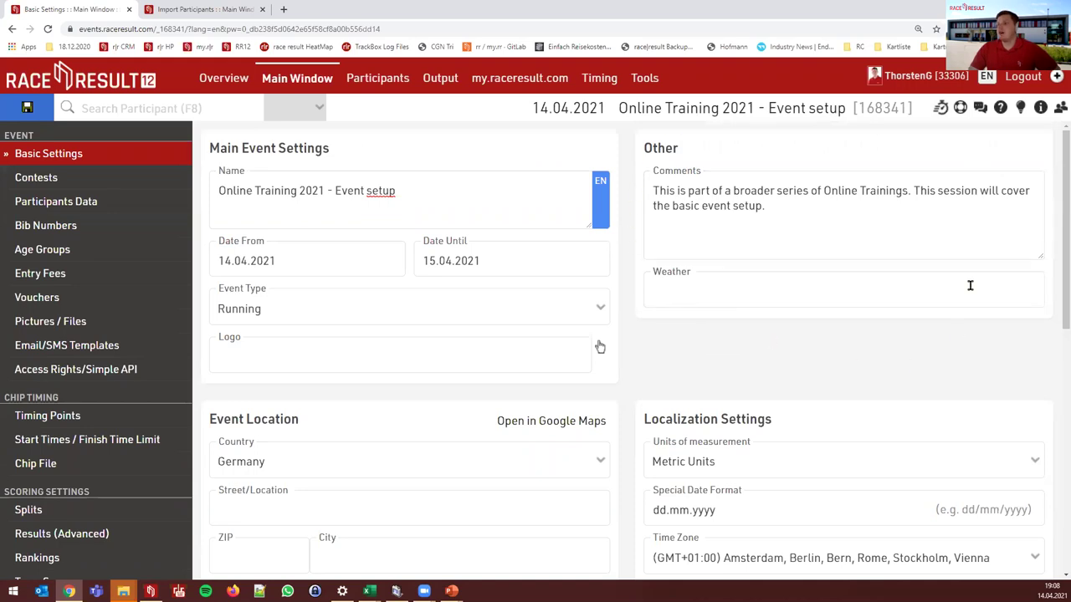
pyautogui.scroll(-2, 625, 310)
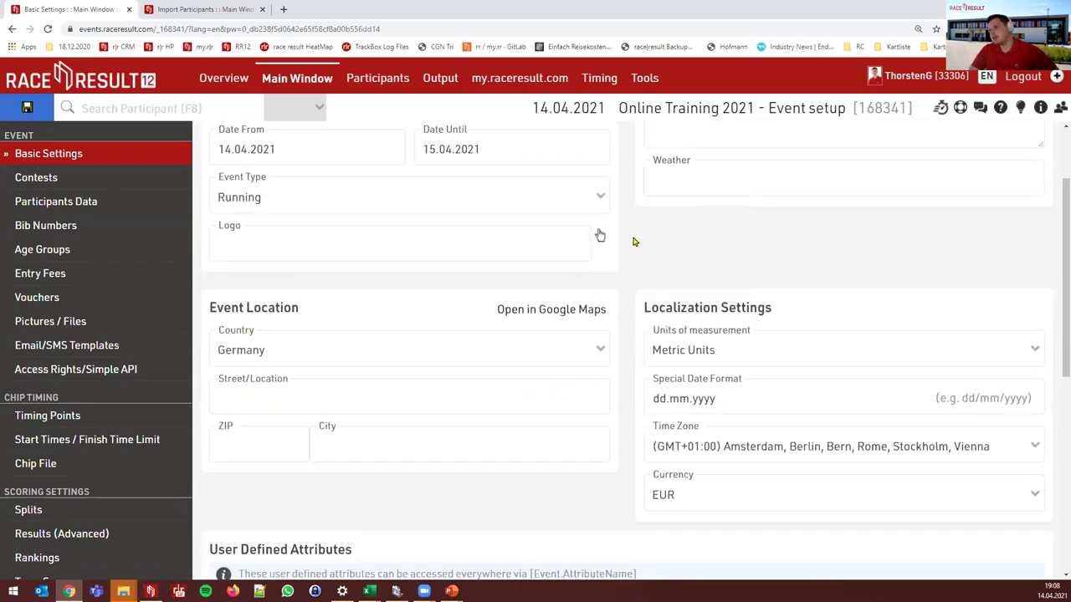
pyautogui.scroll(-1, 633, 242)
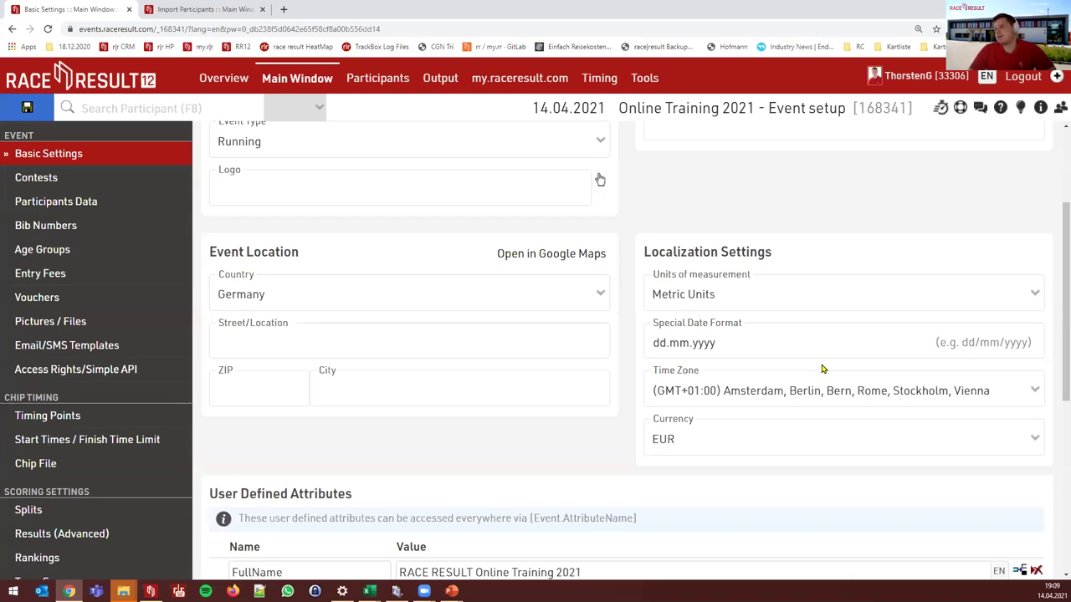
pyautogui.click(837, 386)
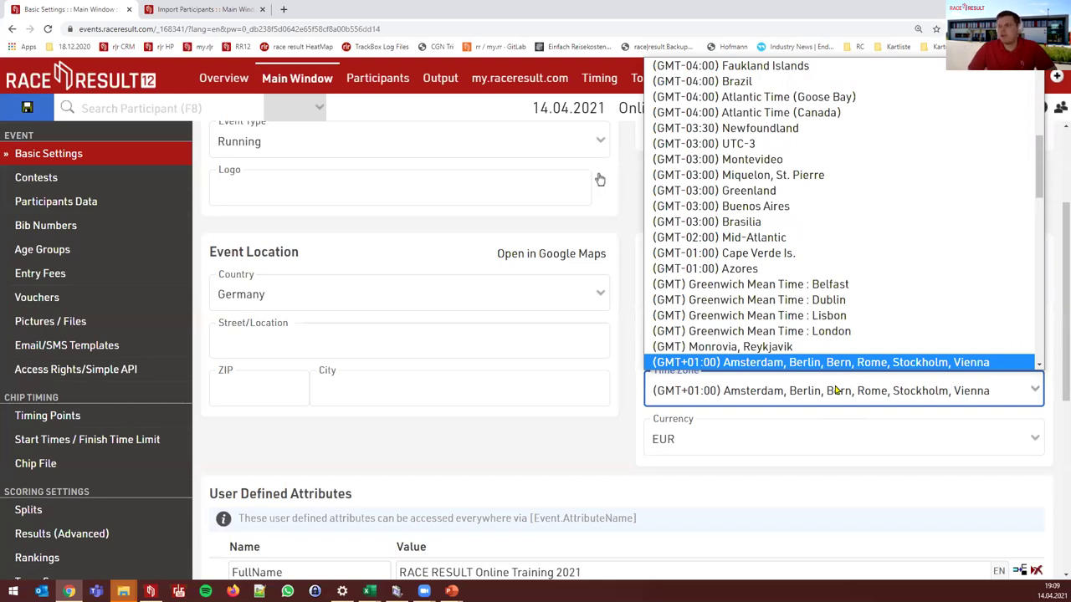
# - Set the event's time zone to (GMT-04:00) Brazil
pyautogui.click(835, 391)
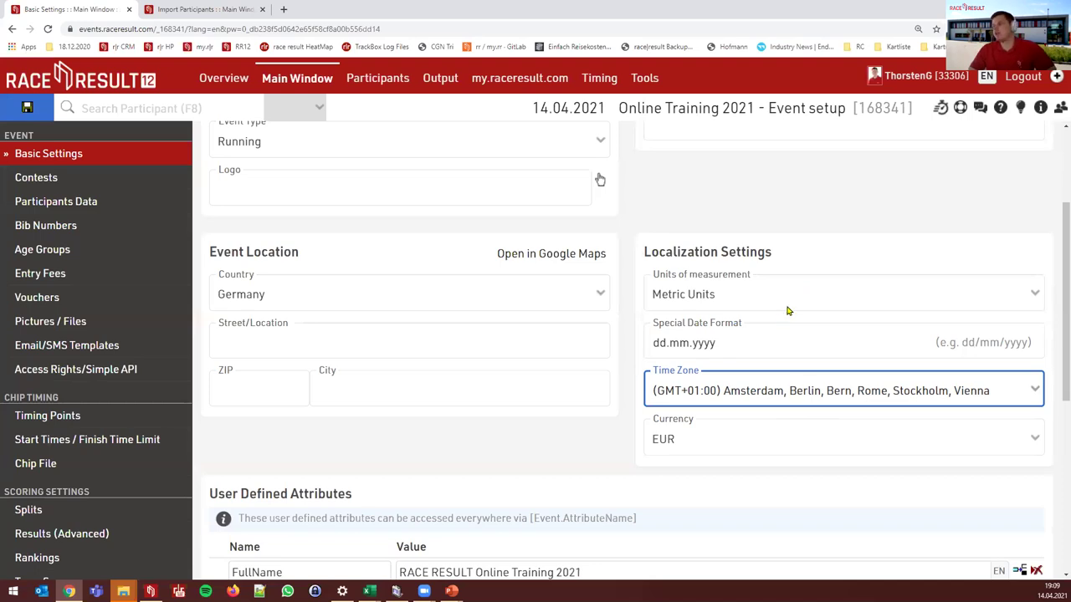
pyautogui.click(780, 399)
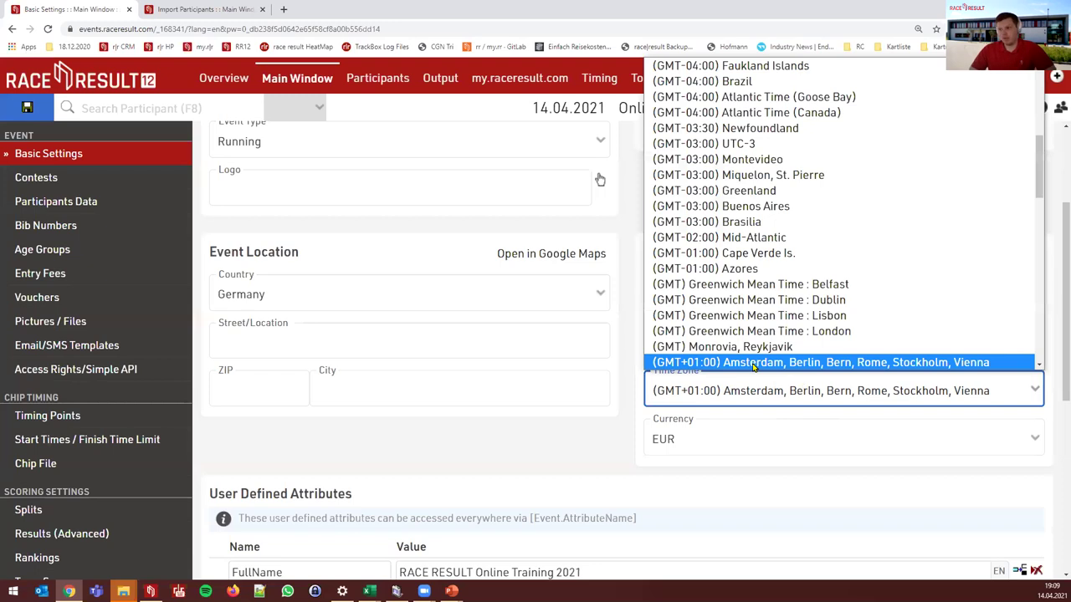
pyautogui.click(759, 400)
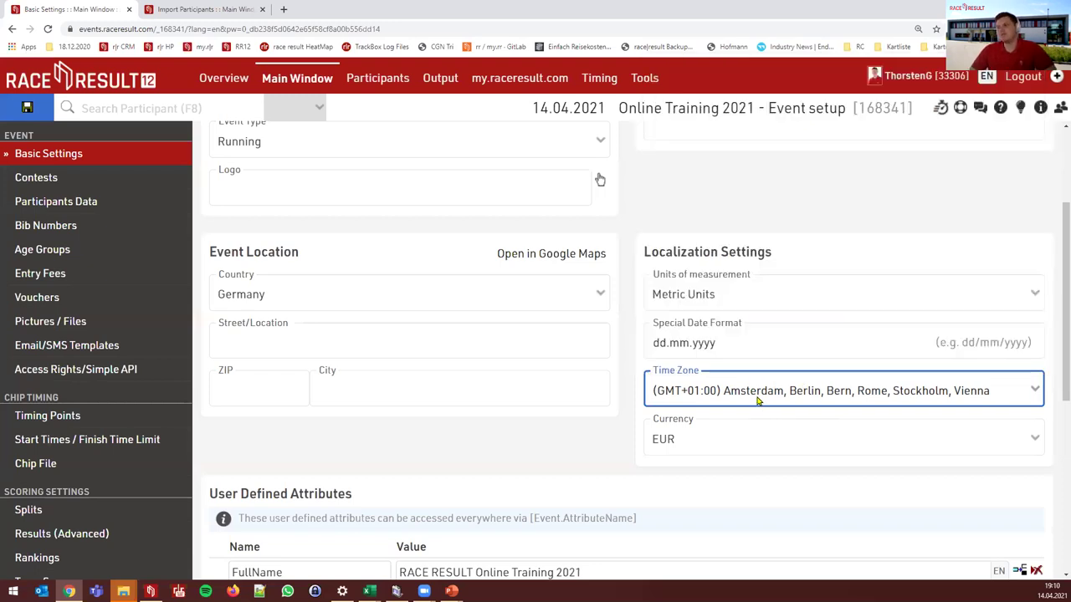
pyautogui.click(757, 400)
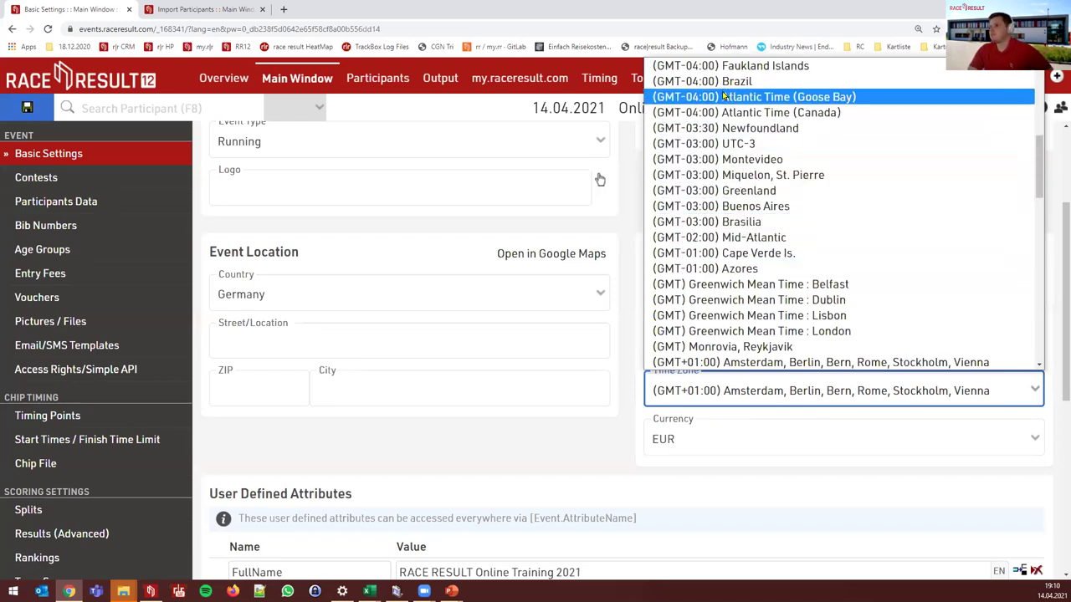
pyautogui.click(756, 83)
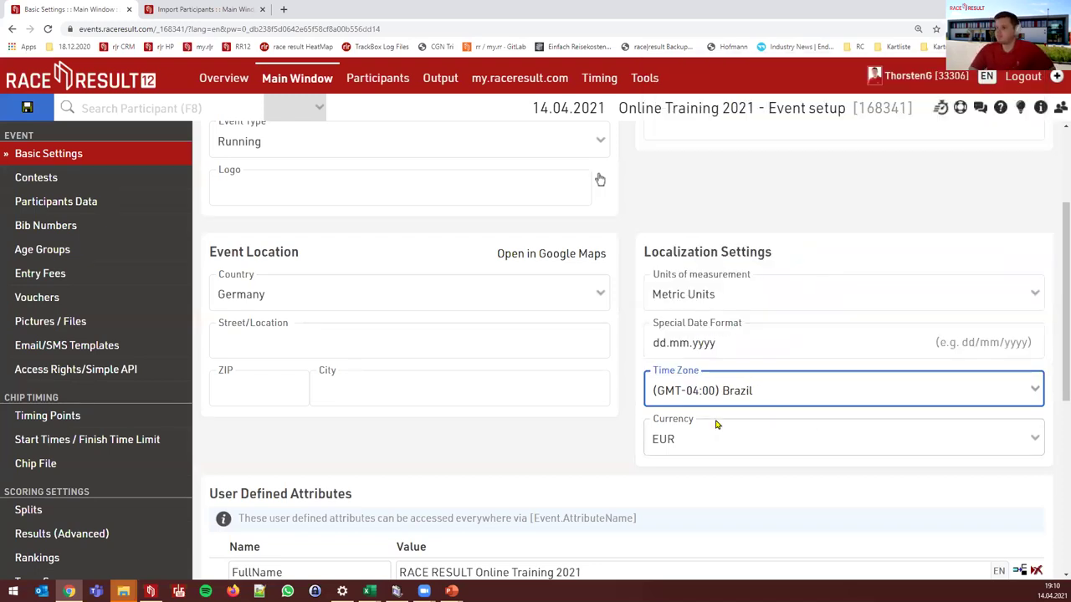
pyautogui.click(628, 439)
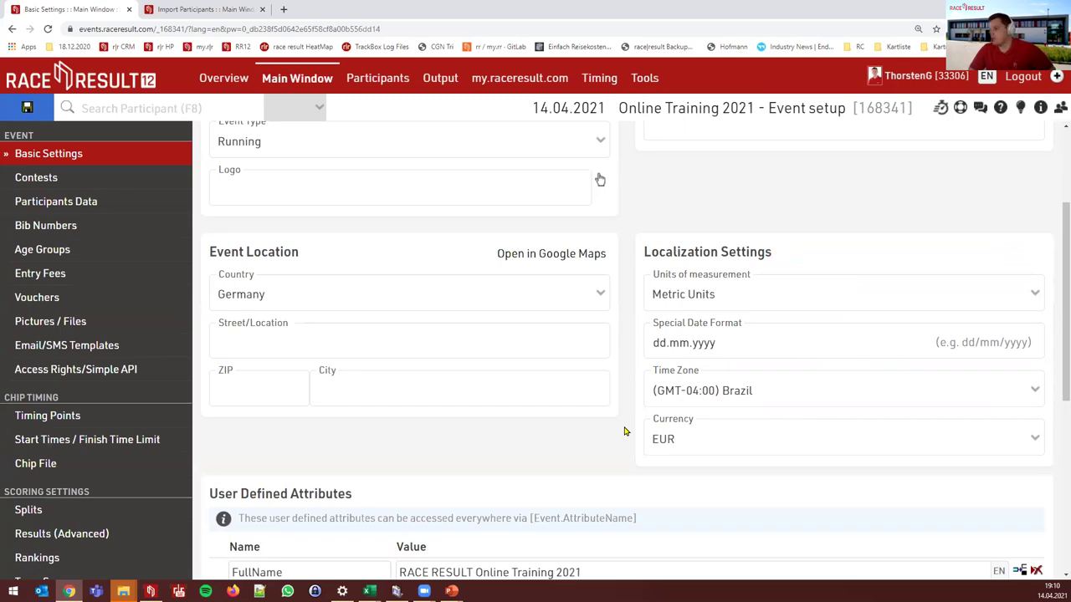
# - Change the time zone to (GMT+01:00) Amsterdam, Berlin, Bern, Rome, Stockholm, Vienna
pyautogui.click(733, 391)
pyautogui.scroll(-5, 778, 306)
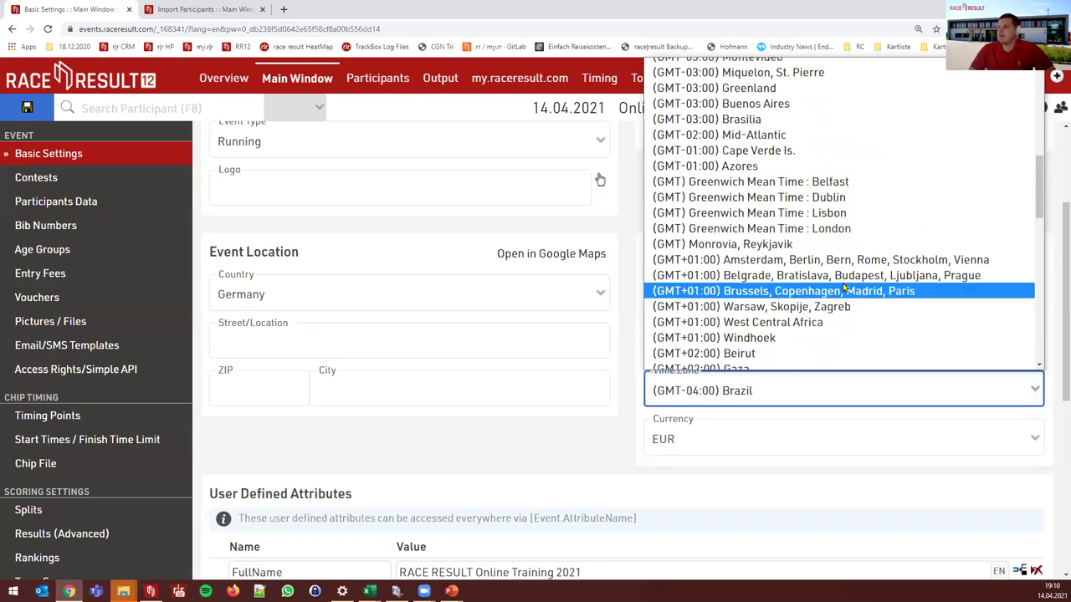
pyautogui.click(795, 260)
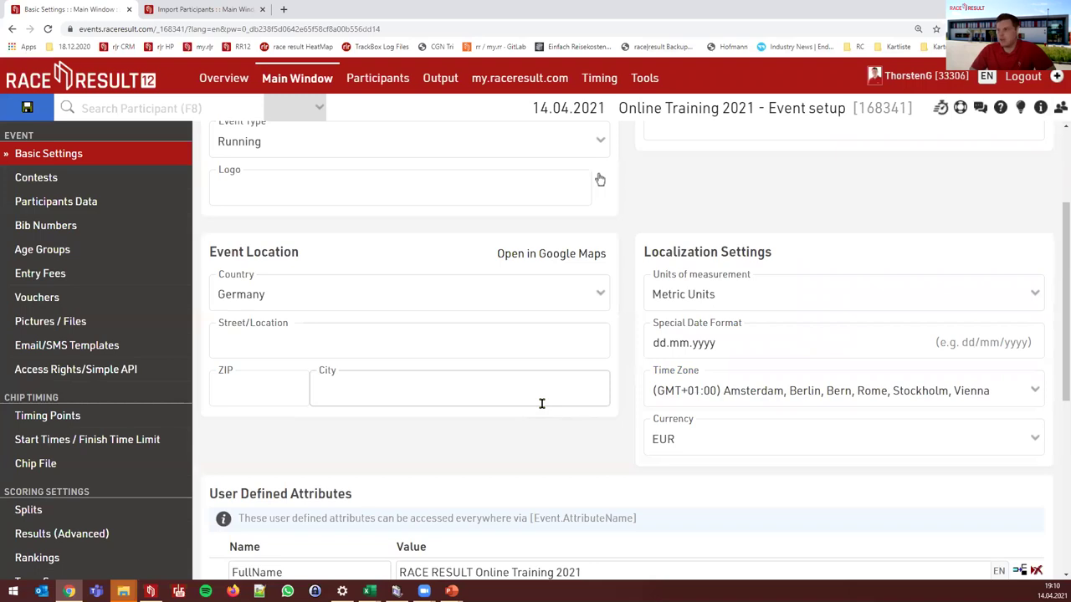
pyautogui.click(804, 289)
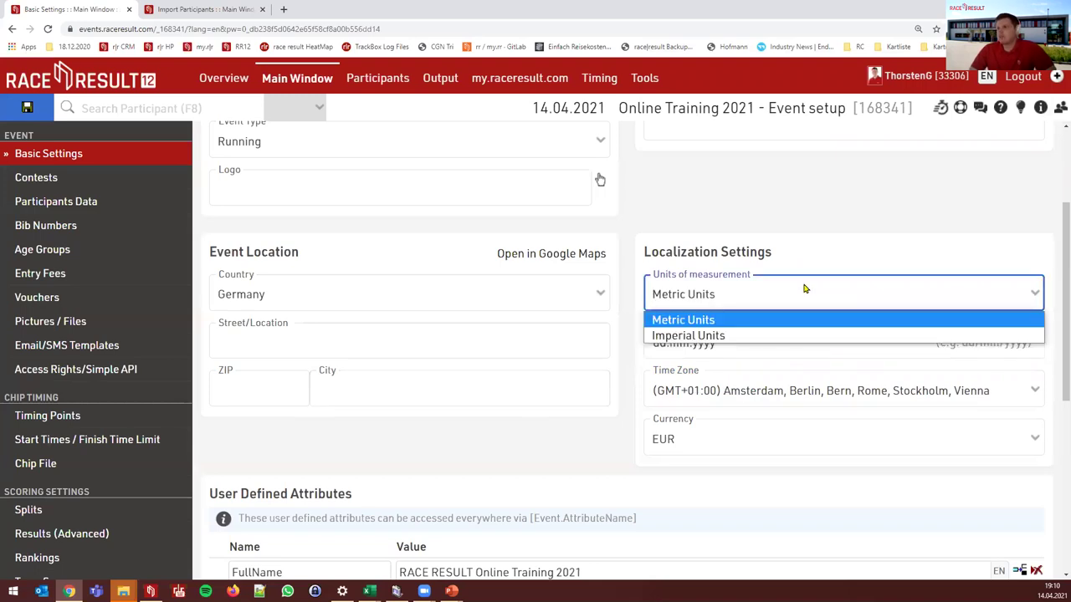
pyautogui.click(804, 289)
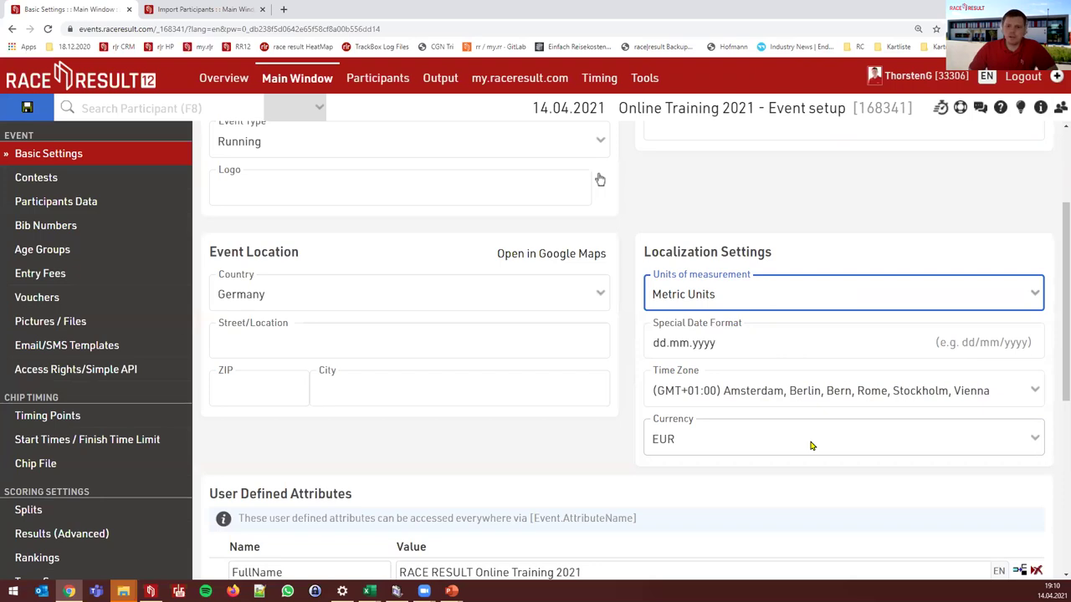
# - Scroll to the User Defined Attributes and select the FullName value
pyautogui.scroll(-3, 777, 354)
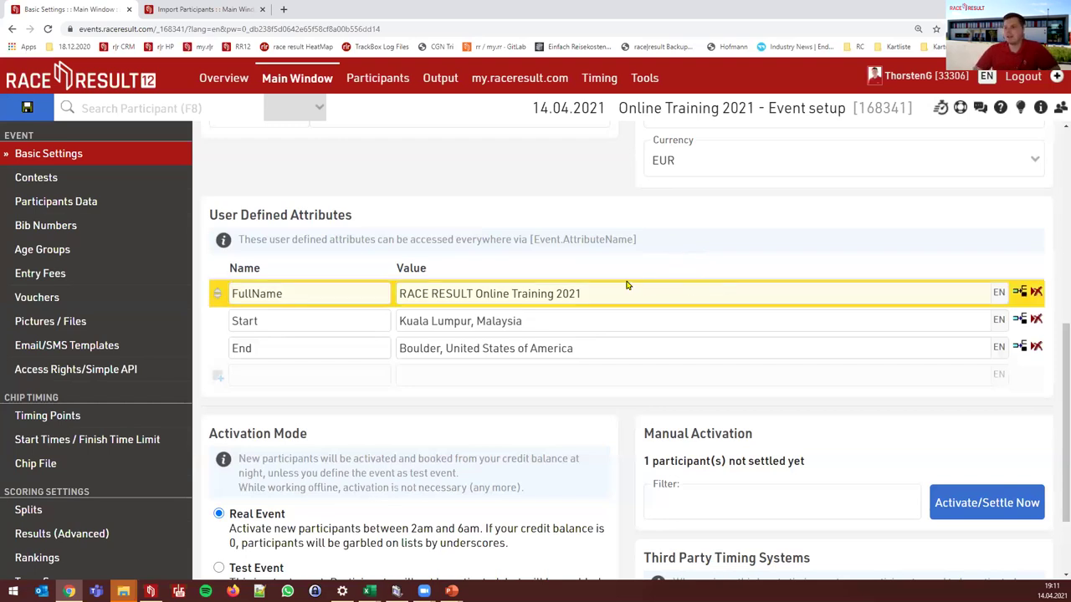
pyautogui.click(468, 290)
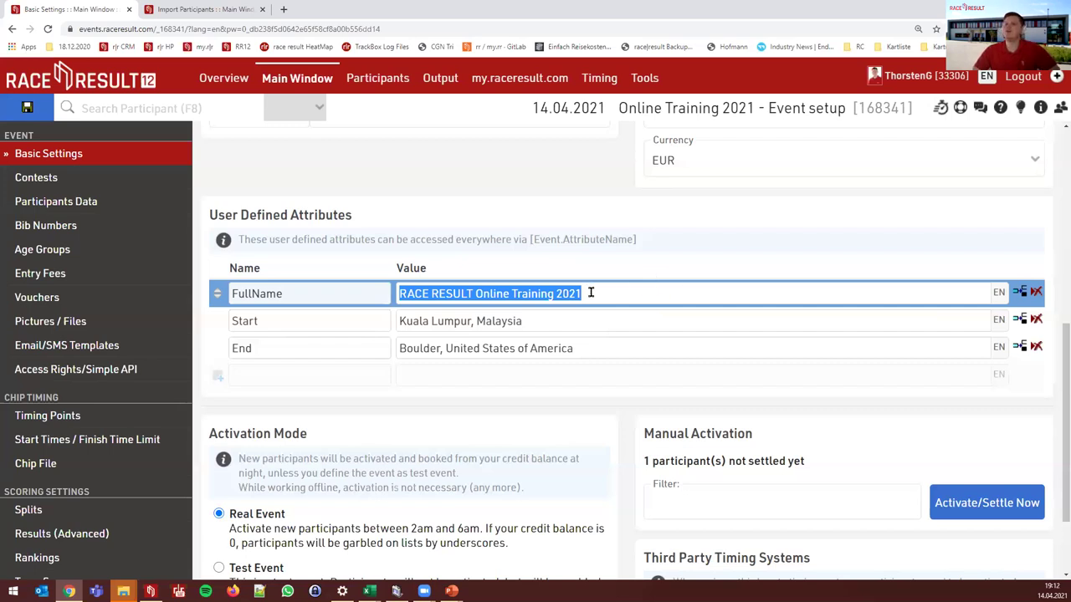
pyautogui.click(535, 245)
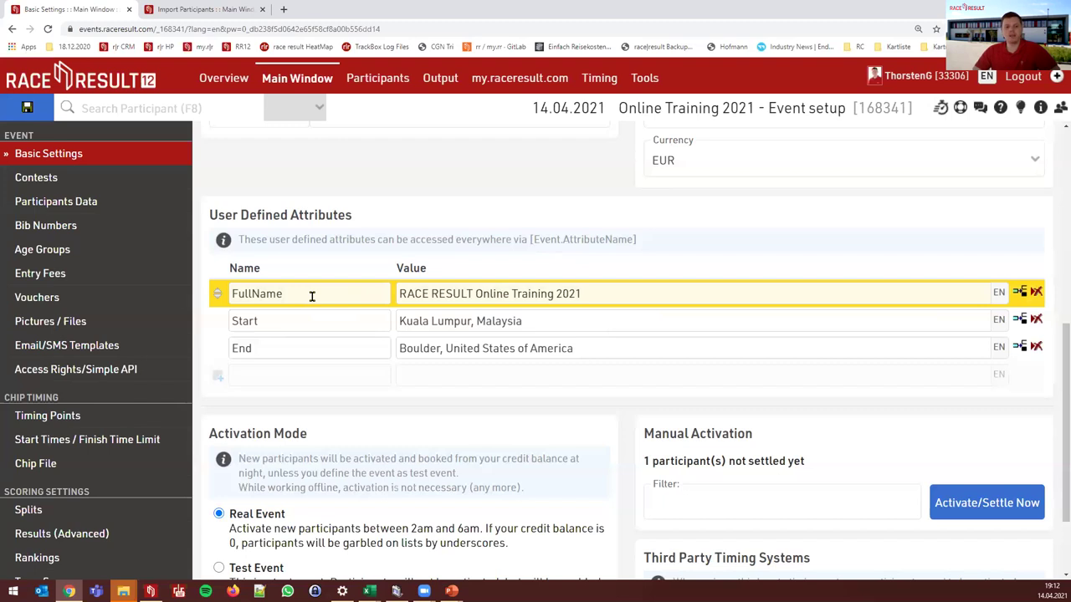
pyautogui.tripleClick(616, 296)
pyautogui.moveTo(471, 301); pyautogui.dragTo(555, 294)
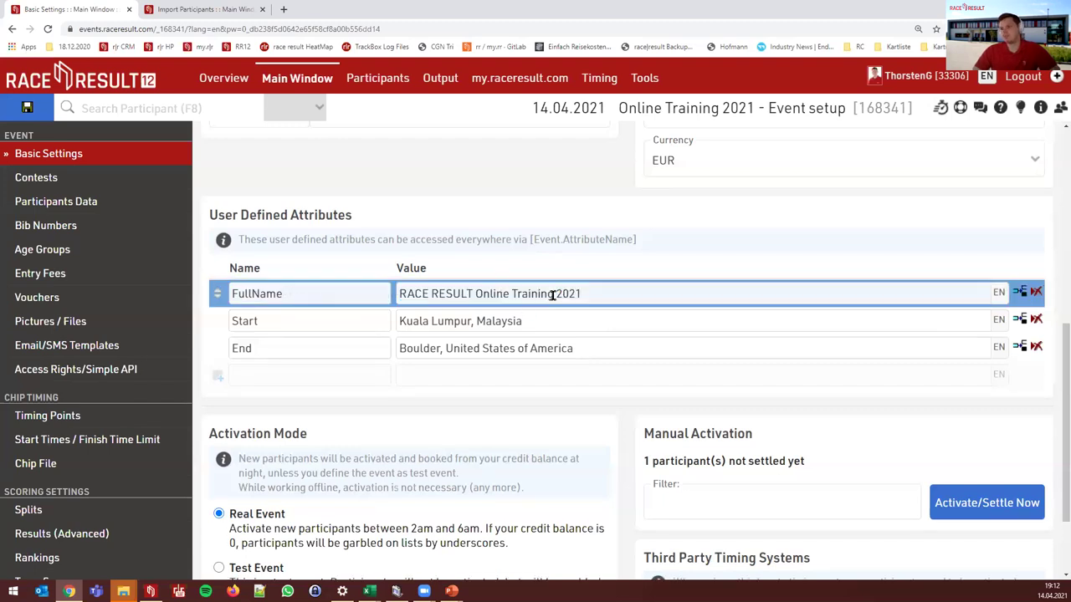
pyautogui.click(607, 293)
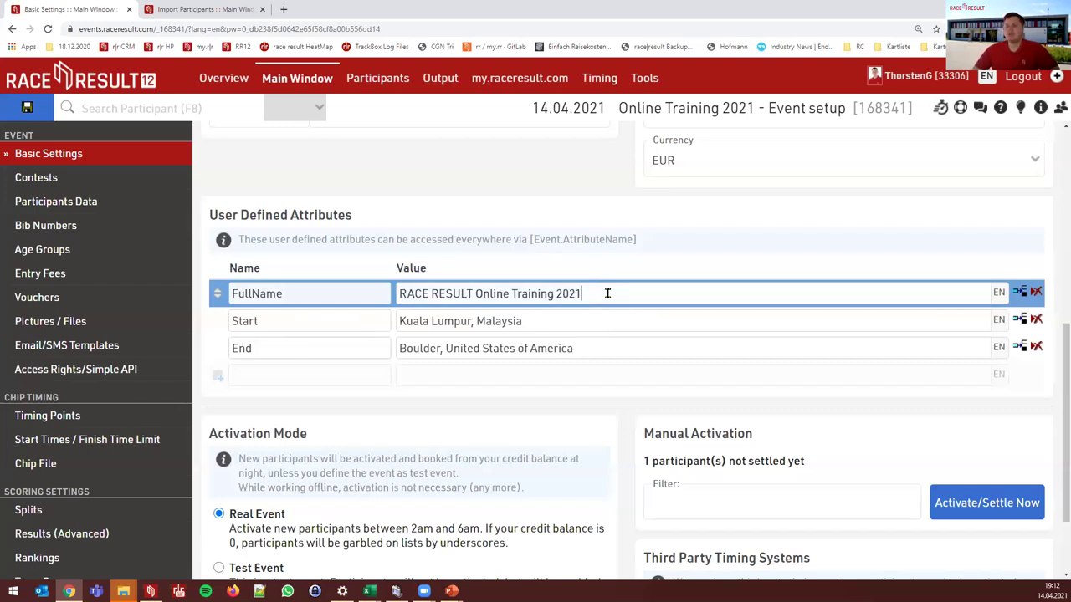
pyautogui.press('BackSpace')
pyautogui.write('2')
pyautogui.click(663, 261)
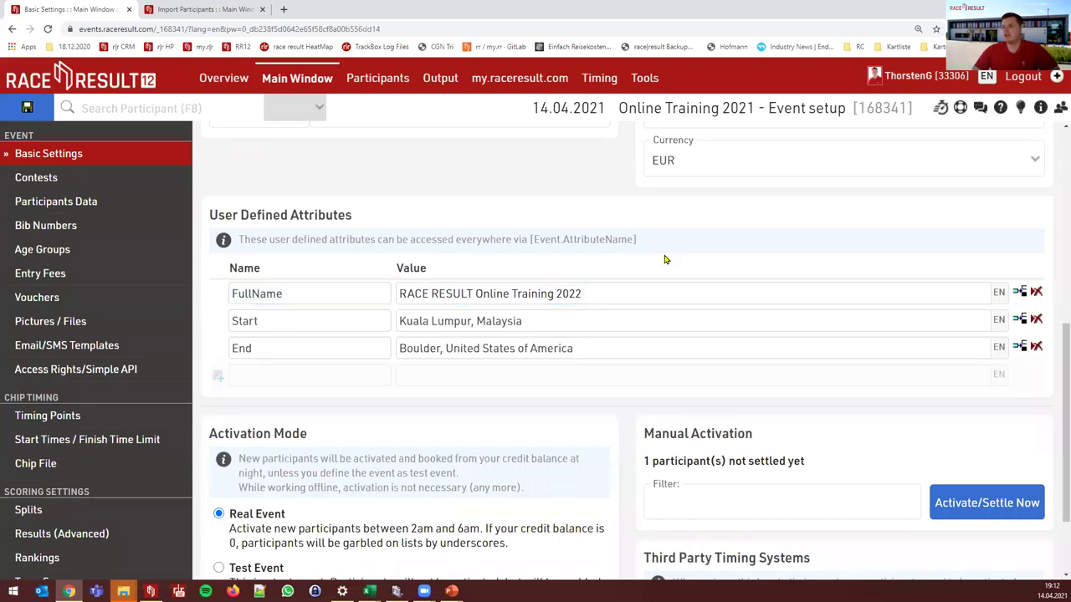
pyautogui.click(630, 294)
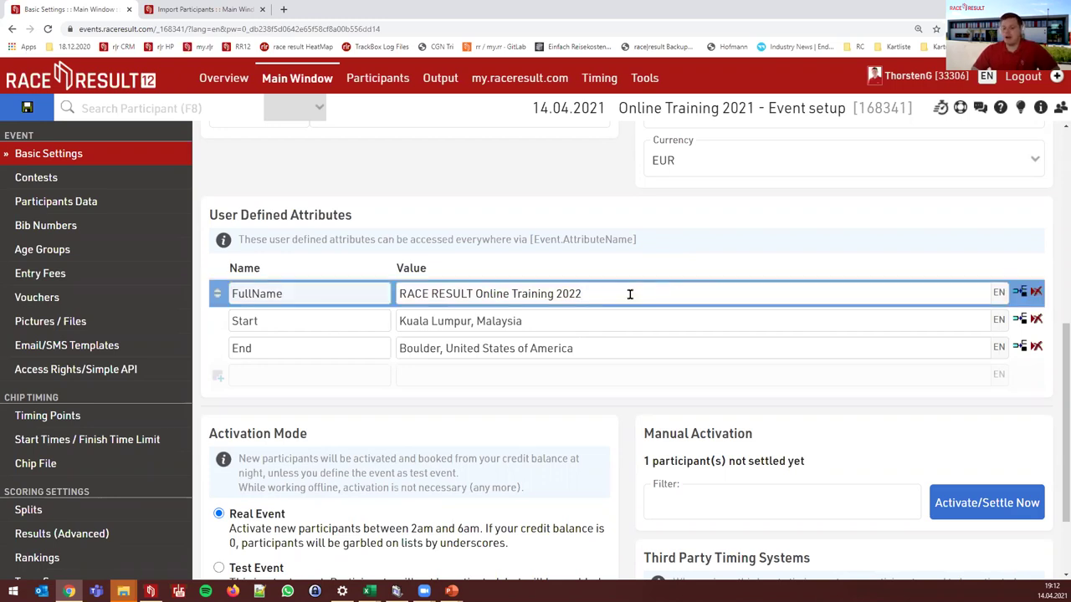
pyautogui.press('BackSpace')
pyautogui.write('1')
pyautogui.click(652, 239)
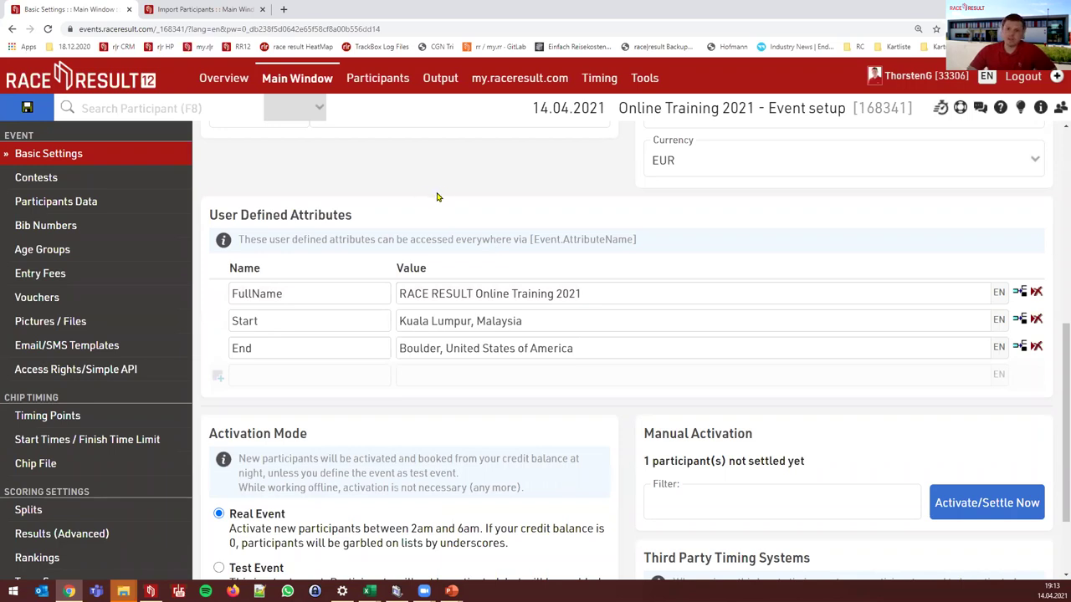
# - Scroll to the bottom of Basic Settings to show Activation Mode and Third Party Timing Systems
pyautogui.scroll(-3, 560, 204)
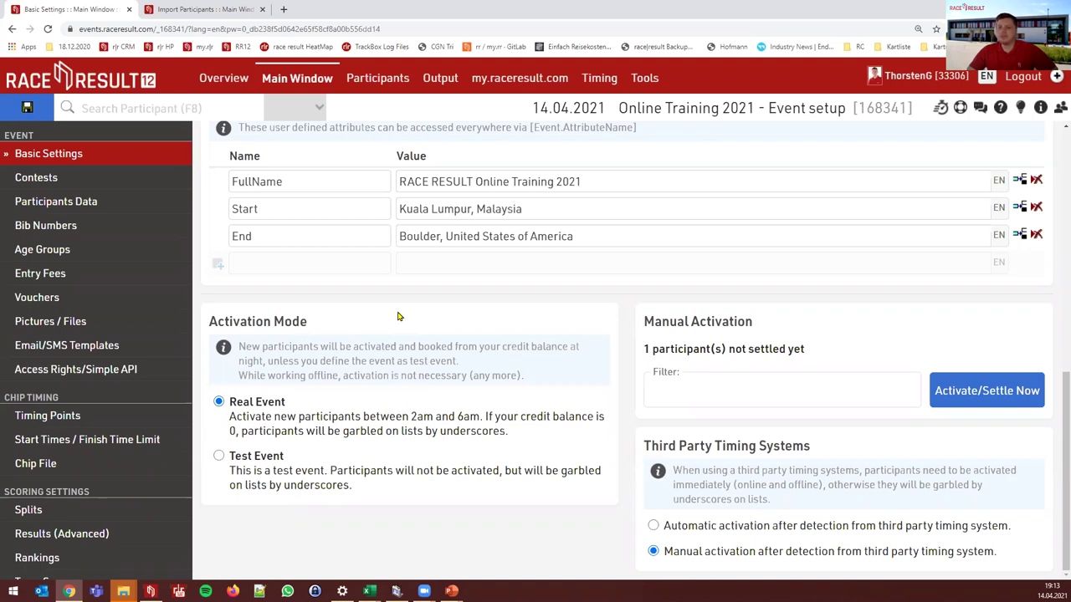
# - Switch activation to Test Event and back to Real Event, then show the Event Settings slide
pyautogui.click(299, 474)
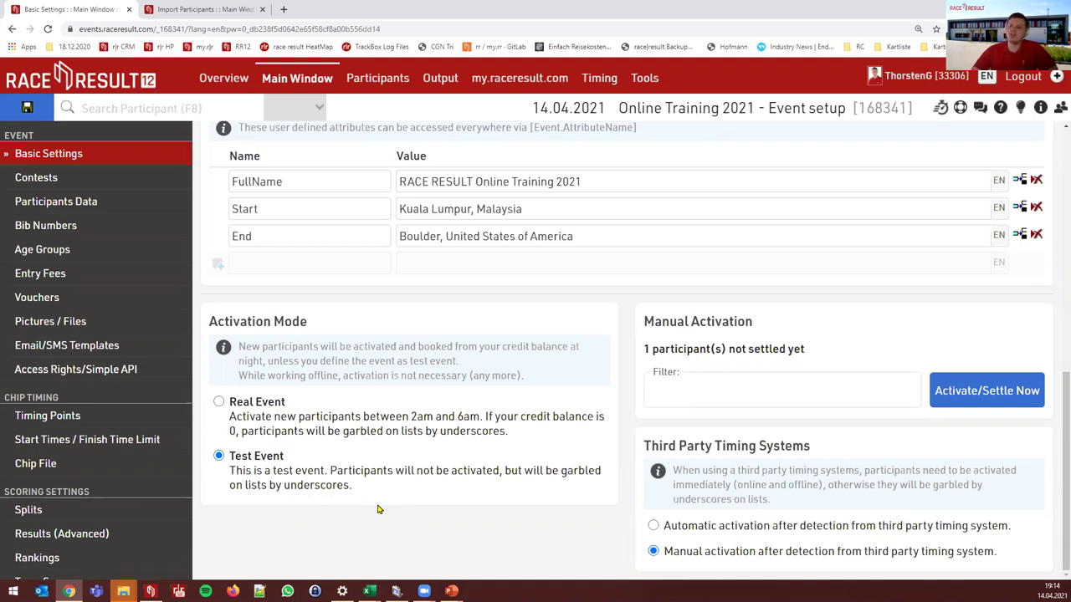
pyautogui.click(262, 422)
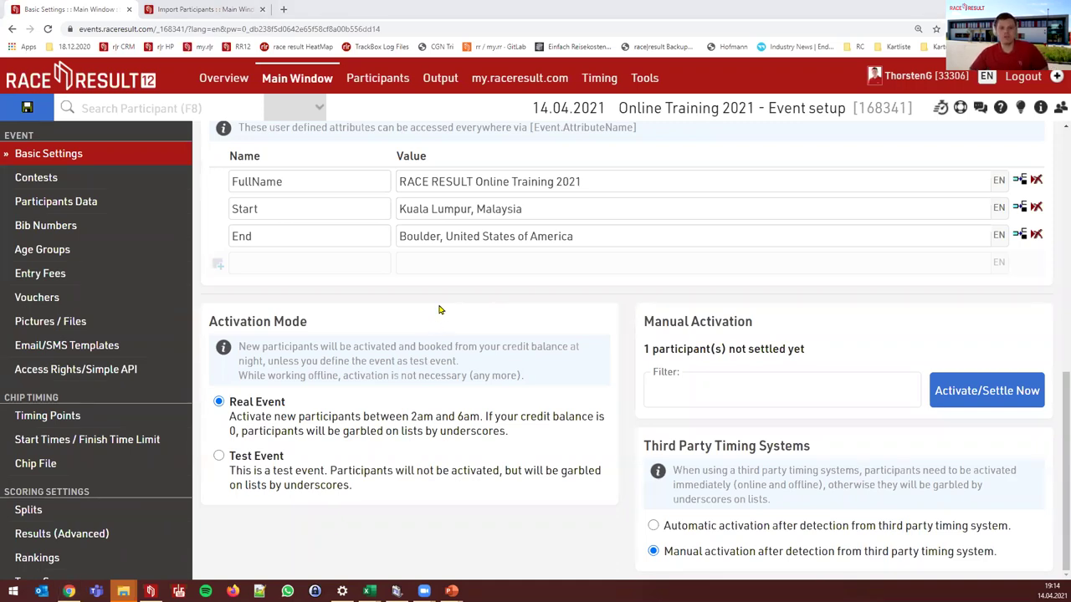
pyautogui.hotkey('alt', 'Tab')
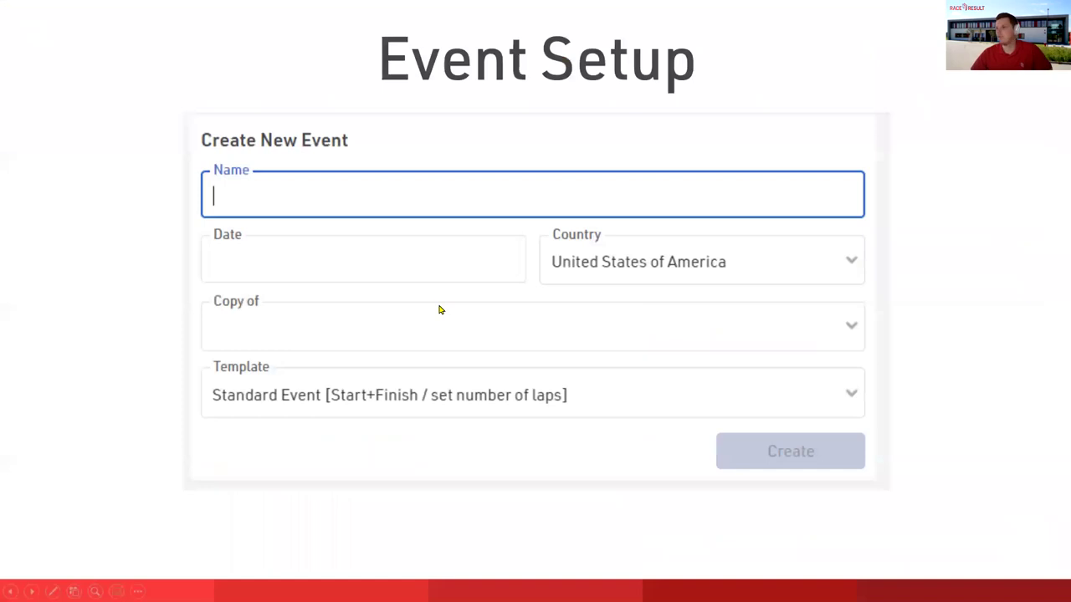
pyautogui.press('Right')
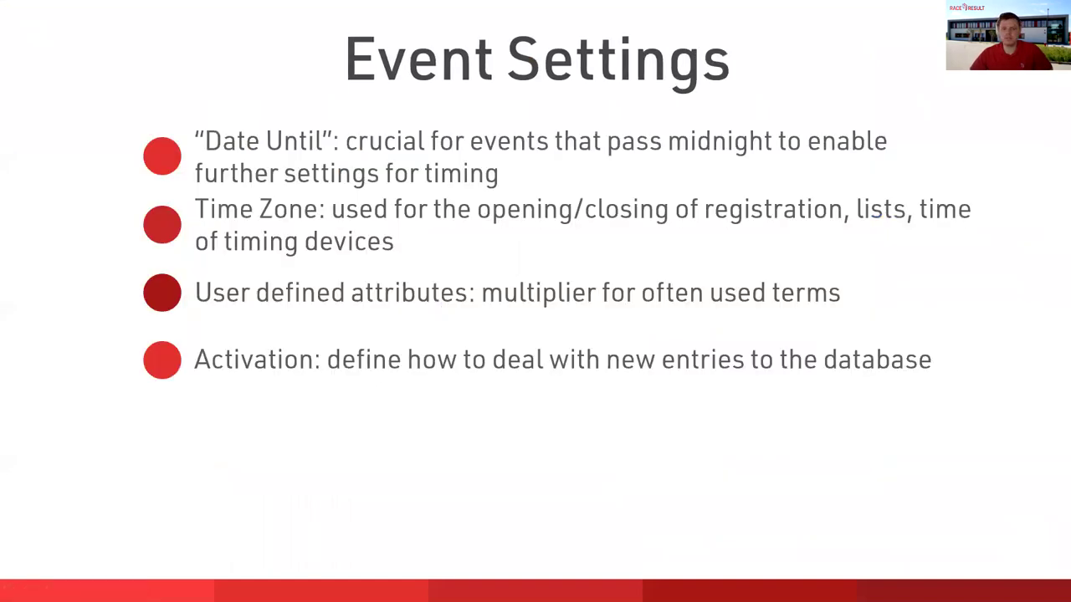
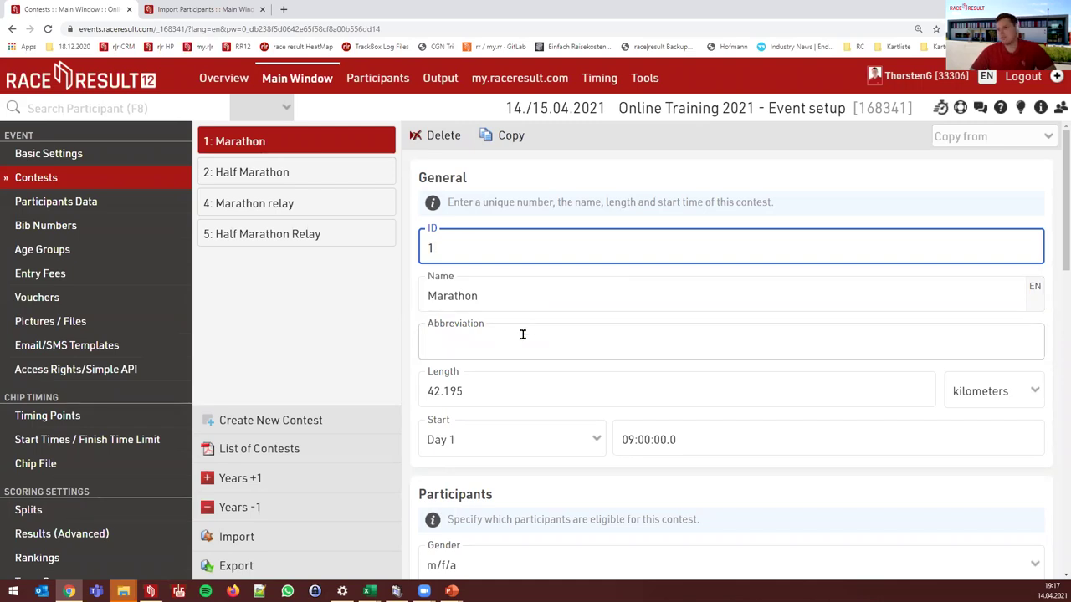
pyautogui.click(510, 304)
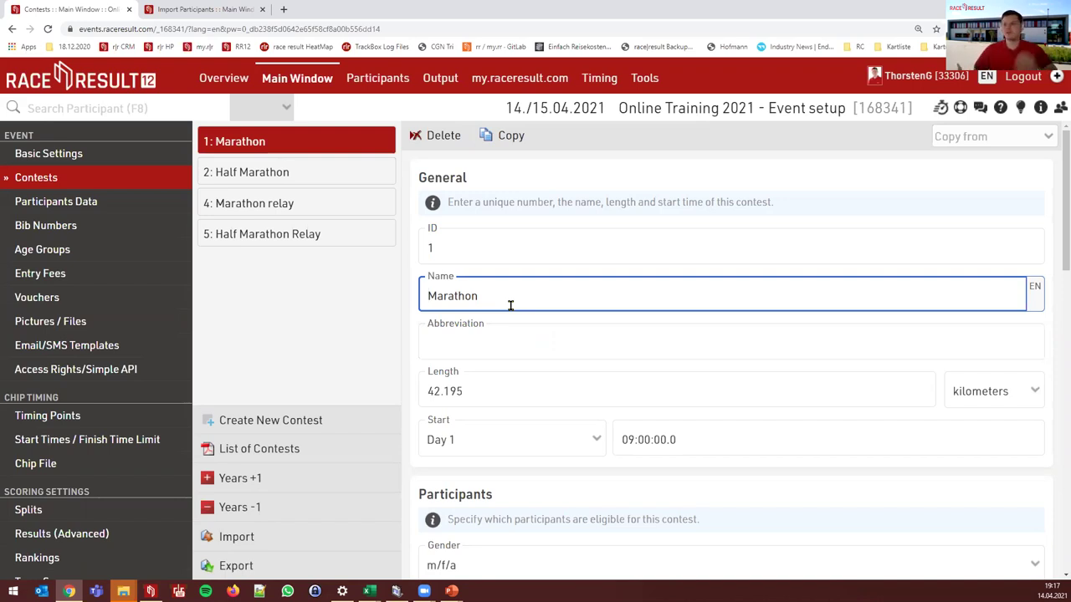
pyautogui.click(508, 338)
pyautogui.write('Maat')
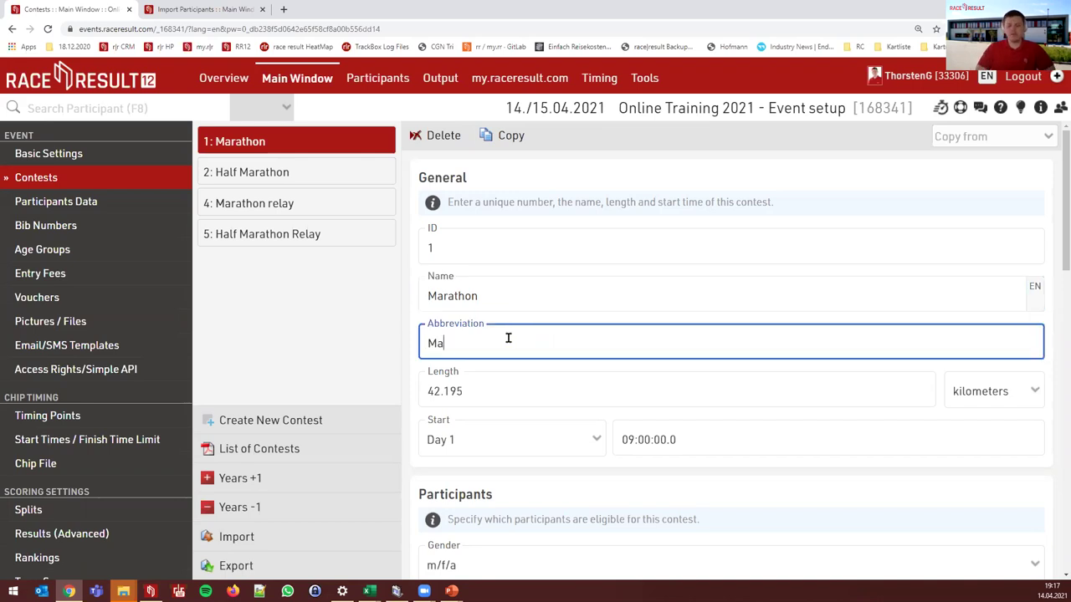
pyautogui.press('BackSpace')
pyautogui.press('BackSpace')
pyautogui.write('rathon')
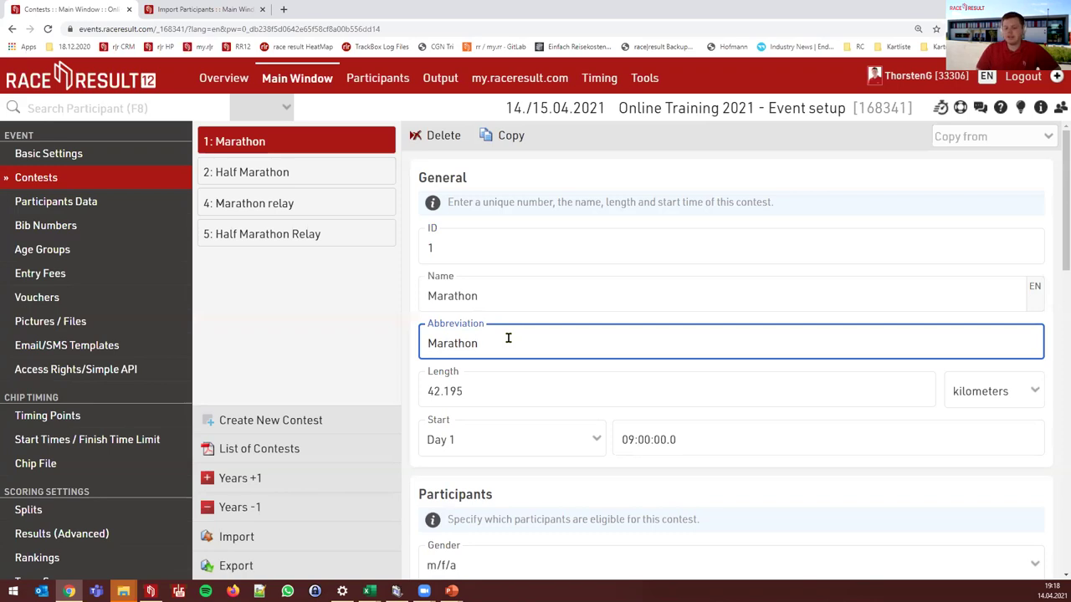
pyautogui.hotkey('ctrl', 'a')
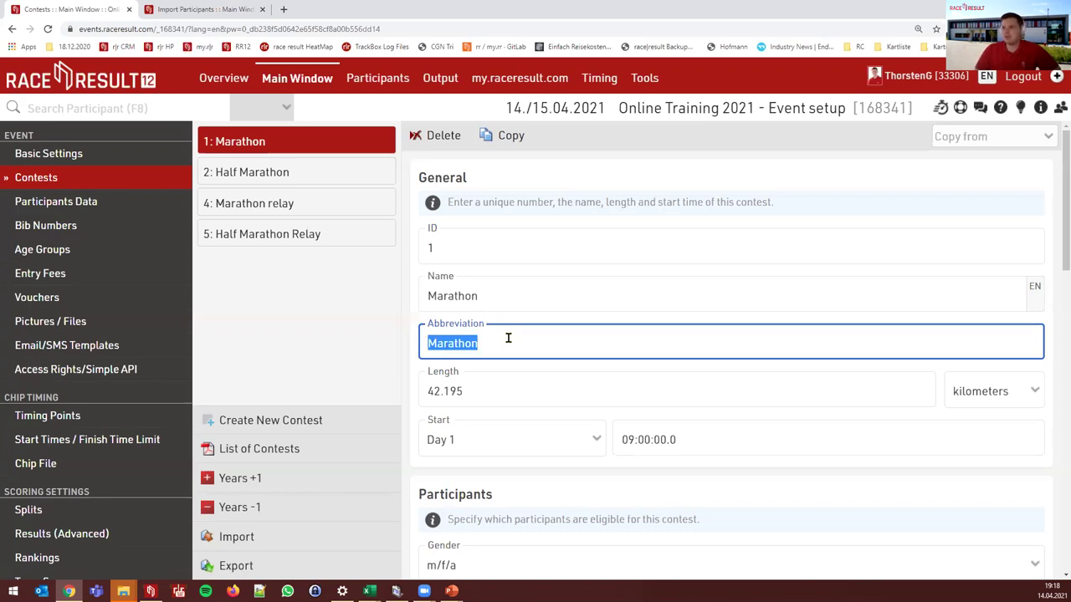
pyautogui.press('BackSpace')
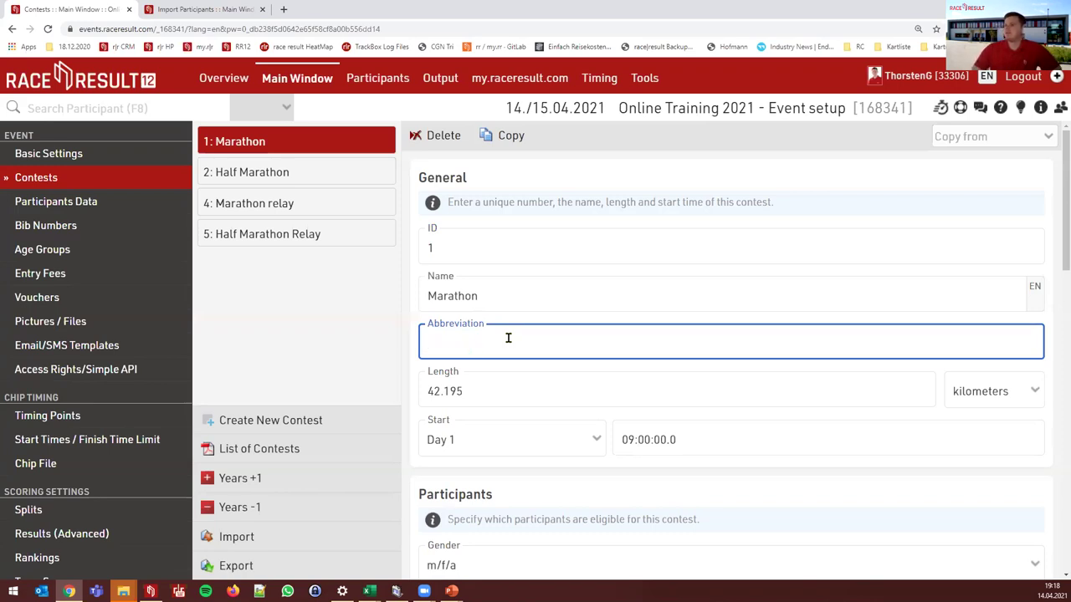
pyautogui.click(536, 324)
pyautogui.scroll(-1, 535, 325)
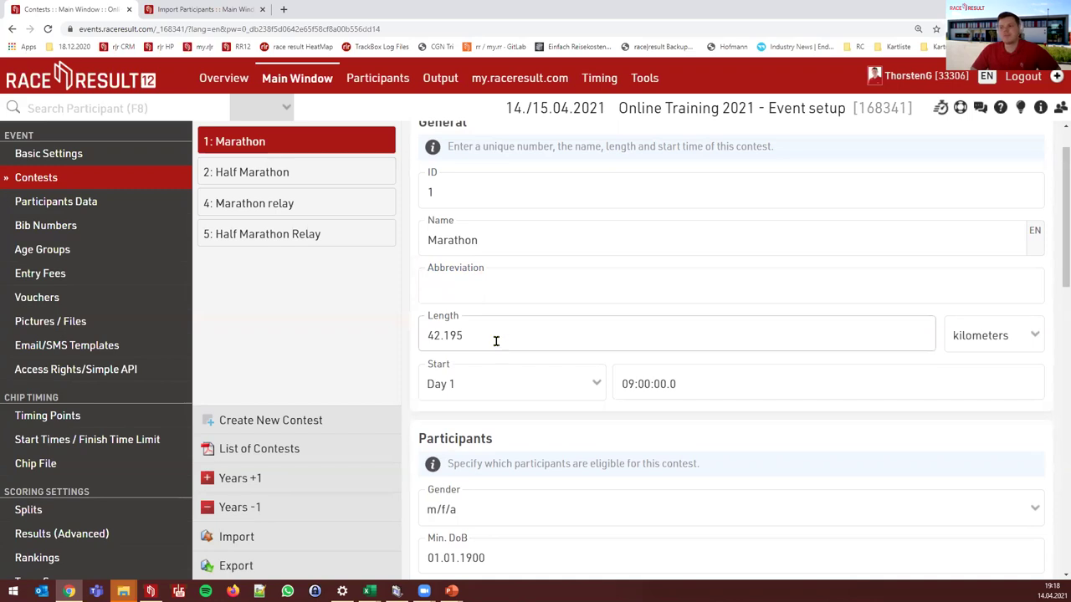
pyautogui.click(1043, 341)
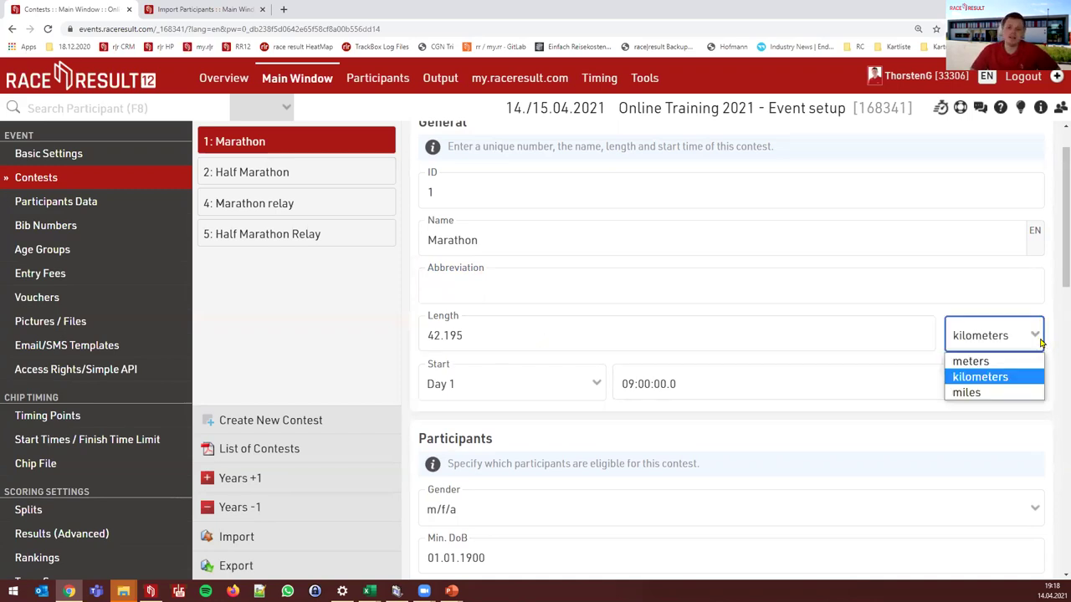
pyautogui.click(1043, 341)
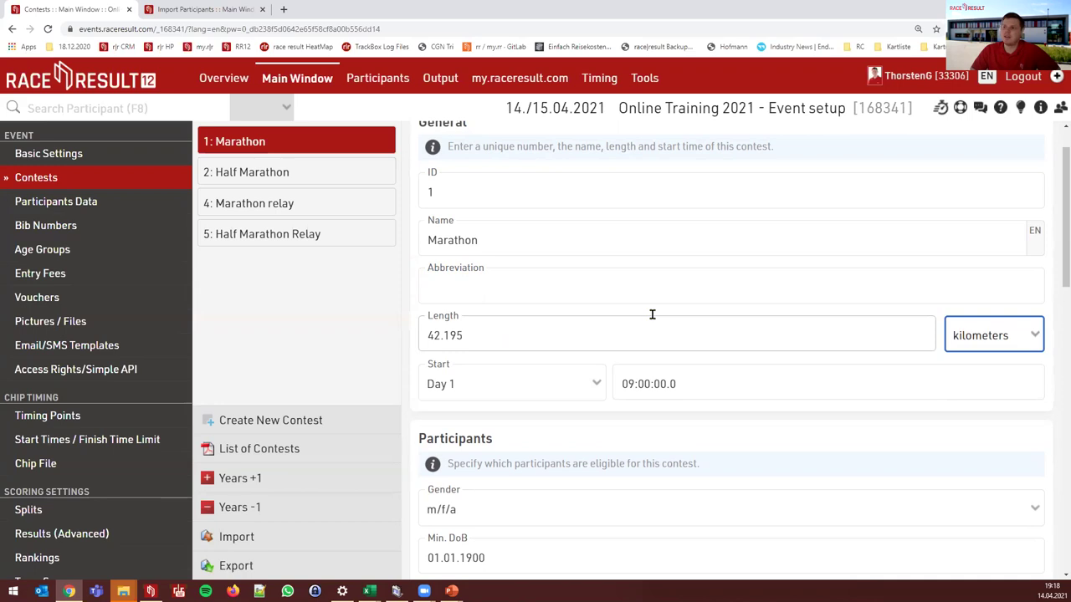
pyautogui.click(703, 318)
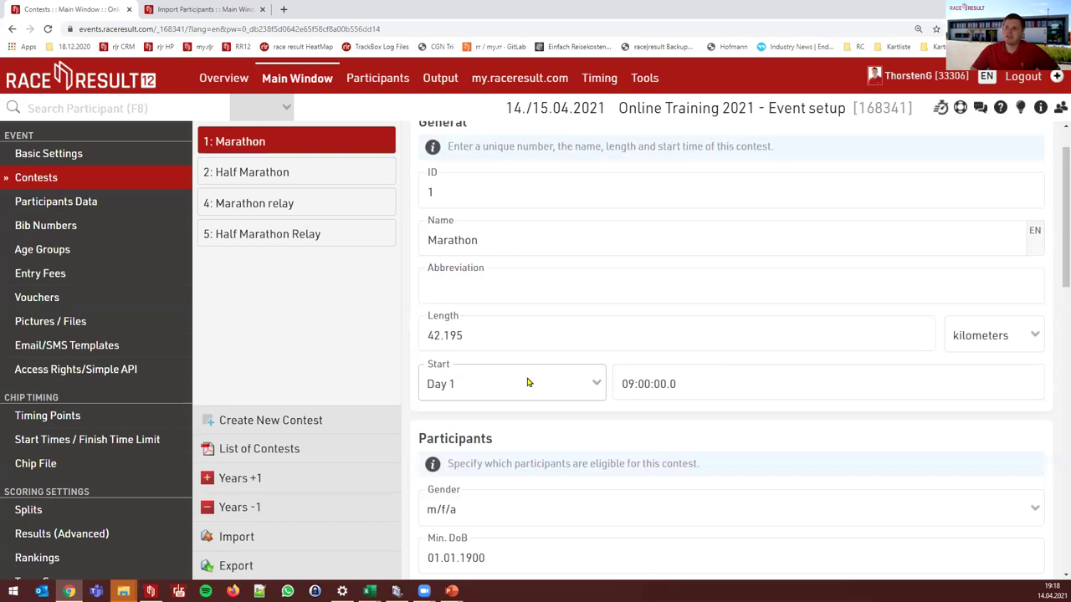
pyautogui.click(584, 389)
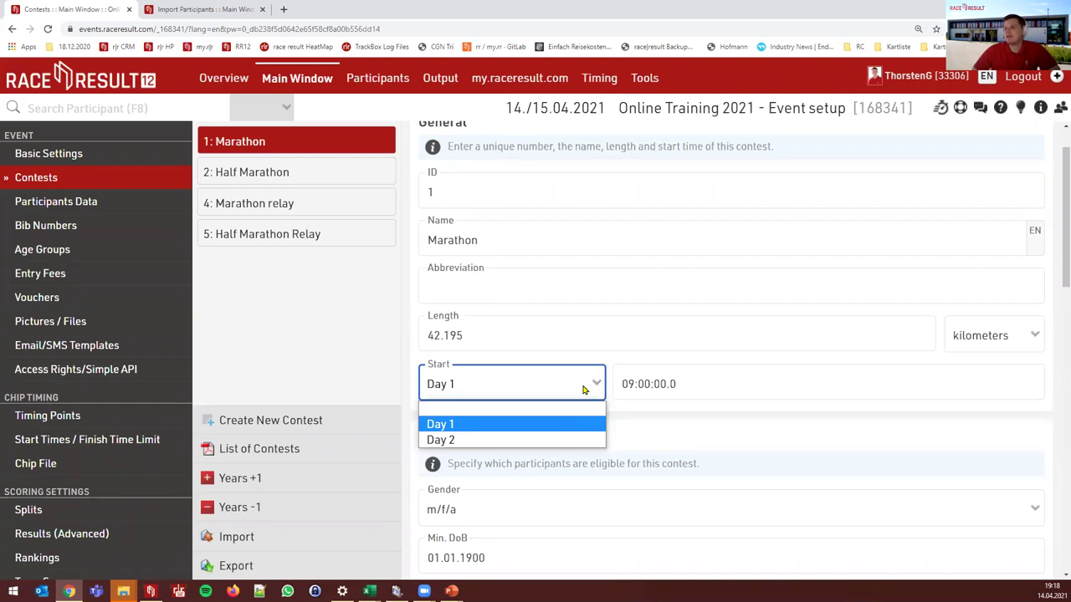
pyautogui.click(697, 378)
pyautogui.click(698, 381)
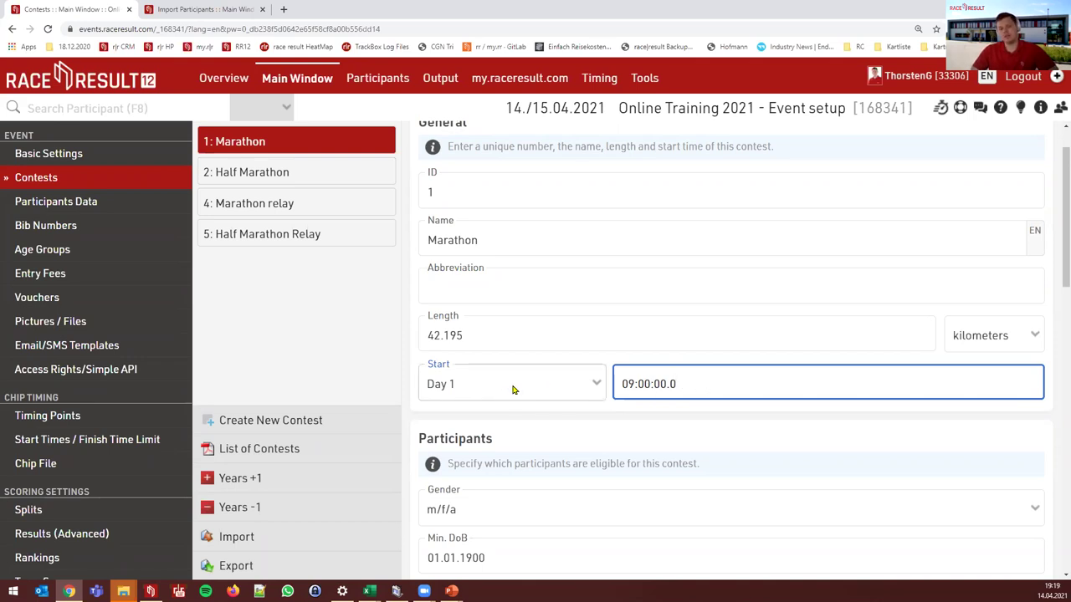
pyautogui.click(223, 79)
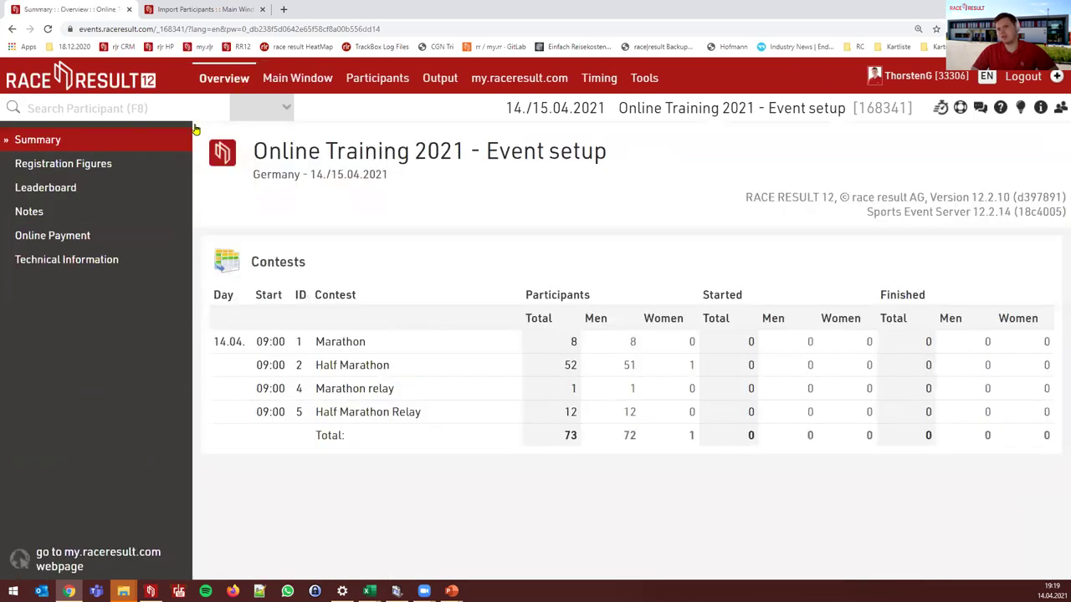
pyautogui.click(226, 342)
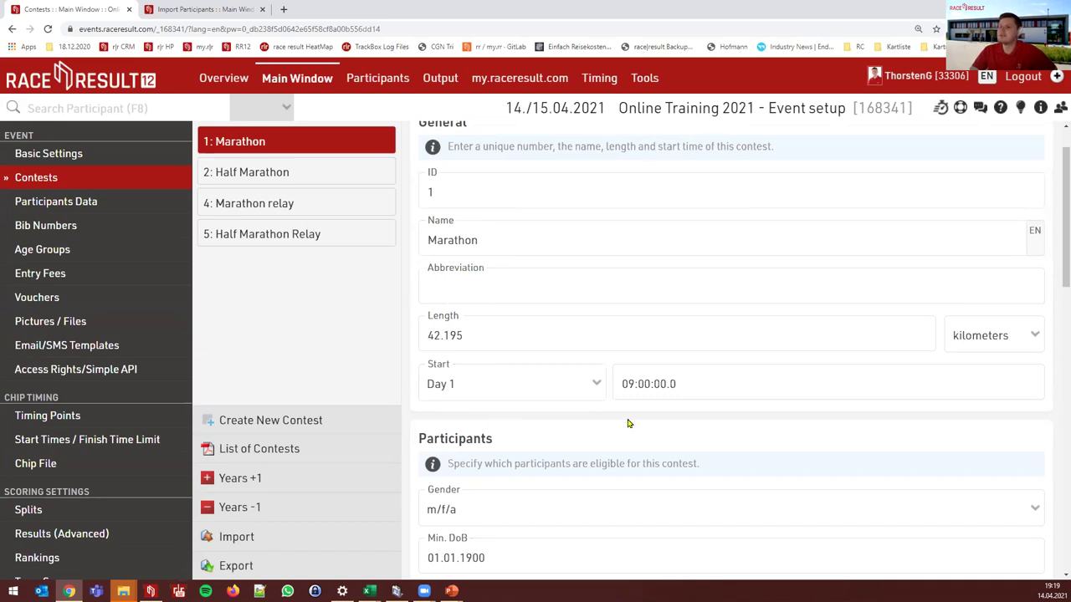
pyautogui.click(238, 80)
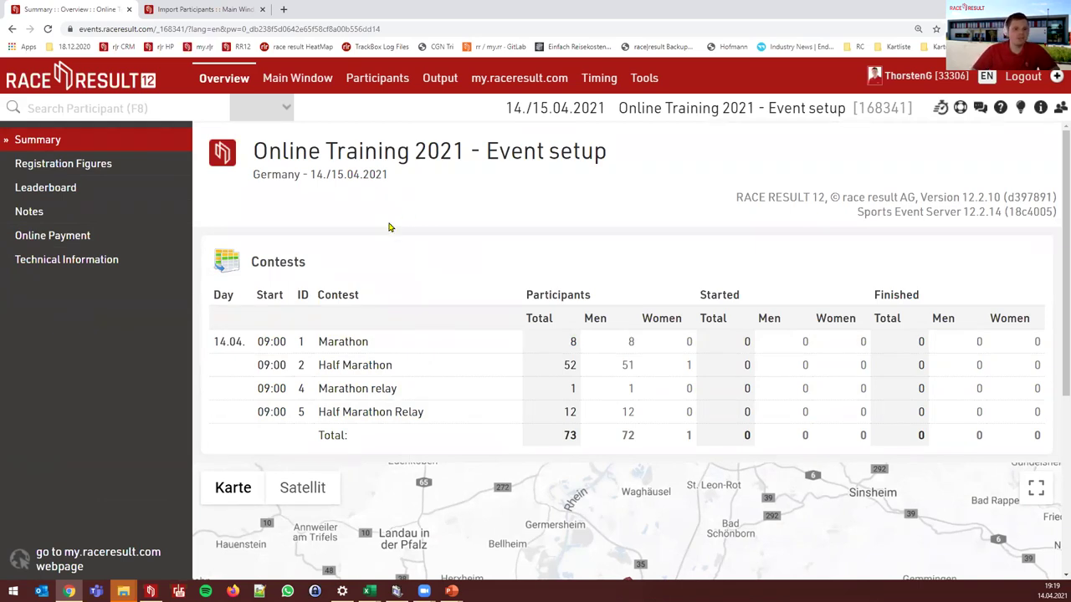
pyautogui.click(314, 78)
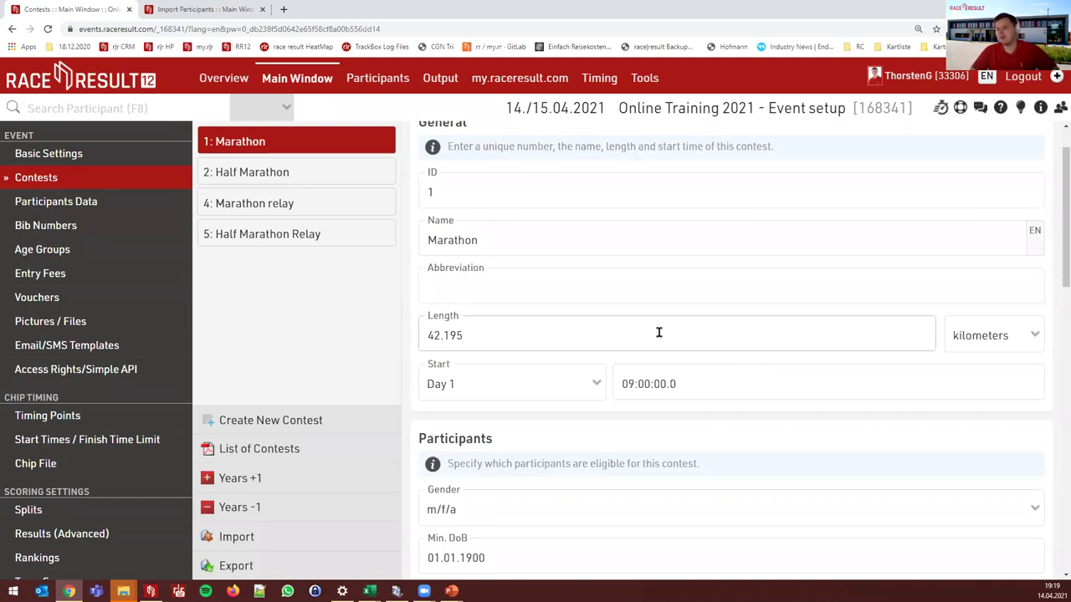
pyautogui.scroll(-1, 696, 294)
pyautogui.scroll(-4, 690, 291)
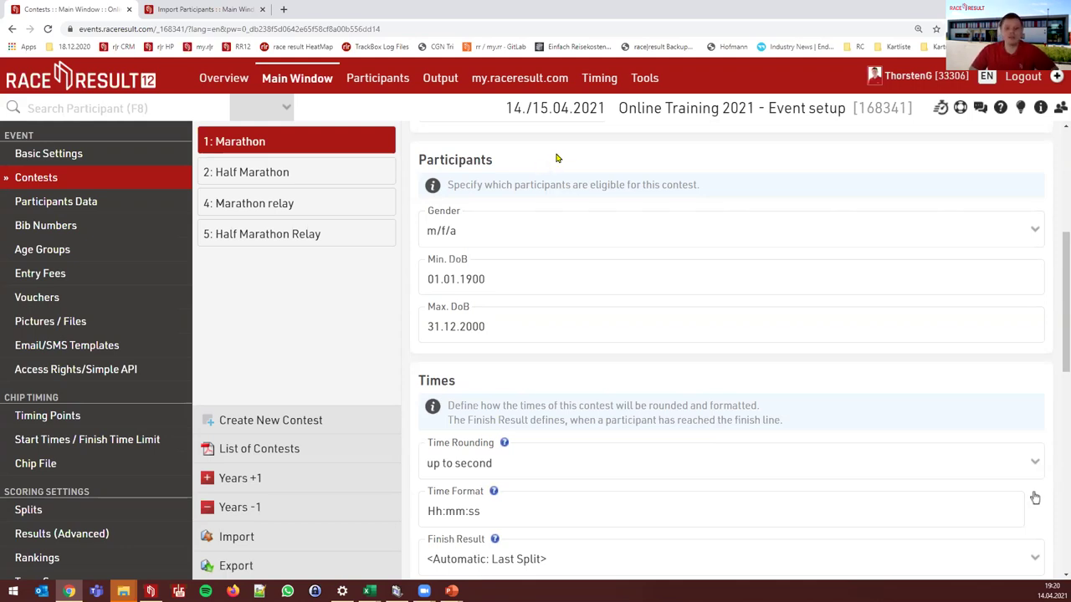
pyautogui.click(565, 232)
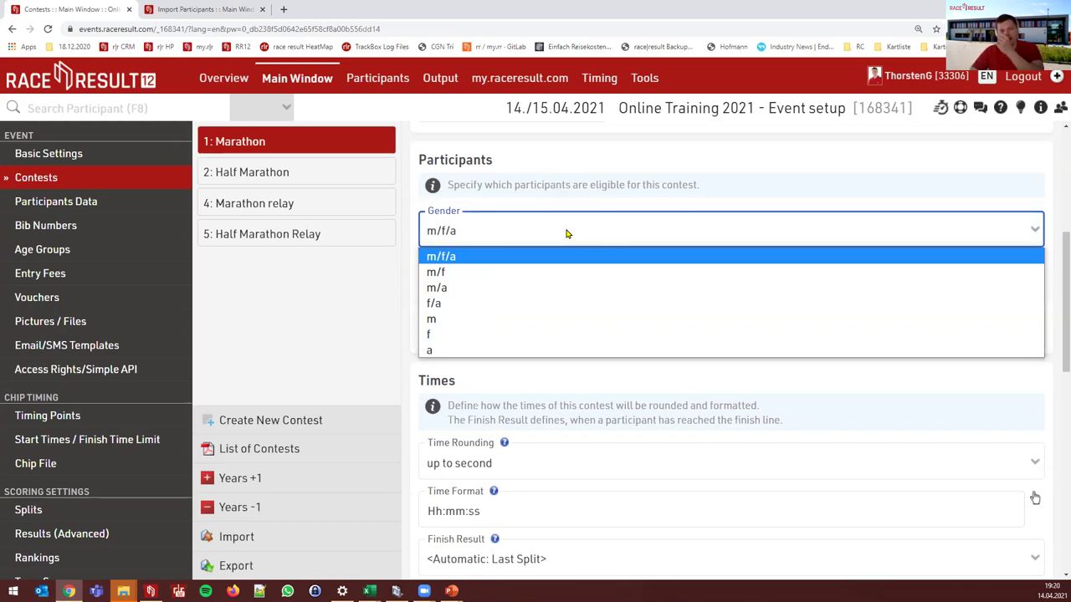
pyautogui.click(566, 233)
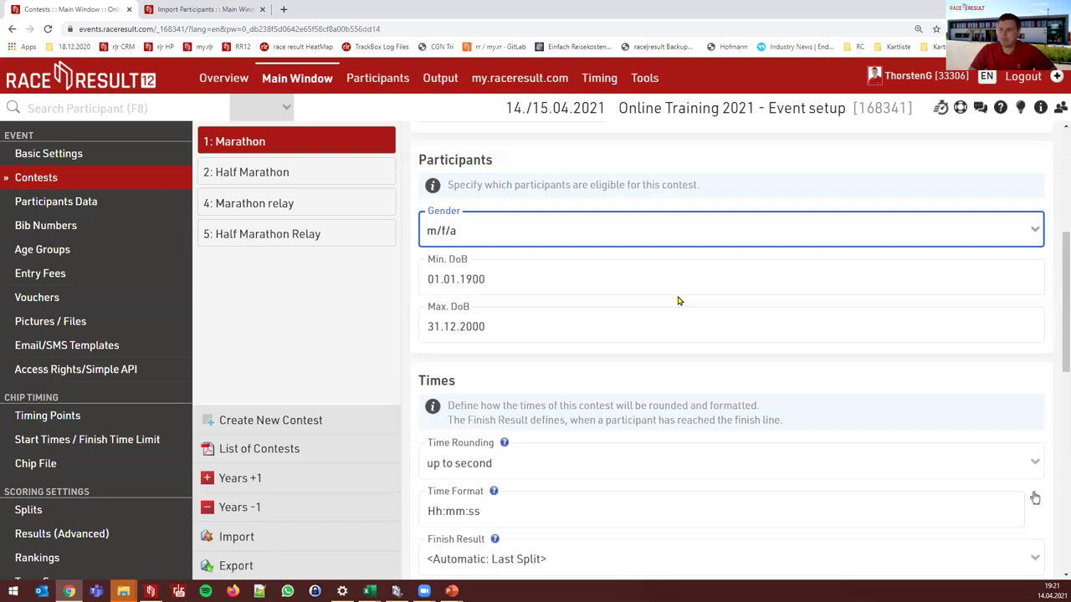
pyautogui.scroll(-1, 610, 254)
pyautogui.scroll(-2, 609, 253)
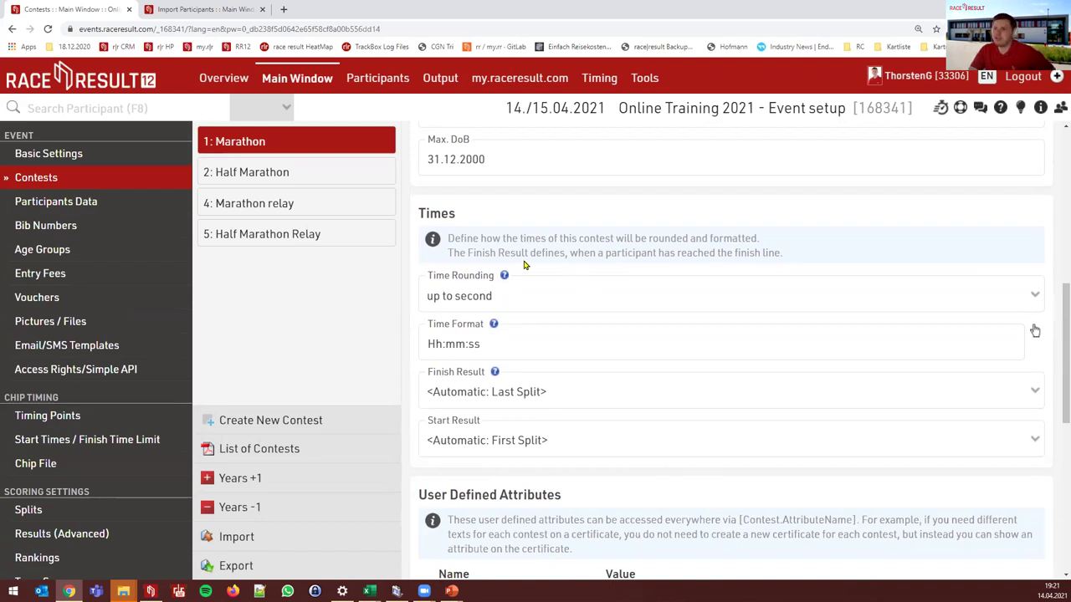
pyautogui.click(548, 299)
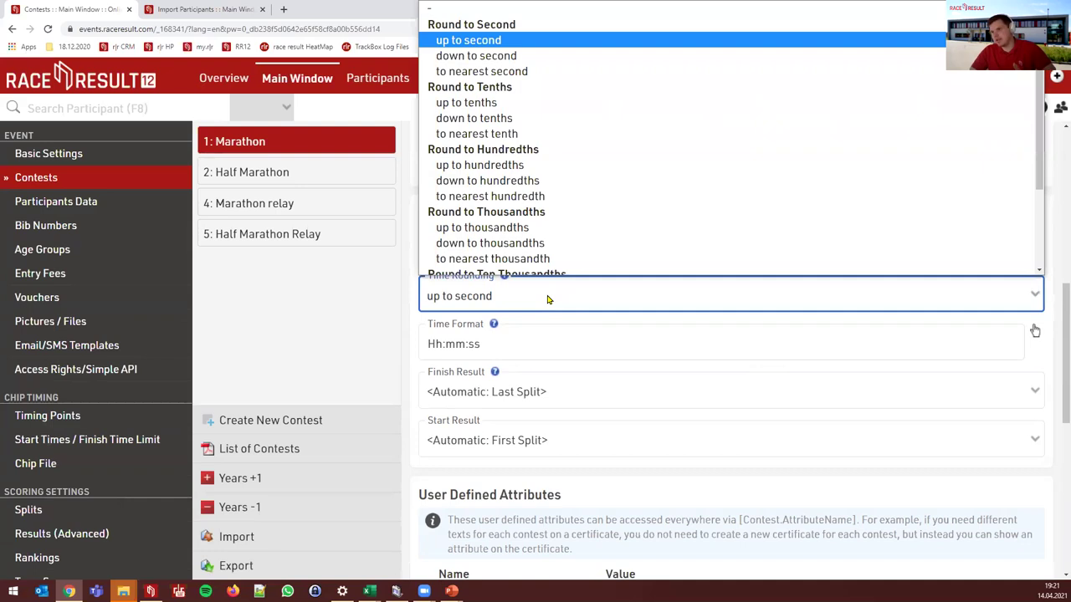
pyautogui.click(548, 300)
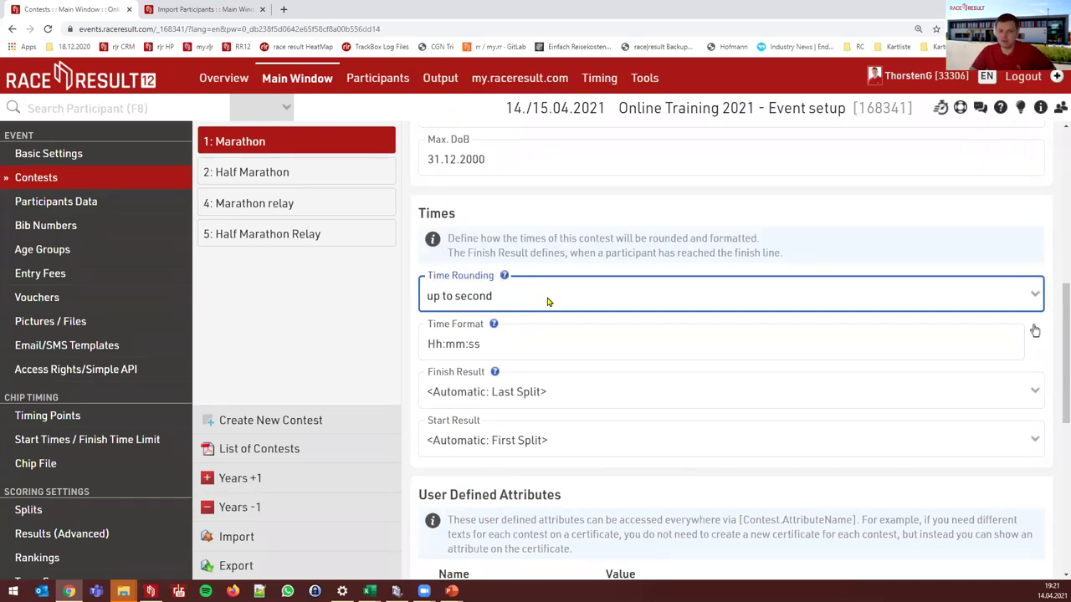
pyautogui.click(534, 341)
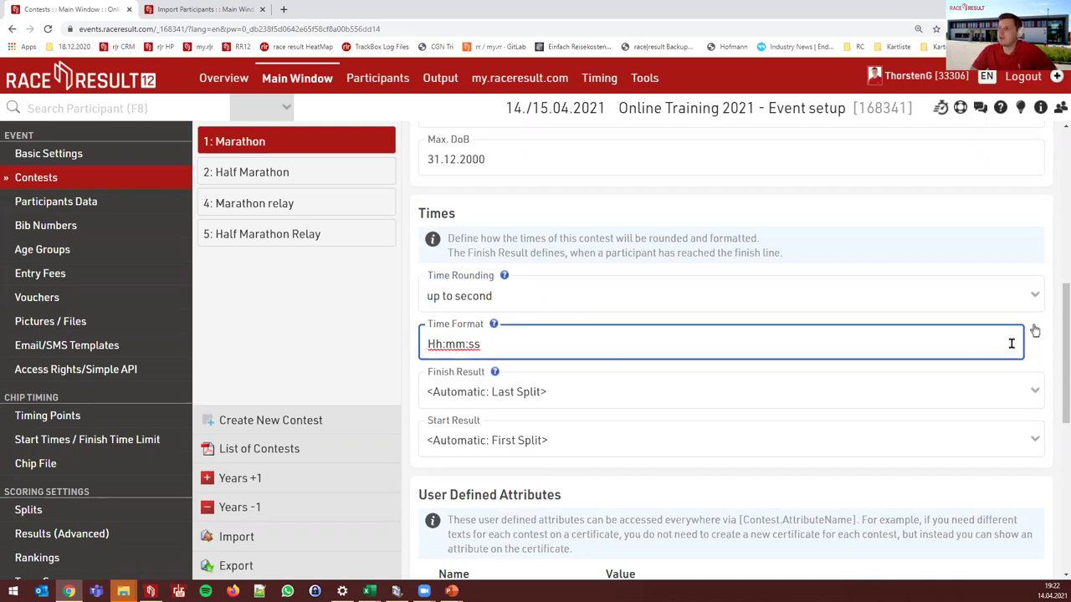
pyautogui.click(1035, 333)
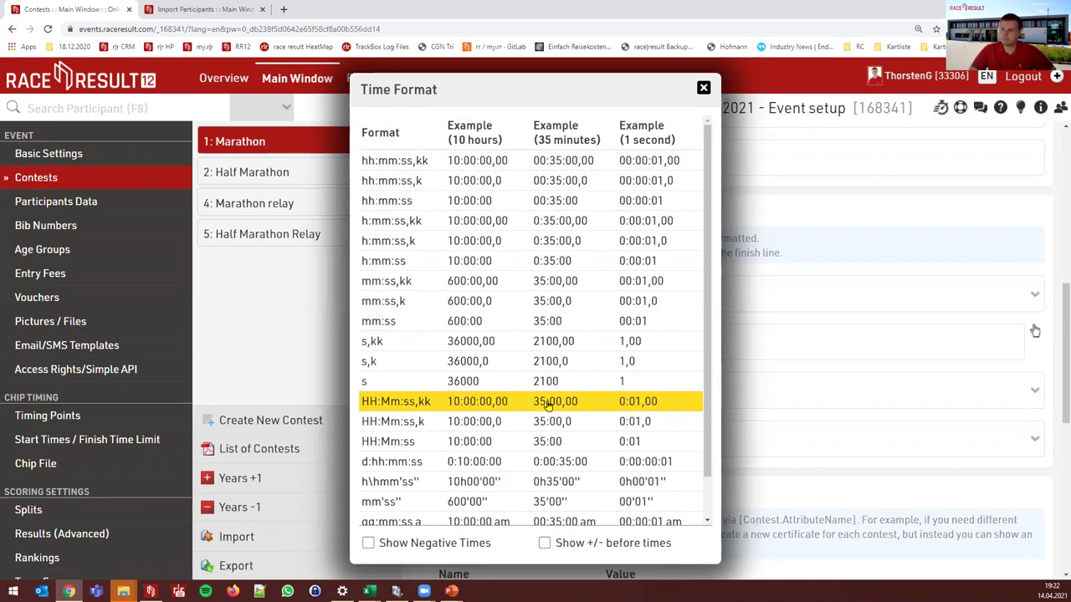
pyautogui.click(304, 366)
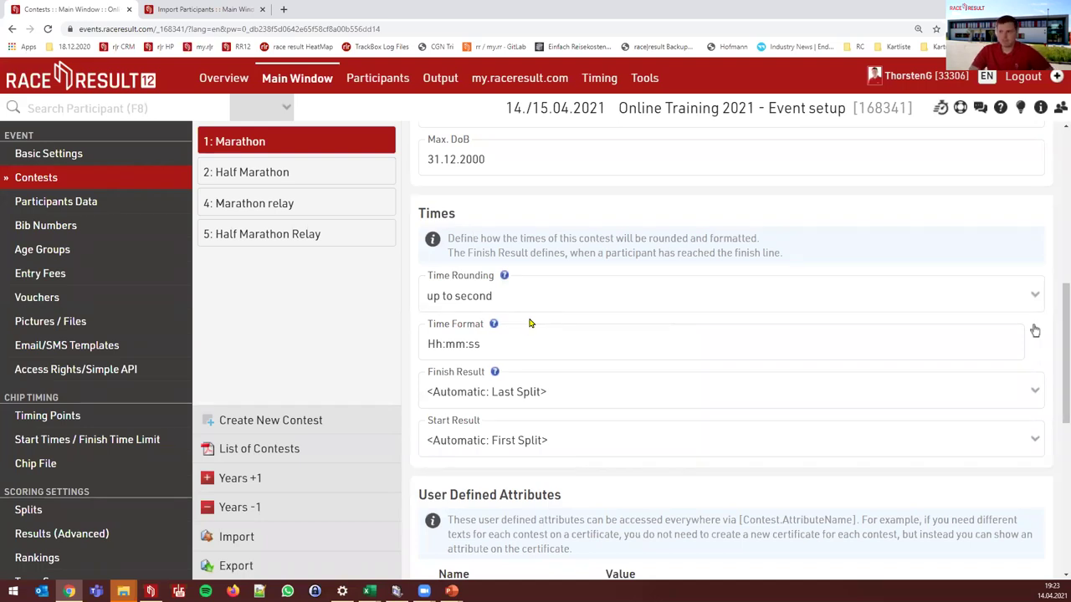
pyautogui.scroll(-1, 574, 337)
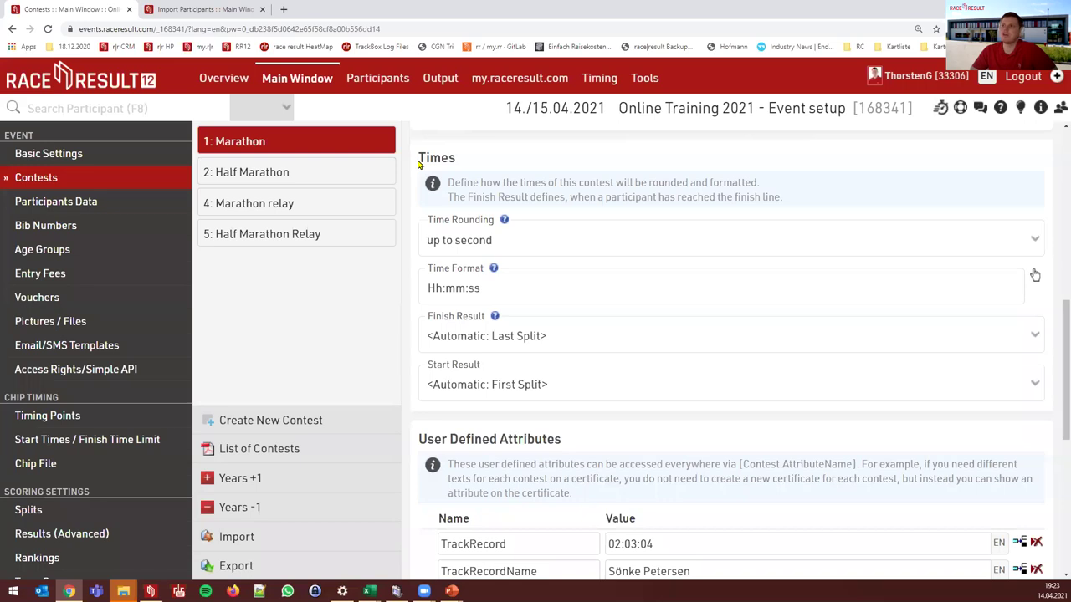
pyautogui.click(243, 80)
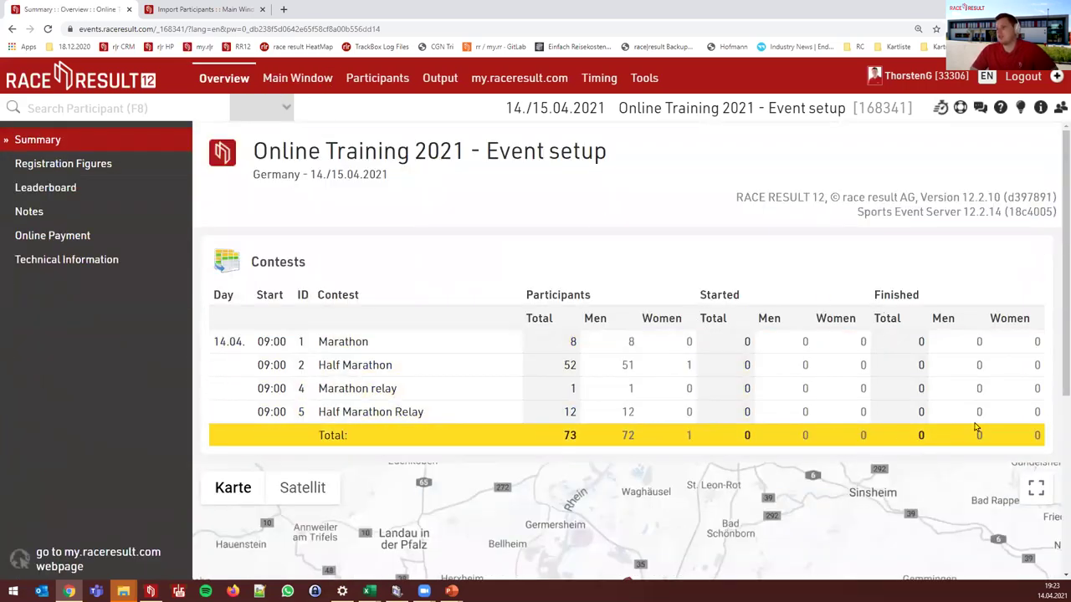
pyautogui.click(311, 80)
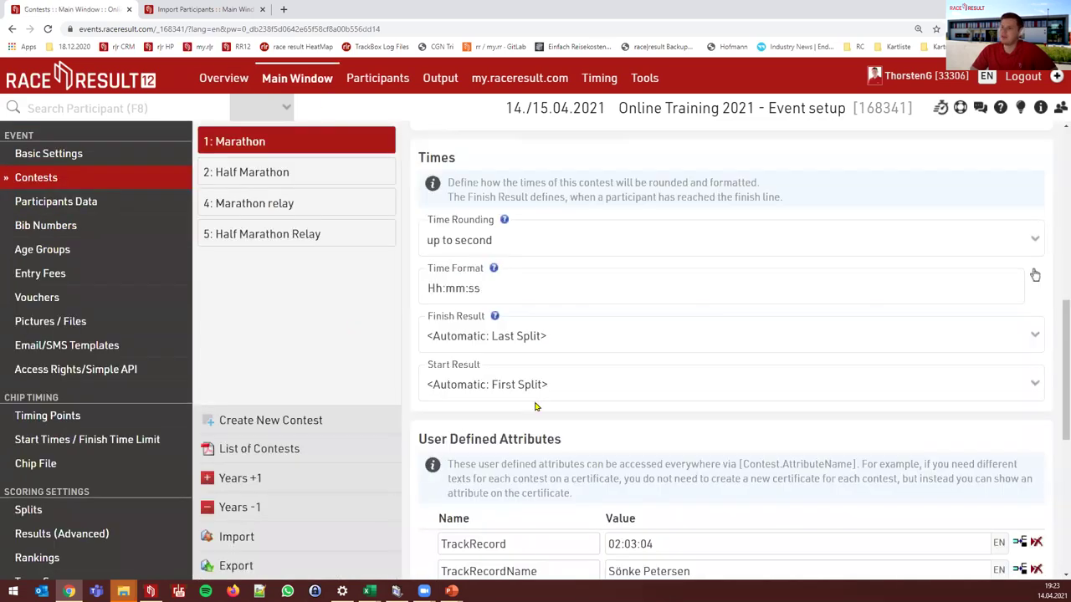
pyautogui.click(527, 340)
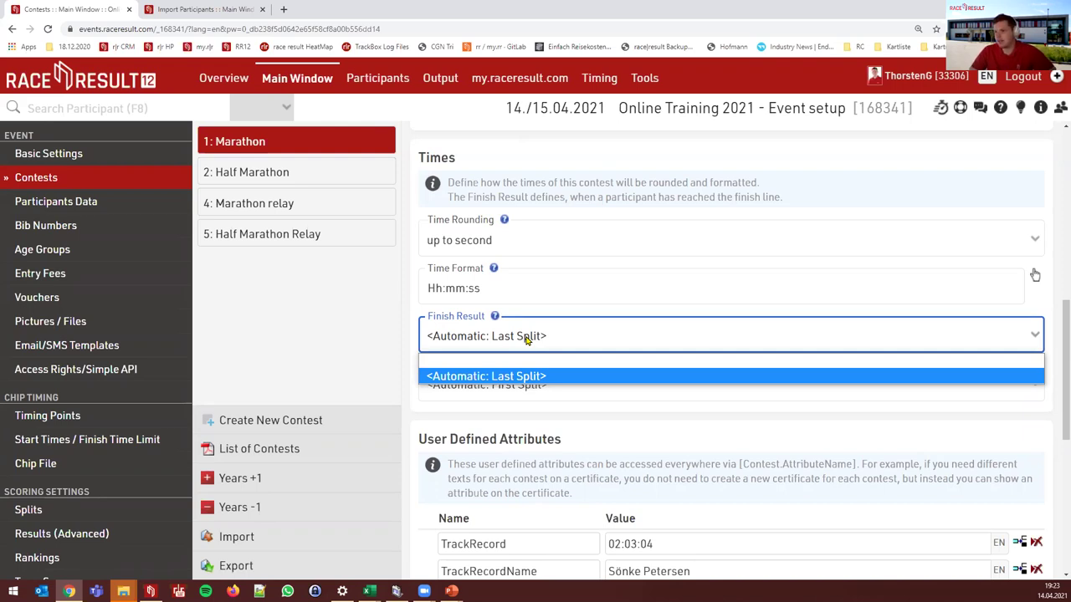
pyautogui.click(527, 339)
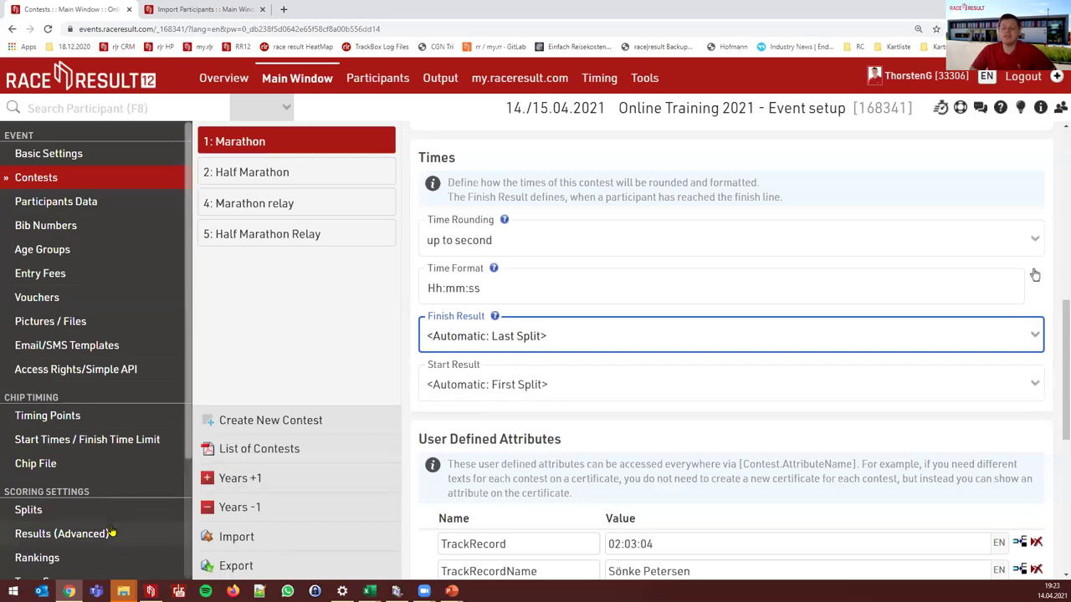
pyautogui.click(592, 338)
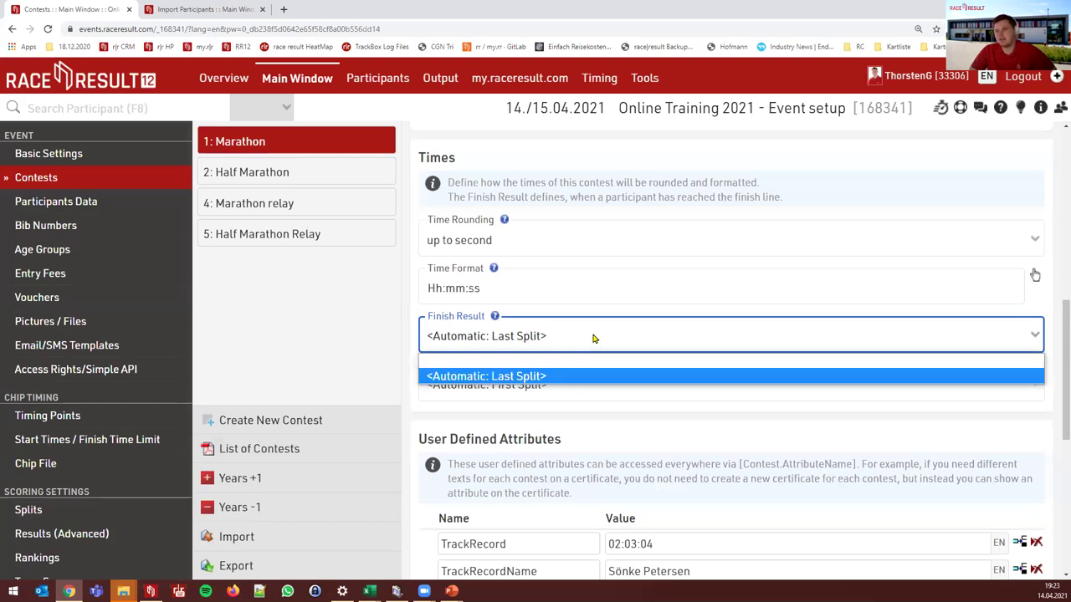
pyautogui.click(592, 338)
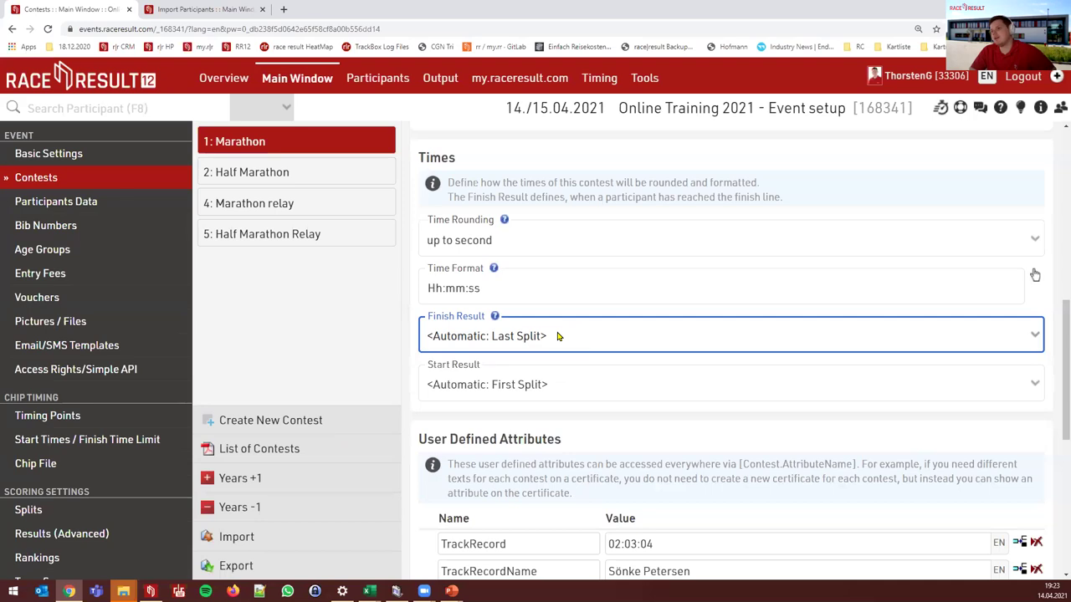
pyautogui.click(568, 383)
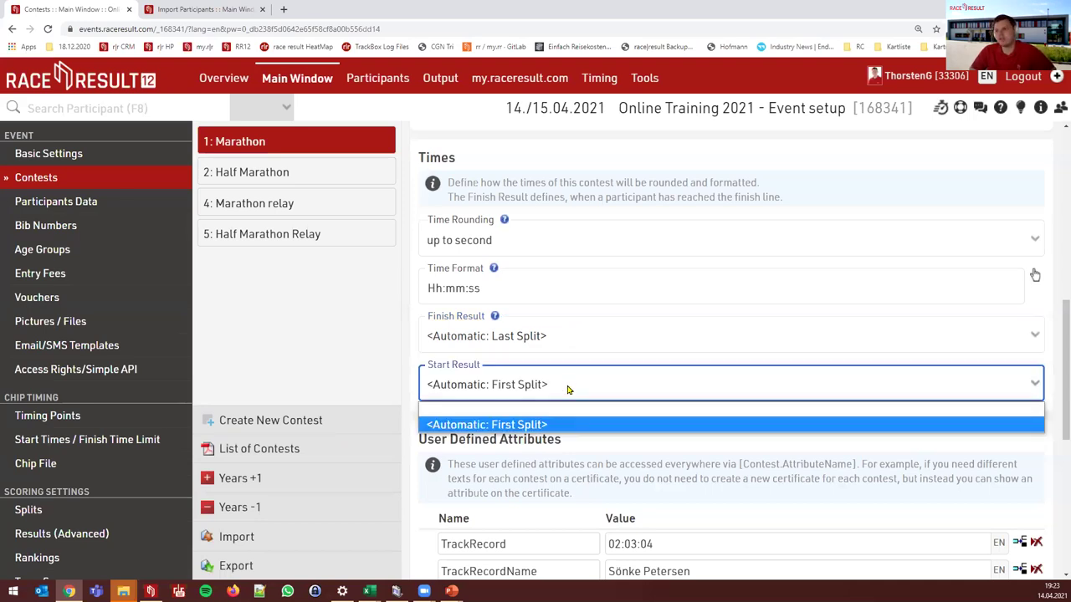
pyautogui.click(566, 391)
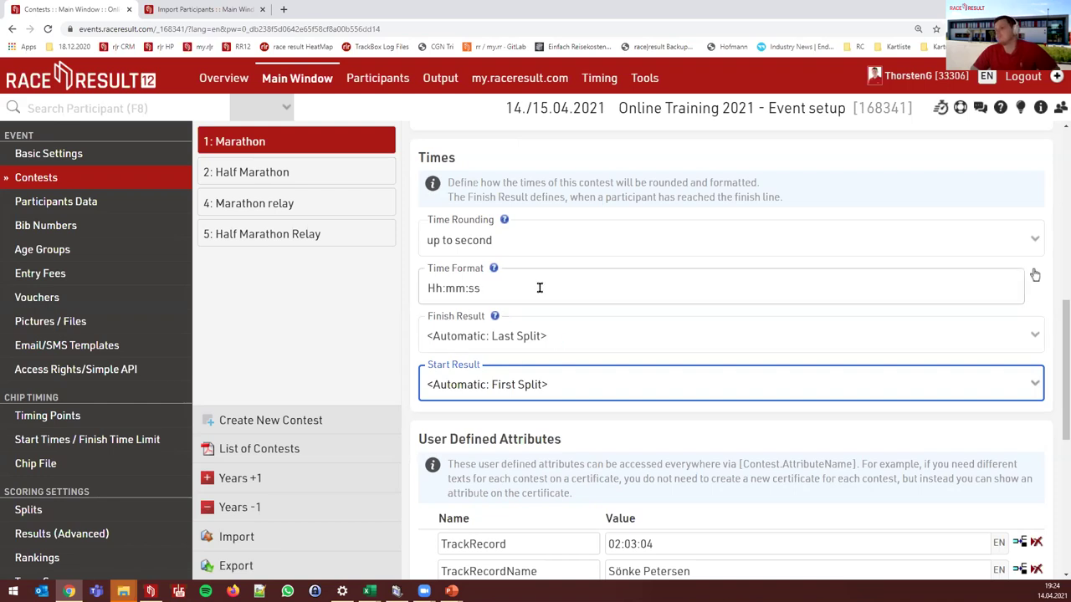
# - Check the Marathon's TrackRecord attribute value 02:03:04 and finish editing that attribute row
pyautogui.scroll(-1, 537, 285)
pyautogui.scroll(-1, 537, 282)
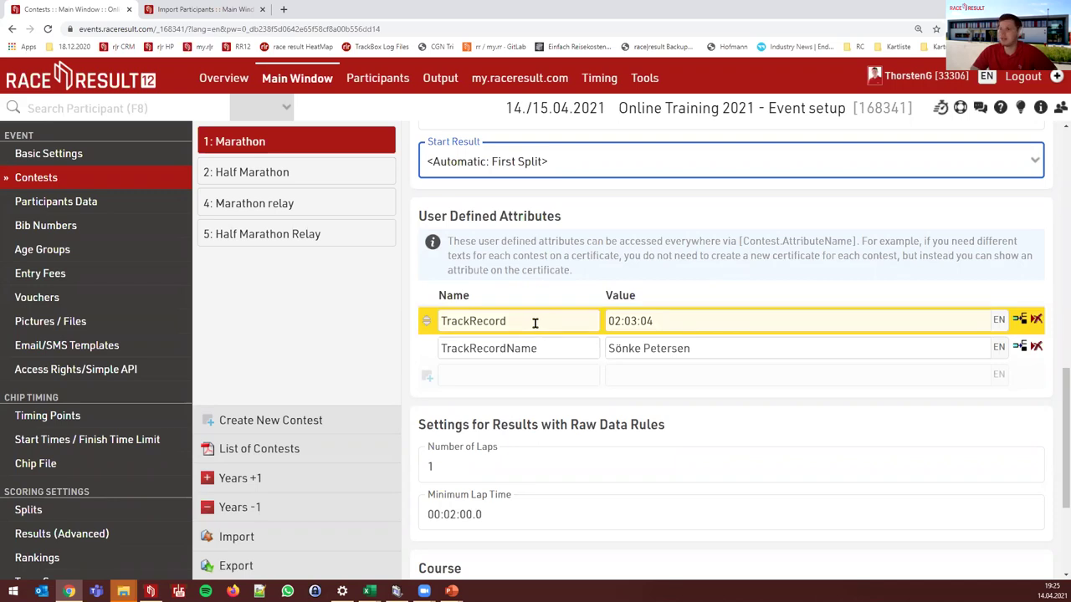
pyautogui.moveTo(664, 321); pyautogui.dragTo(617, 298)
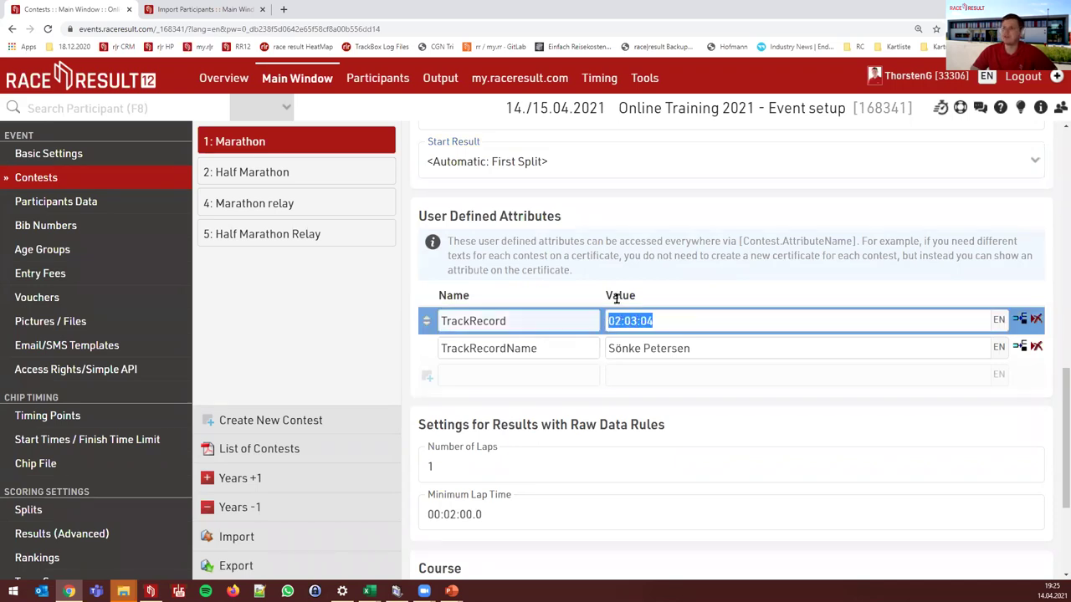
pyautogui.click(647, 243)
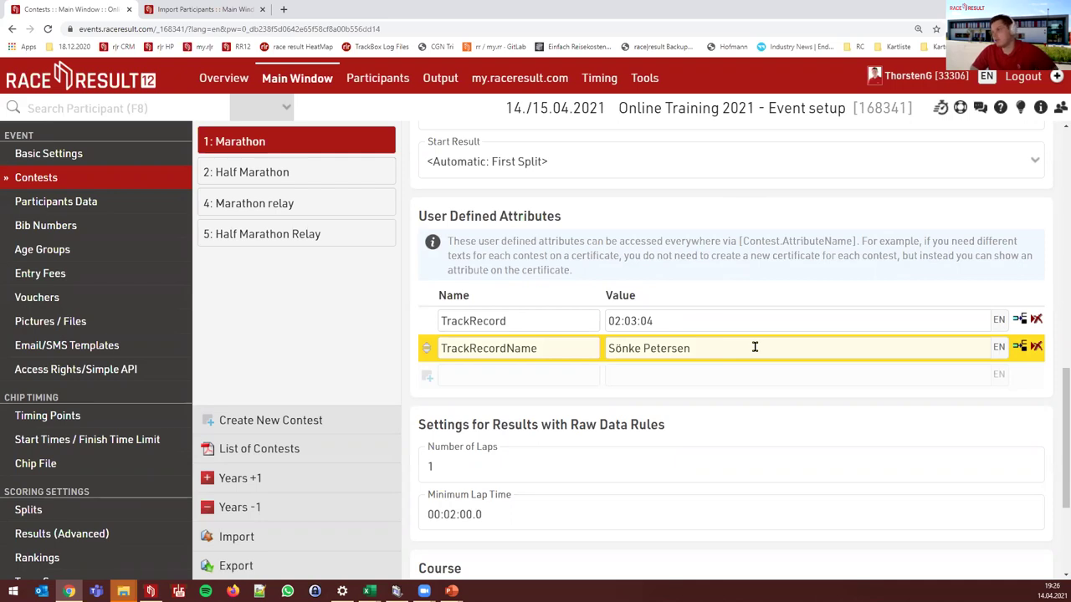
pyautogui.click(663, 321)
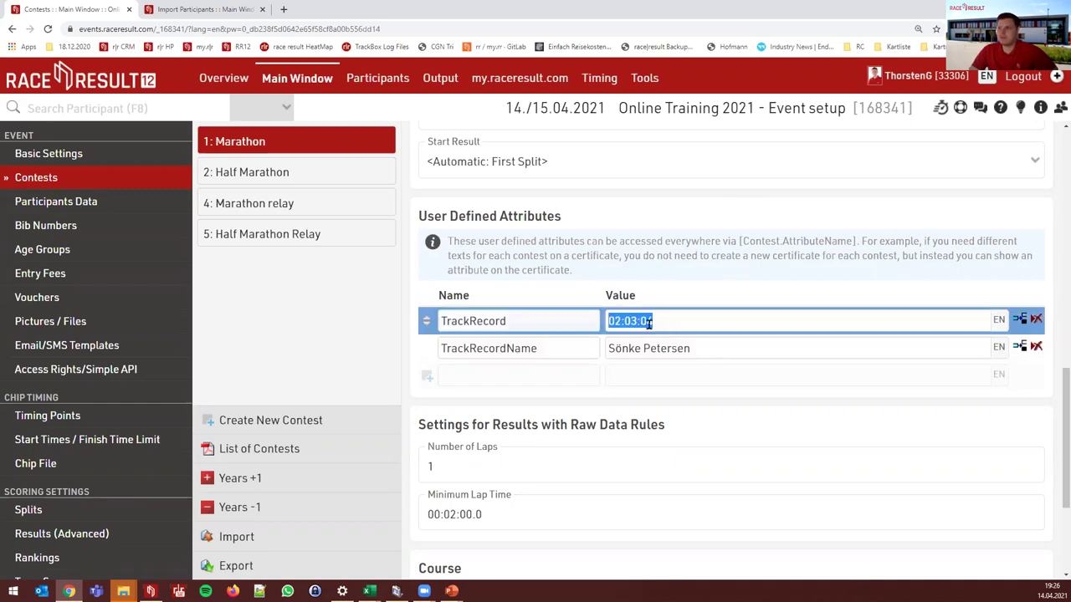
pyautogui.click(641, 318)
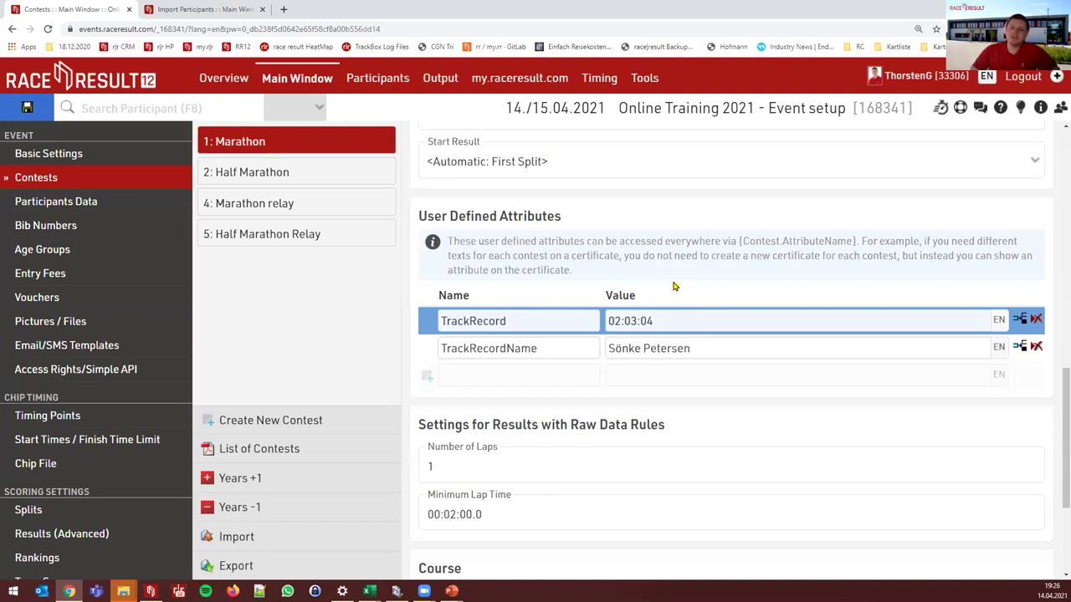
pyautogui.click(685, 295)
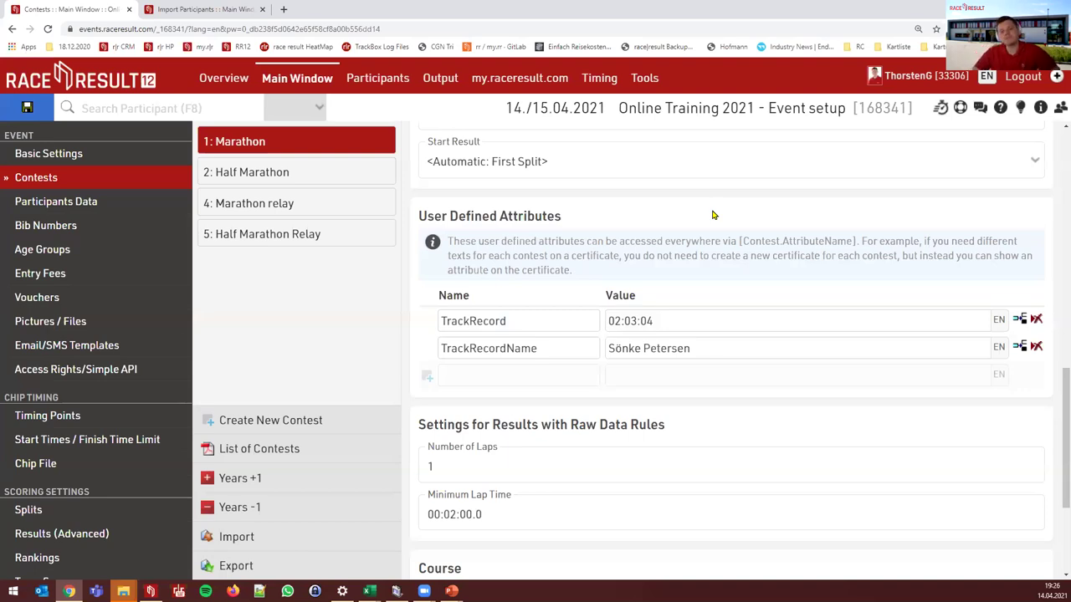
# - Scroll to the Course section's GPX file, then bring up the event Overview summary
pyautogui.scroll(-3, 586, 276)
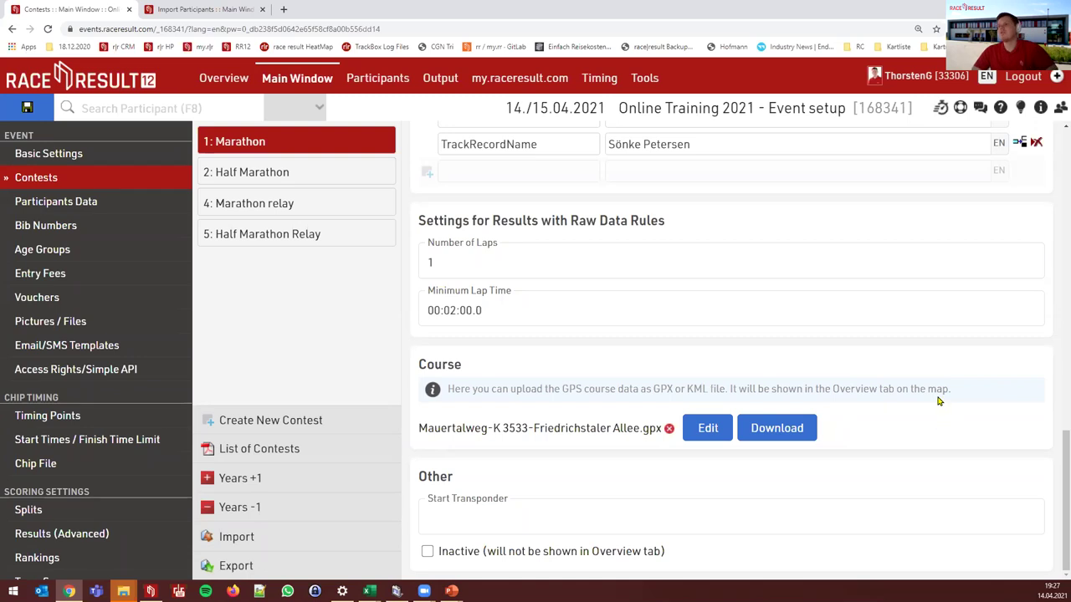
pyautogui.click(212, 89)
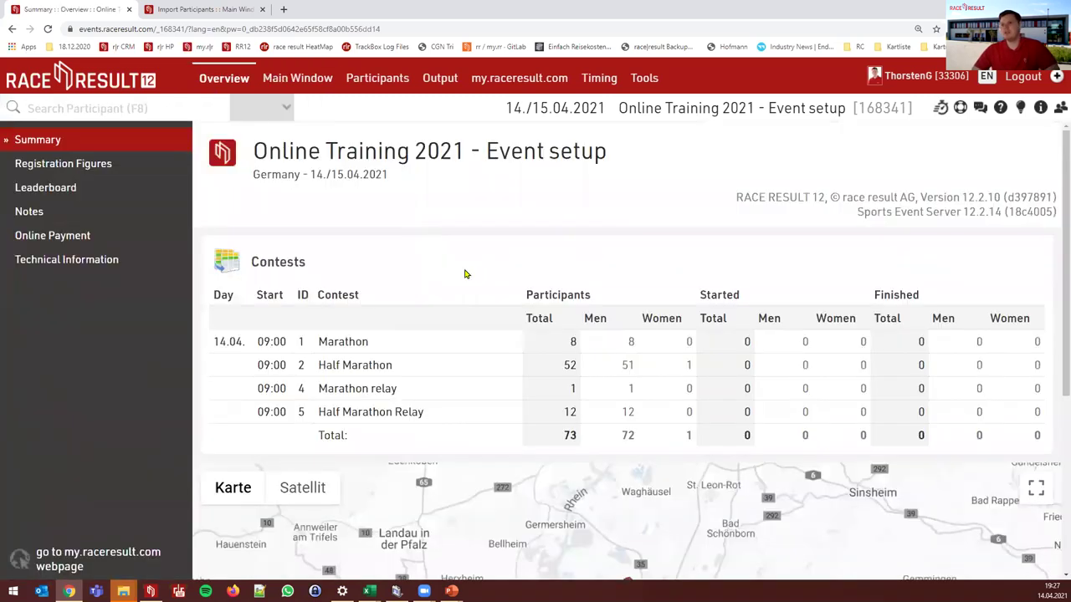
# - Scroll the Overview to see the course on the map, then go to Chip Timing
pyautogui.scroll(-3, 459, 234)
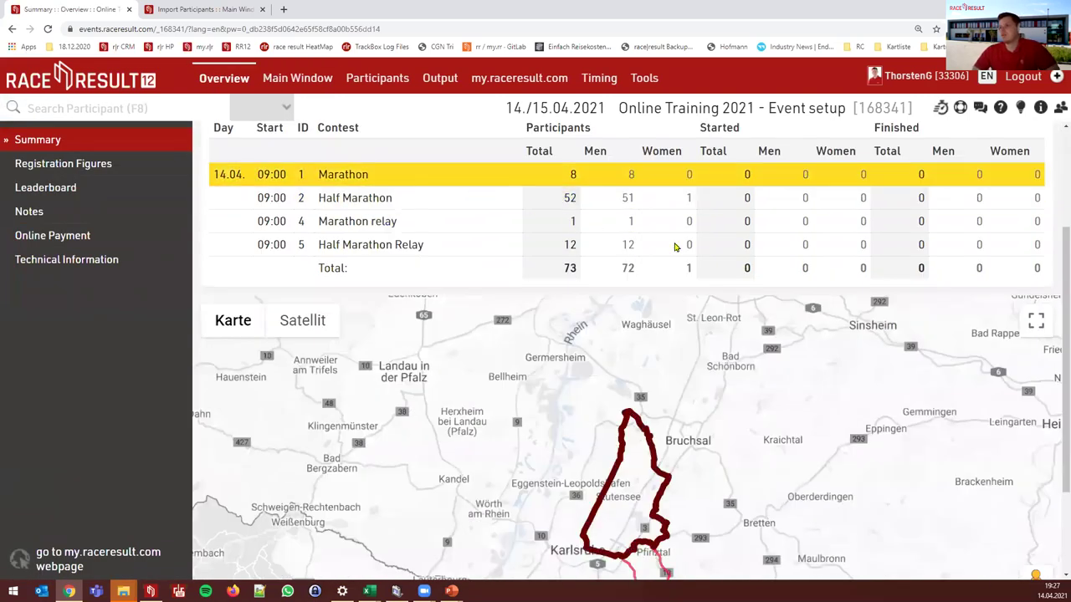
pyautogui.scroll(-1, 460, 251)
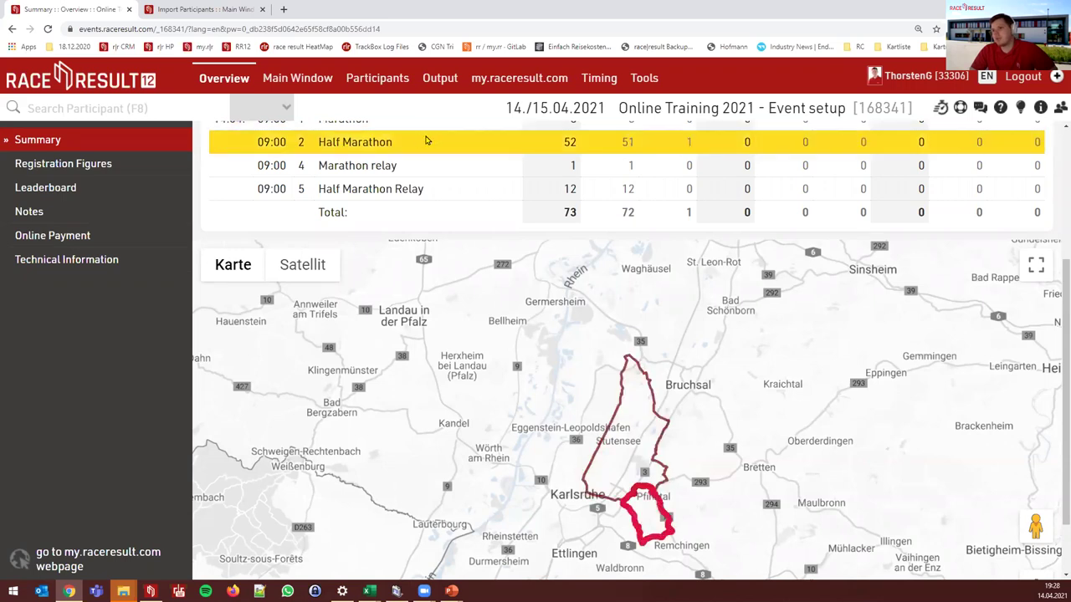
pyautogui.click(599, 79)
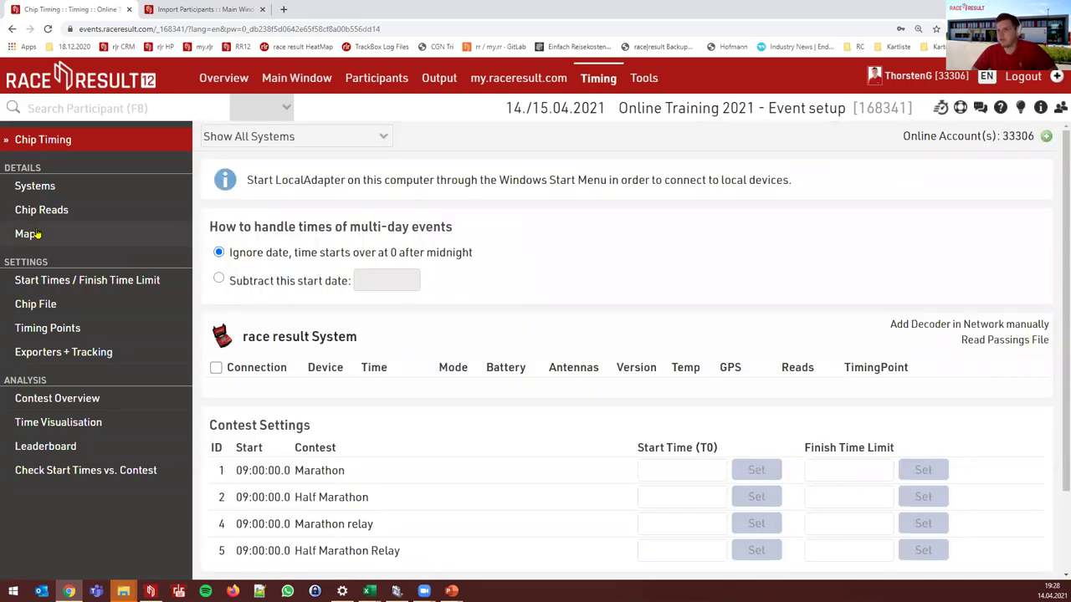
# - Show the Timing map with course outlines around Karlsruhe and the device marker near Ludwigsburg
pyautogui.click(29, 234)
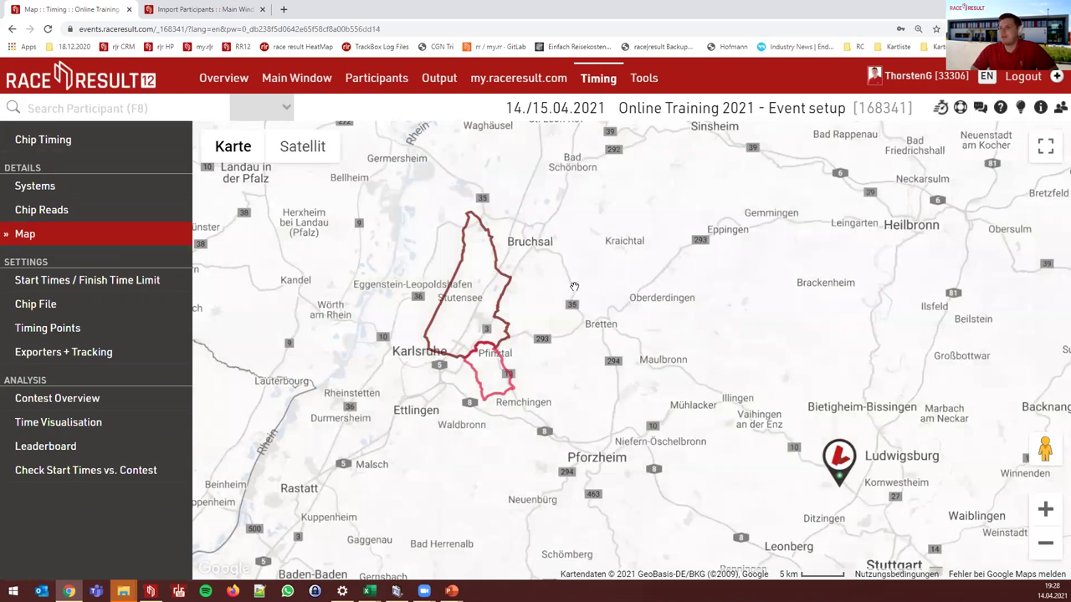
pyautogui.moveTo(848, 463)
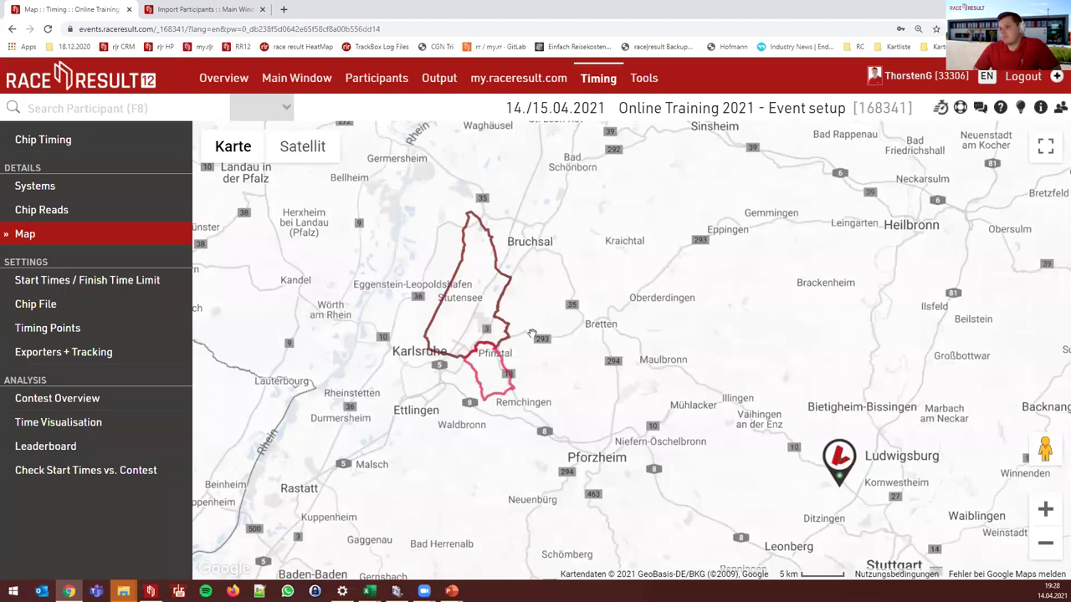
pyautogui.scroll(-2, 532, 333)
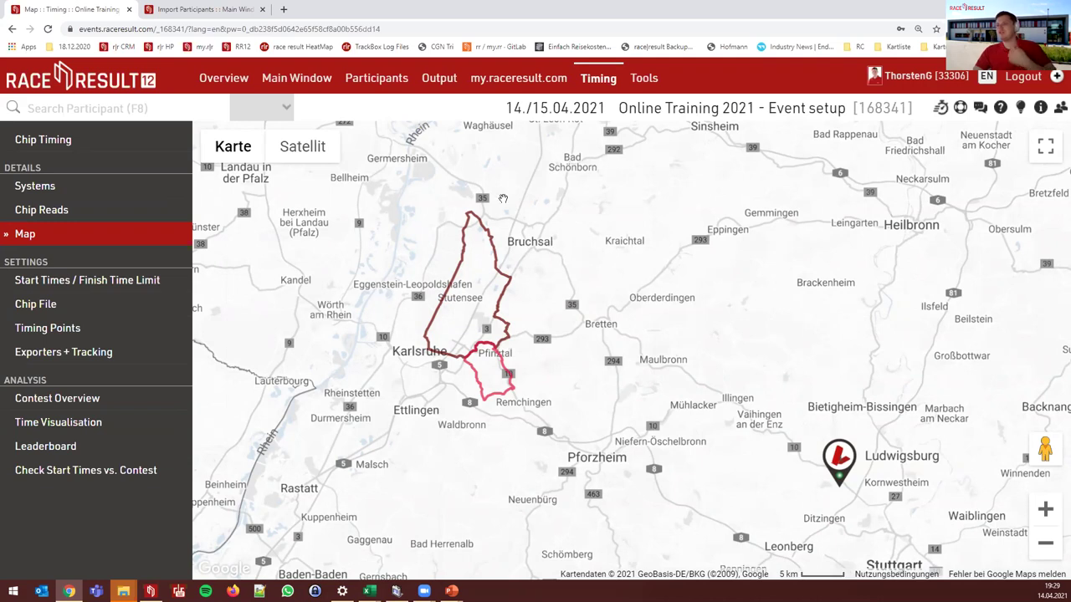
pyautogui.click(300, 79)
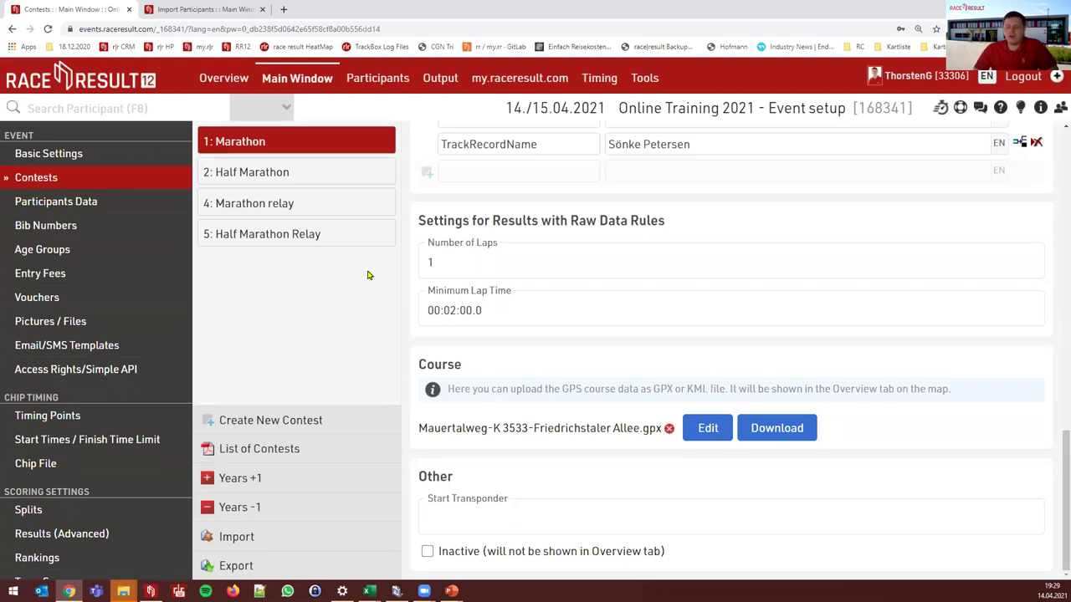
# - Present the Contest Settings slide, then return to the Marathon's eligibility limits in the browser
pyautogui.hotkey('alt', 'Tab')
pyautogui.press('Right')
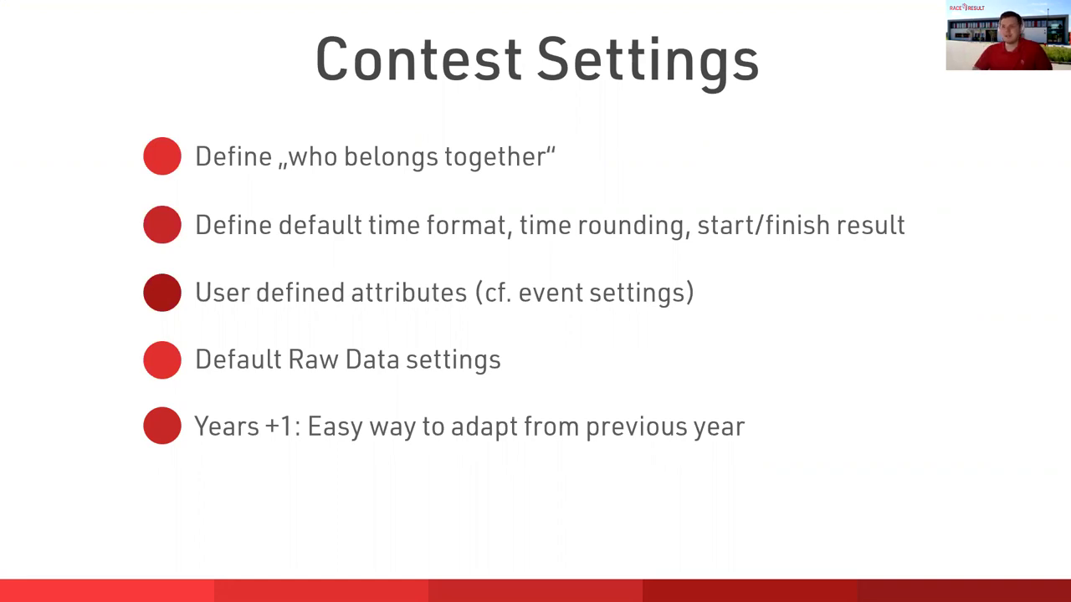
pyautogui.hotkey('alt', 'Tab')
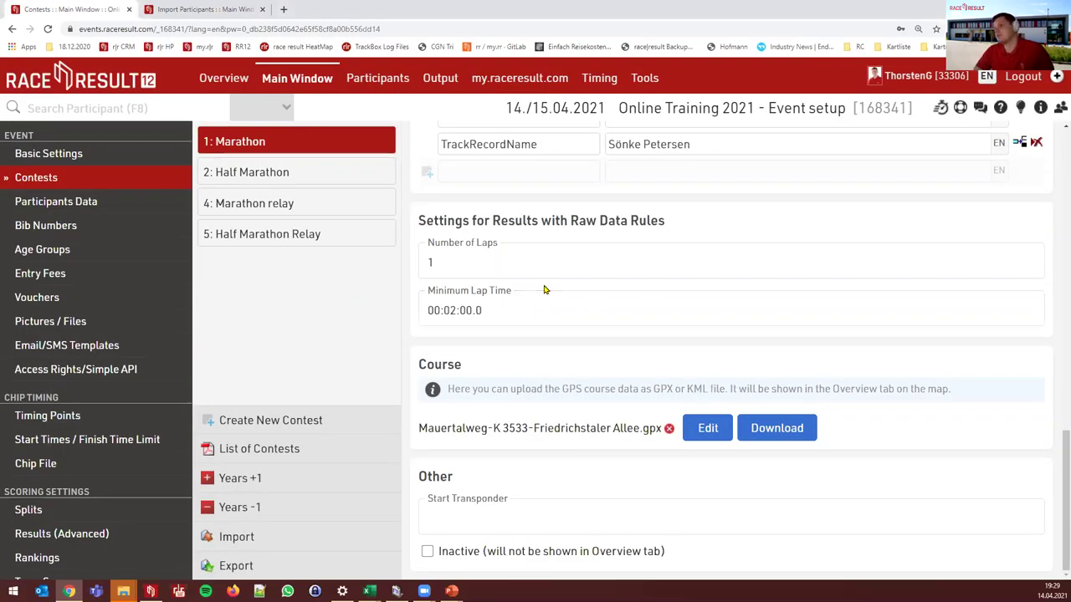
pyautogui.scroll(6, 569, 354)
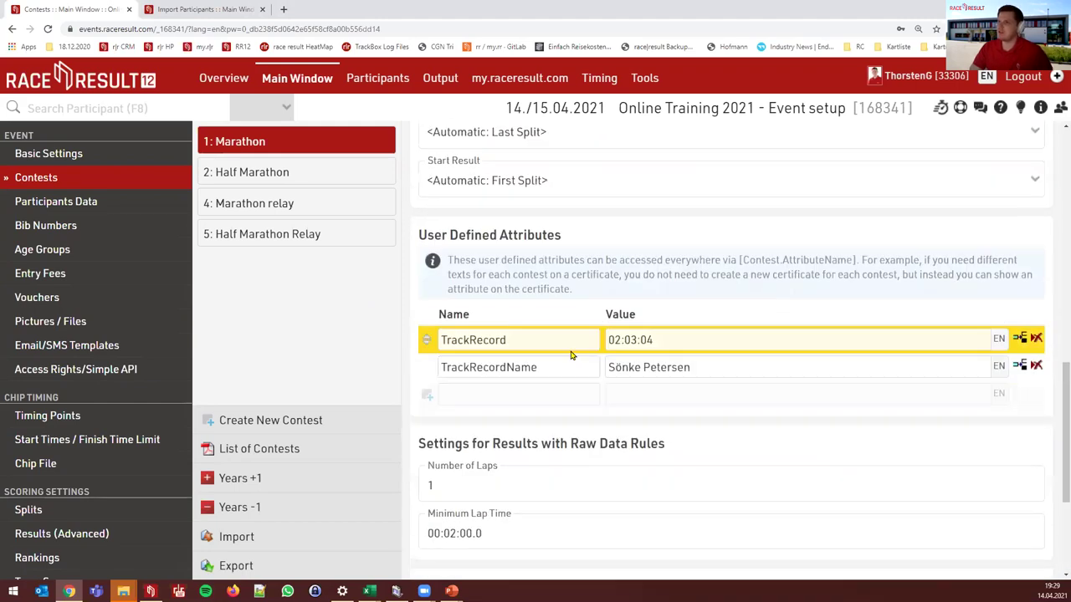
pyautogui.scroll(2, 569, 352)
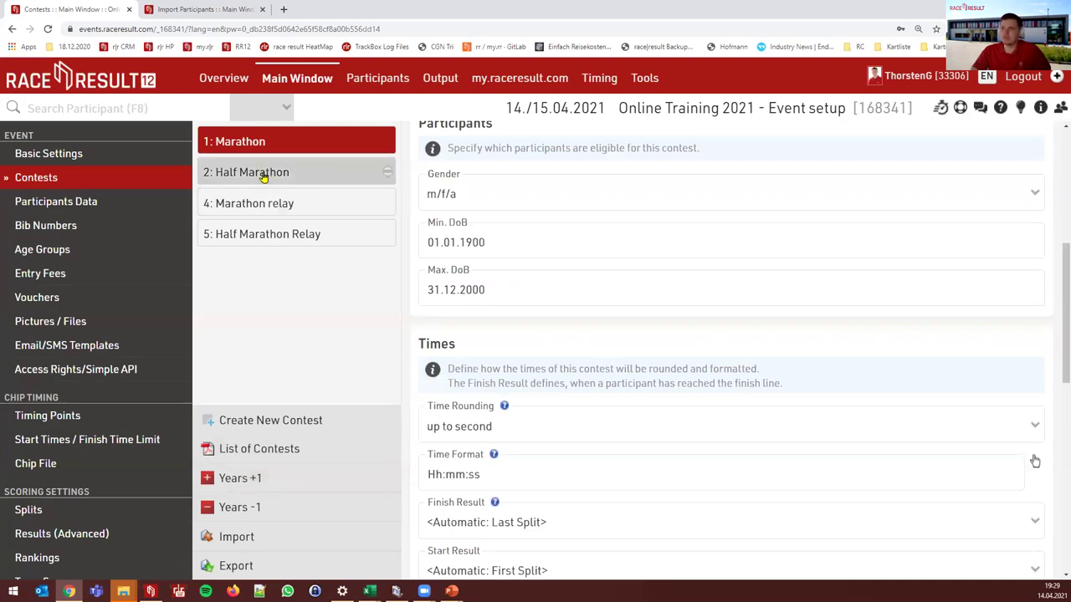
# - Select 2: Half Marathon, set its Max. DoB to 31.12.2020, and save the contest
pyautogui.click(508, 304)
pyautogui.press('BackSpace')
pyautogui.write('1')
pyautogui.click(318, 178)
pyautogui.click(522, 292)
pyautogui.press('BackSpace')
pyautogui.write('2')
pyautogui.press('BackSpace')
pyautogui.press('BackSpace')
pyautogui.write('20')
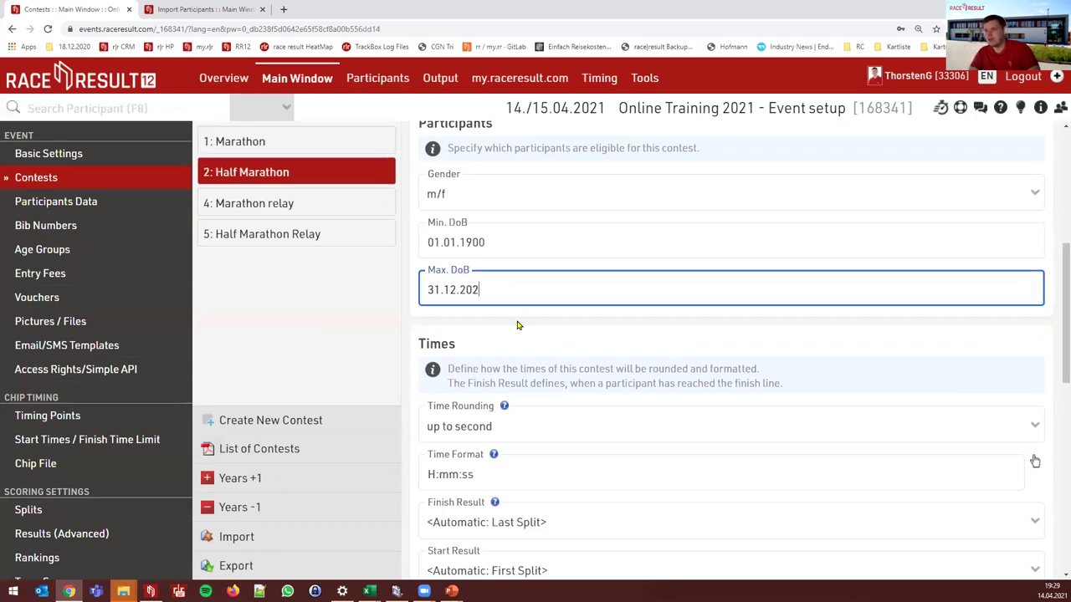
pyautogui.press('Return')
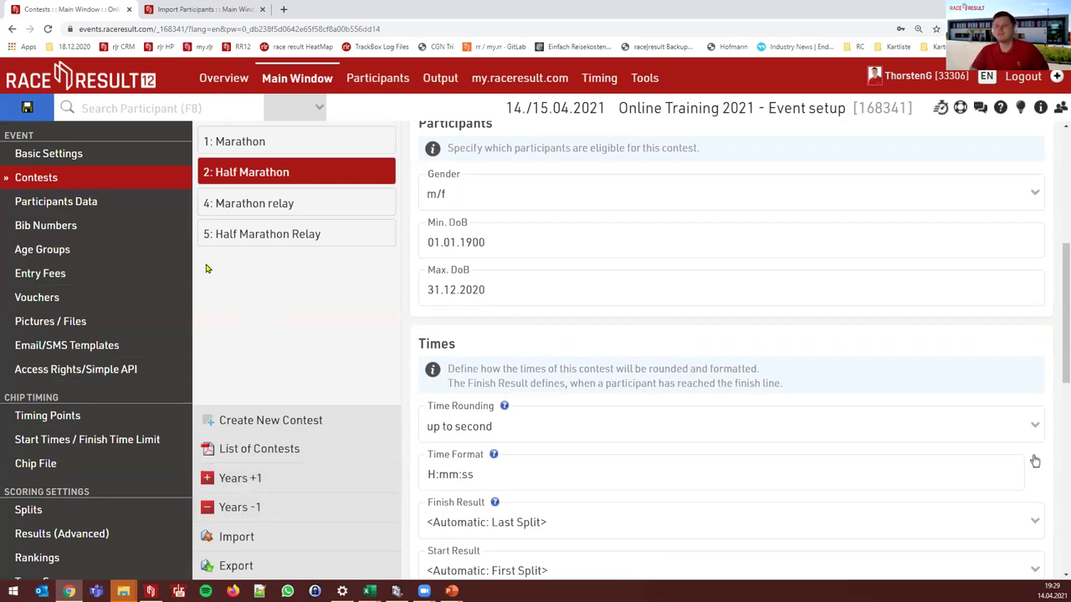
pyautogui.click(29, 107)
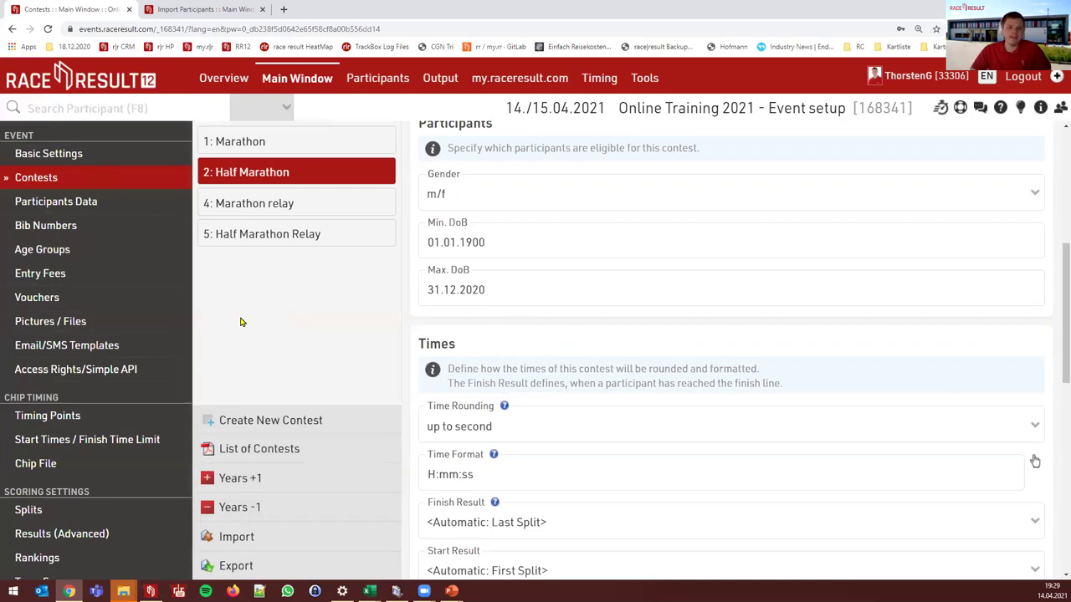
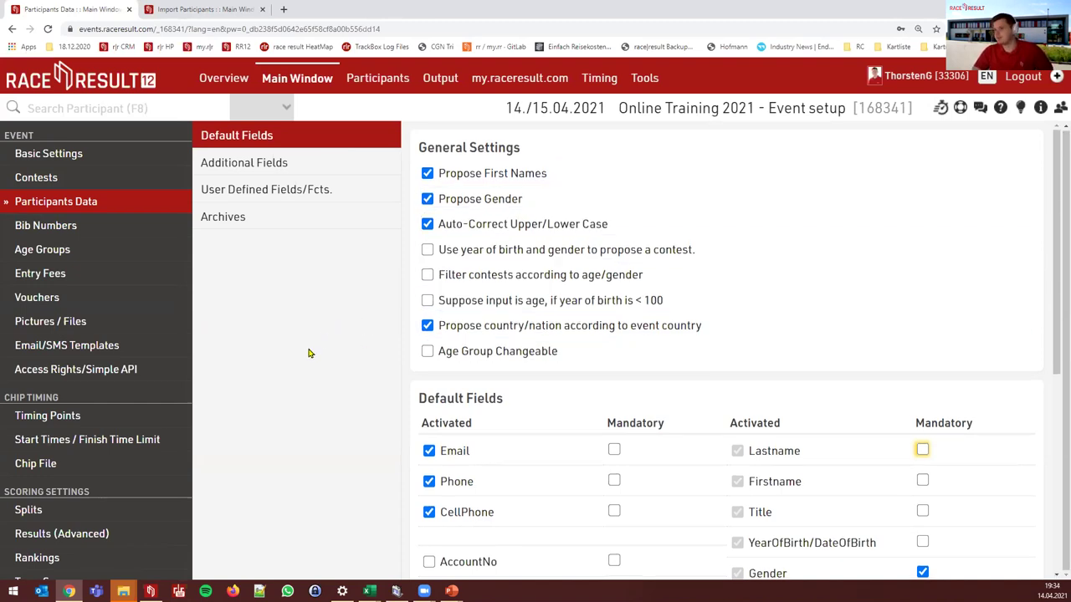
# - Scroll the default fields list, then open Participants to show participant 1's record among 73 entries
pyautogui.scroll(-4, 477, 400)
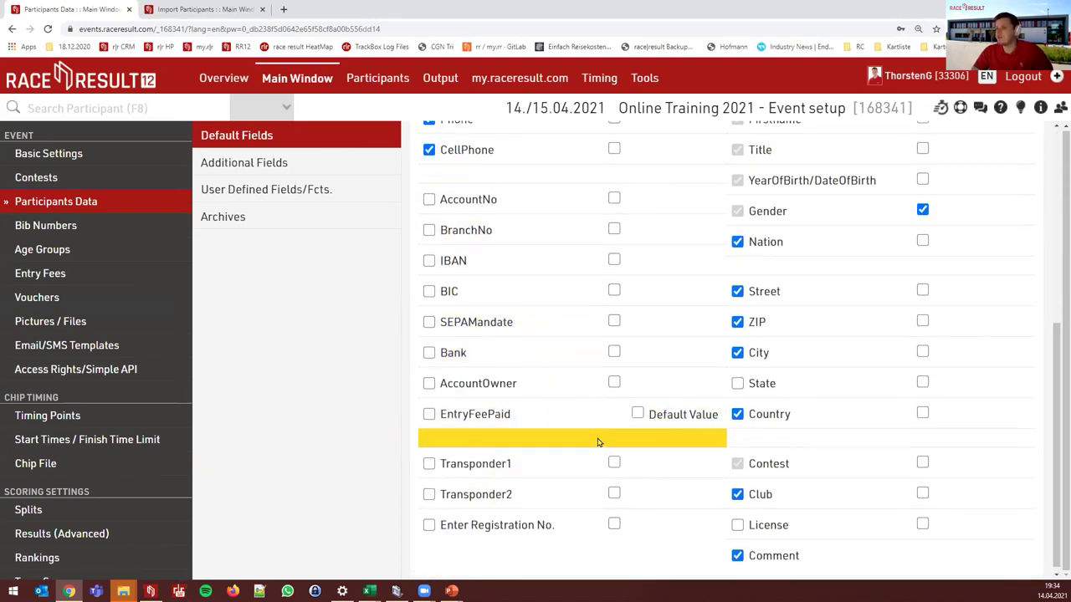
pyautogui.scroll(2, 598, 442)
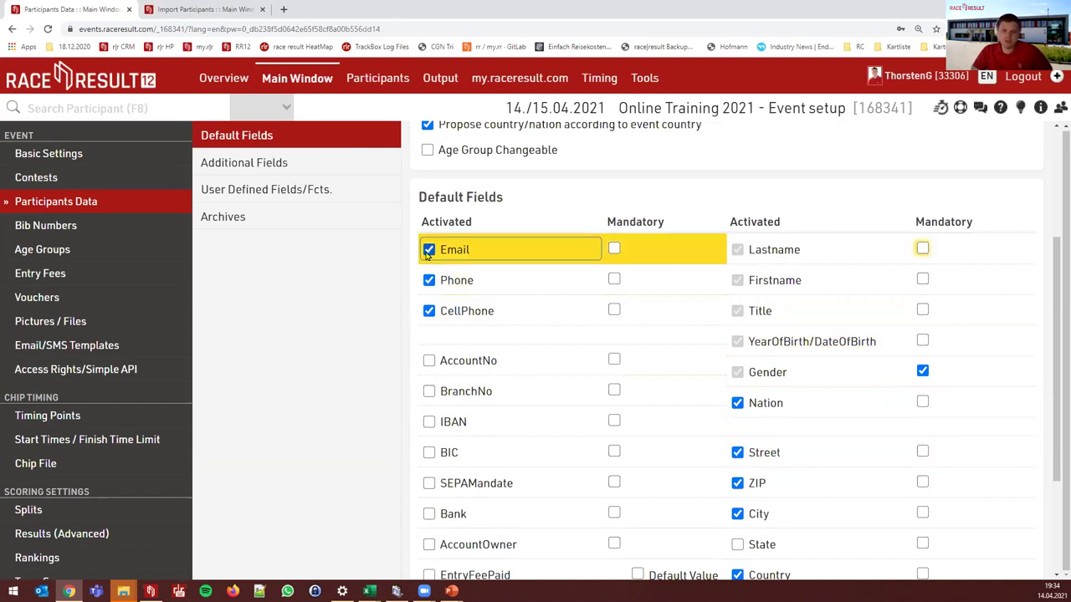
pyautogui.click(358, 80)
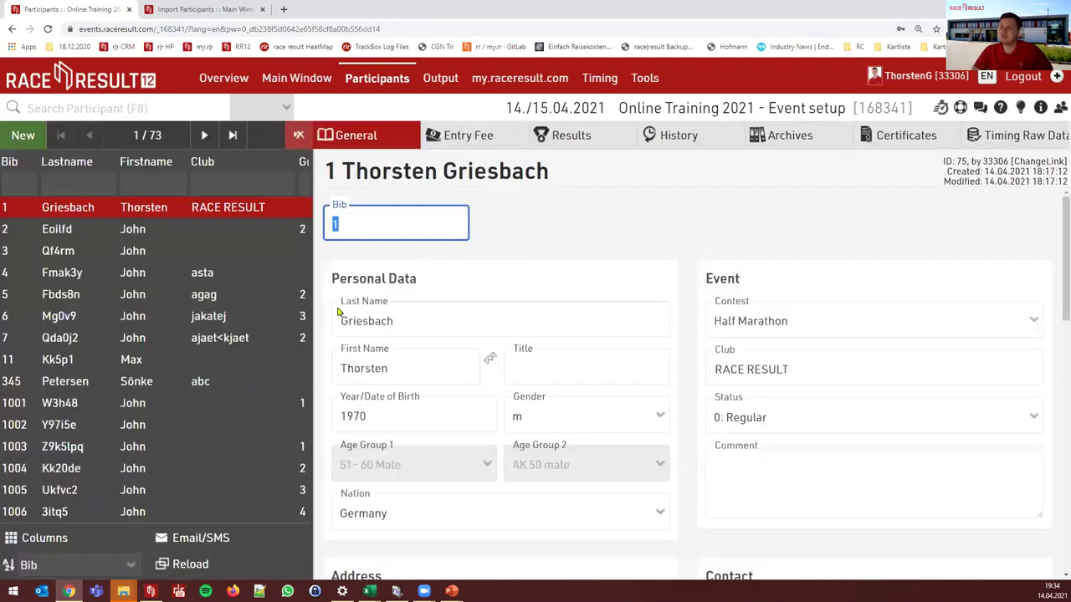
# - Go back to the Participants Data Default Fields page with Email, Phone and CellPhone activated
pyautogui.click(285, 84)
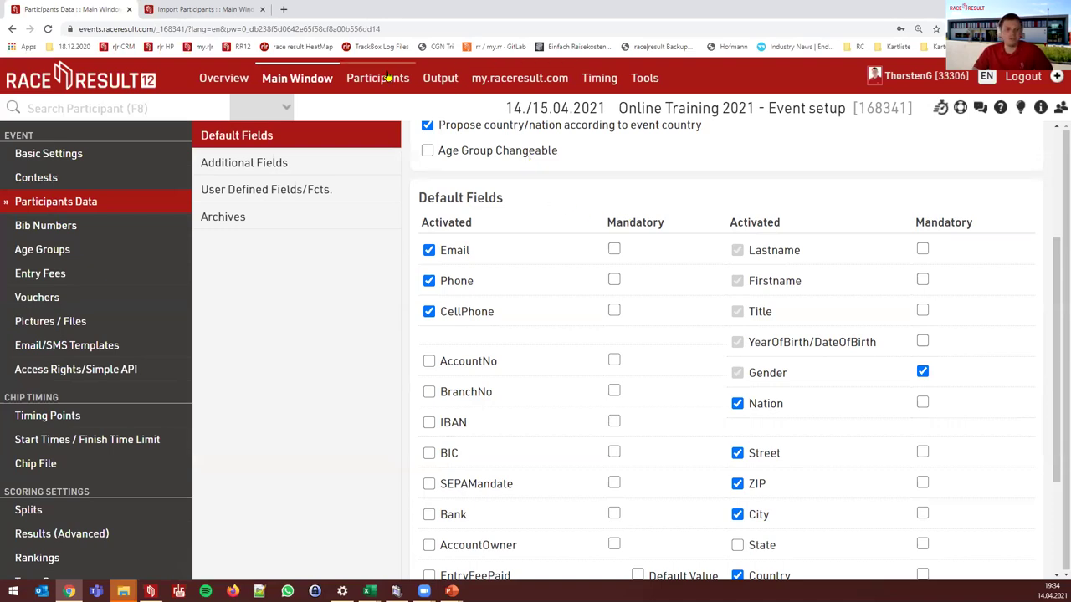
# - Show Additional Fields and scroll up to the Options group listing PrefBib, TShirt, Pasta and Donation
pyautogui.click(302, 169)
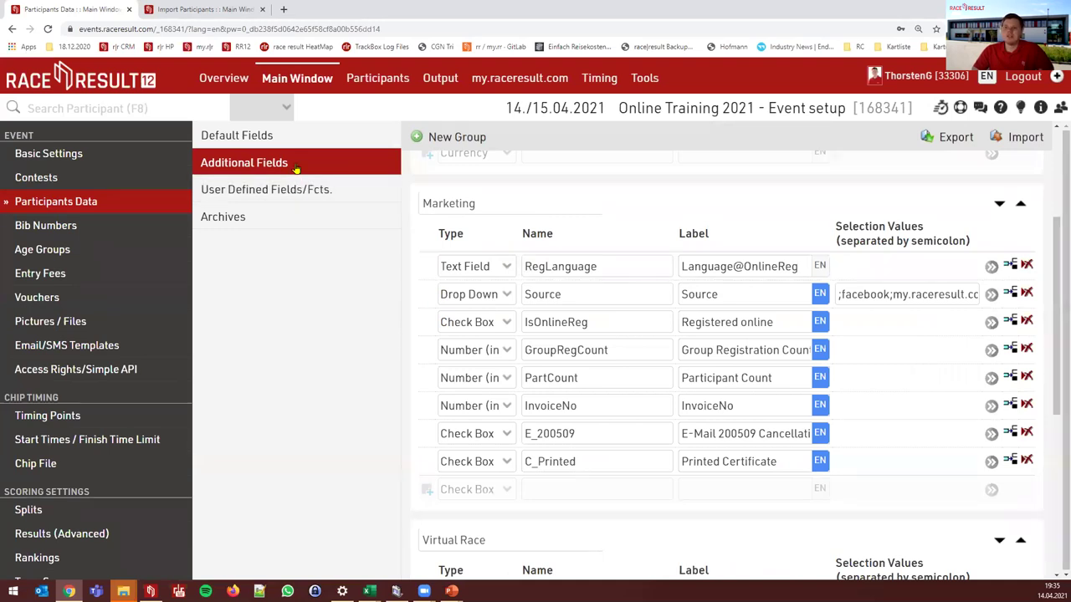
pyautogui.scroll(3, 623, 350)
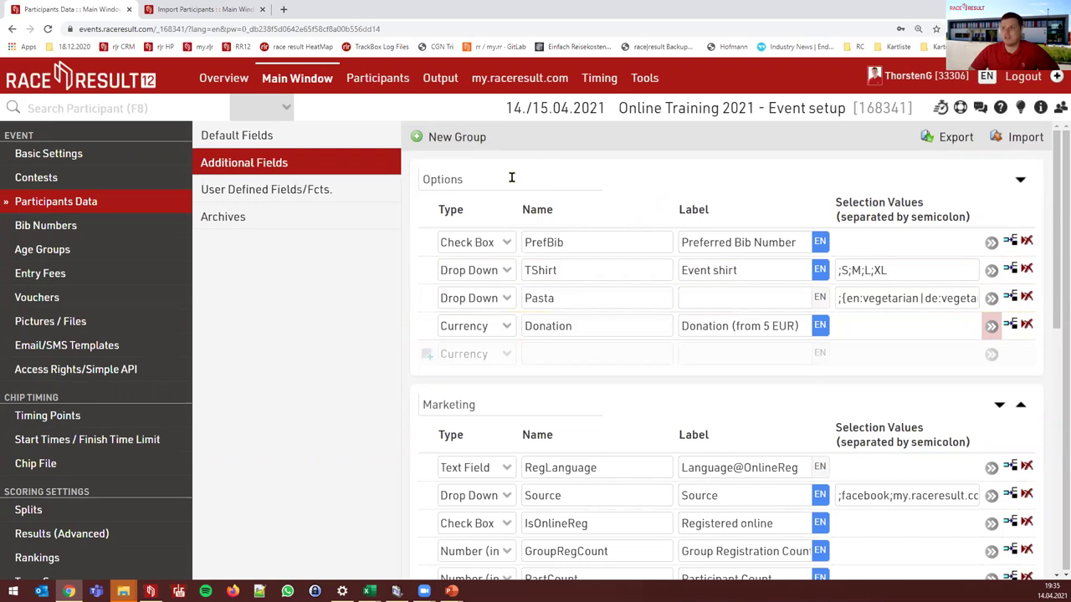
pyautogui.click(375, 87)
pyautogui.scroll(-3, 636, 308)
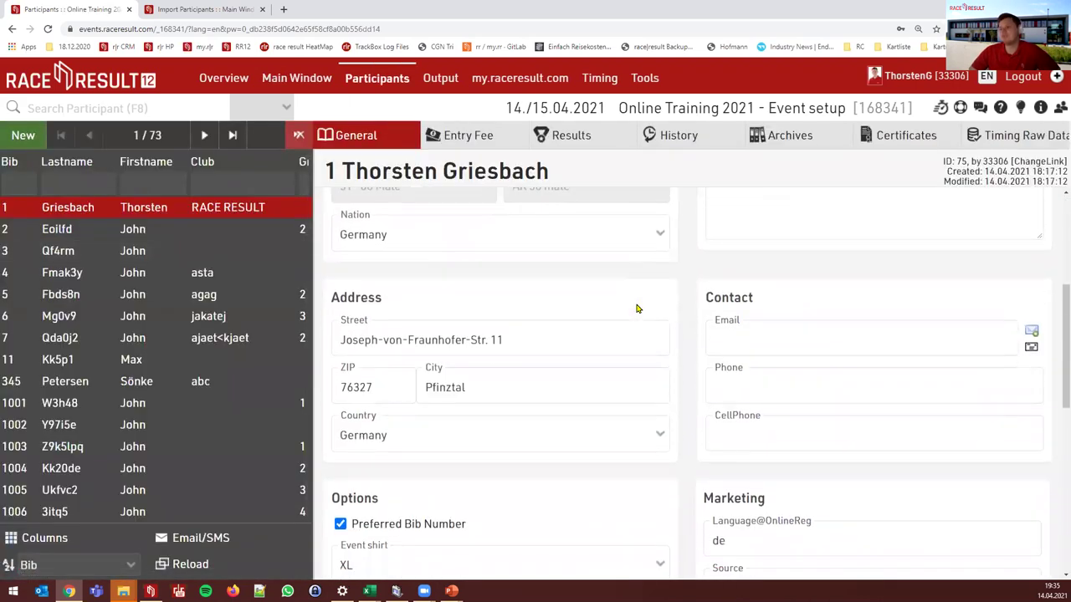
pyautogui.scroll(-3, 636, 308)
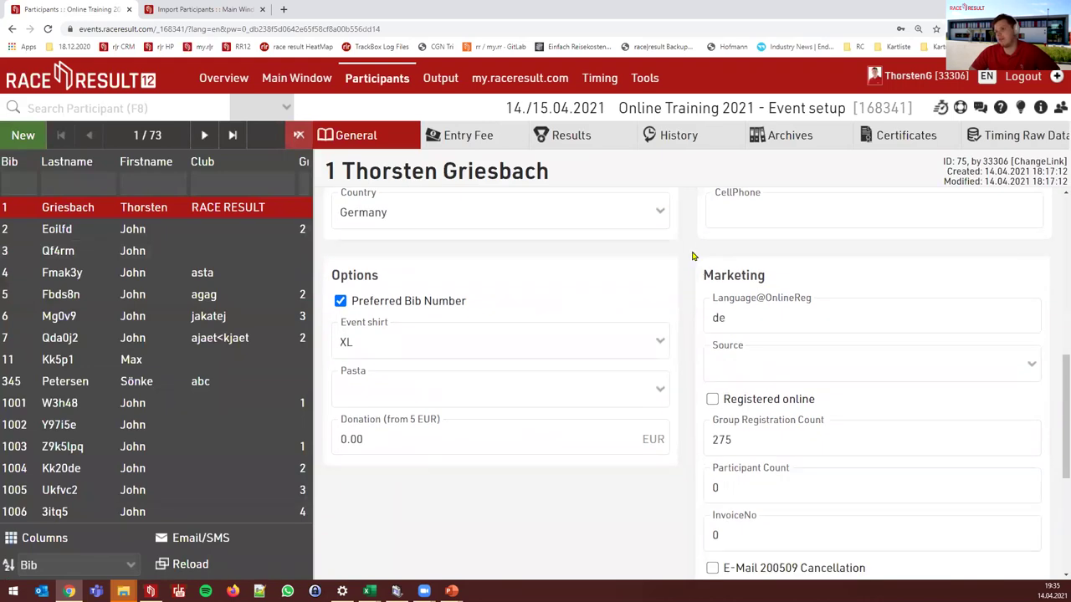
pyautogui.scroll(-1, 694, 236)
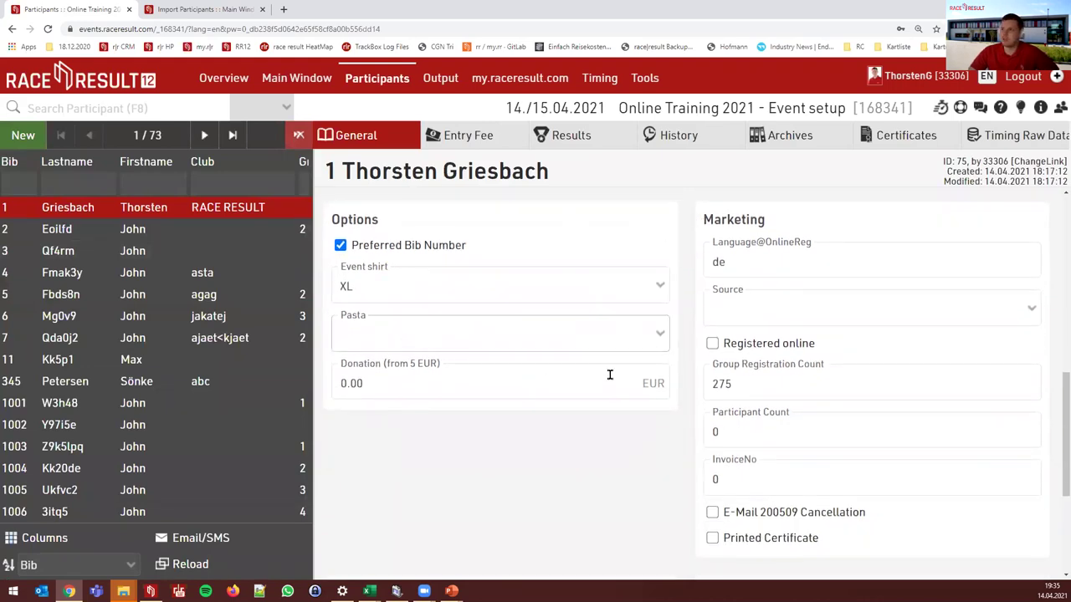
pyautogui.scroll(-4, 669, 385)
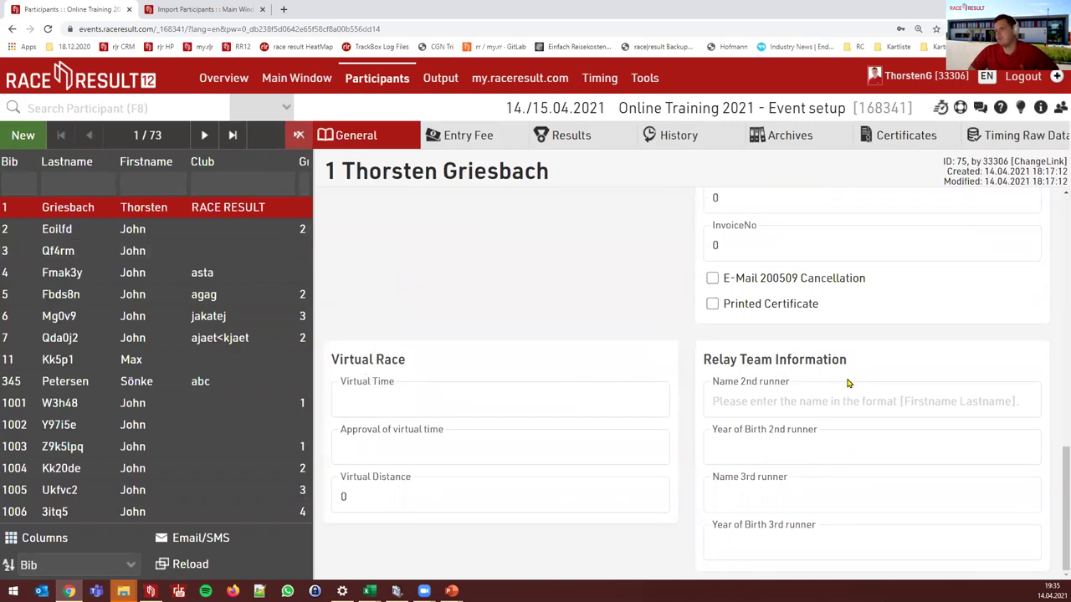
pyautogui.scroll(5, 570, 349)
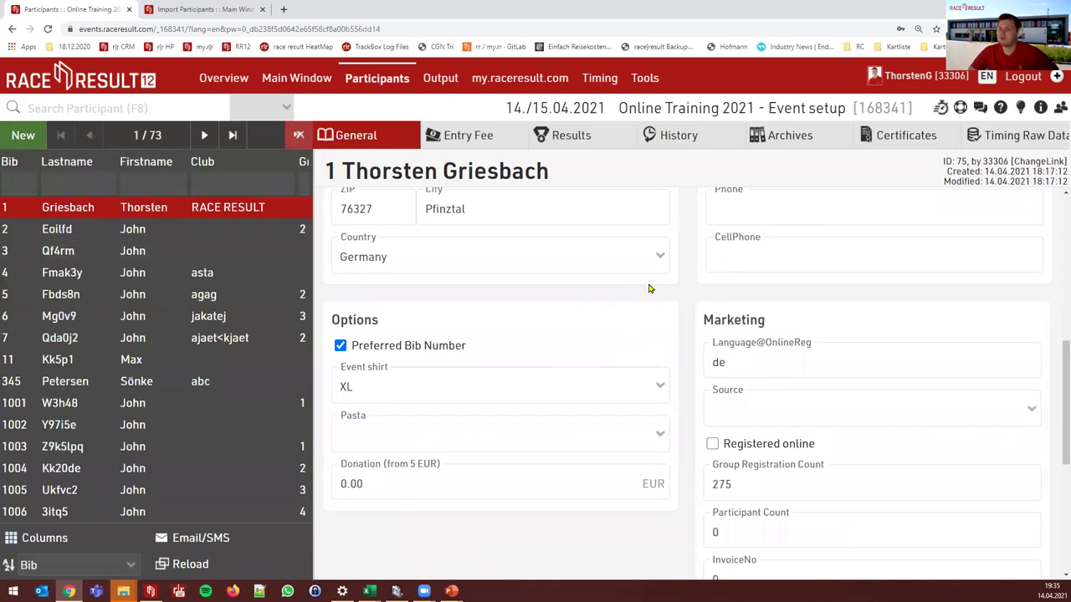
pyautogui.click(297, 78)
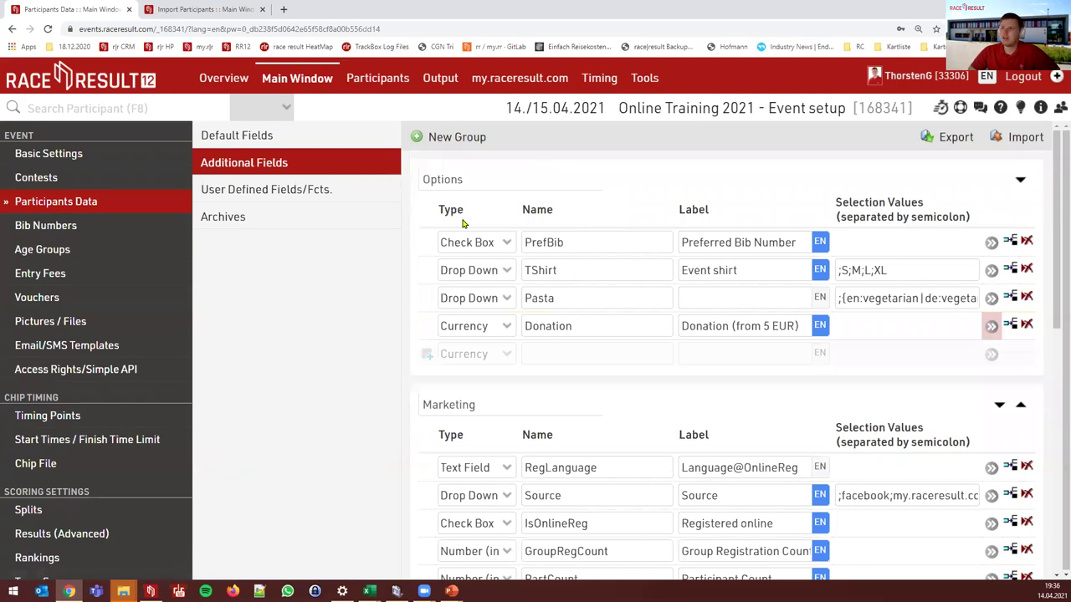
# - Try reordering PrefBib within the Options group and display its field type choices
pyautogui.doubleClick(434, 191)
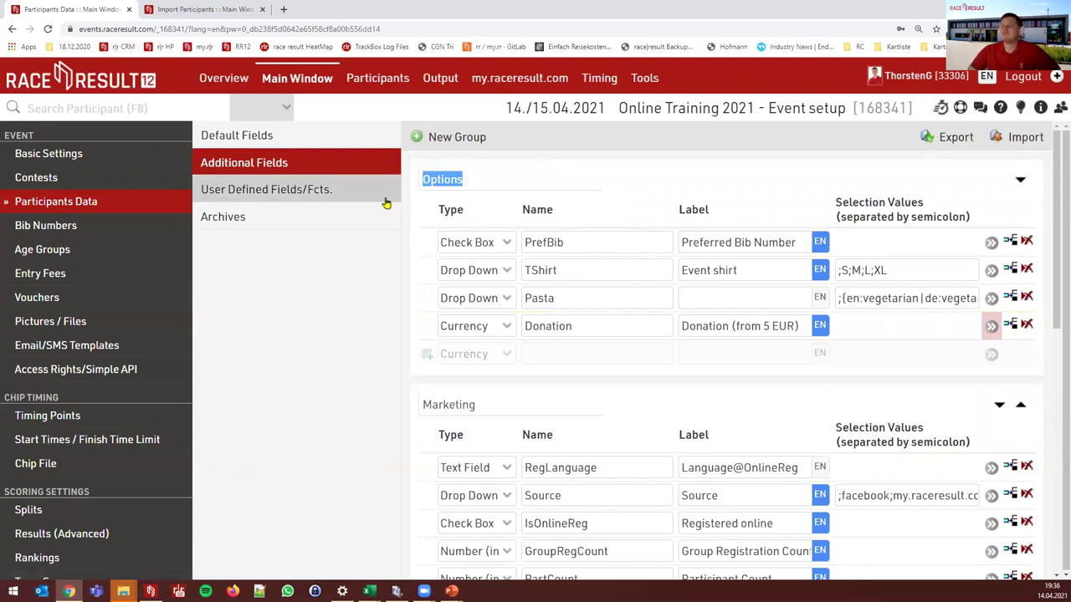
pyautogui.click(653, 181)
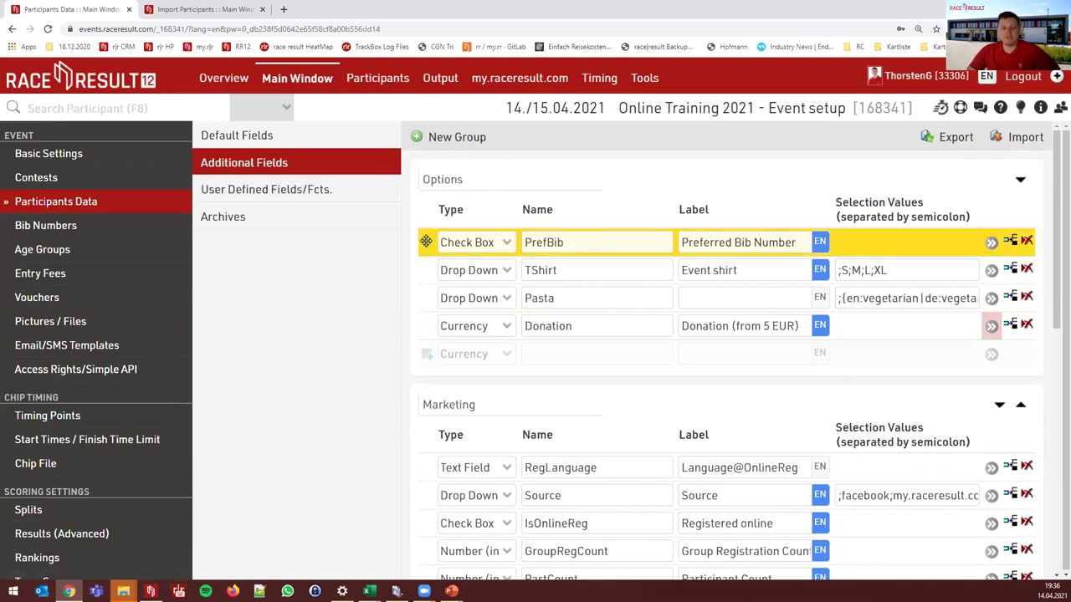
pyautogui.moveTo(425, 242)
pyautogui.mouseDown()
pyautogui.moveTo(430, 293)
pyautogui.moveTo(433, 235)
pyautogui.moveTo(430, 495)
pyautogui.moveTo(428, 236)
pyautogui.mouseUp()
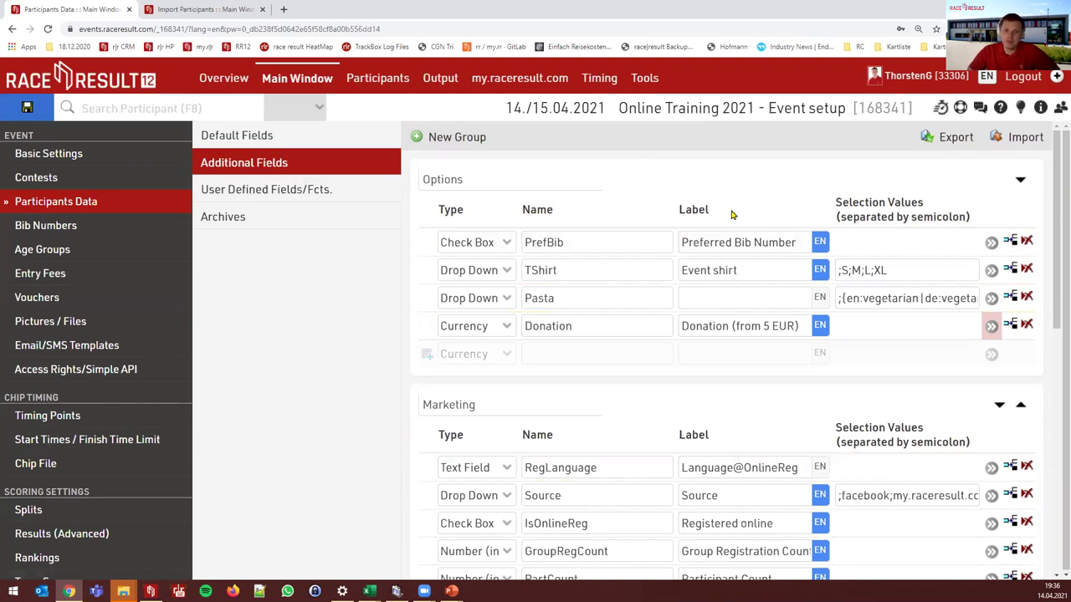
pyautogui.click(486, 243)
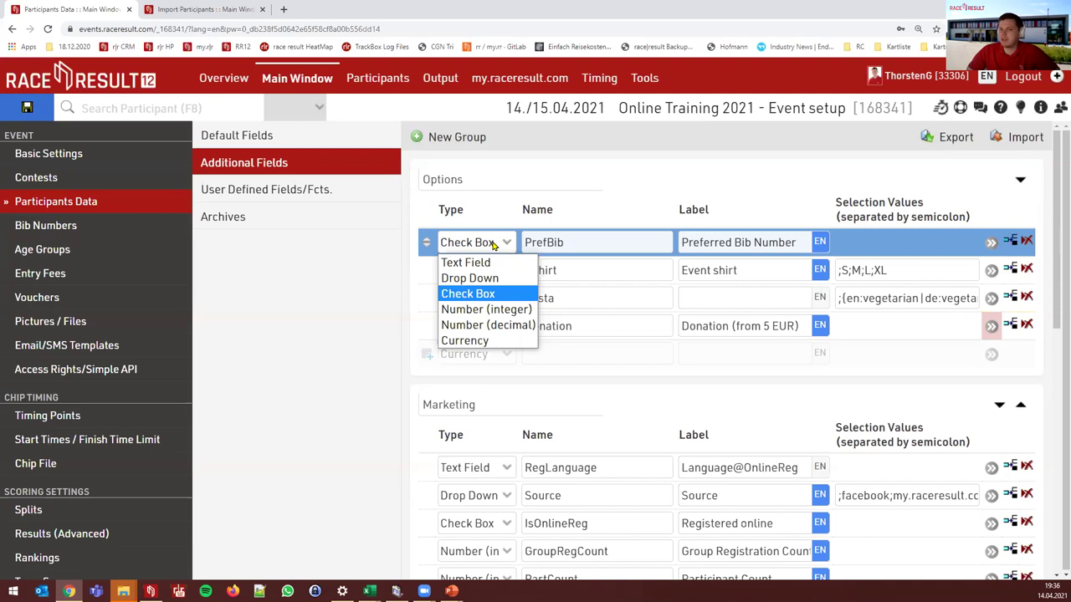
pyautogui.click(494, 244)
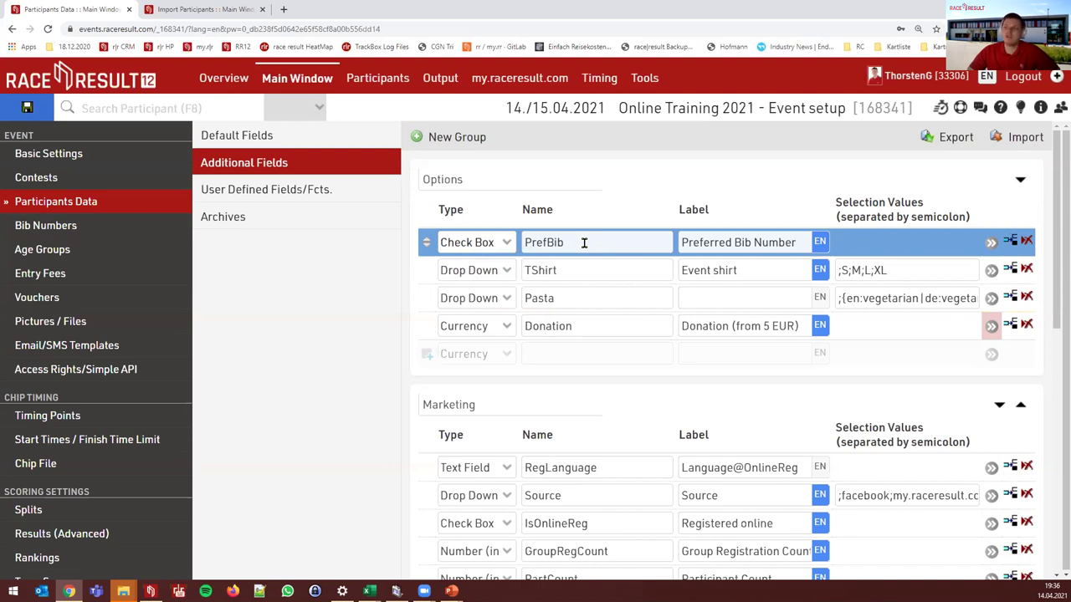
pyautogui.click(584, 242)
pyautogui.doubleClick(545, 241)
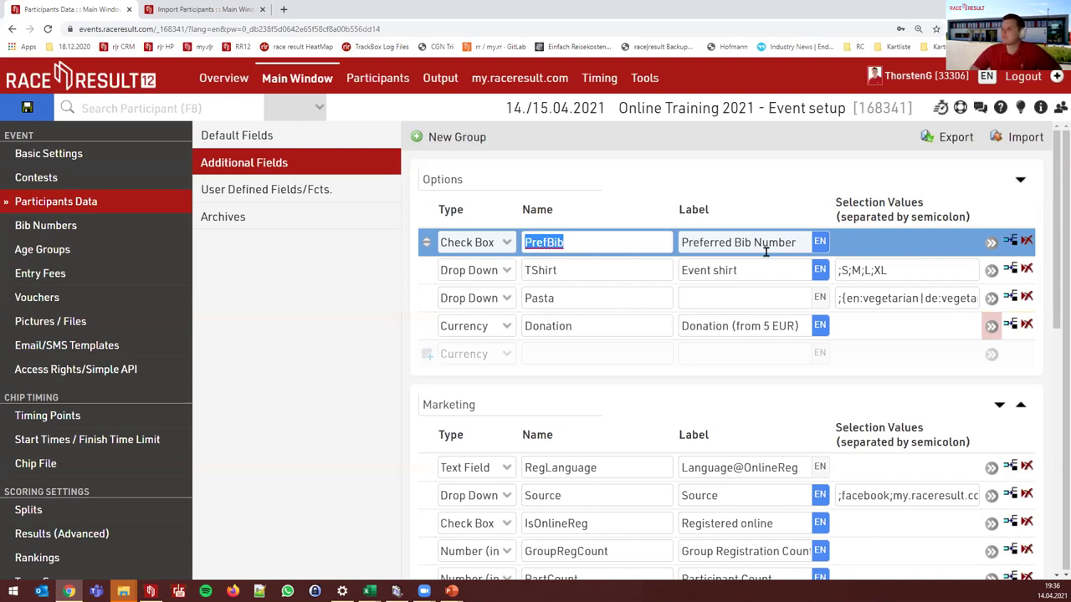
pyautogui.moveTo(805, 243); pyautogui.dragTo(684, 242)
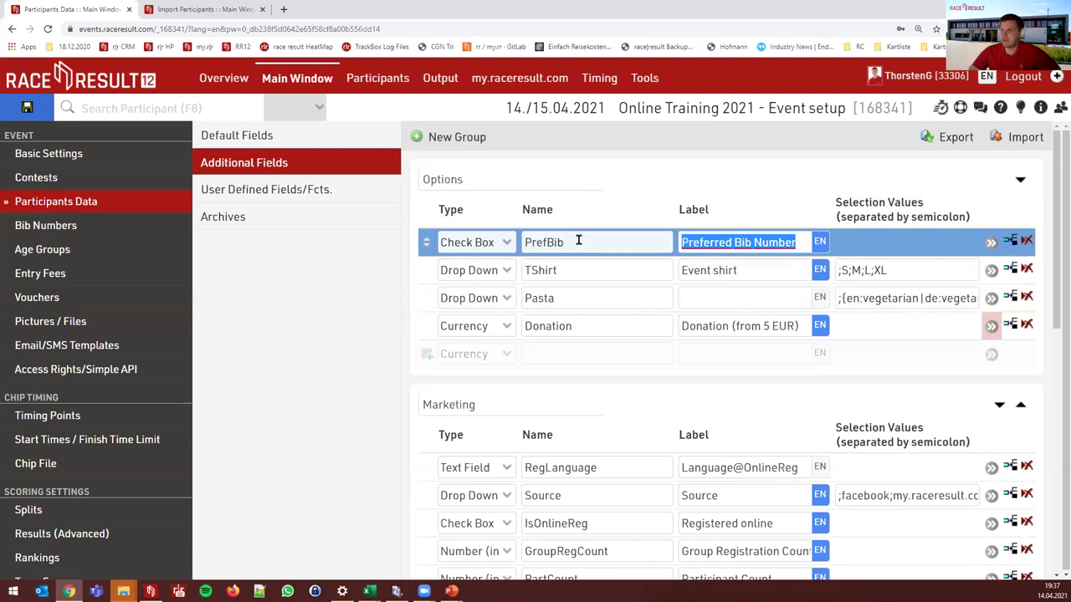
pyautogui.click(740, 242)
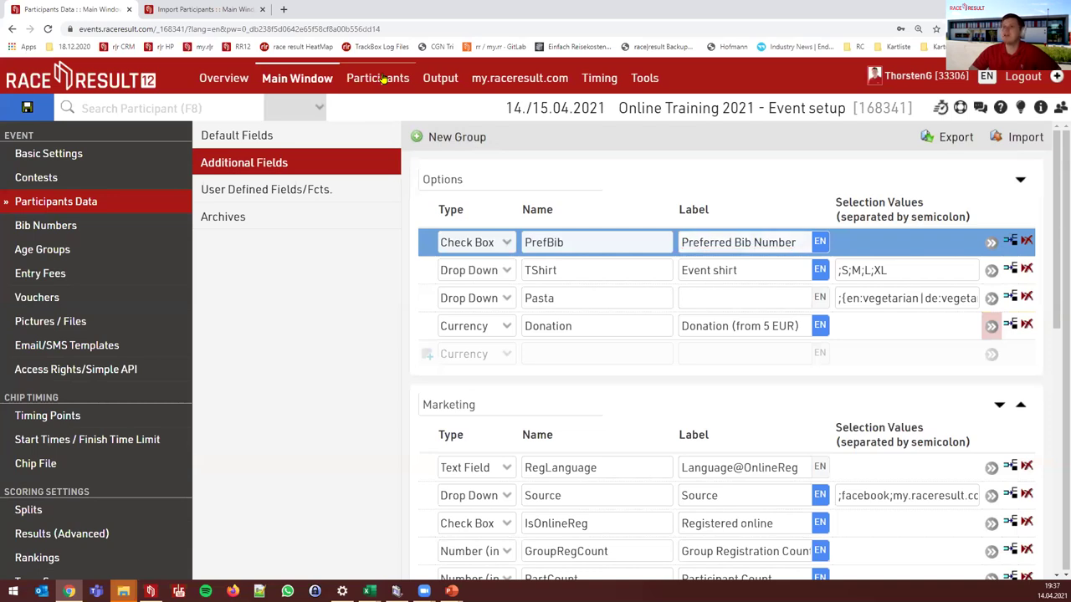
pyautogui.click(378, 78)
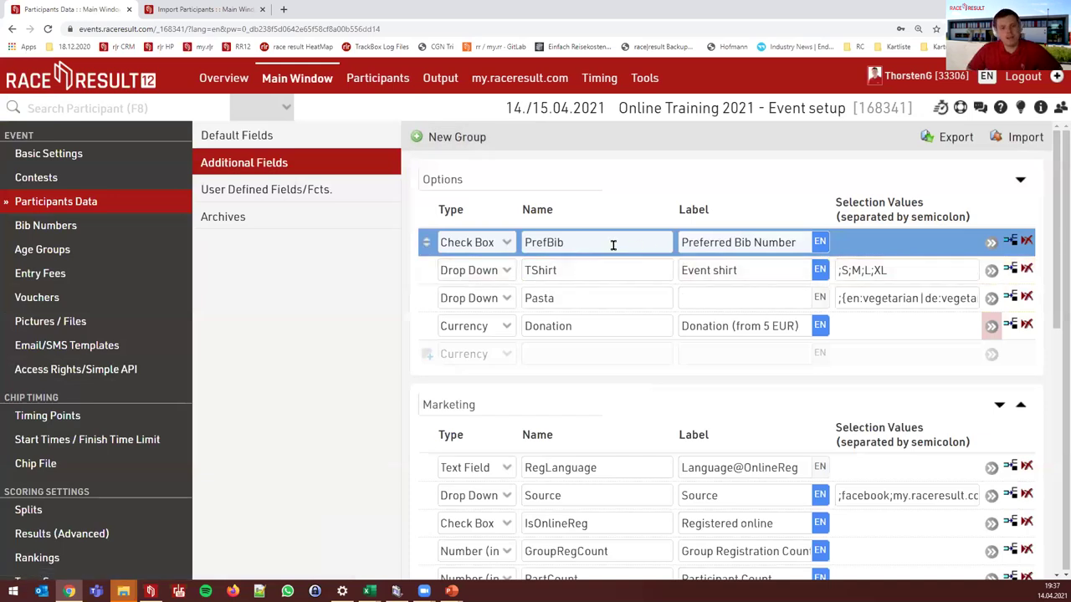
pyautogui.click(613, 244)
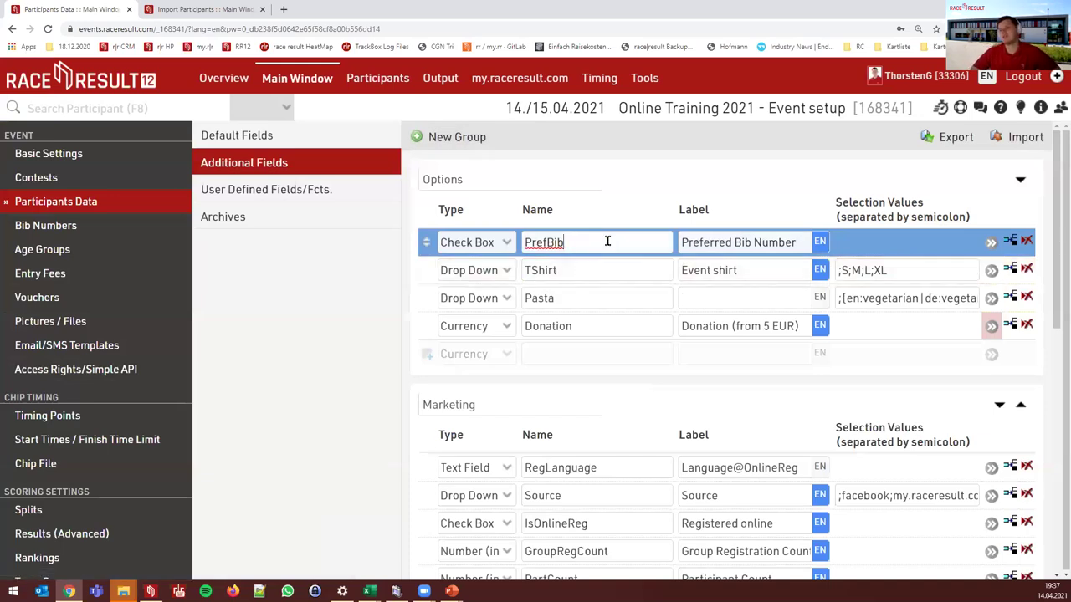
pyautogui.click(743, 241)
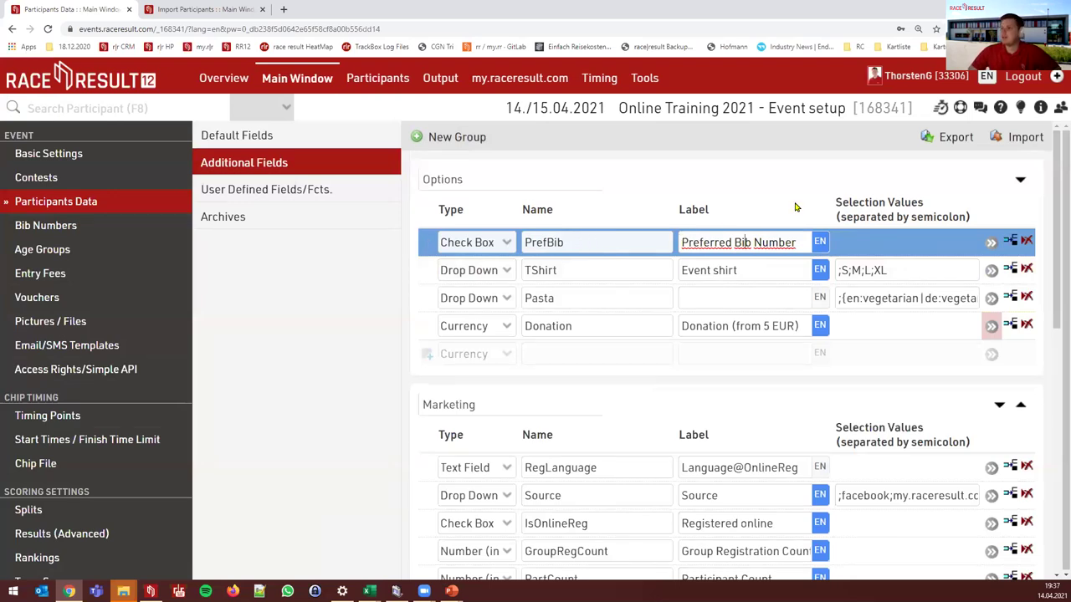
pyautogui.click(504, 242)
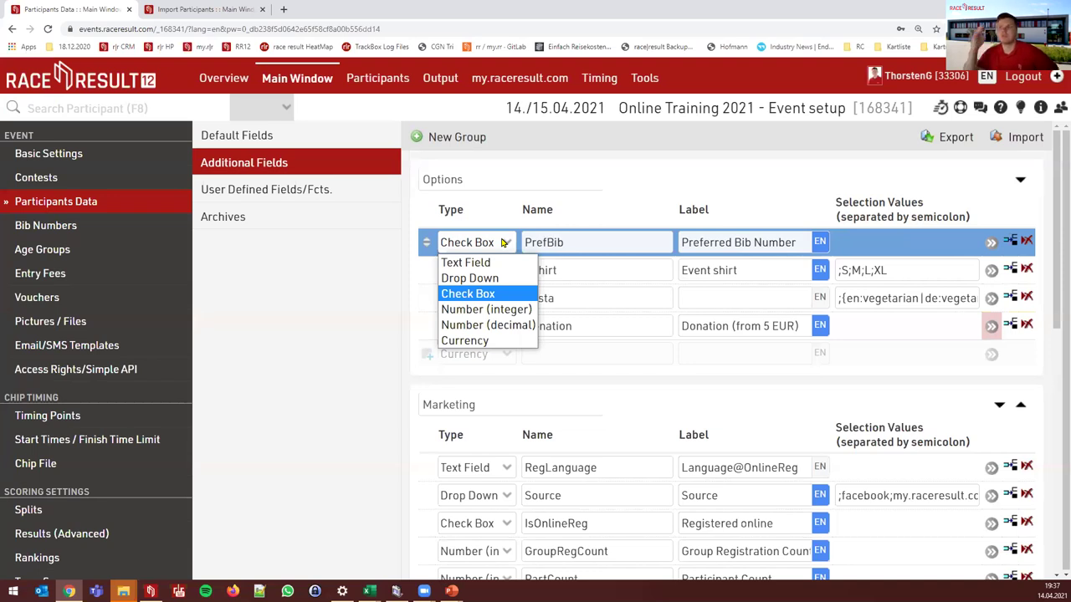
pyautogui.click(504, 243)
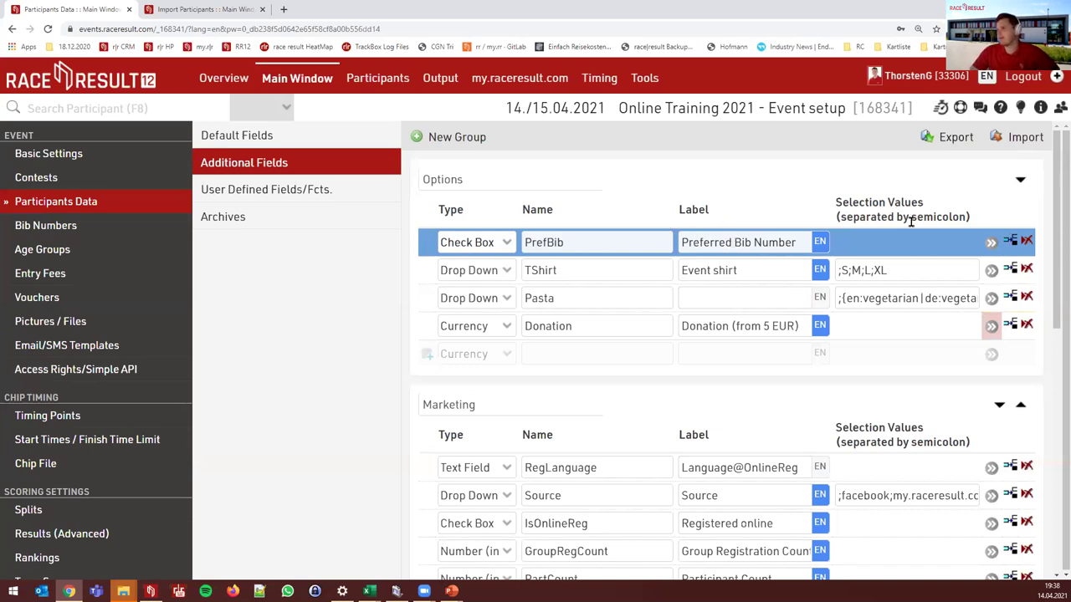
pyautogui.click(991, 243)
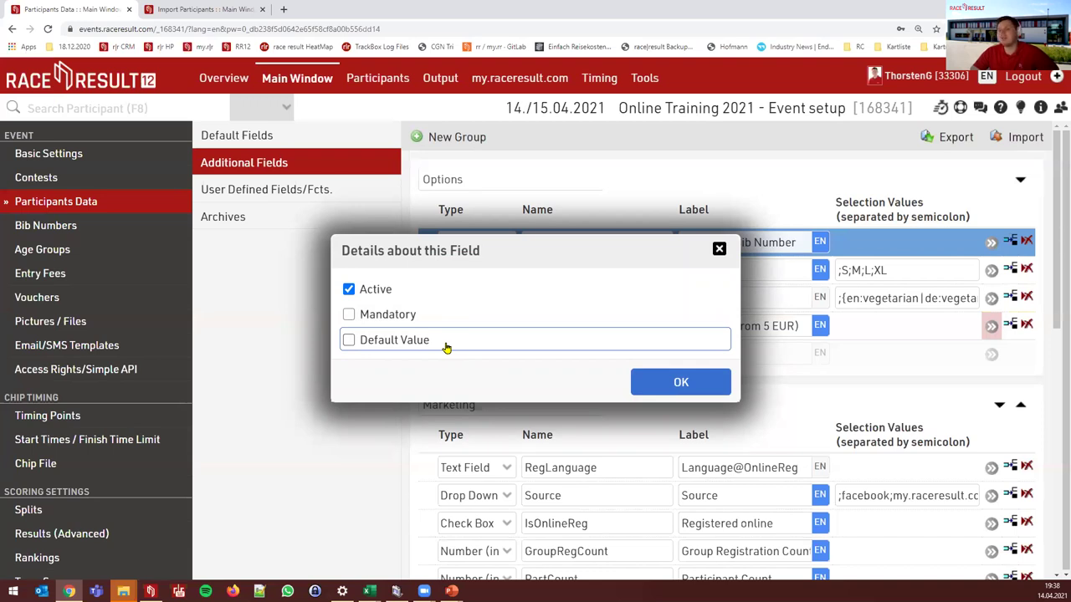
pyautogui.moveTo(464, 259); pyautogui.dragTo(454, 308)
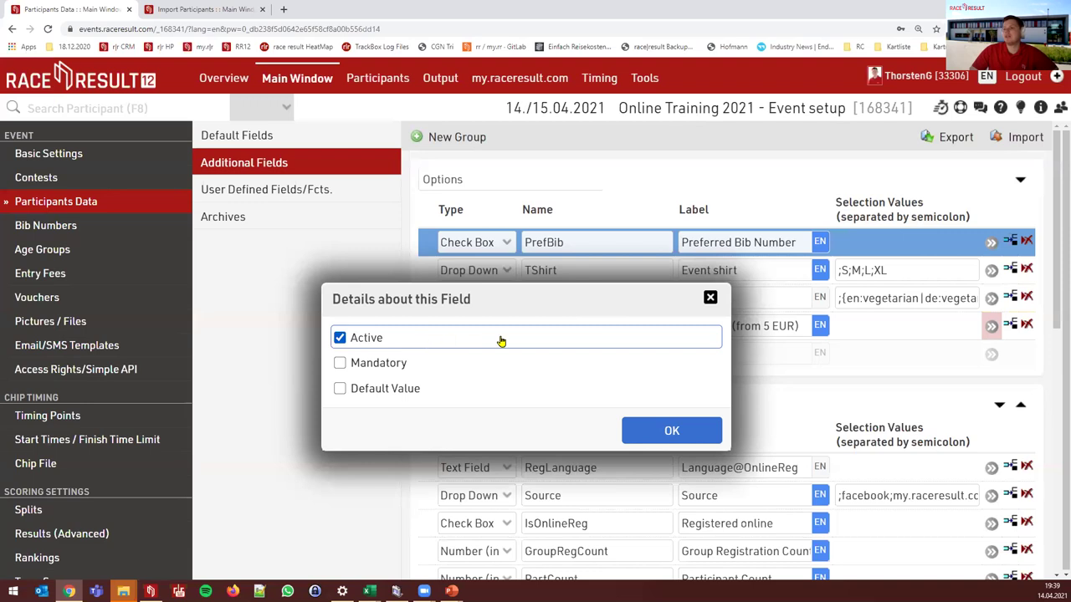
pyautogui.click(710, 299)
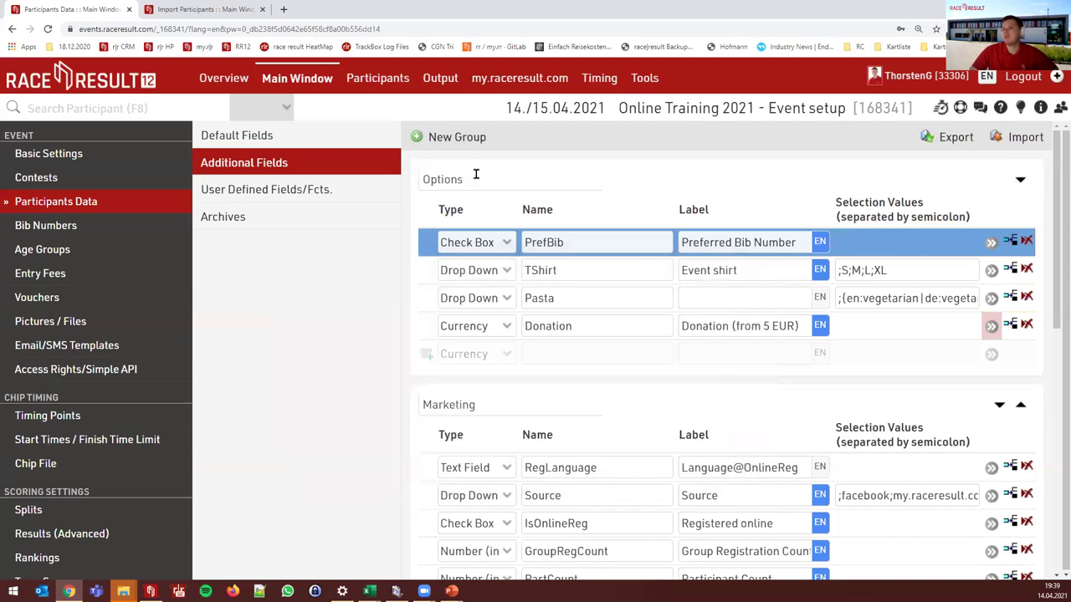
pyautogui.click(377, 76)
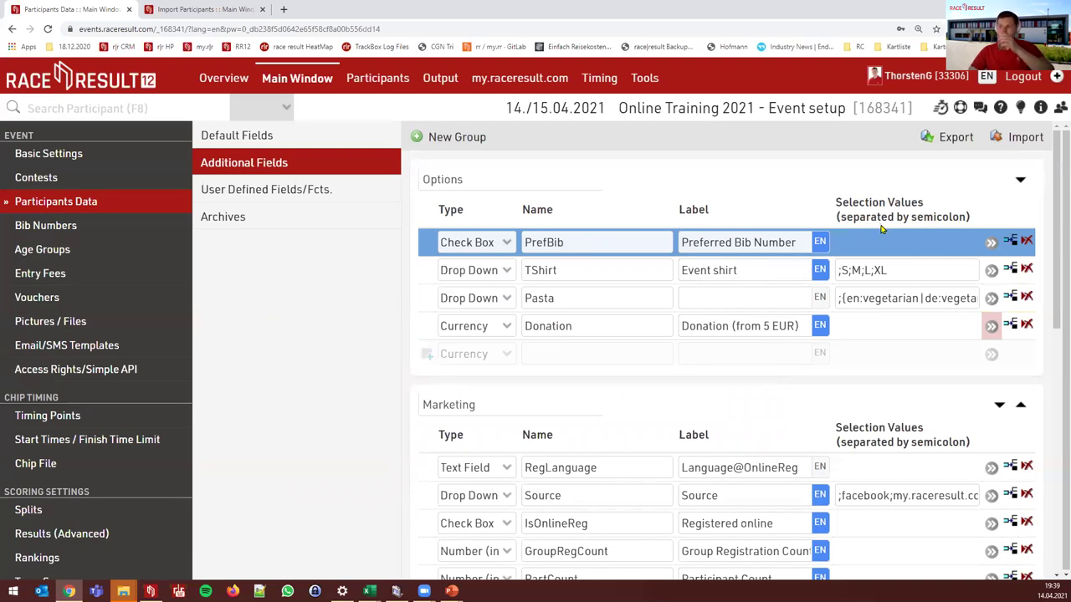
pyautogui.click(498, 270)
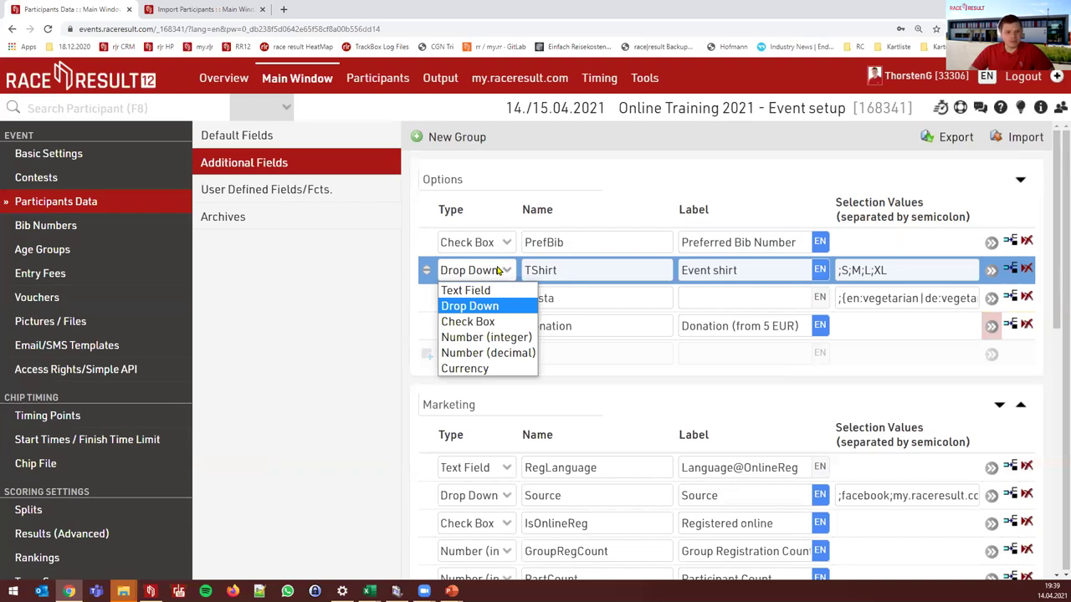
pyautogui.click(499, 270)
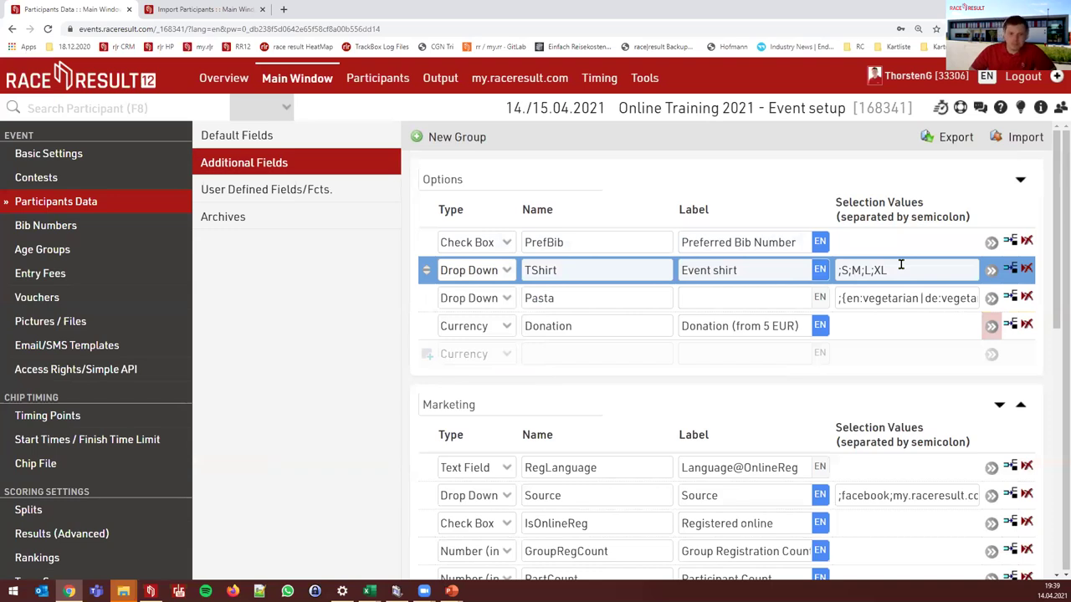
pyautogui.moveTo(899, 270); pyautogui.dragTo(834, 270)
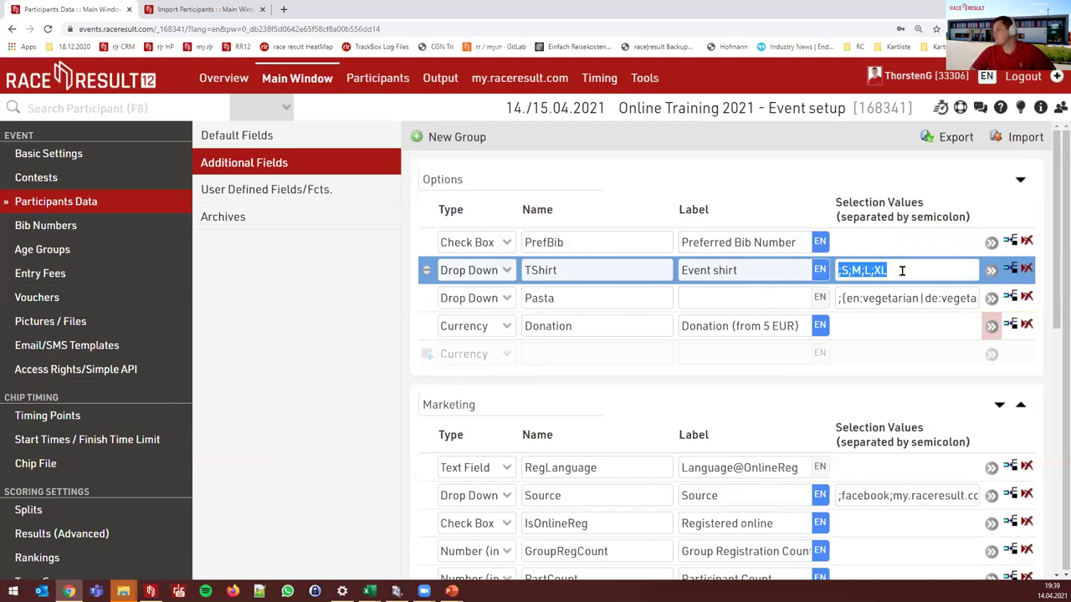
pyautogui.click(902, 270)
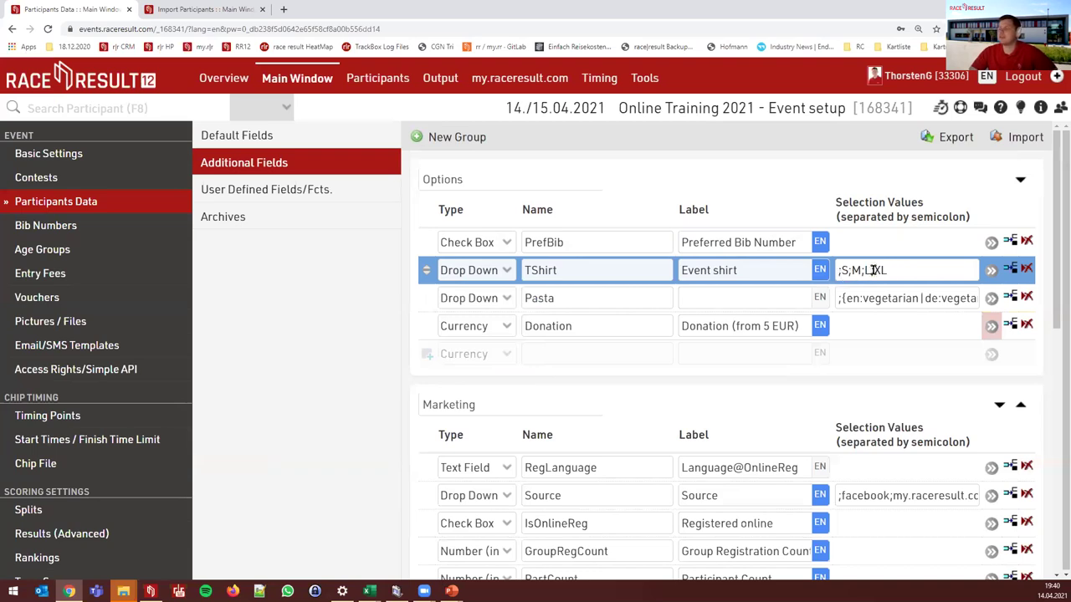
pyautogui.click(839, 270)
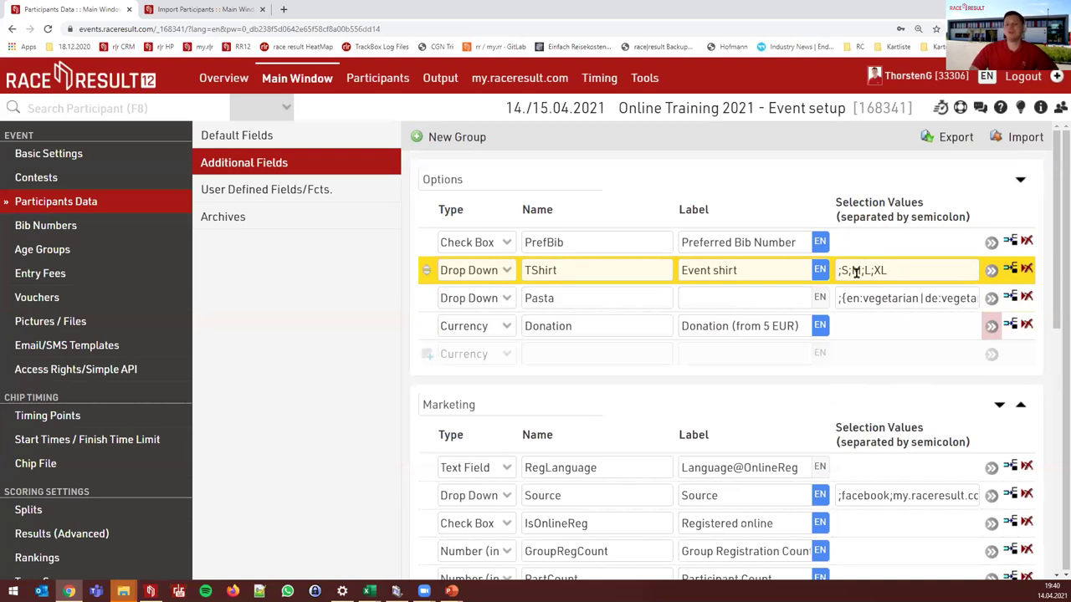
pyautogui.click(820, 270)
pyautogui.click(824, 276)
pyautogui.click(823, 278)
pyautogui.press('BackSpace')
pyautogui.click(841, 177)
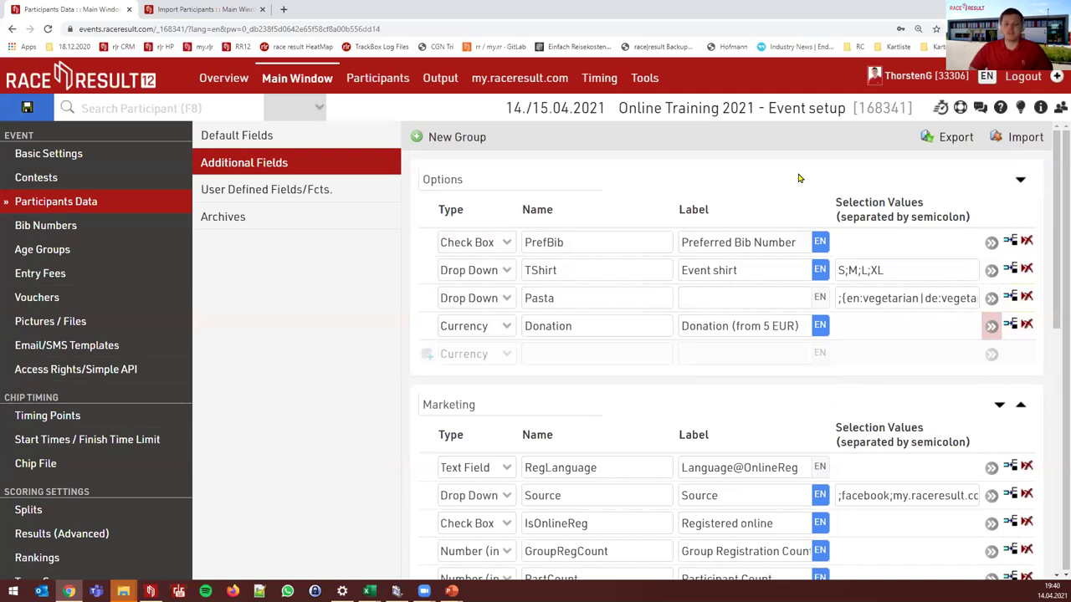
pyautogui.click(909, 269)
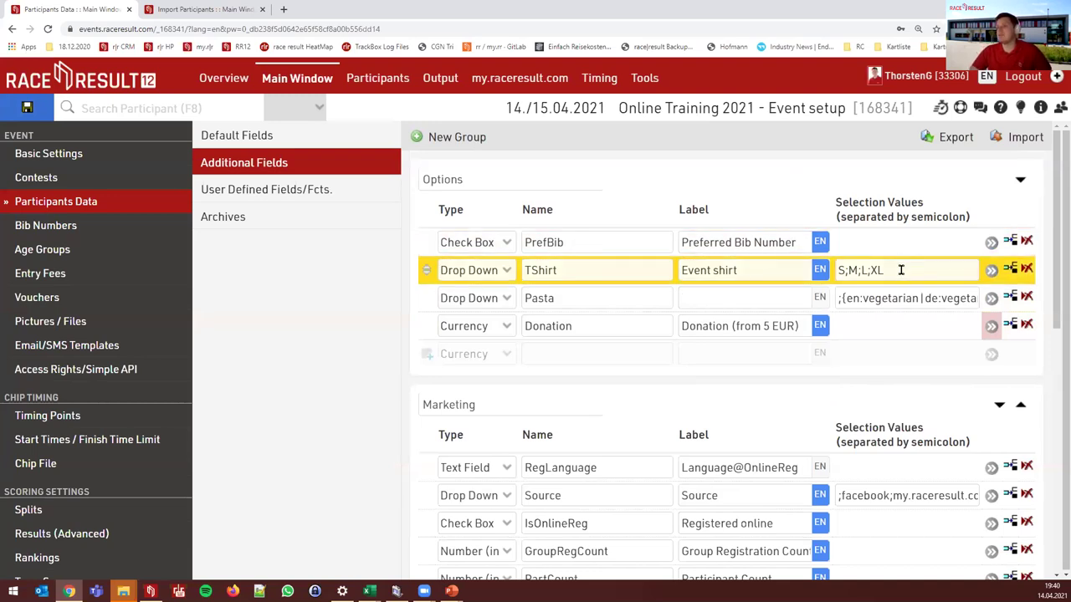
pyautogui.click(844, 270)
pyautogui.press('Home')
pyautogui.write(';')
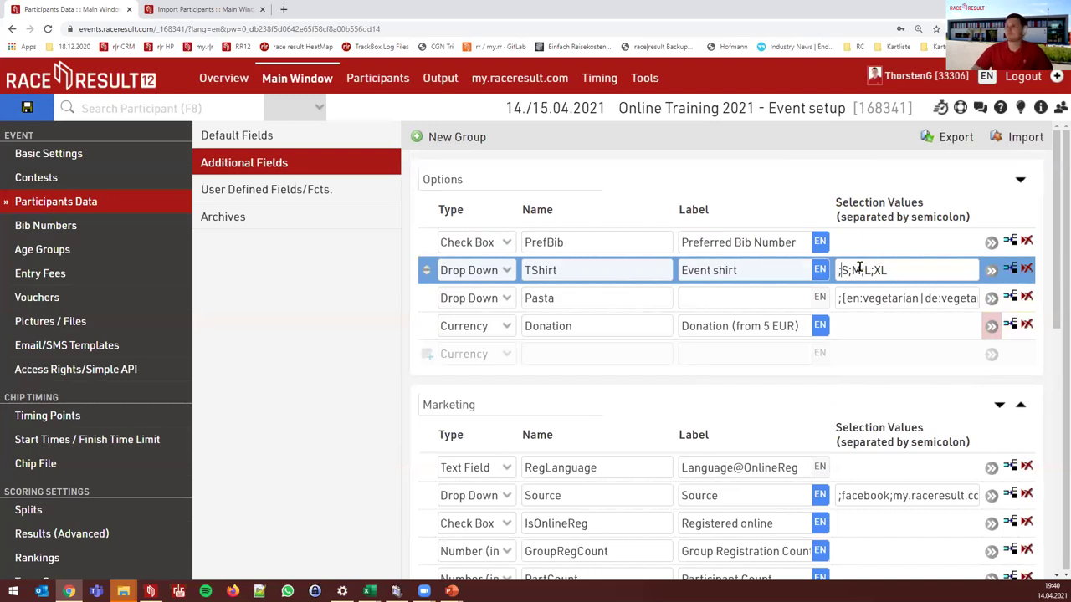
pyautogui.click(991, 271)
pyautogui.click(559, 343)
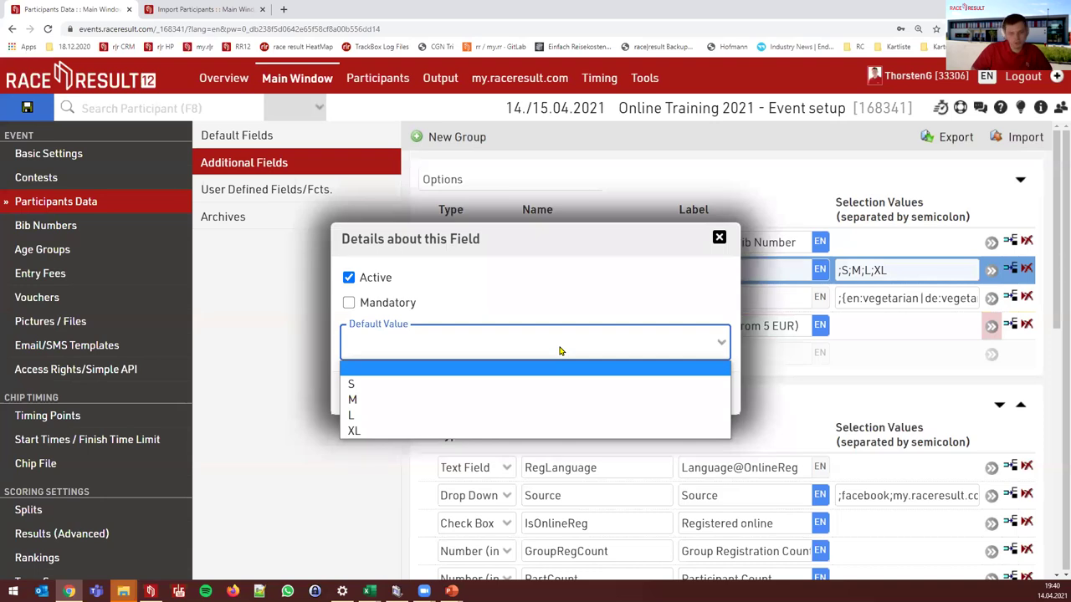
pyautogui.click(561, 351)
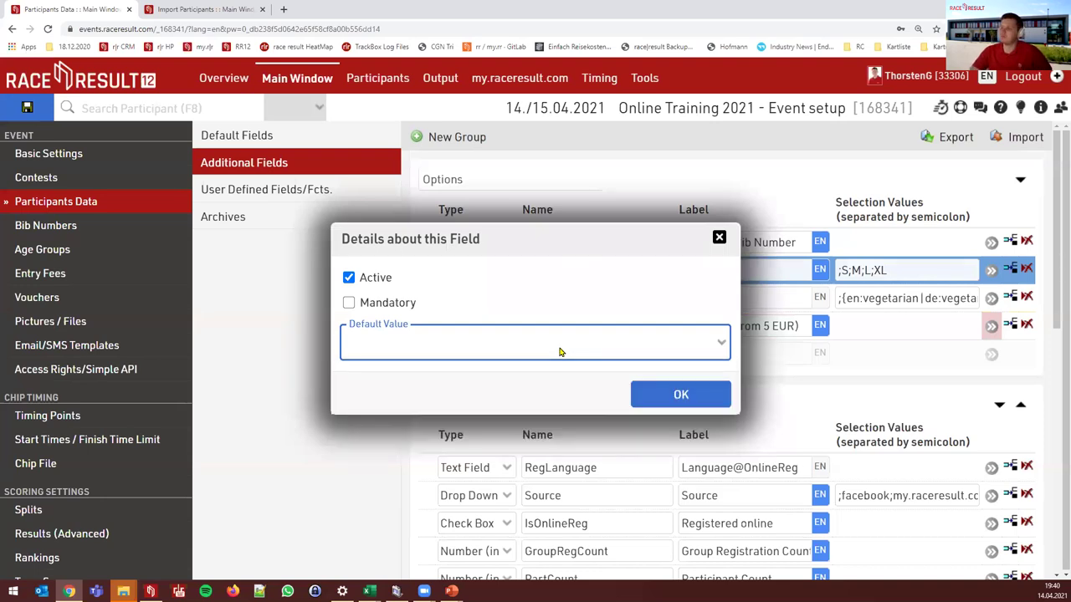
pyautogui.click(720, 240)
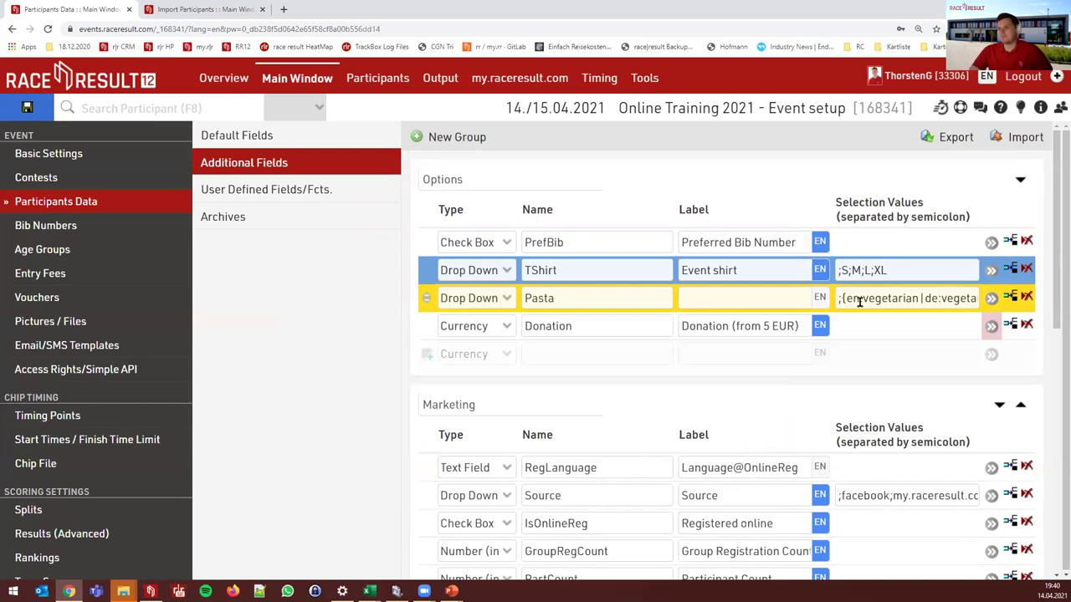
pyautogui.click(489, 331)
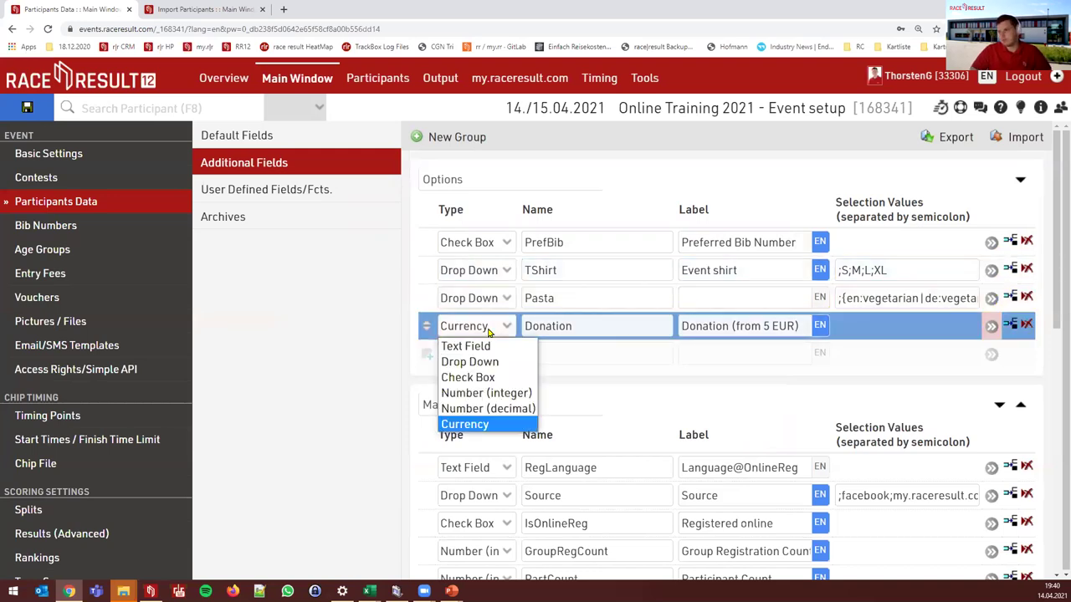
pyautogui.click(489, 332)
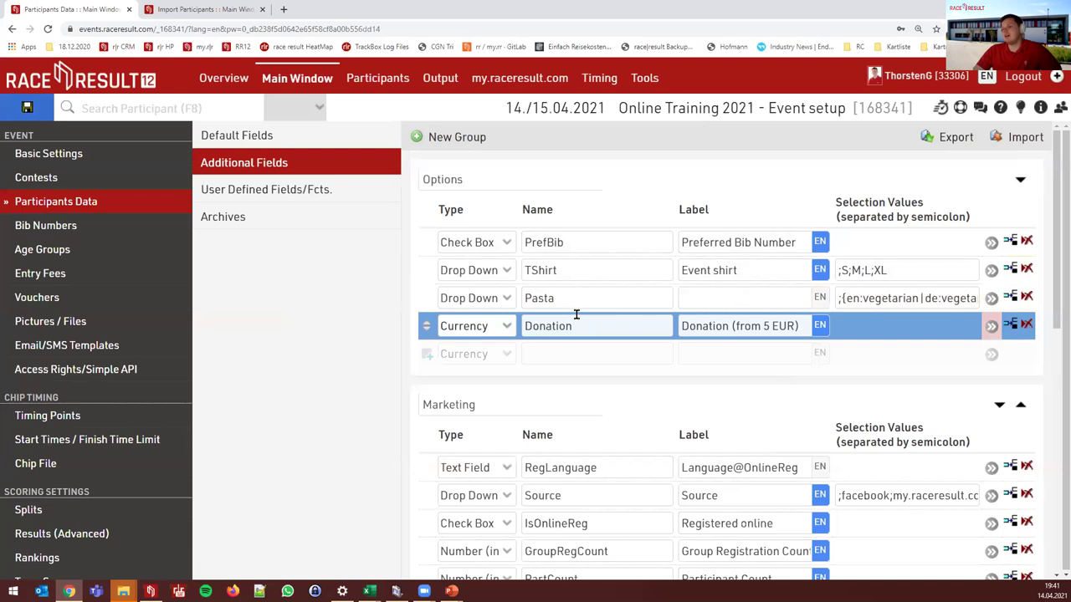
pyautogui.click(374, 78)
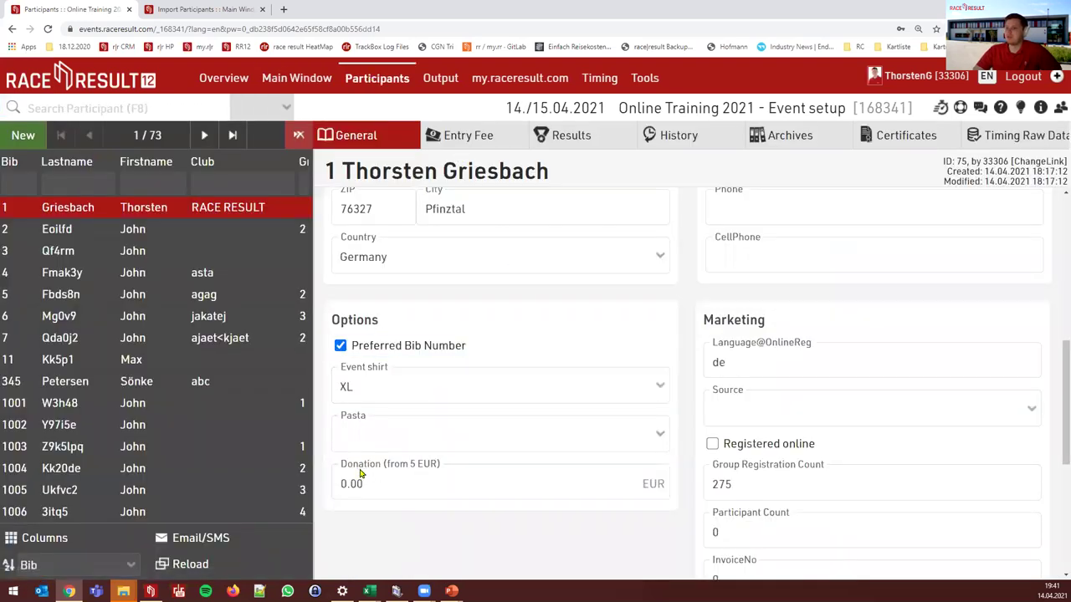
pyautogui.click(378, 488)
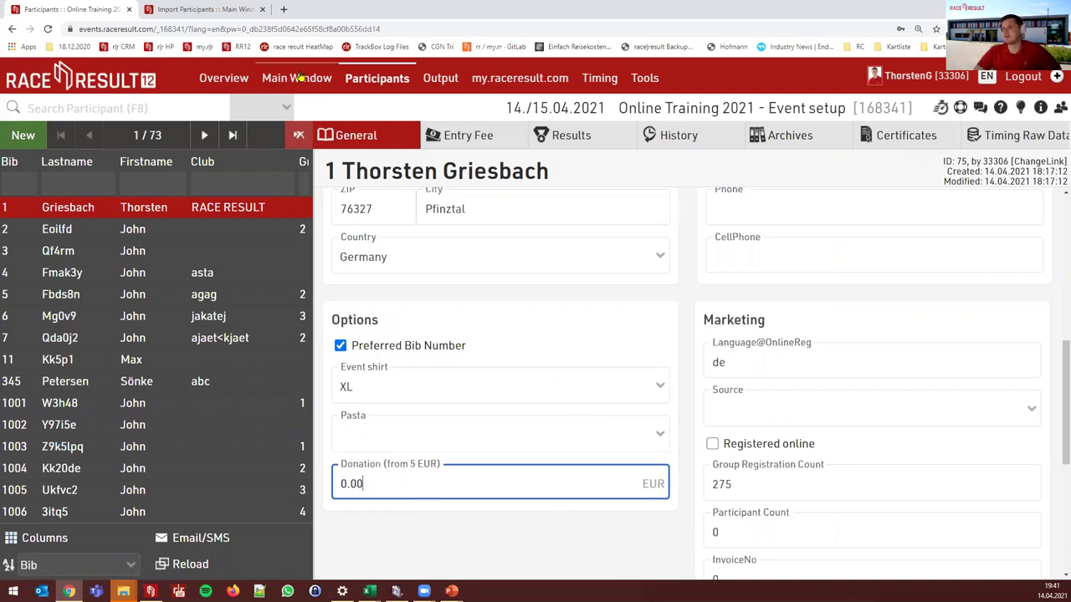
pyautogui.click(299, 77)
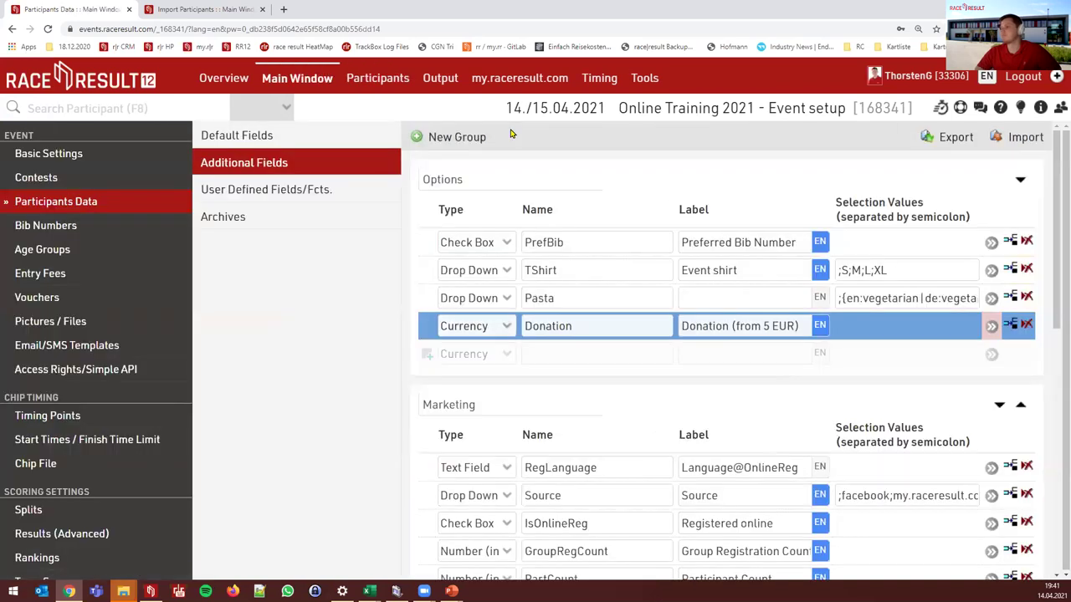
# - Inspect the Donation field's details and default value
pyautogui.click(991, 326)
pyautogui.click(537, 341)
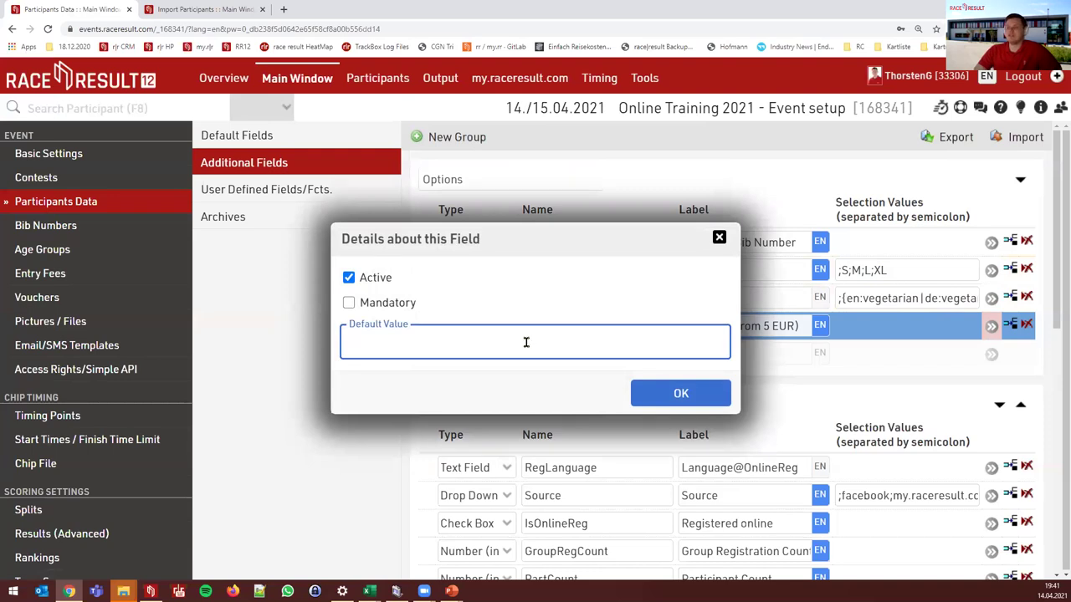
pyautogui.click(719, 239)
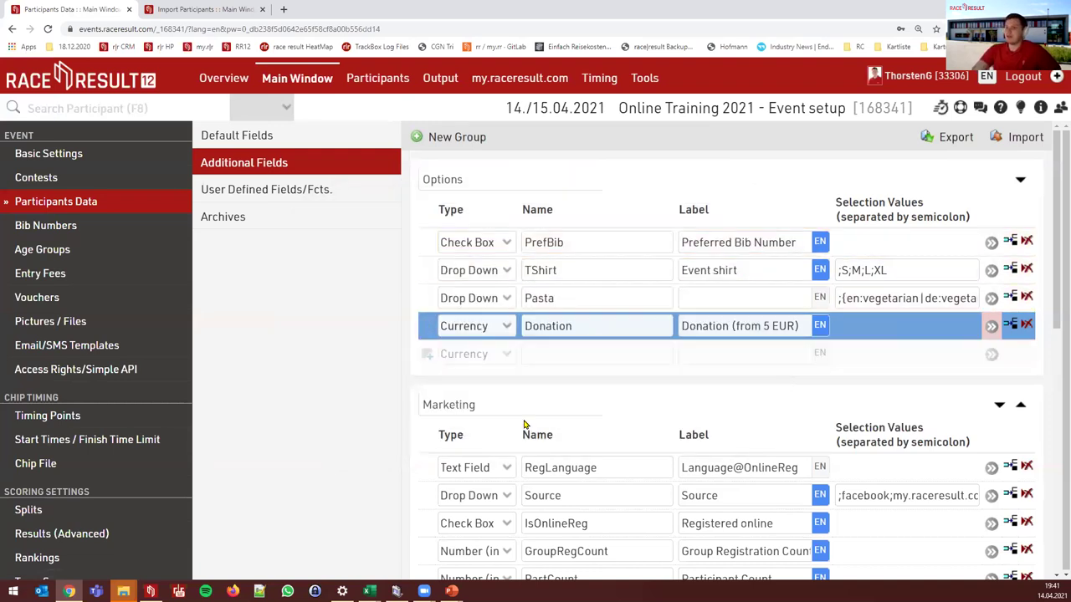
# - Review RegLanguage's Text Field type, default value and empty placeholder, then view participant 1's Relay Team Information
pyautogui.click(505, 468)
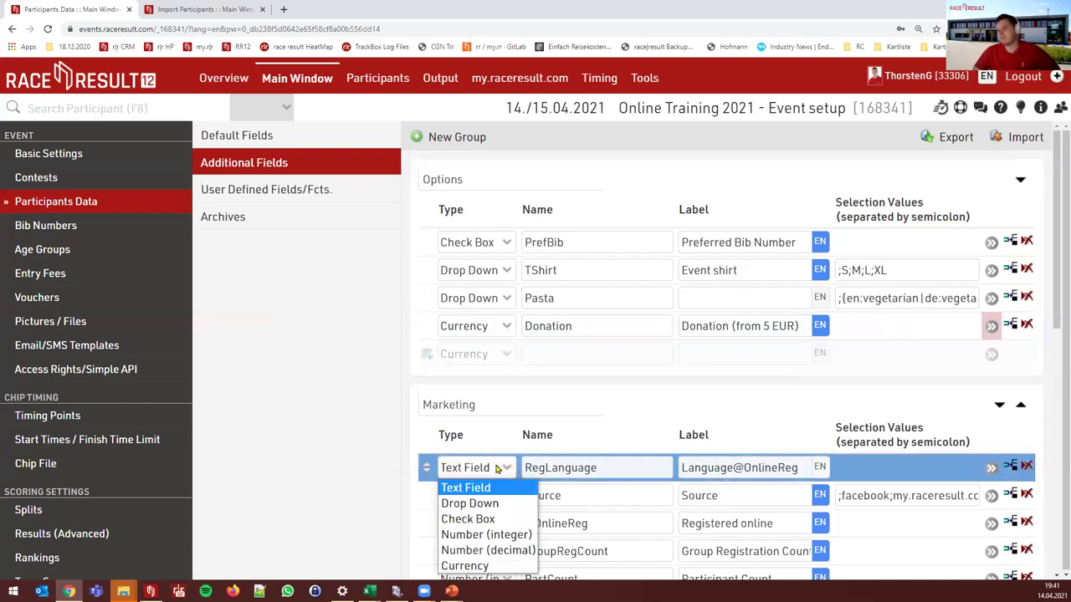
pyautogui.click(496, 470)
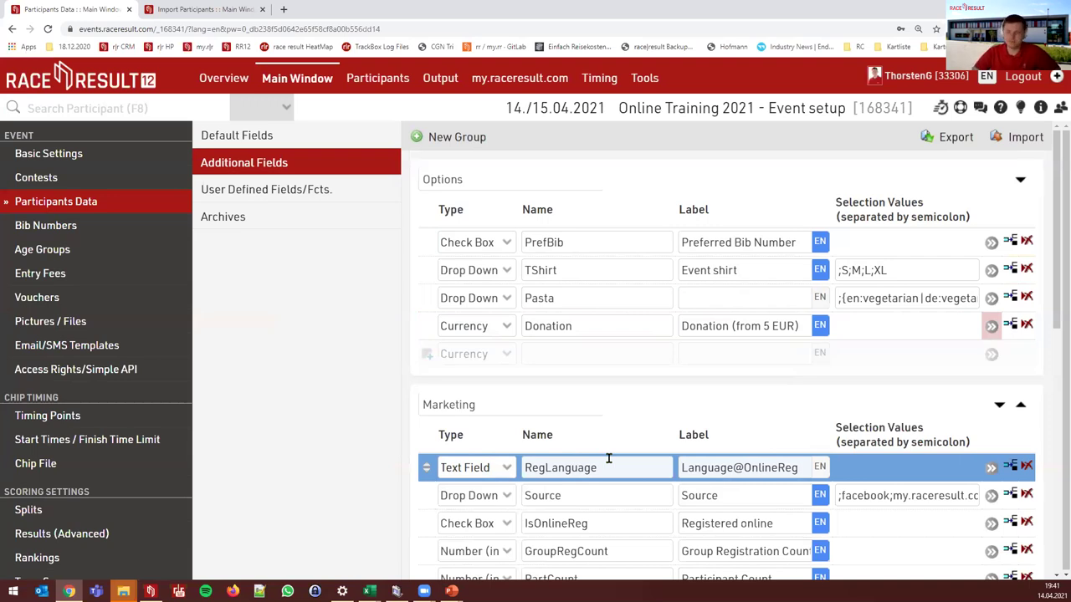
pyautogui.click(990, 467)
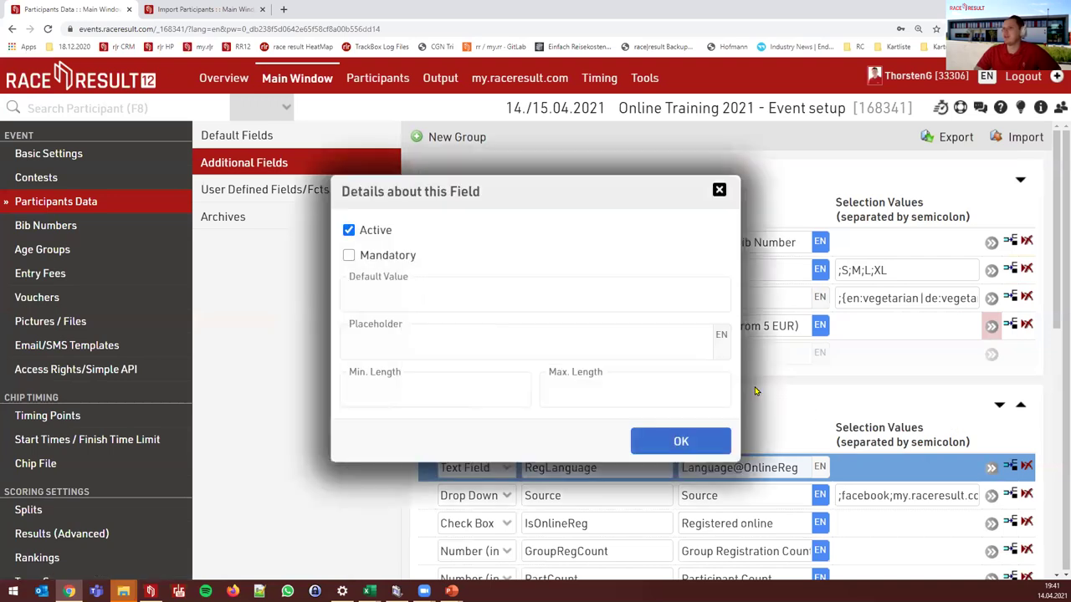
pyautogui.click(409, 300)
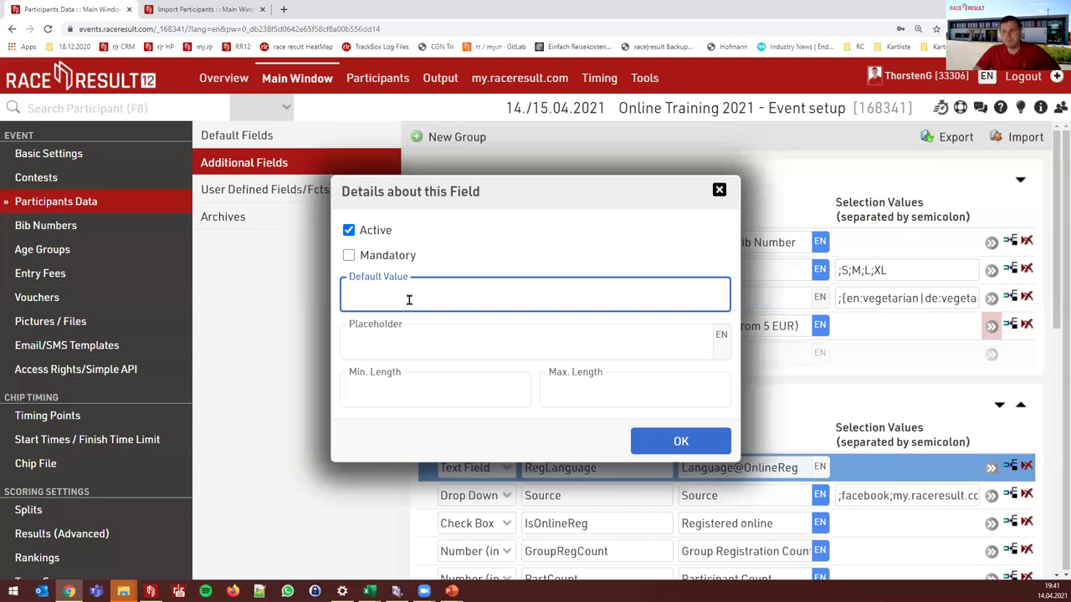
pyautogui.click(461, 346)
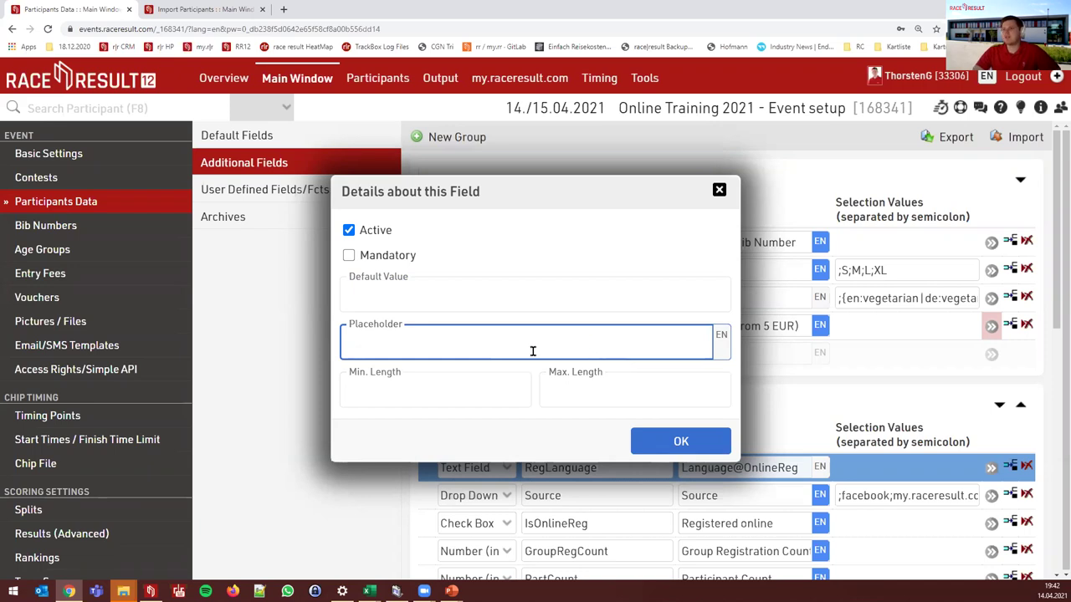
pyautogui.click(728, 282)
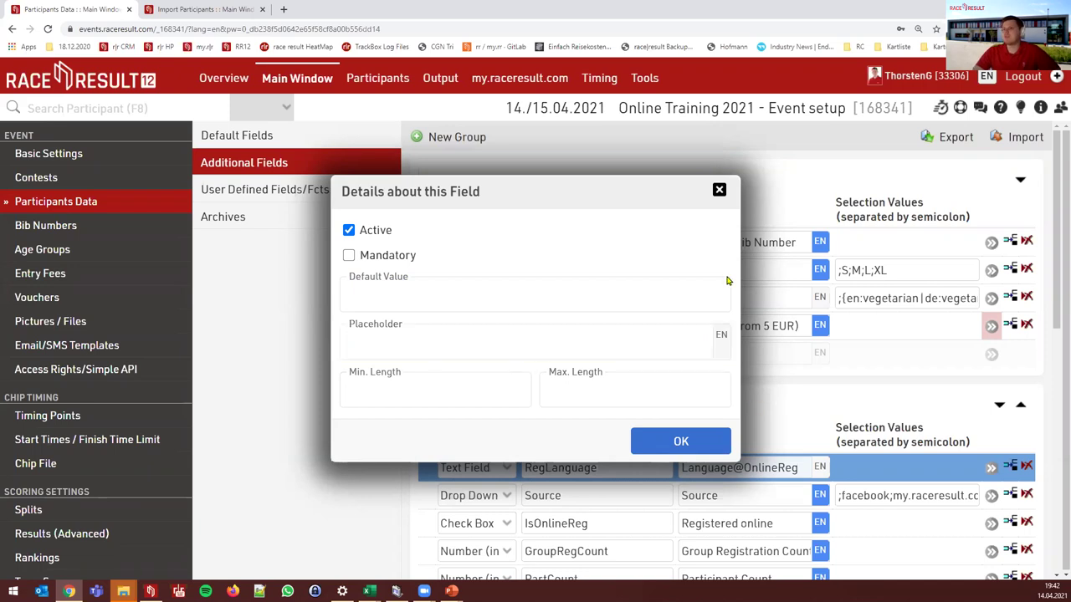
pyautogui.press('Escape')
pyautogui.click(392, 79)
pyautogui.scroll(-10, 861, 364)
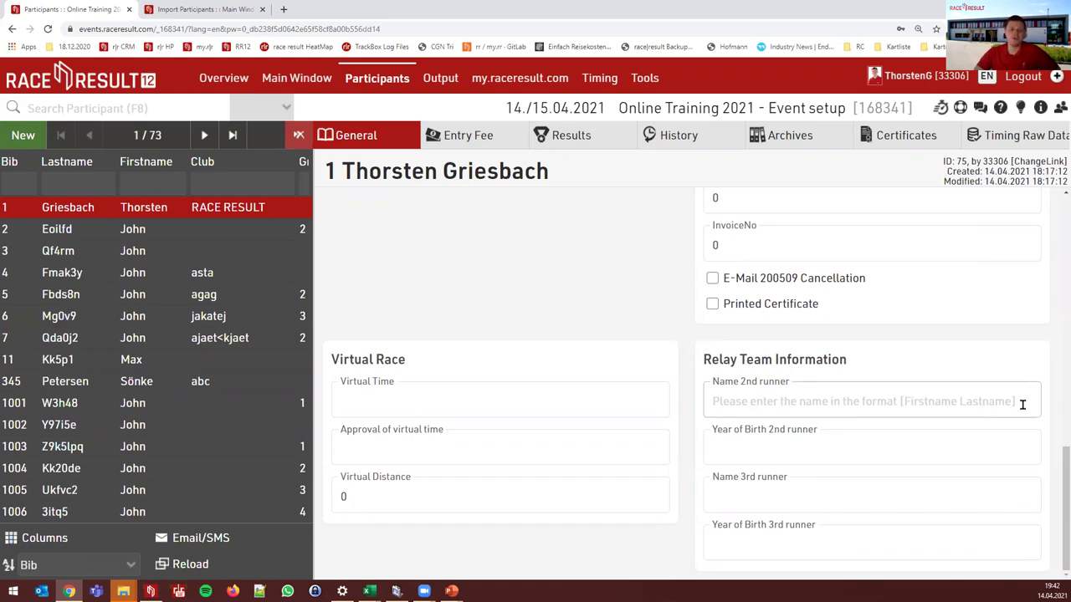
# - Enter a test runner name into the Name 2nd runner field
pyautogui.click(808, 402)
pyautogui.write('Elliot Tabrahm-')
pyautogui.press('BackSpace')
pyautogui.press('BackSpace')
pyautogui.write('am-Dowers')
pyautogui.click(866, 349)
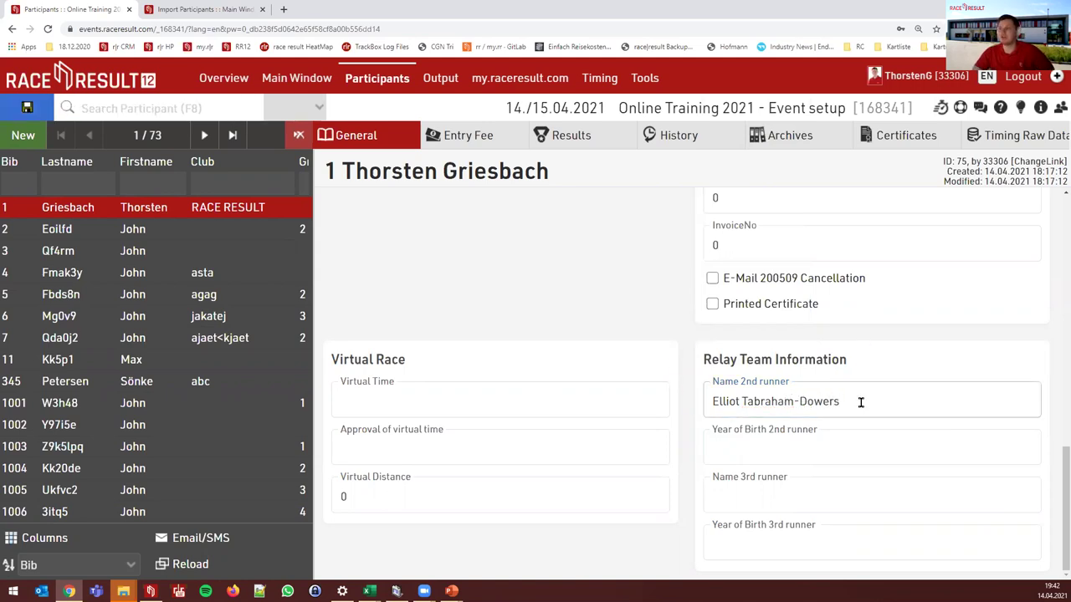
# - Clear the 2nd runner name again and return to the Additional Fields Marketing group
pyautogui.moveTo(842, 401); pyautogui.dragTo(713, 401)
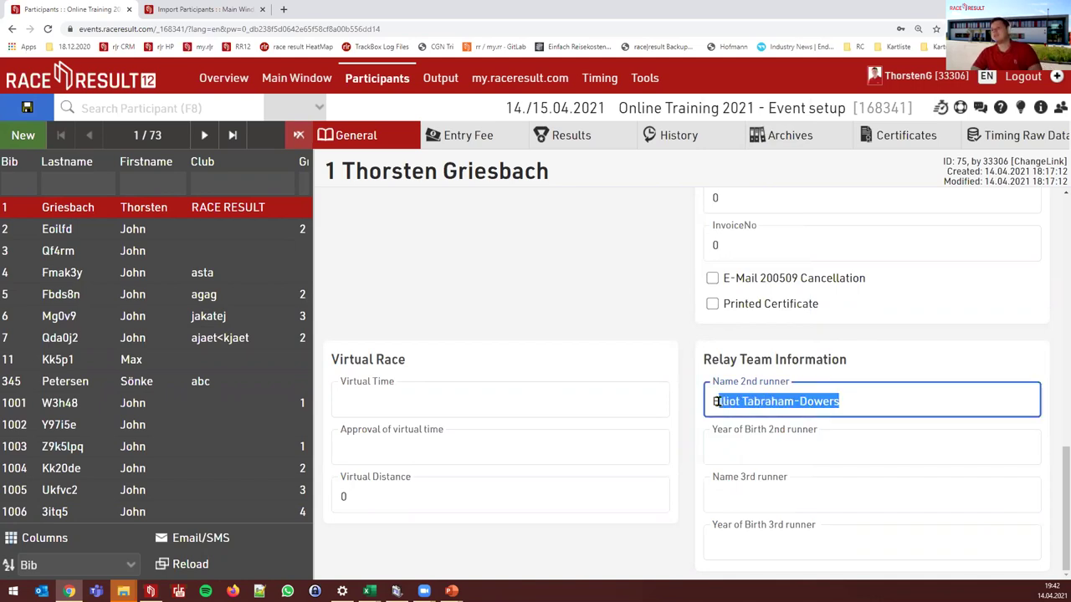
pyautogui.press('BackSpace')
pyautogui.click(867, 360)
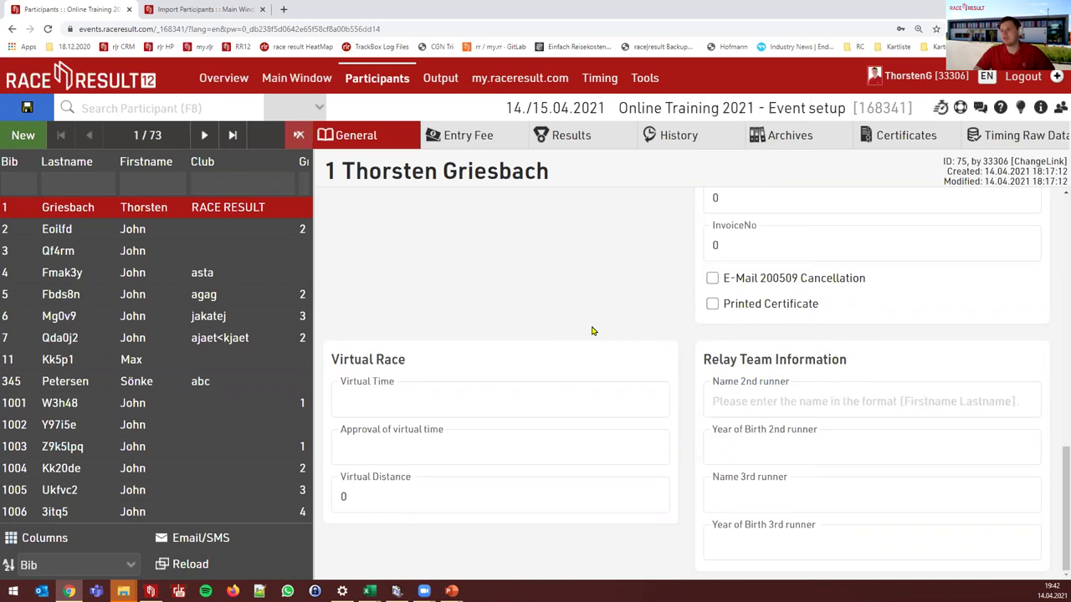
pyautogui.click(309, 78)
pyautogui.scroll(-3, 801, 389)
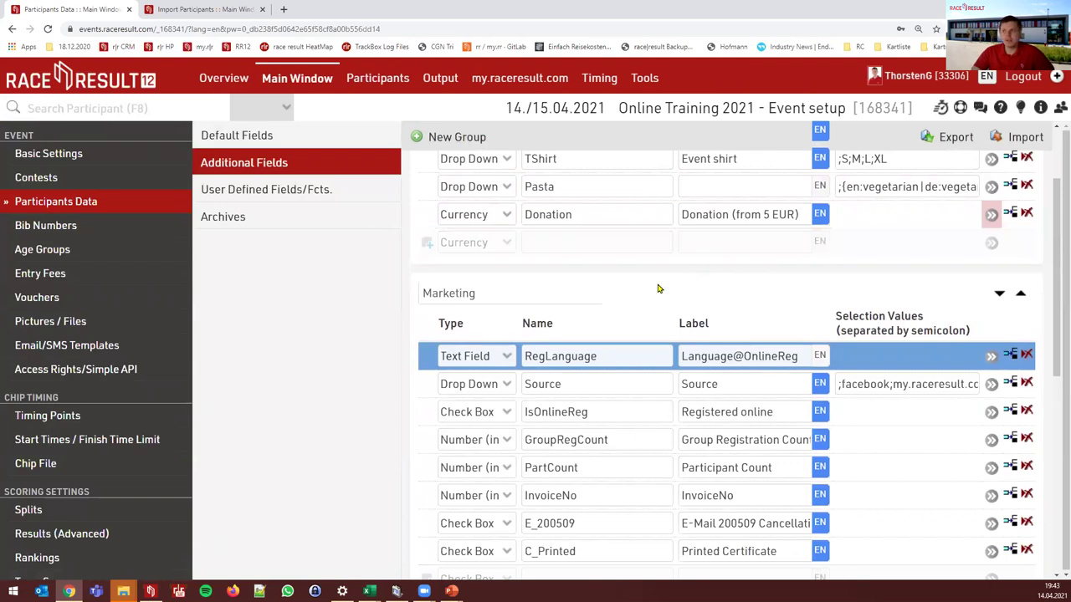
pyautogui.scroll(-2, 562, 313)
pyautogui.click(498, 385)
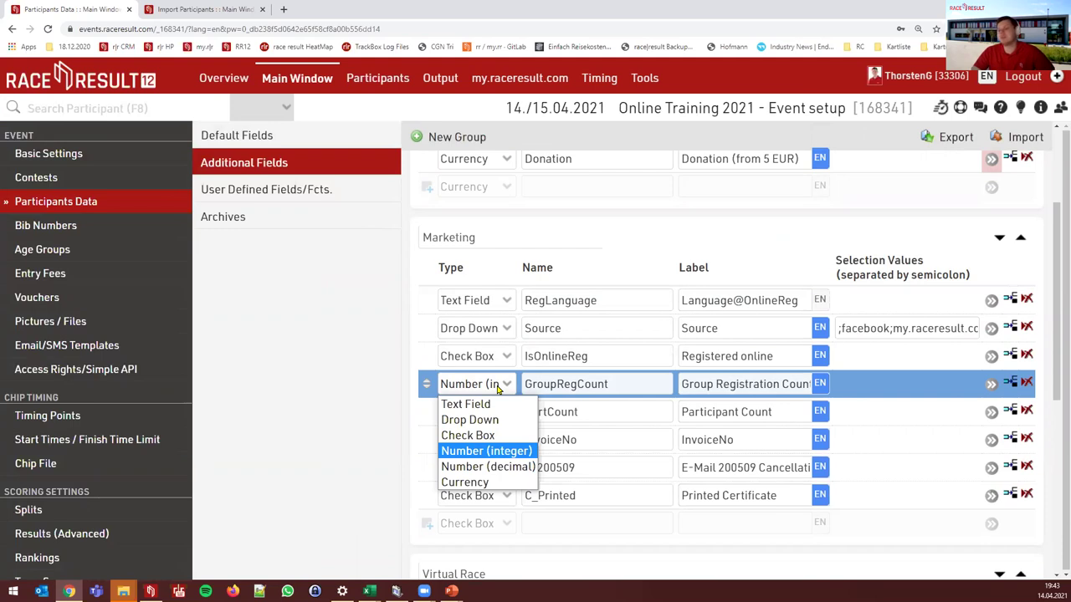
pyautogui.click(498, 386)
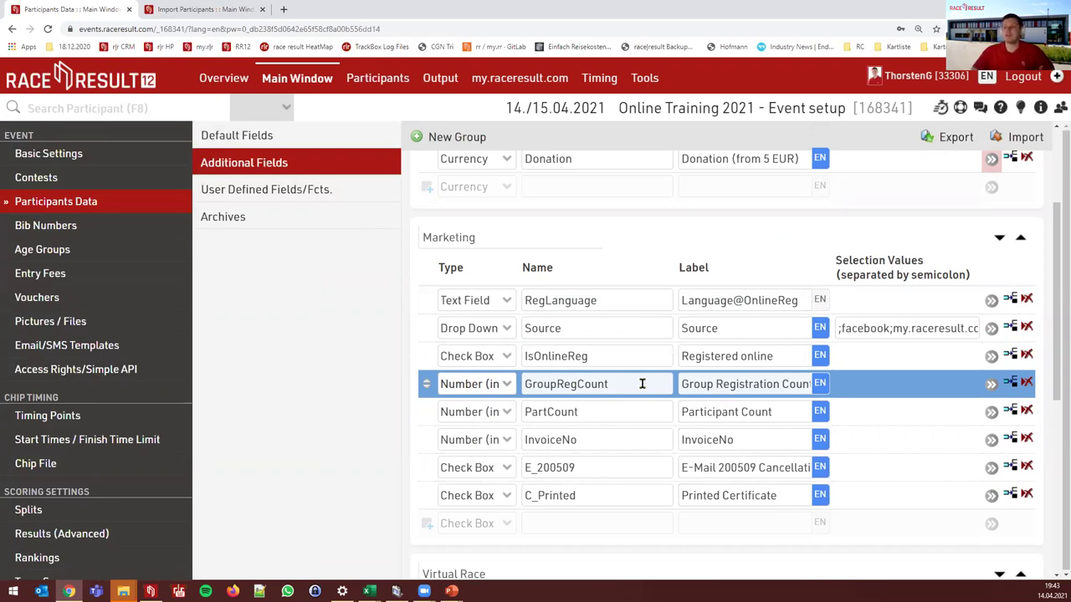
pyautogui.scroll(-3, 641, 383)
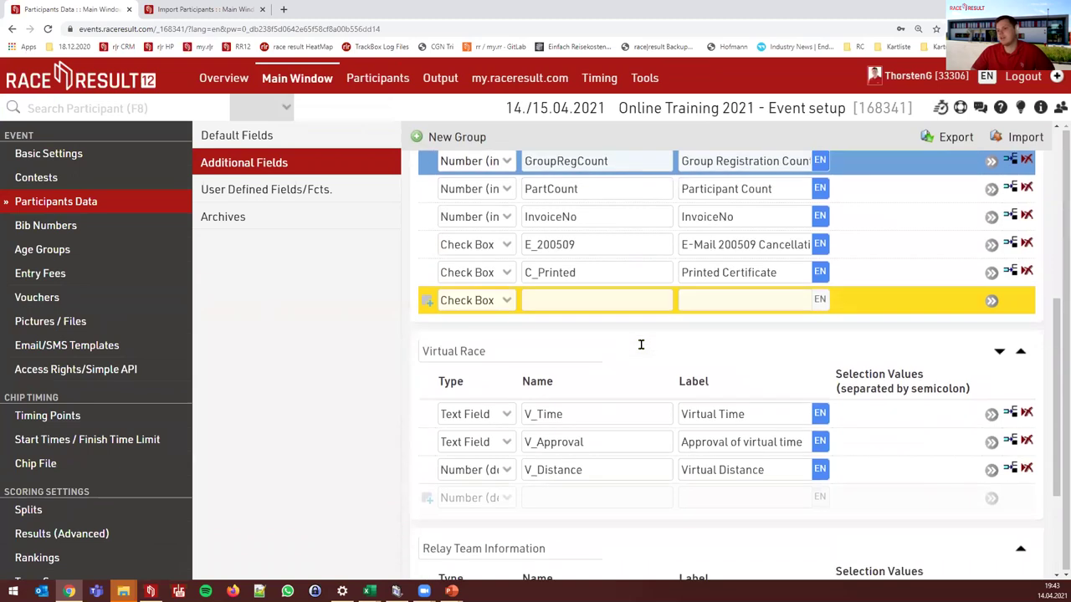
pyautogui.click(506, 471)
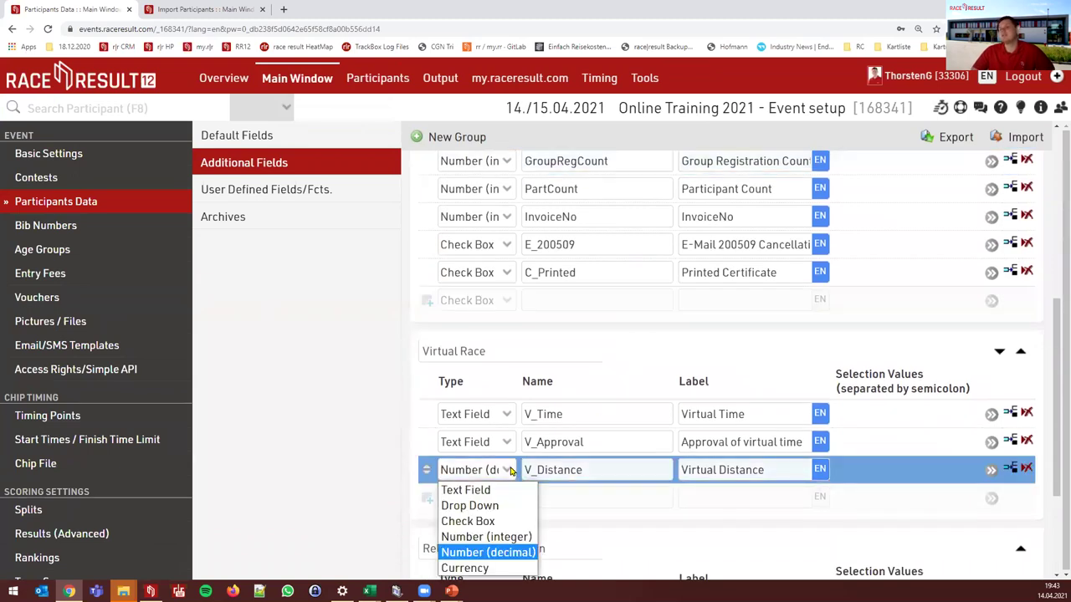
pyautogui.click(511, 471)
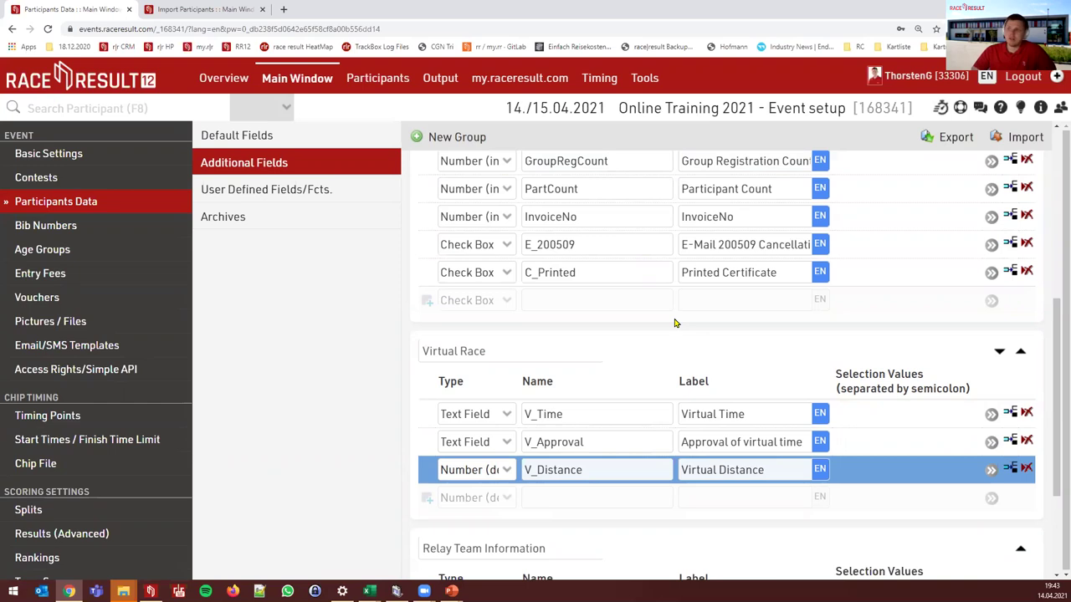
pyautogui.scroll(5, 676, 324)
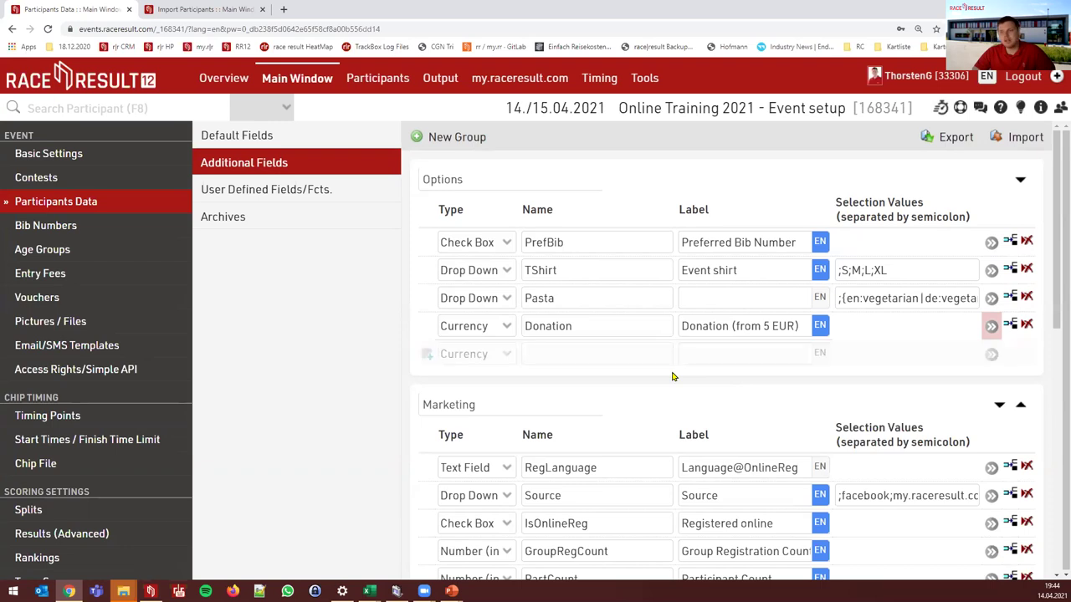
pyautogui.click(300, 143)
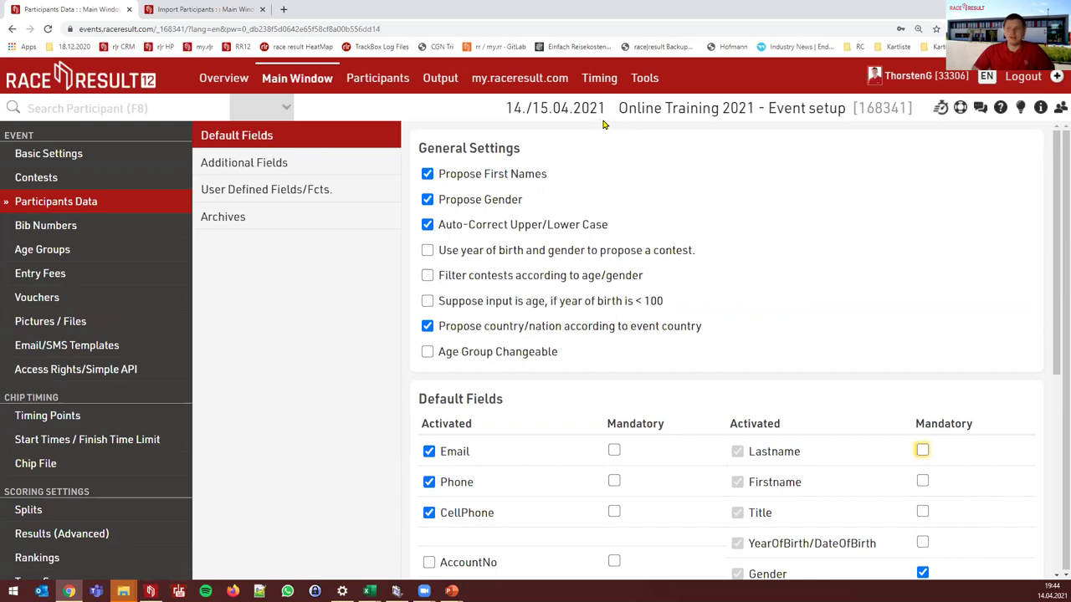
pyautogui.click(295, 162)
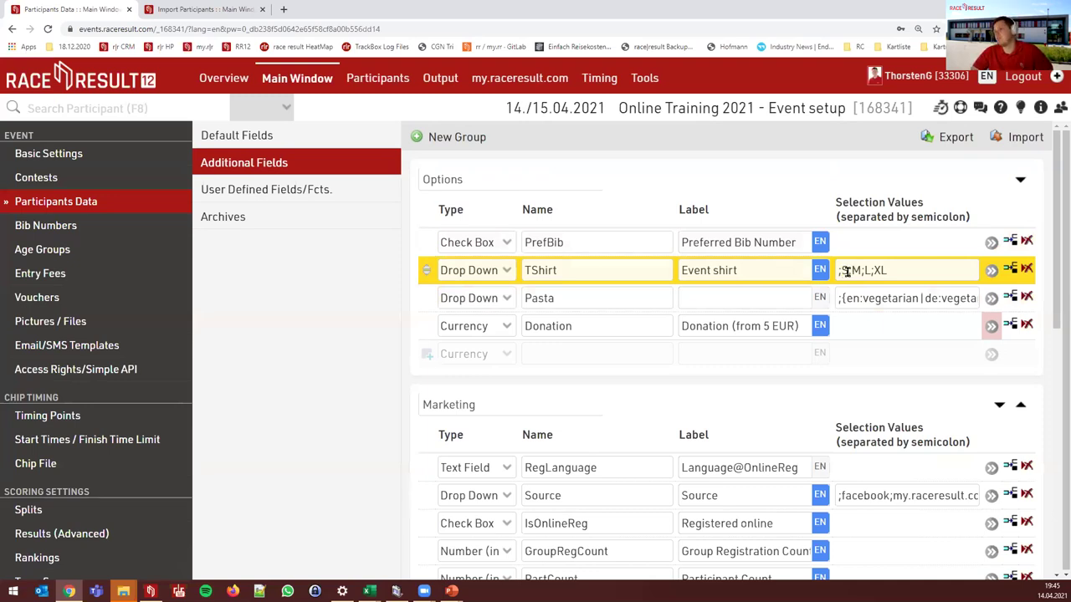
# - Insert a semicolon so the TShirt selection values read ;S;M;L;XL
pyautogui.click(847, 271)
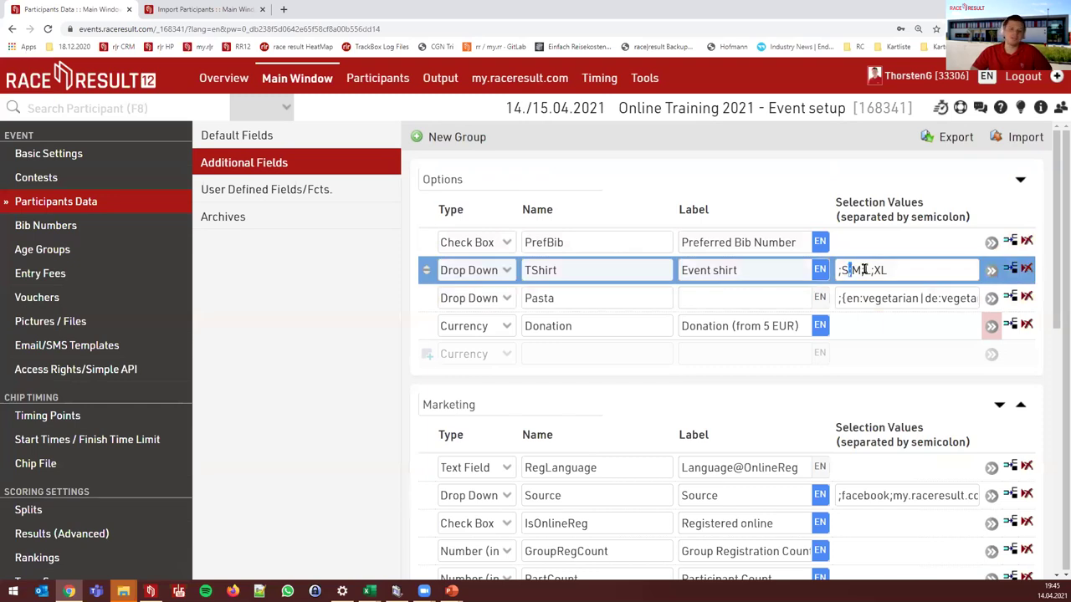
pyautogui.write(';')
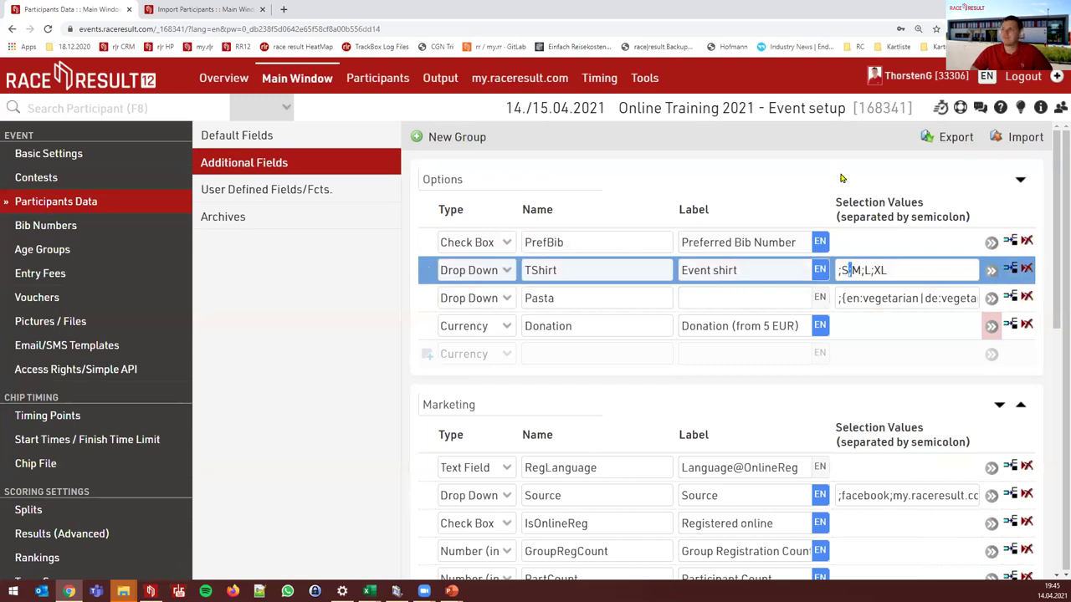
pyautogui.click(825, 183)
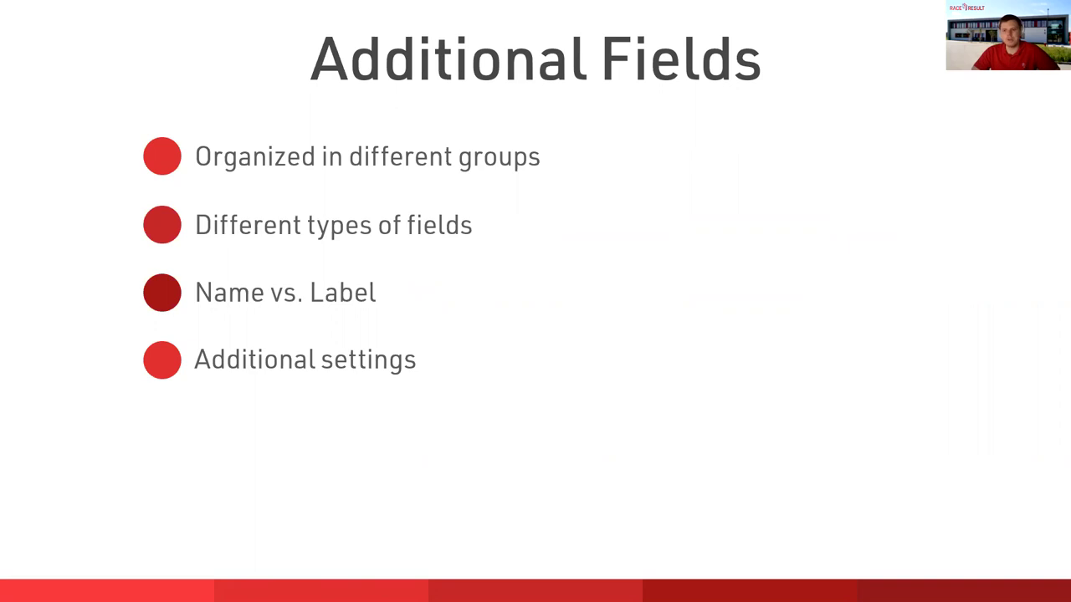
# - Advance to the Bib Numbers slide covering assigning, ranges and visualization
pyautogui.press('Right')
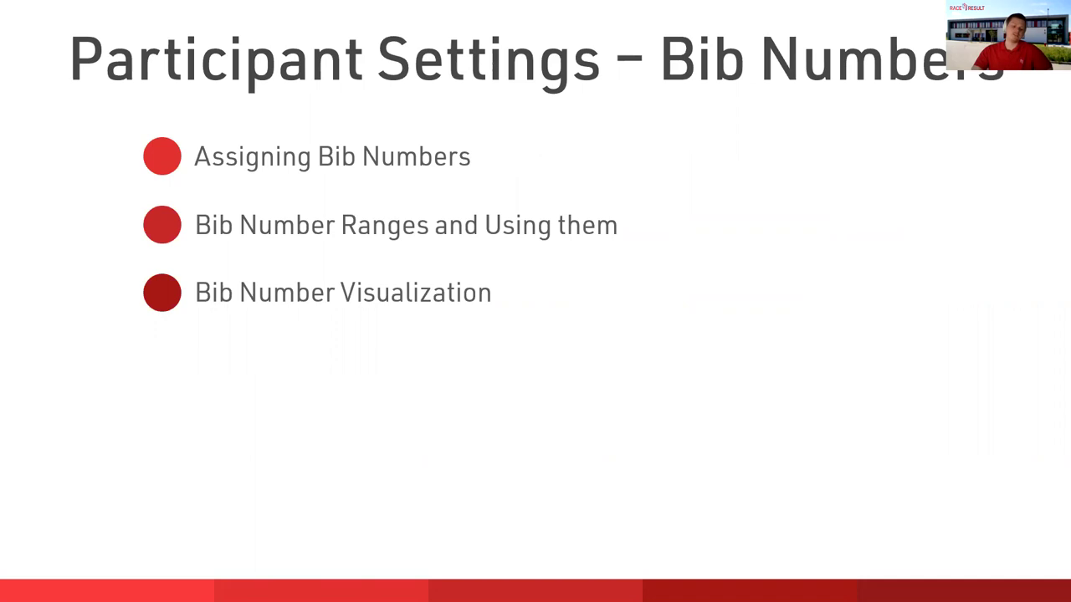
# - Switch from the slideshow back to RACE RESULT 12's Additional Fields page in the browser
pyautogui.hotkey('alt', 'Tab')
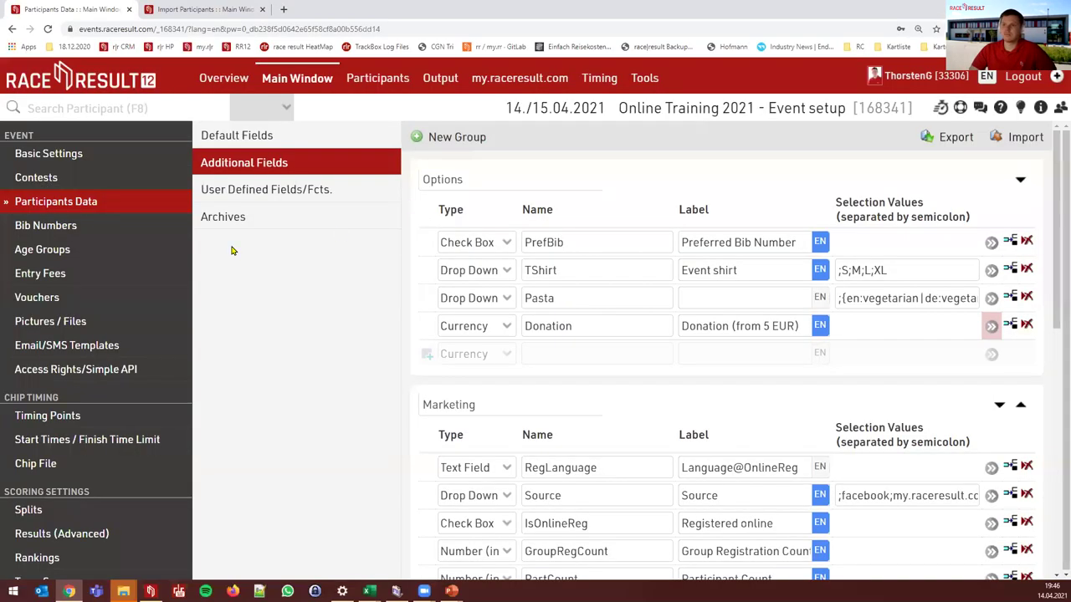
# - Open Bib Numbers and insert a new range 40001–40010 with the note Elite
pyautogui.click(58, 229)
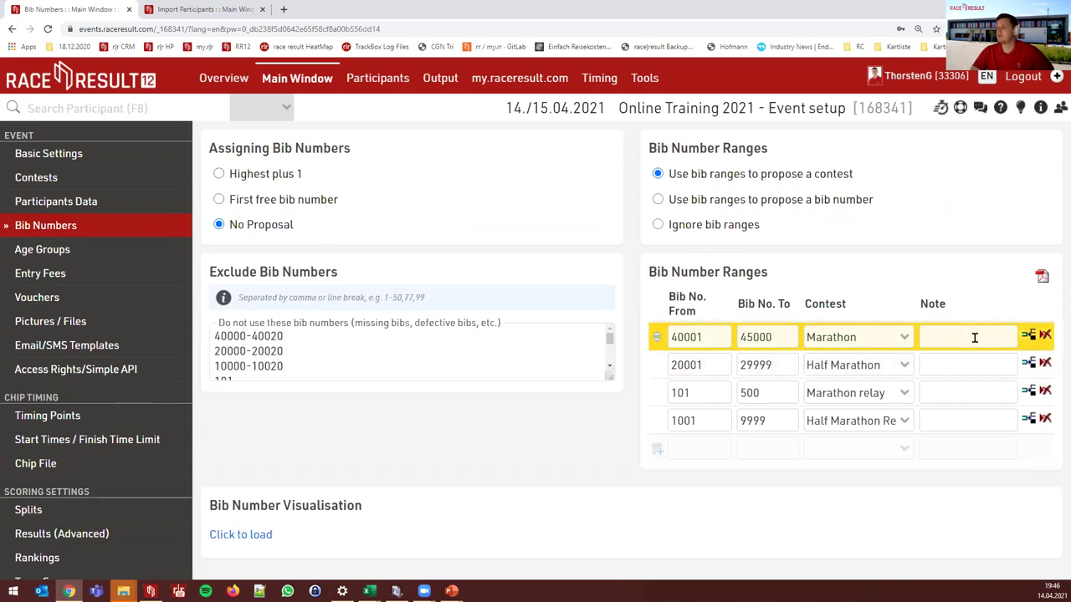
pyautogui.click(1028, 364)
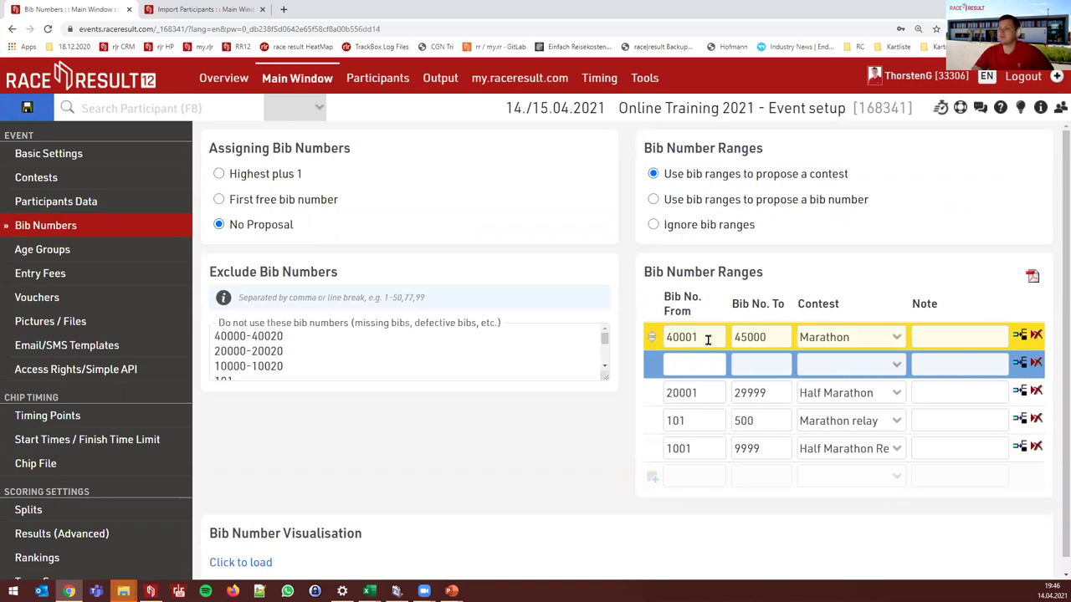
pyautogui.write('40001')
pyautogui.press('Tab')
pyautogui.write('40010')
pyautogui.press('Tab')
pyautogui.press('Tab')
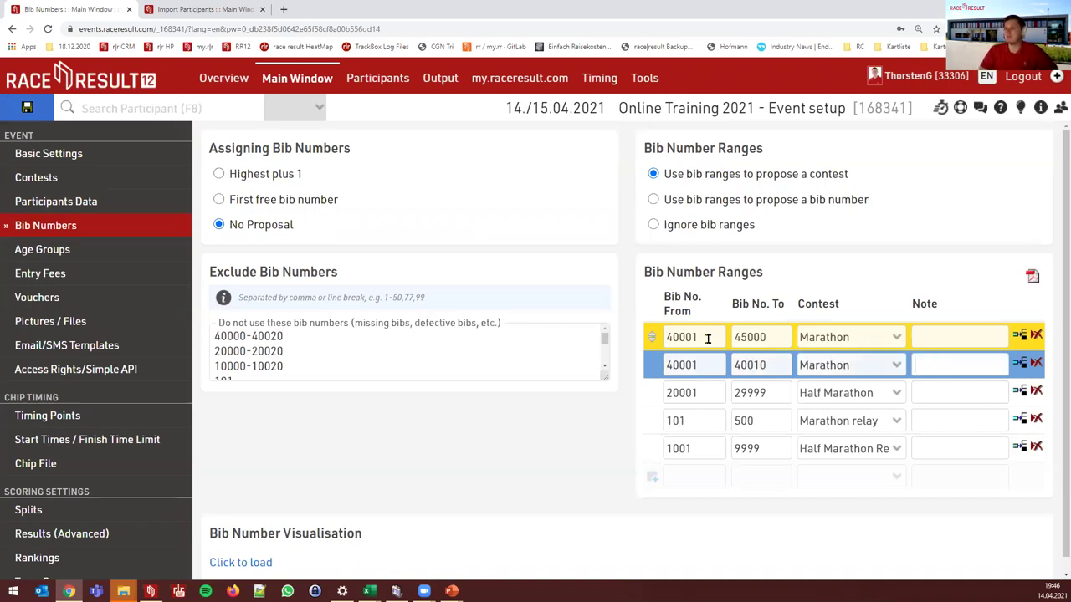
pyautogui.write('Elite')
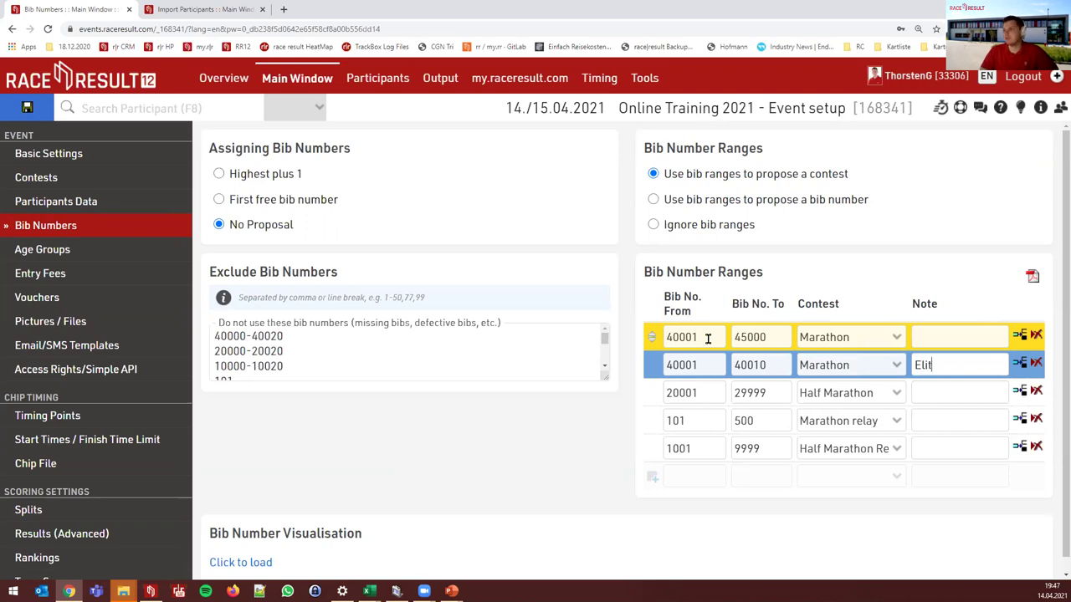
# - Change the first Marathon range's start to 40010 and give it the note Fun
pyautogui.click(697, 337)
pyautogui.press('BackSpace')
pyautogui.press('BackSpace')
pyautogui.write('40')
pyautogui.press('BackSpace')
pyautogui.press('BackSpace')
pyautogui.write('10')
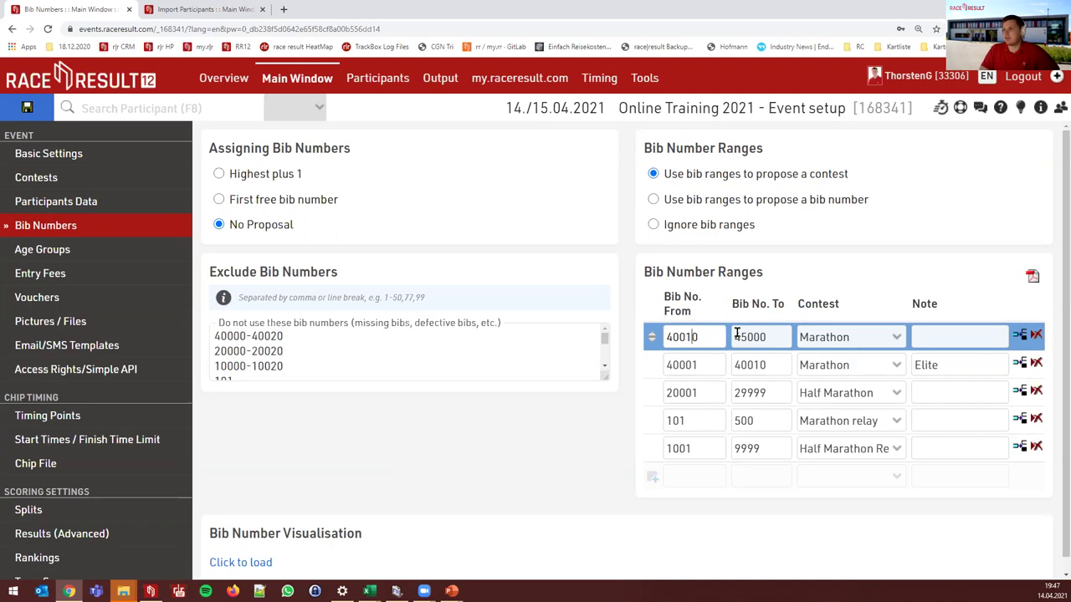
pyautogui.click(943, 334)
pyautogui.write('Fun')
pyautogui.click(905, 259)
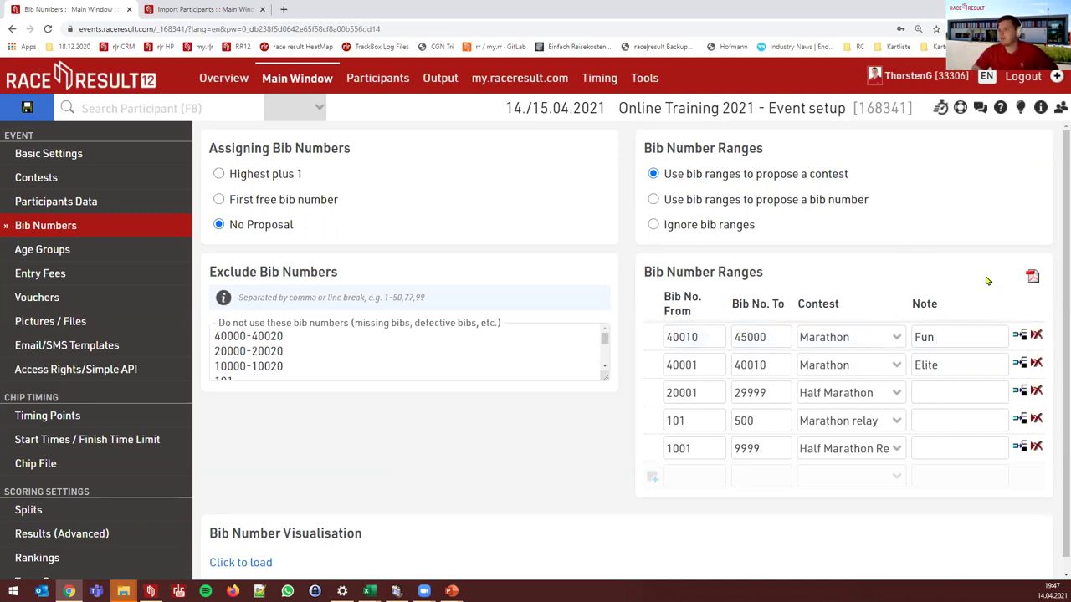
# - View the printable list of bib ranges, then delete the 40001–40010 Elite range
pyautogui.click(1032, 277)
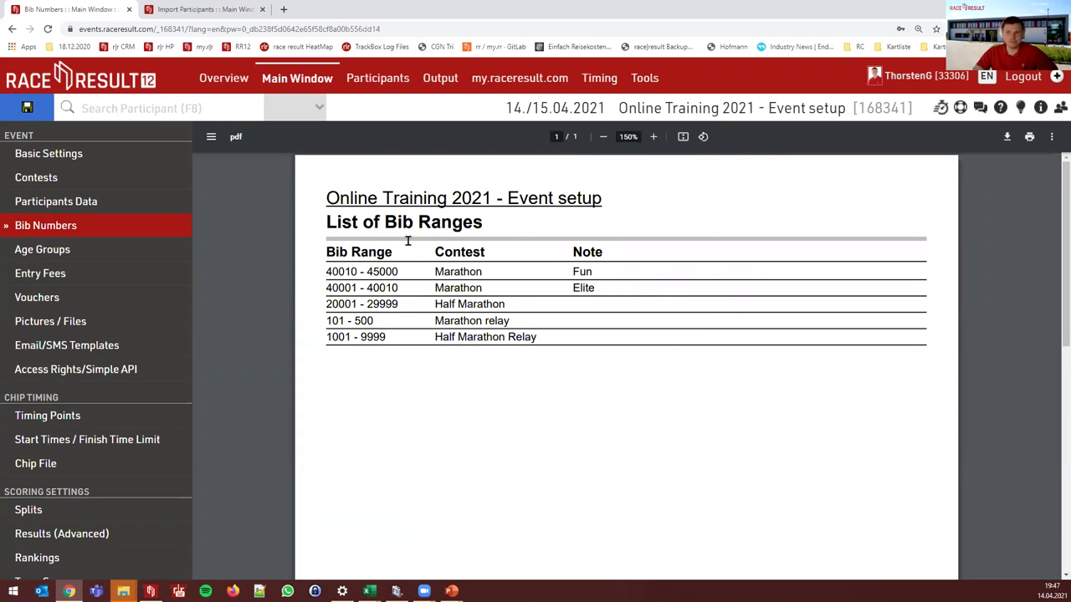
pyautogui.click(83, 226)
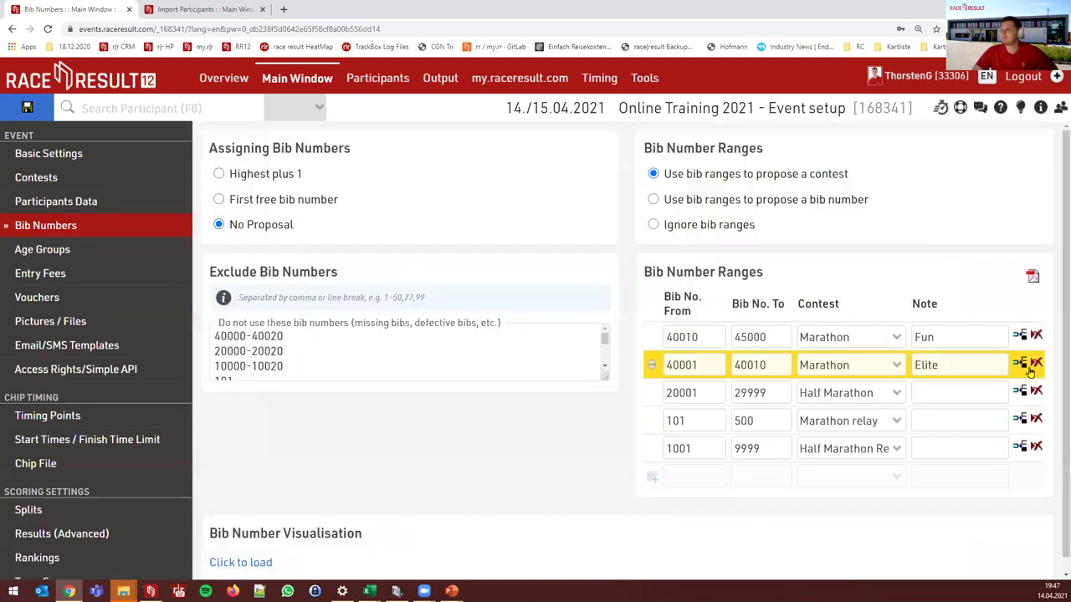
pyautogui.click(1038, 365)
pyautogui.press('Return')
# - Make the Marathon range start at 40001 with no note, and save the bib settings
pyautogui.doubleClick(927, 337)
pyautogui.write('F')
pyautogui.click(694, 336)
pyautogui.press('Delete')
pyautogui.press('Delete')
pyautogui.write('01')
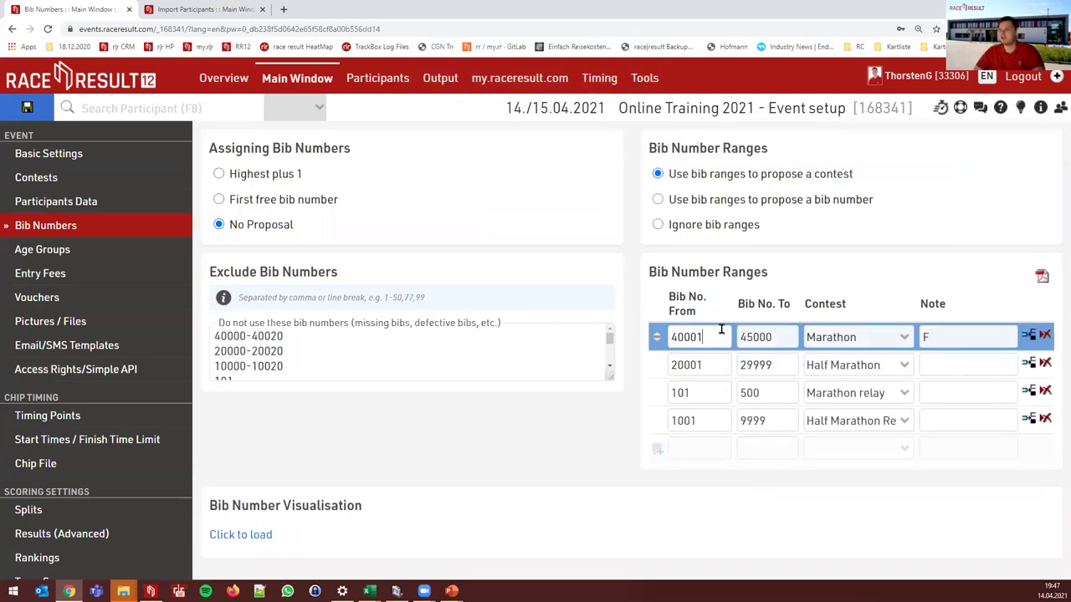
pyautogui.click(937, 336)
pyautogui.press('BackSpace')
pyautogui.click(602, 452)
pyautogui.click(38, 106)
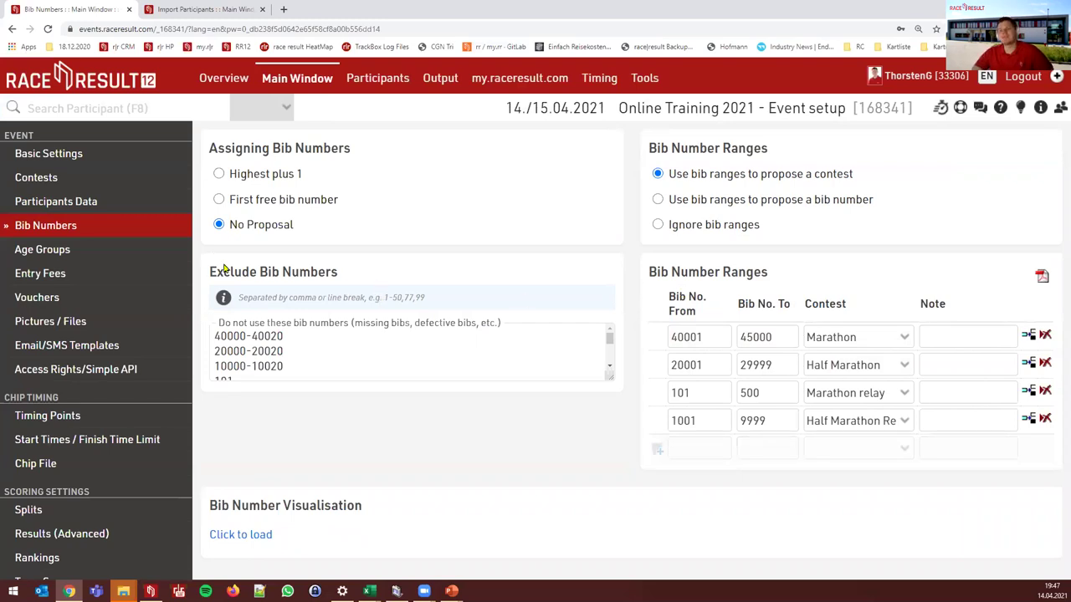
pyautogui.click(299, 335)
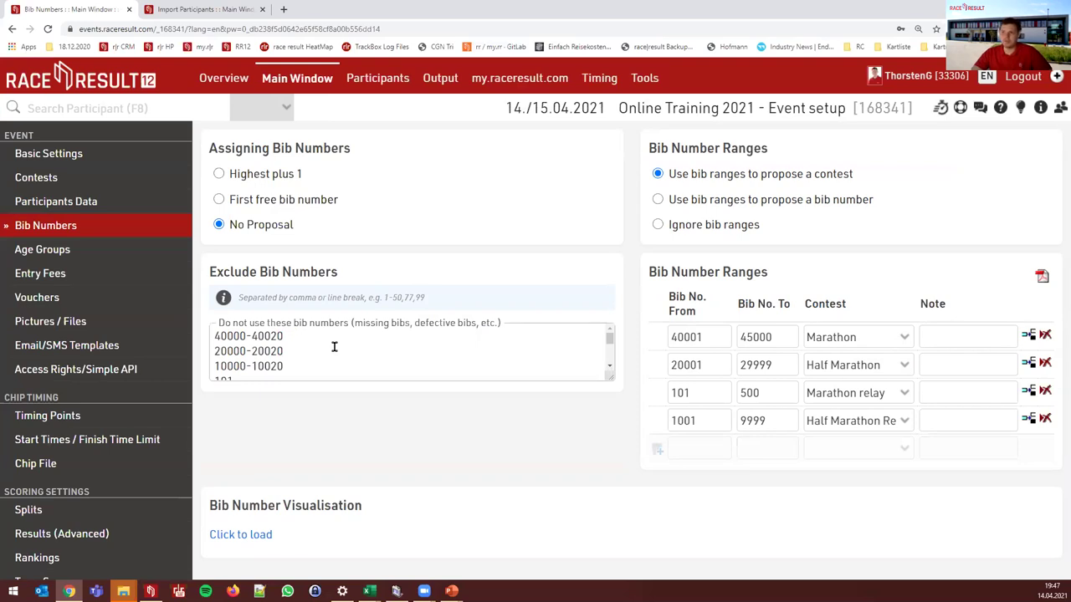
pyautogui.scroll(-3, 334, 346)
pyautogui.scroll(3, 330, 343)
pyautogui.tripleClick(288, 339)
pyautogui.scroll(-3, 267, 350)
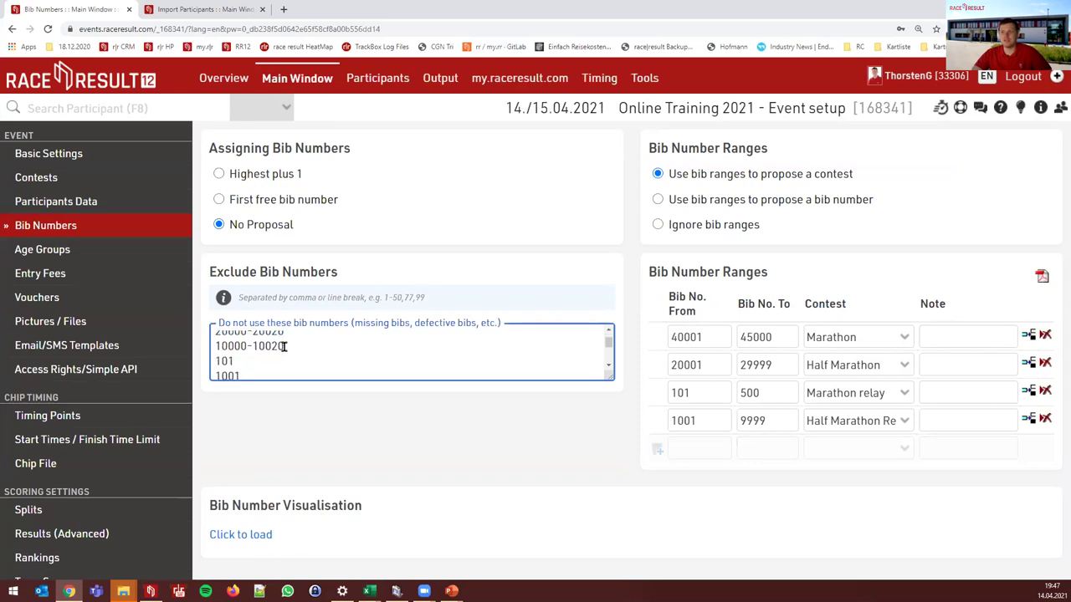
pyautogui.click(234, 356)
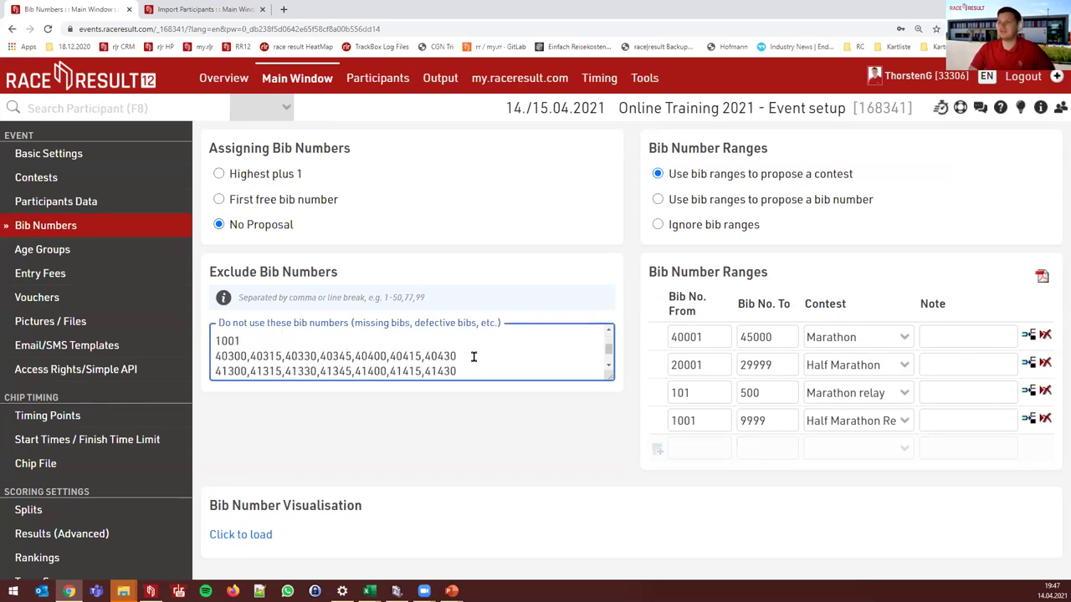
pyautogui.scroll(-1, 474, 356)
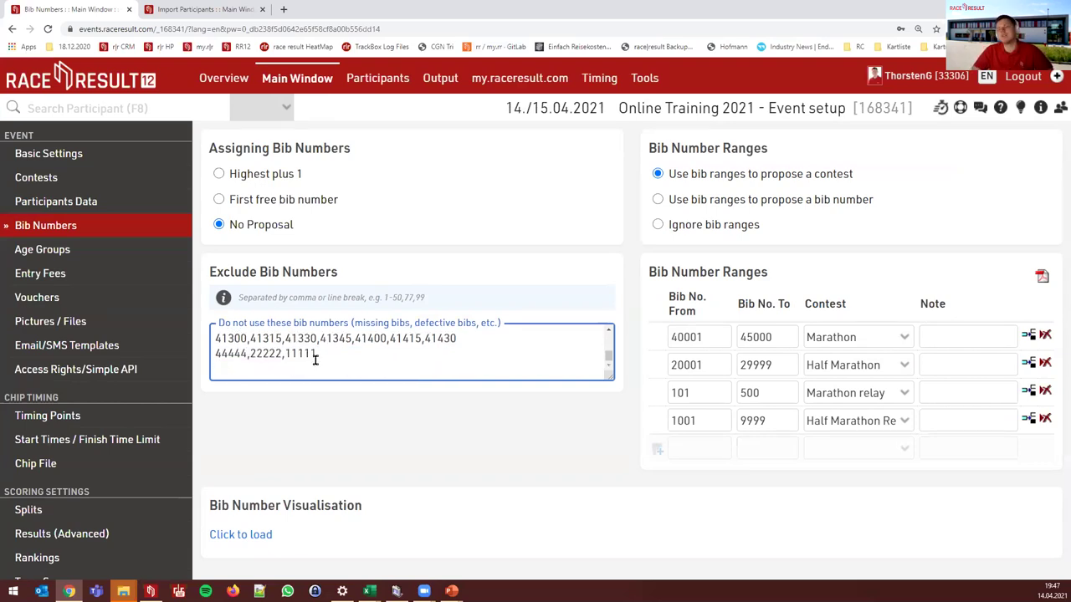
pyautogui.scroll(2, 326, 361)
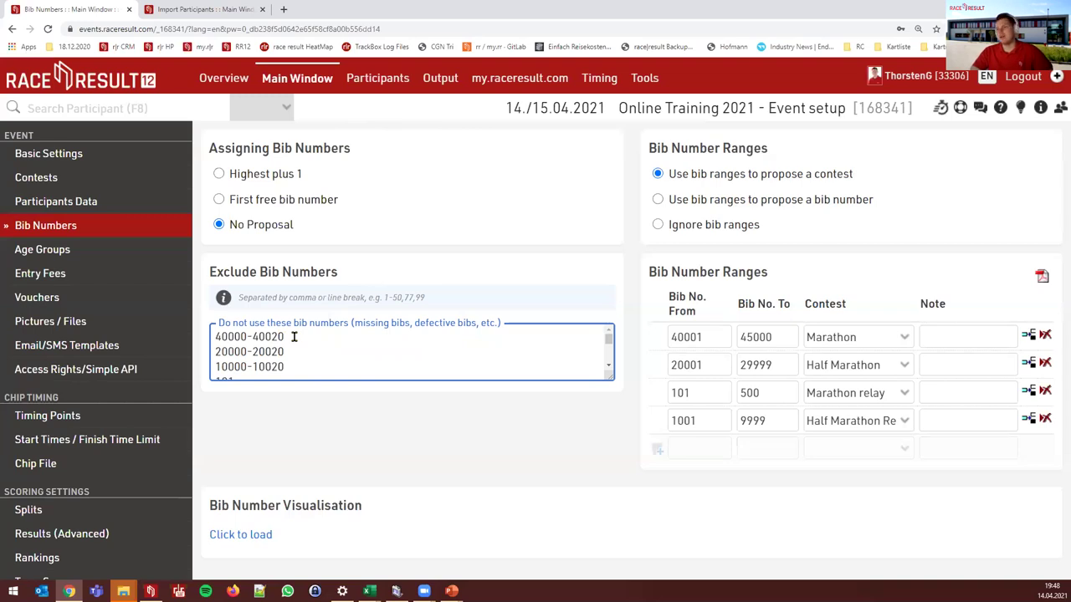
pyautogui.moveTo(221, 337); pyautogui.dragTo(309, 369)
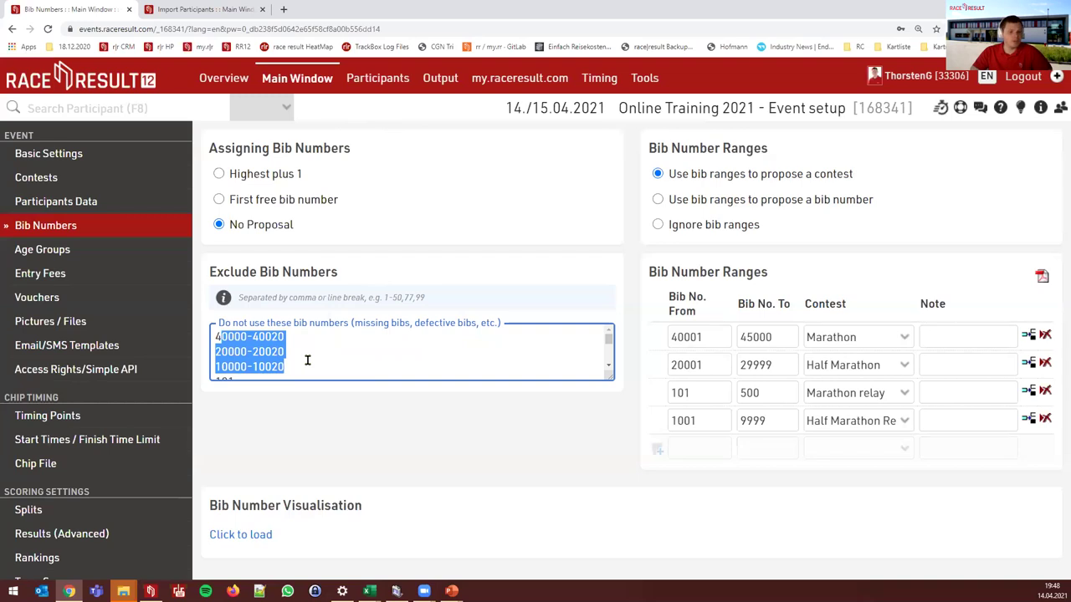
pyautogui.click(482, 342)
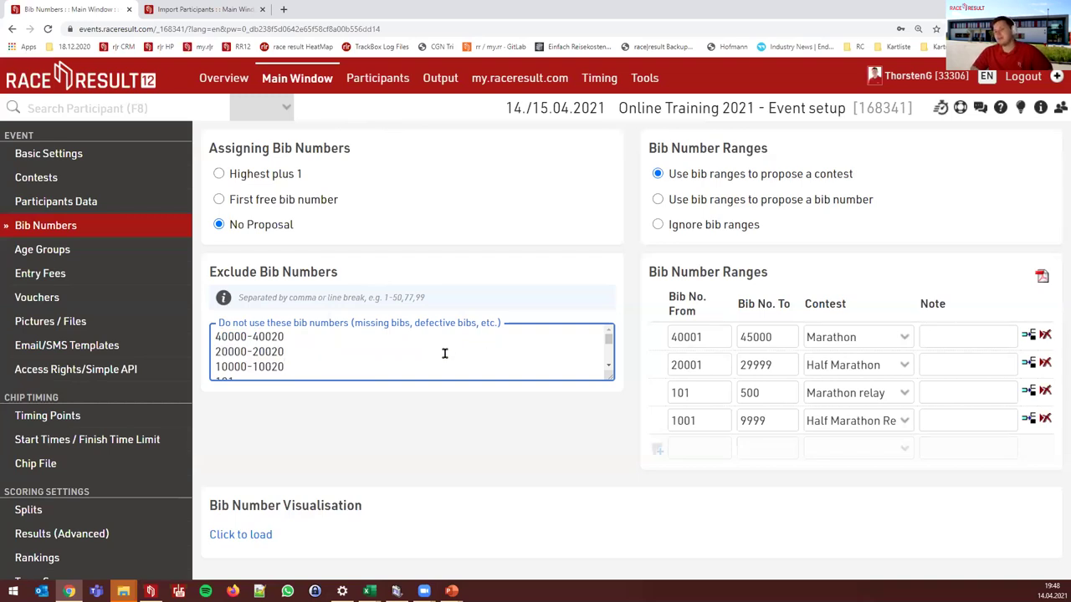
pyautogui.click(482, 407)
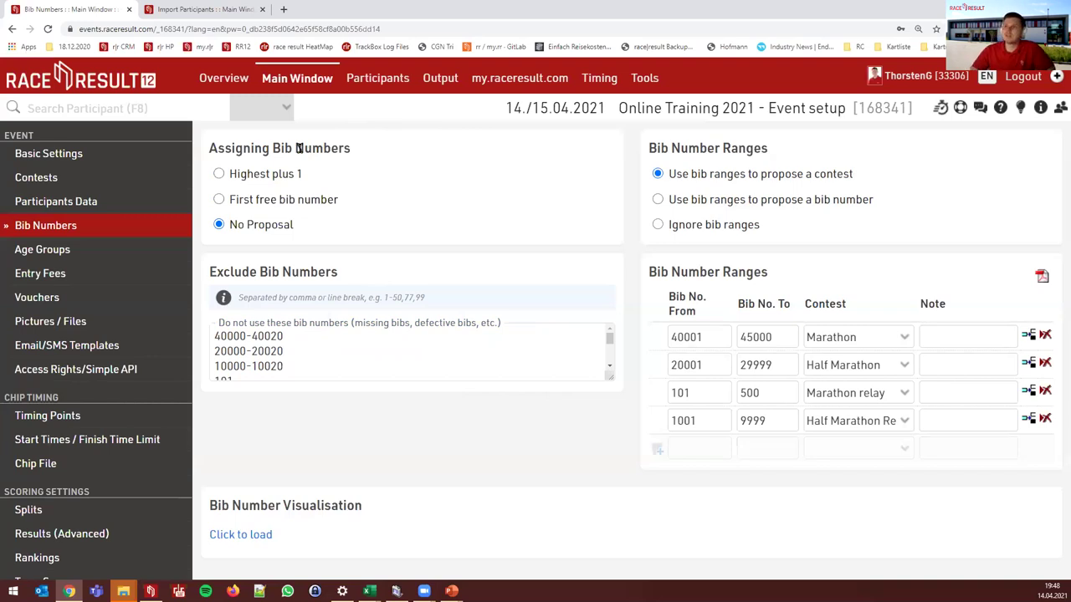
pyautogui.click(222, 173)
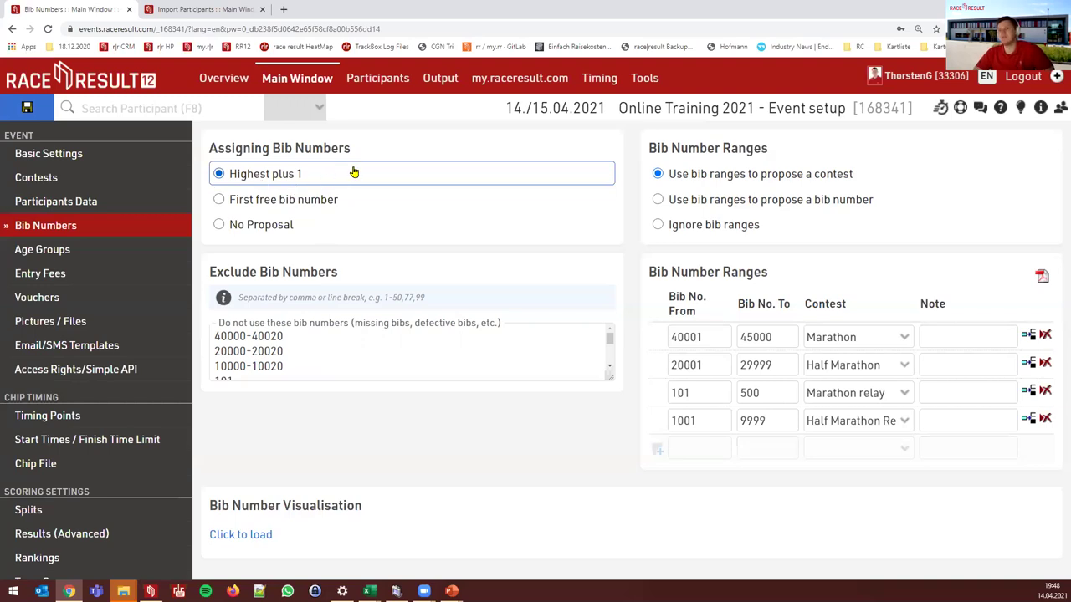
pyautogui.click(373, 84)
pyautogui.click(279, 83)
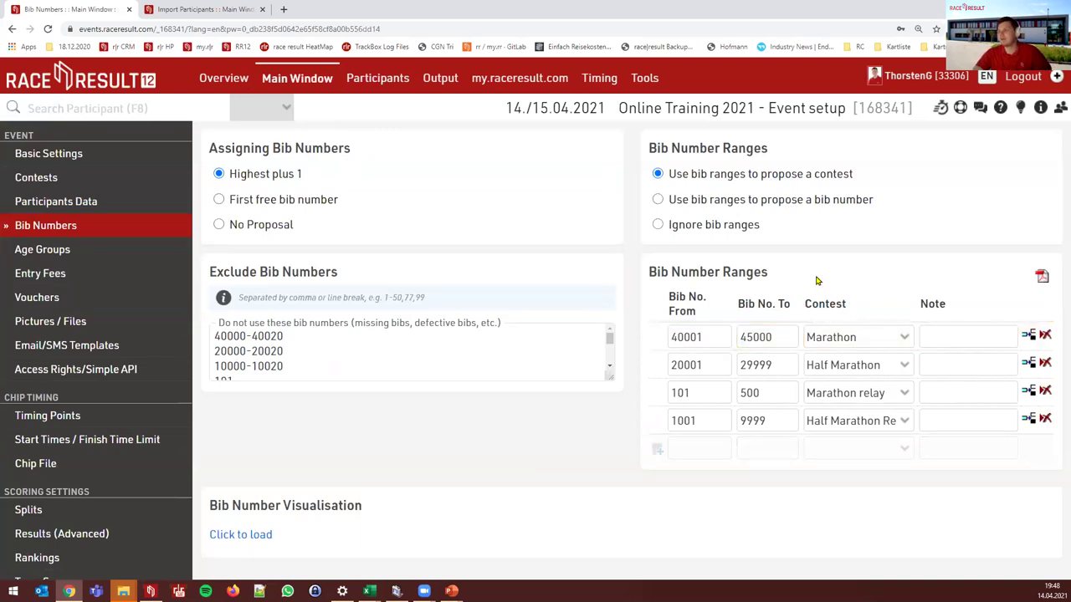
pyautogui.click(309, 200)
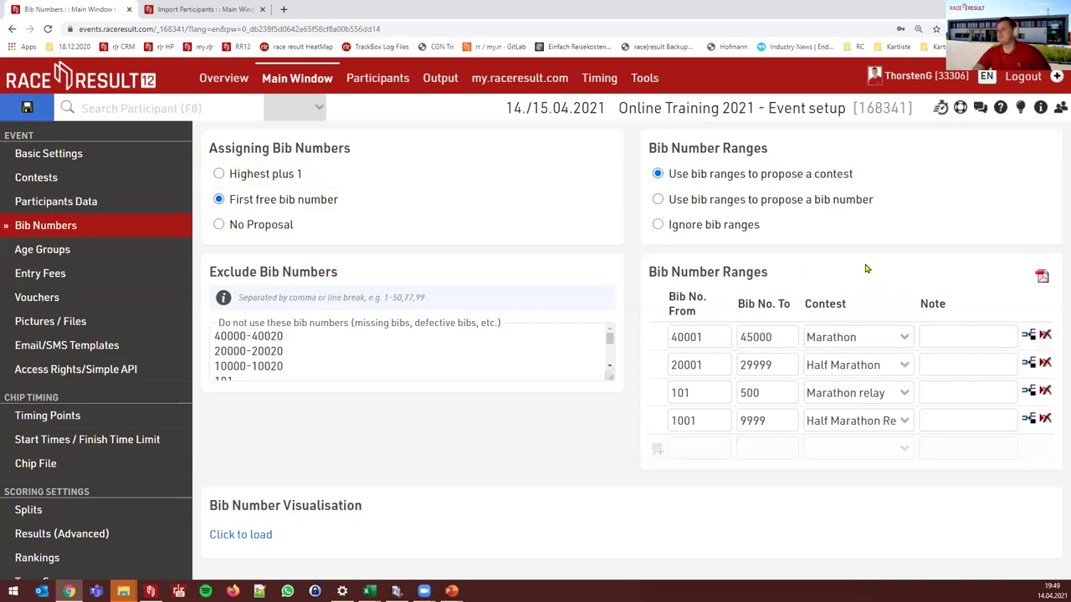
pyautogui.click(707, 342)
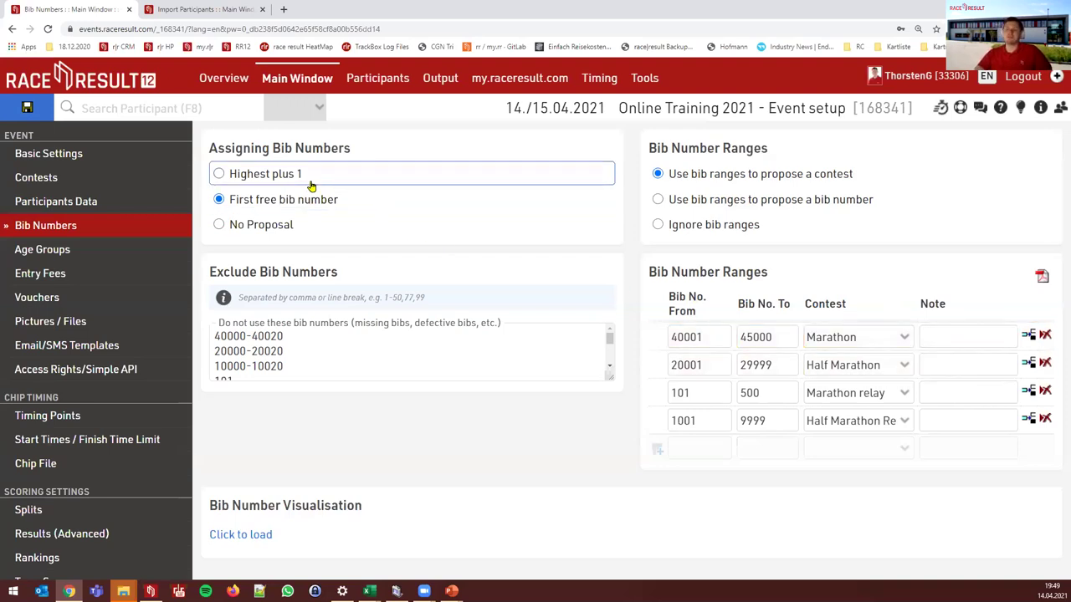
pyautogui.click(297, 226)
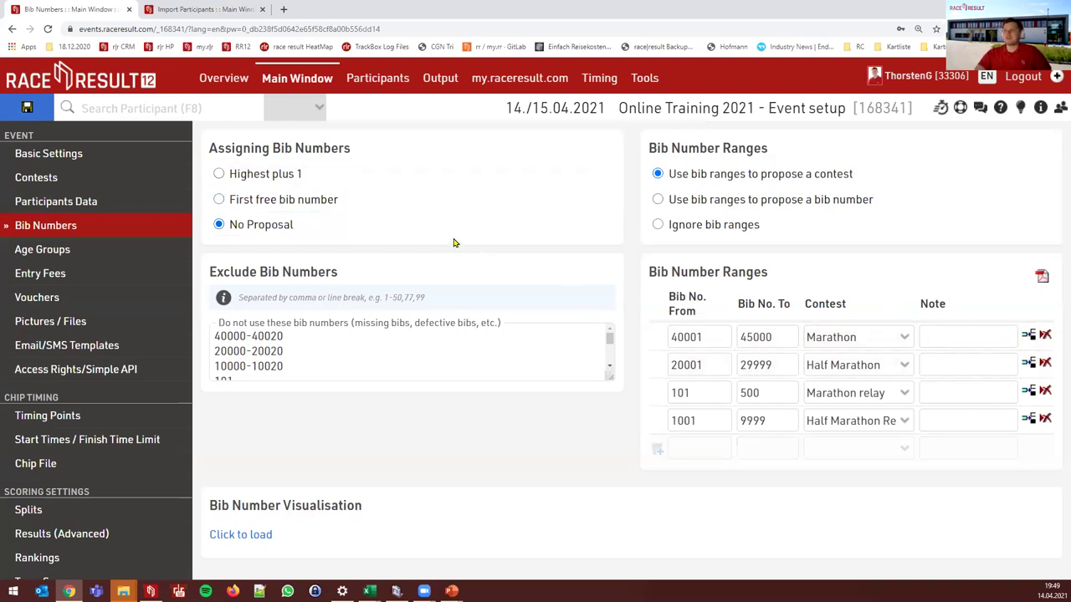
# - Add a new participant with bib number 20001
pyautogui.click(381, 86)
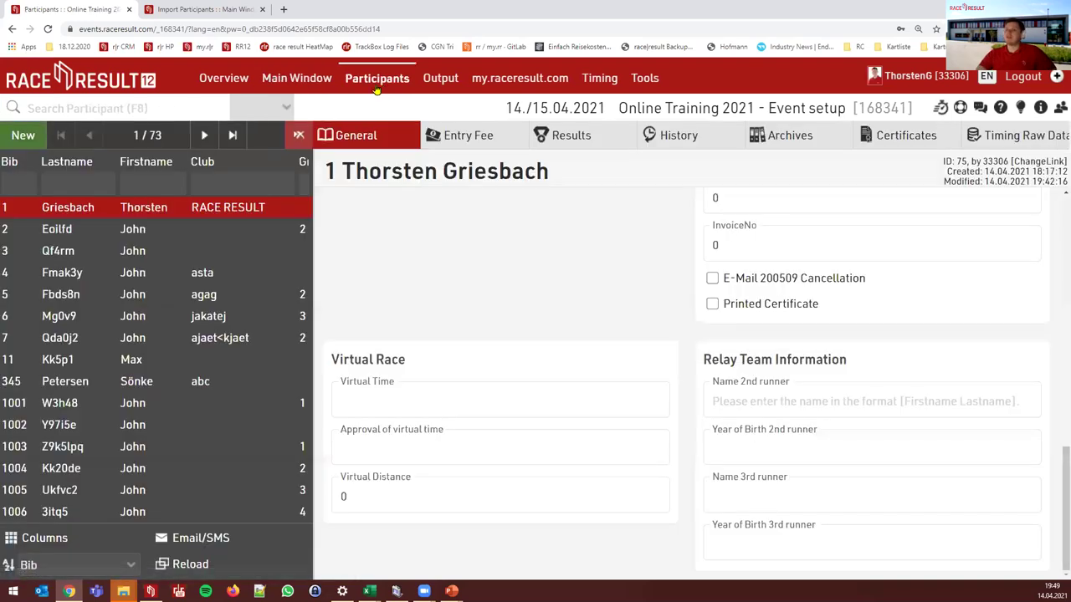
pyautogui.click(22, 141)
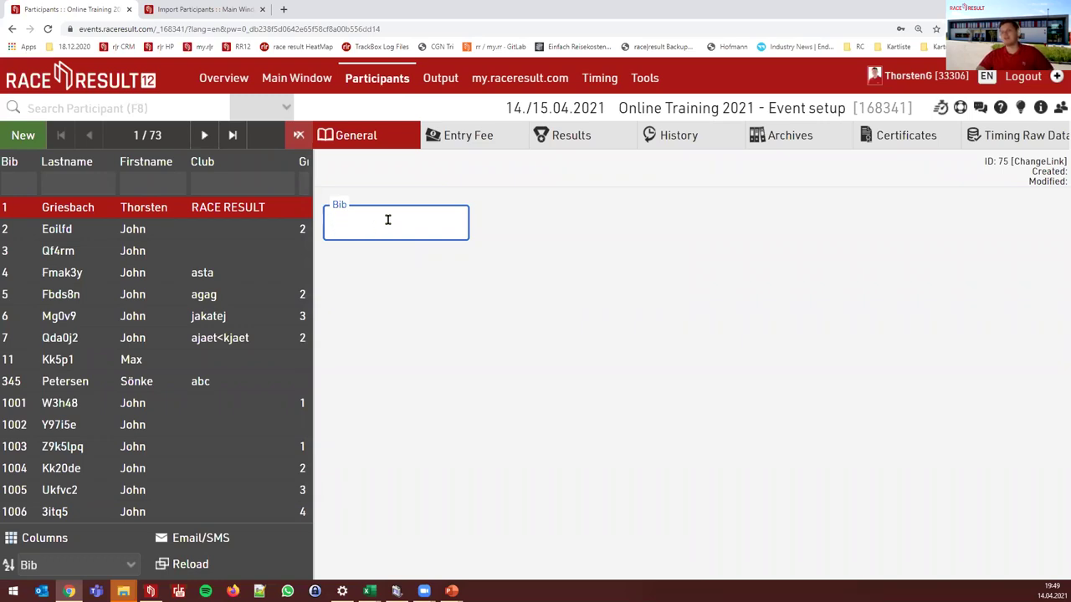
pyautogui.click(322, 84)
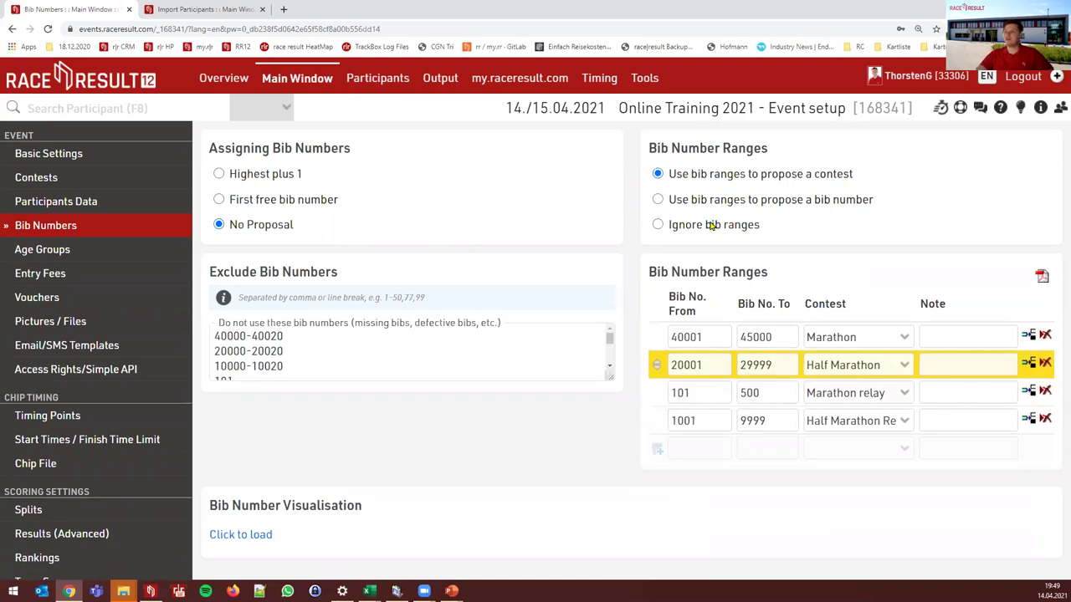
pyautogui.click(378, 77)
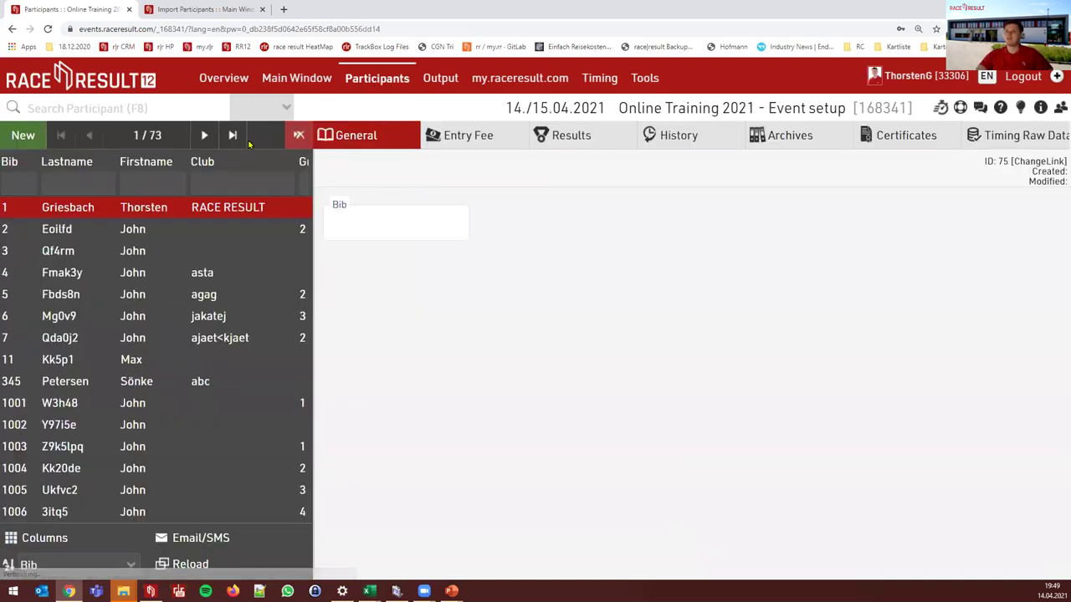
pyautogui.click(352, 222)
pyautogui.write('2')
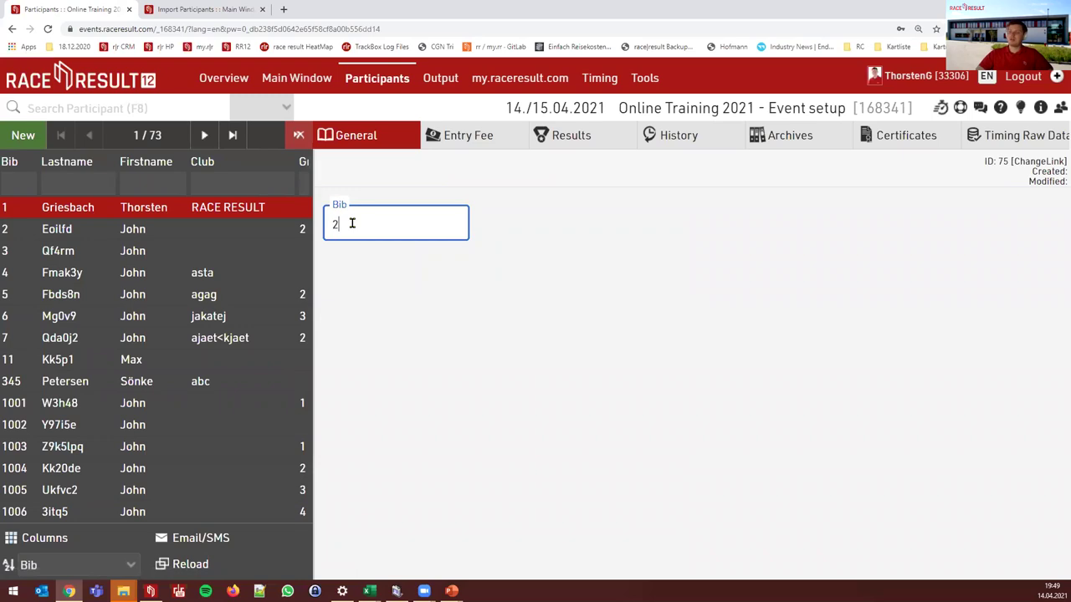
pyautogui.write('0001')
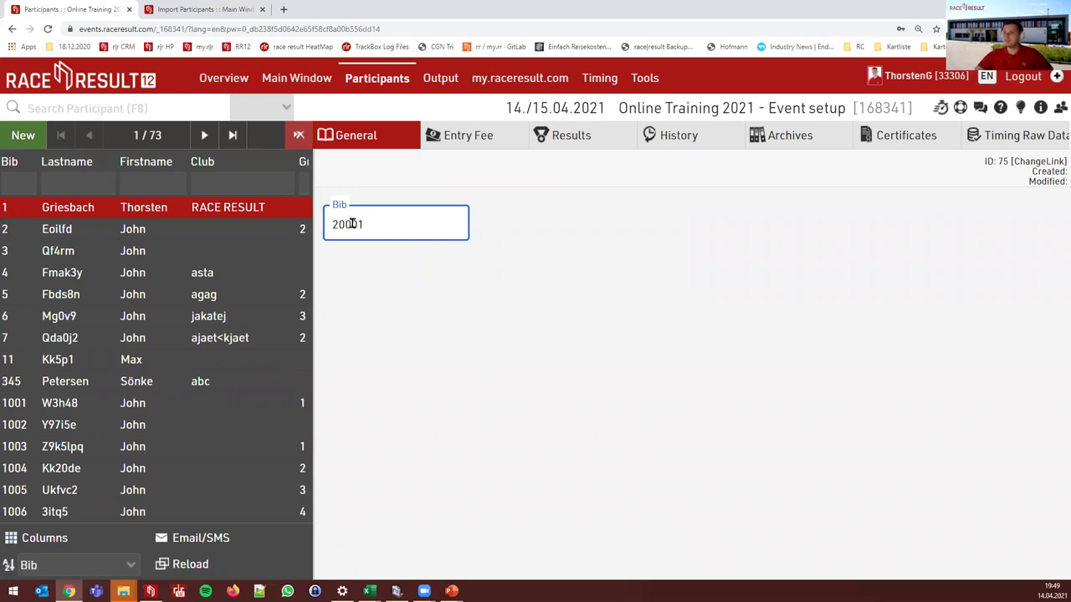
pyautogui.press('Return')
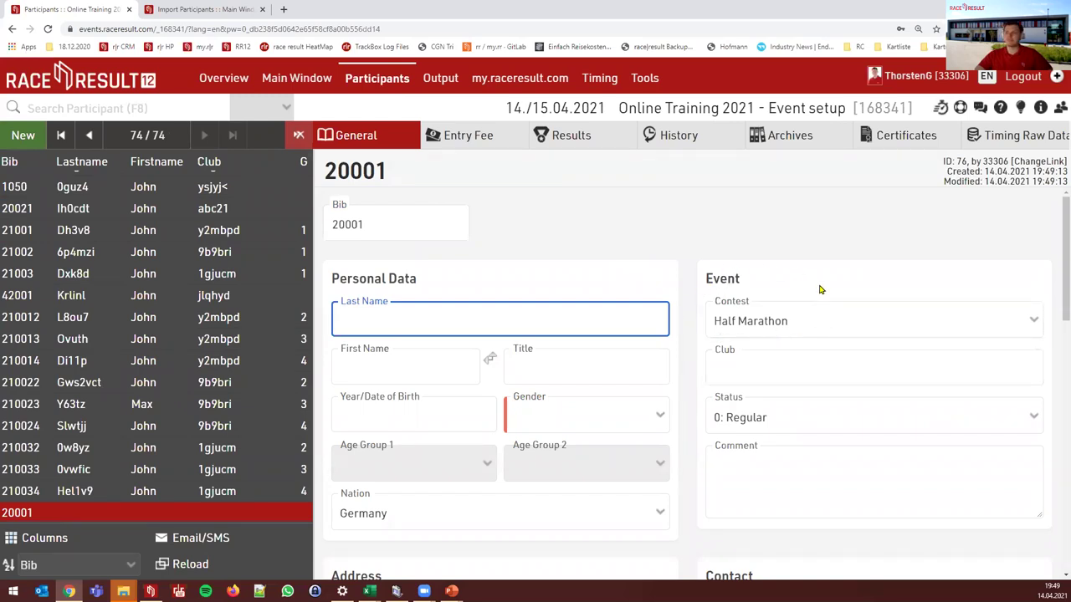
# - Let bib ranges propose a bib number, then add a participant with bib 21000
pyautogui.click(300, 83)
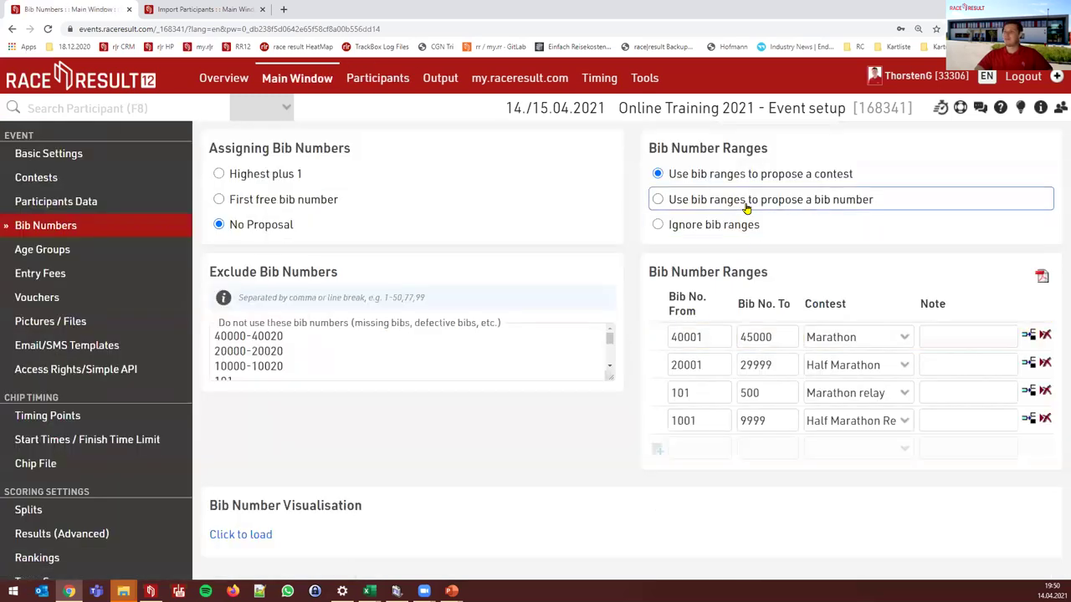
pyautogui.click(747, 208)
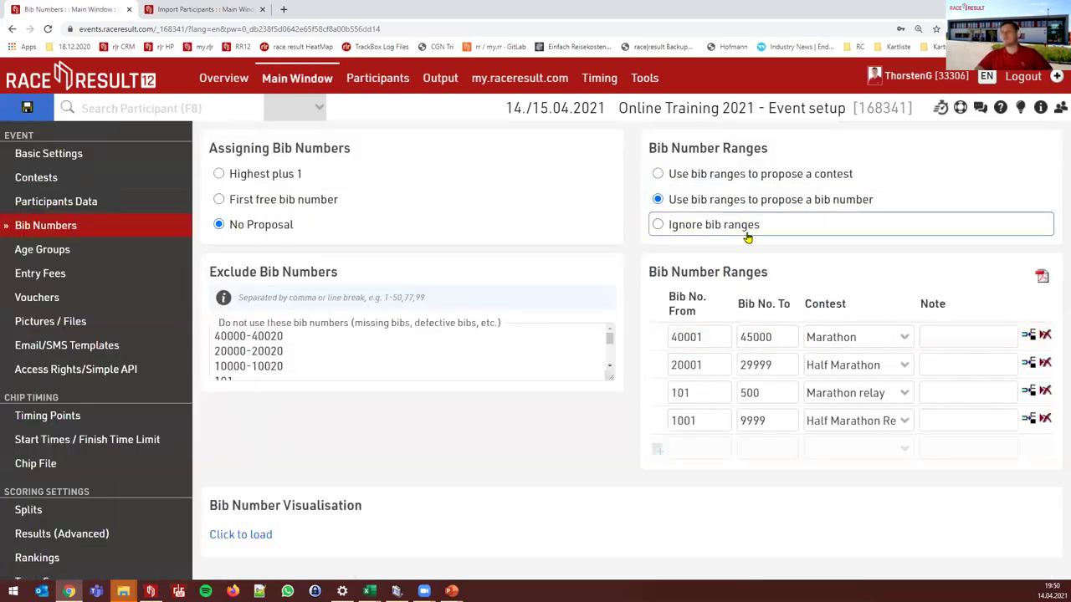
pyautogui.click(357, 77)
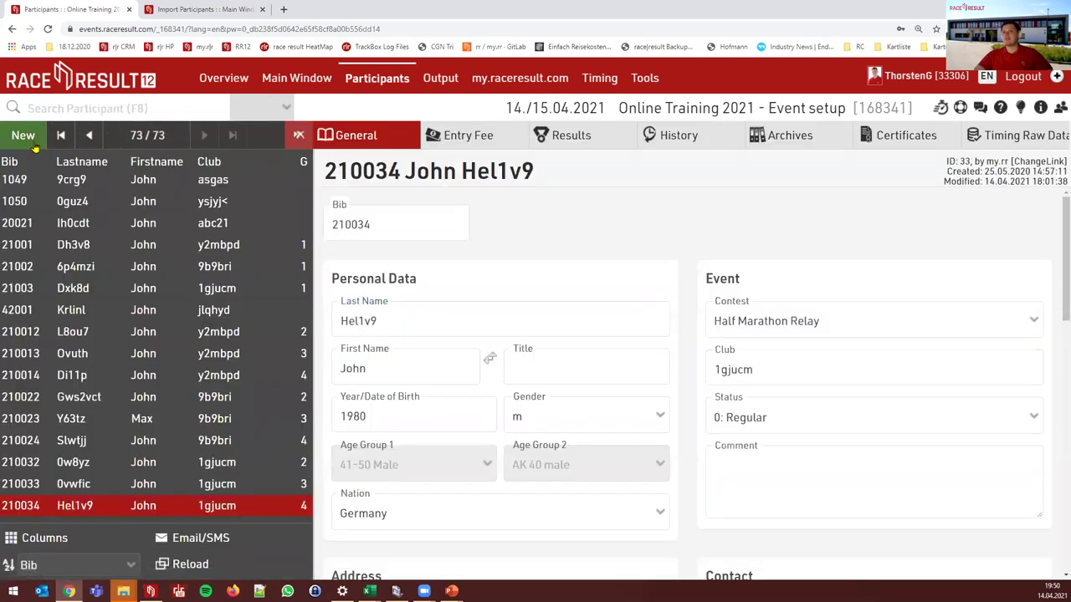
pyautogui.click(33, 143)
pyautogui.write('21000')
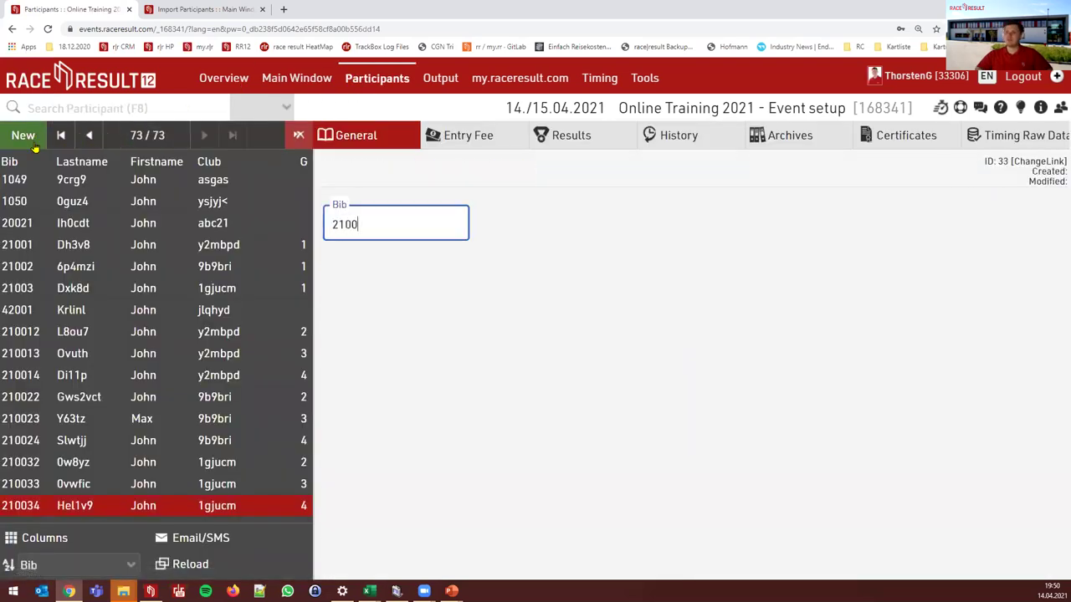
pyautogui.press('Return')
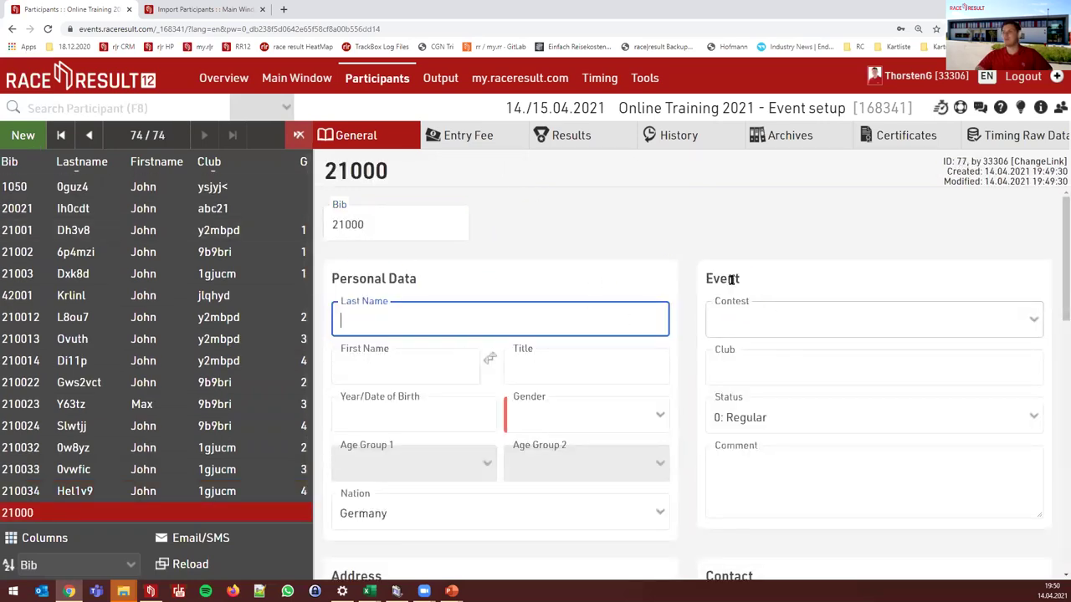
# - Assign that participant to Marathon, then change its contest to Marathon relay
pyautogui.click(745, 317)
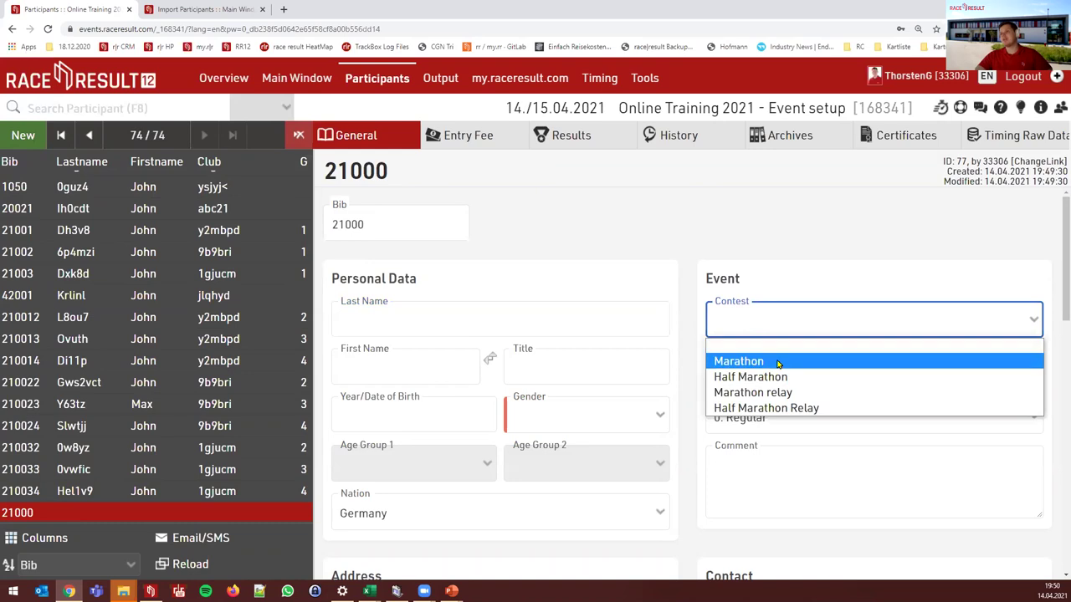
pyautogui.click(760, 358)
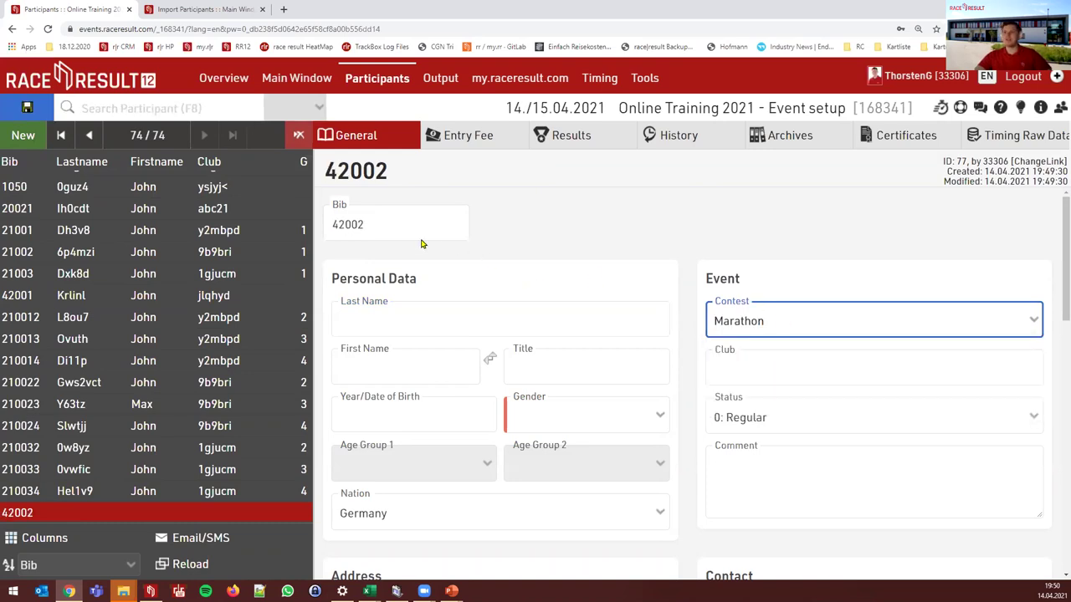
pyautogui.click(759, 316)
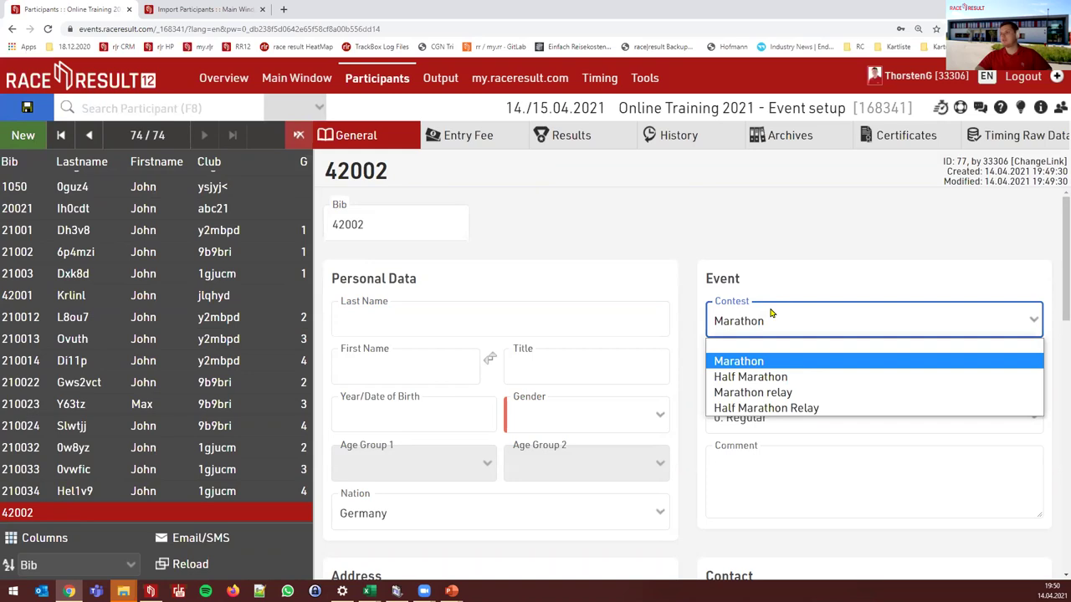
pyautogui.click(787, 393)
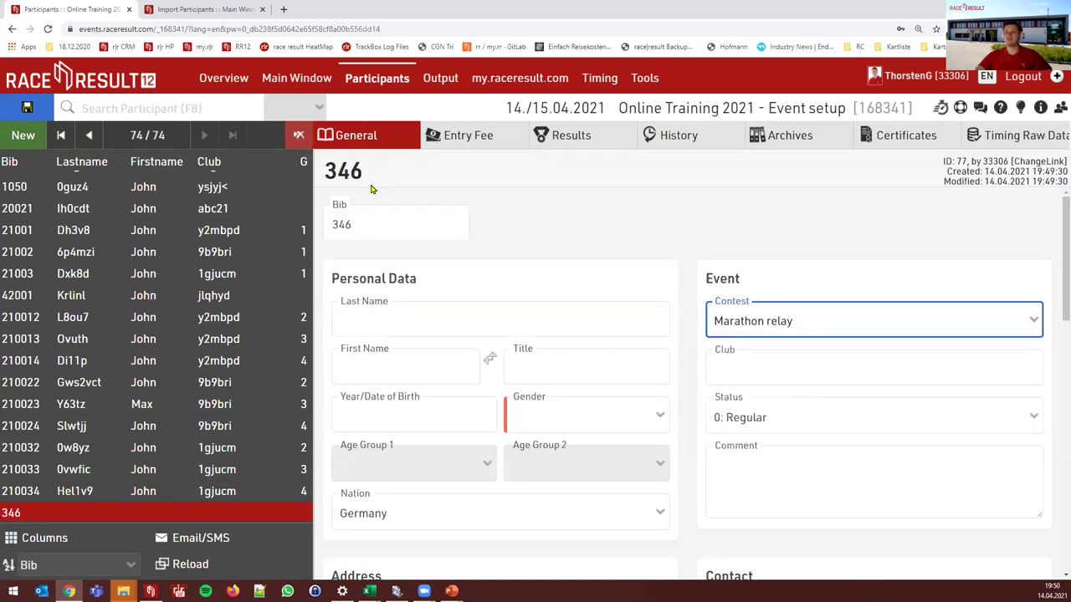
pyautogui.click(280, 77)
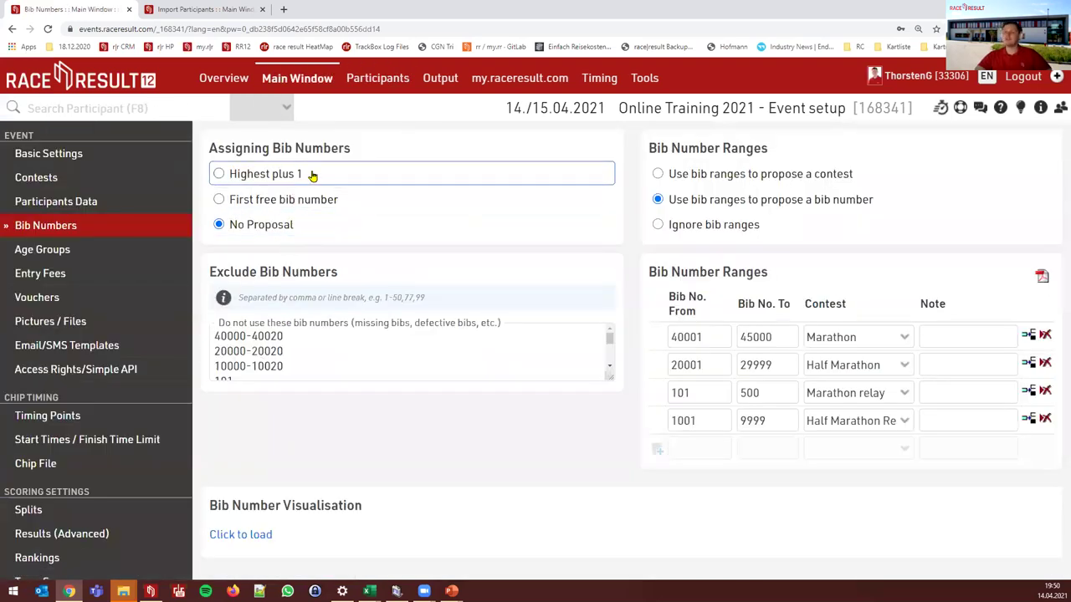
# - Add another participant and move its contest from Marathon relay to Half Marathon Relay
pyautogui.click(378, 77)
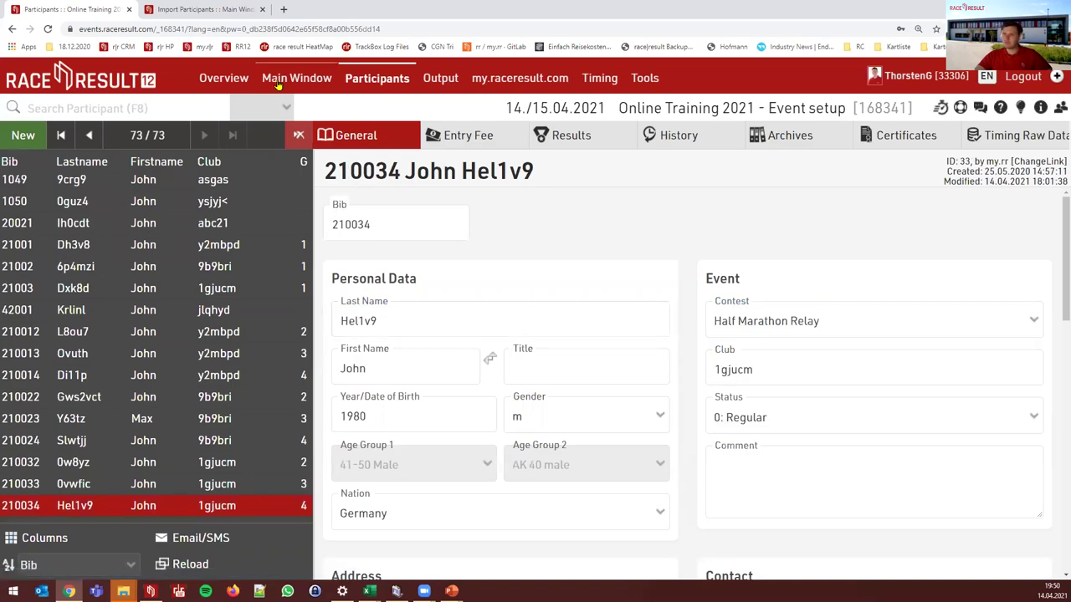
pyautogui.click(23, 134)
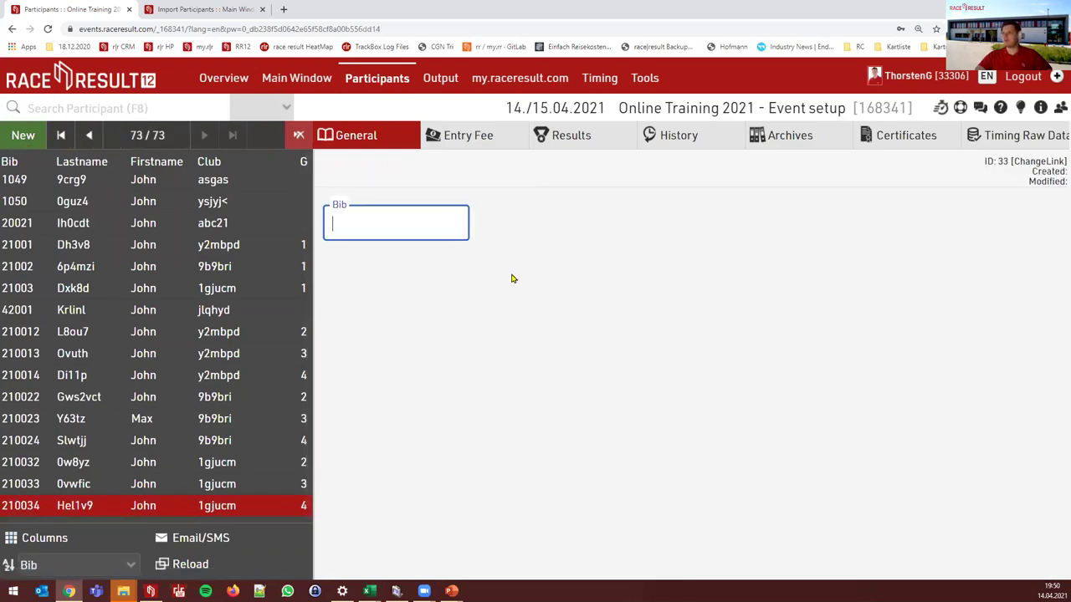
pyautogui.press('Return')
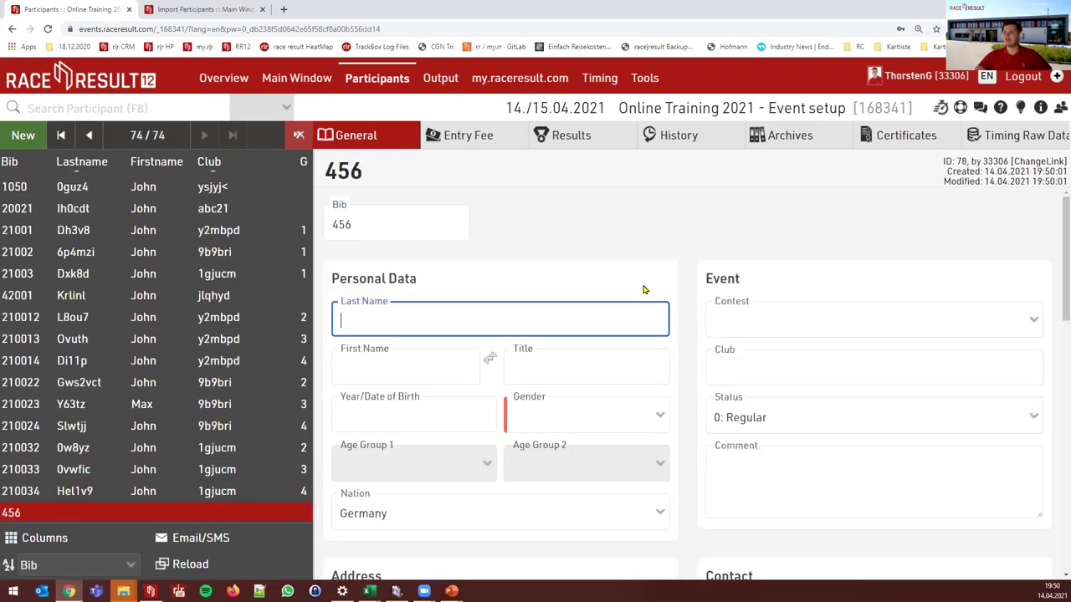
pyautogui.click(735, 317)
pyautogui.click(763, 392)
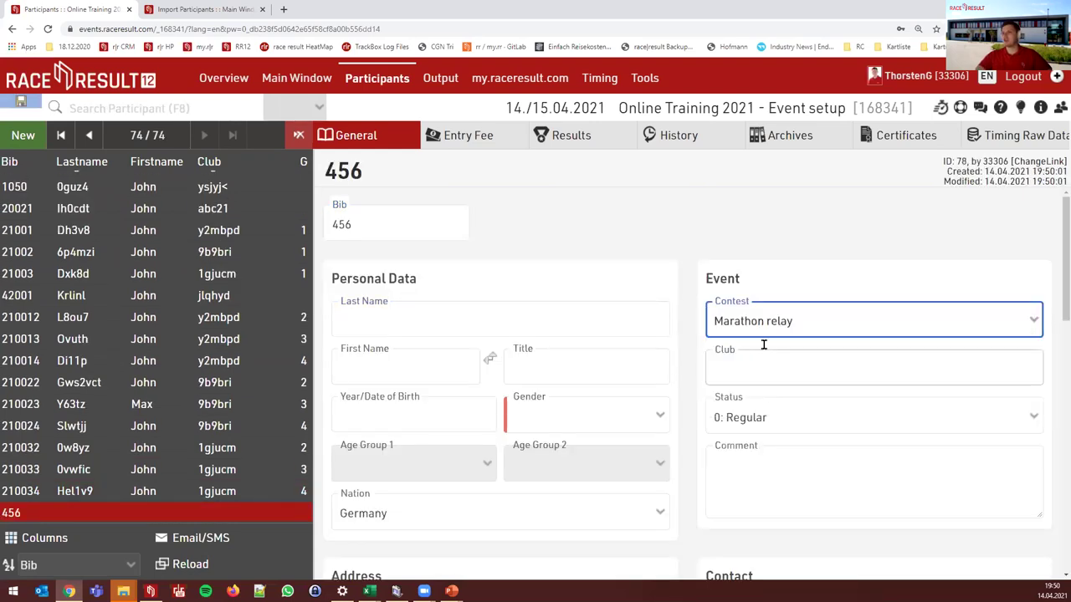
pyautogui.click(765, 321)
pyautogui.click(778, 408)
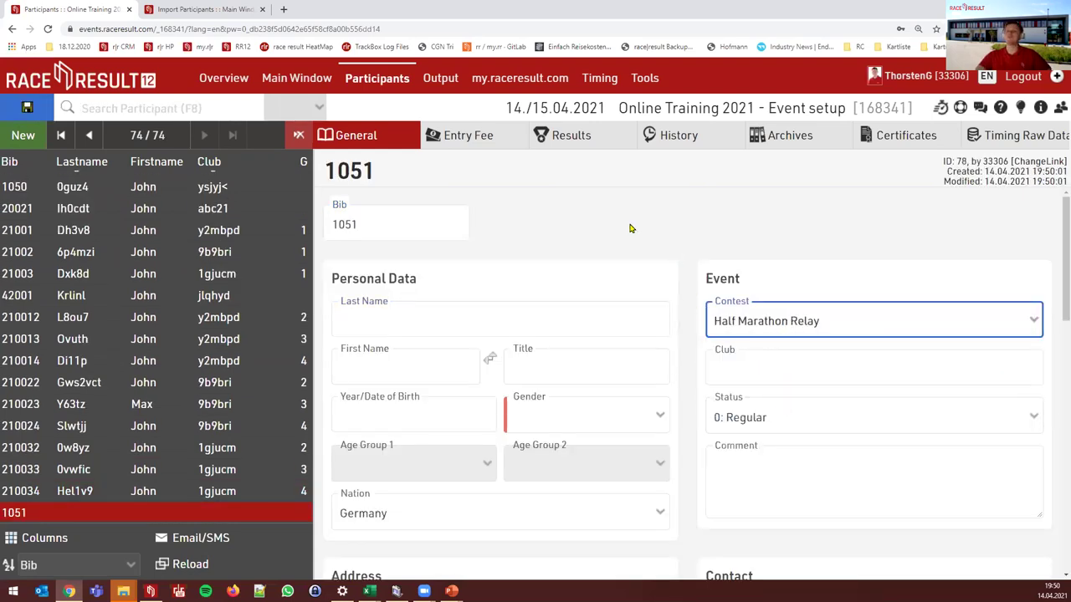
pyautogui.click(308, 78)
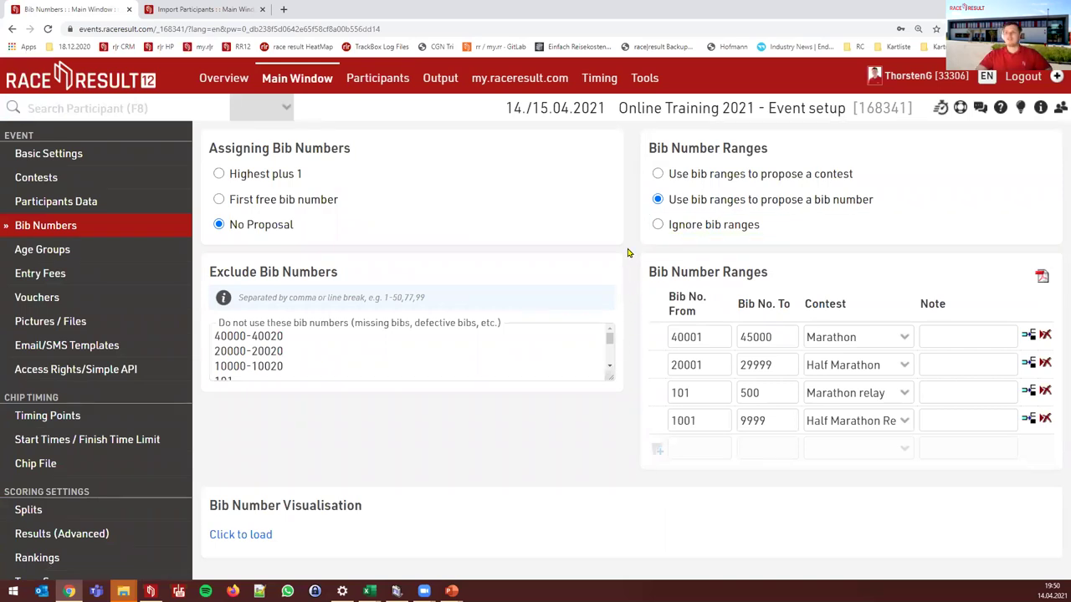
# - Load the Bib Number Visualisation and open bib 20021 in the Half Marathon grid
pyautogui.scroll(-1, 502, 360)
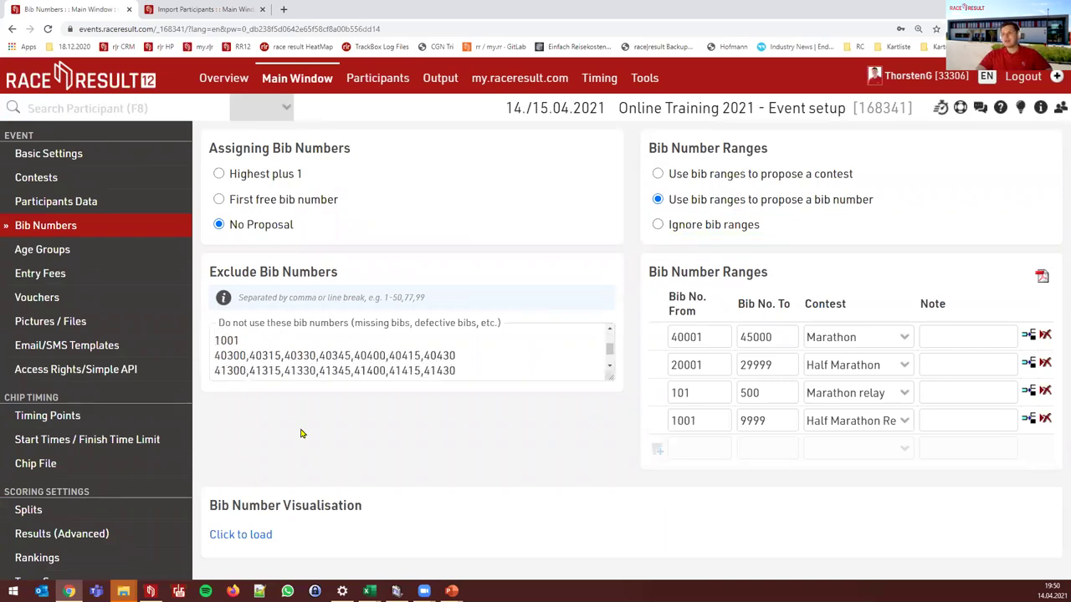
pyautogui.click(251, 535)
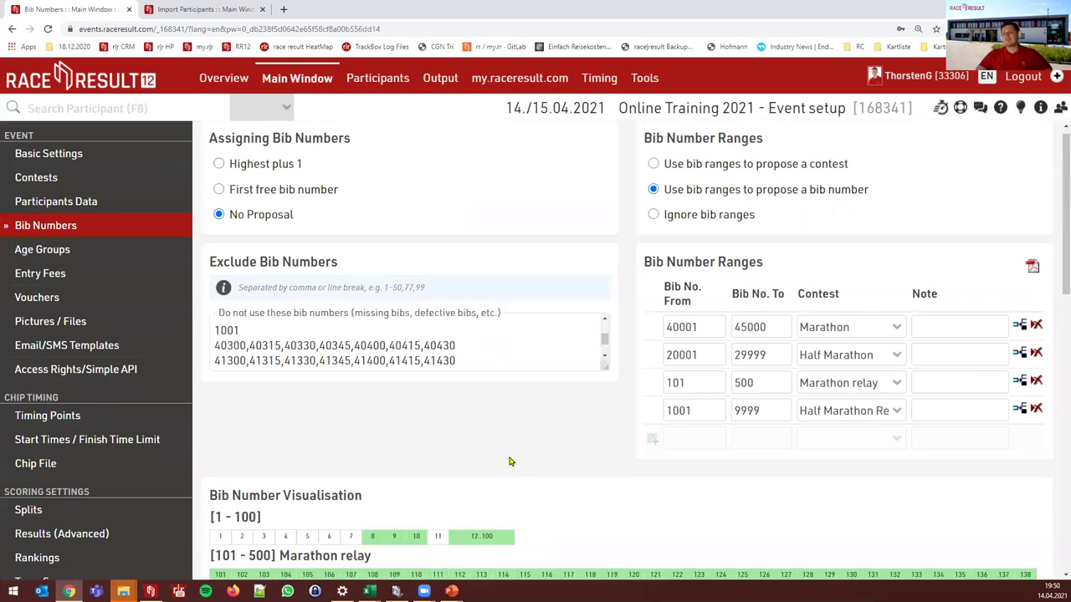
pyautogui.scroll(-2, 552, 321)
pyautogui.scroll(-2, 614, 291)
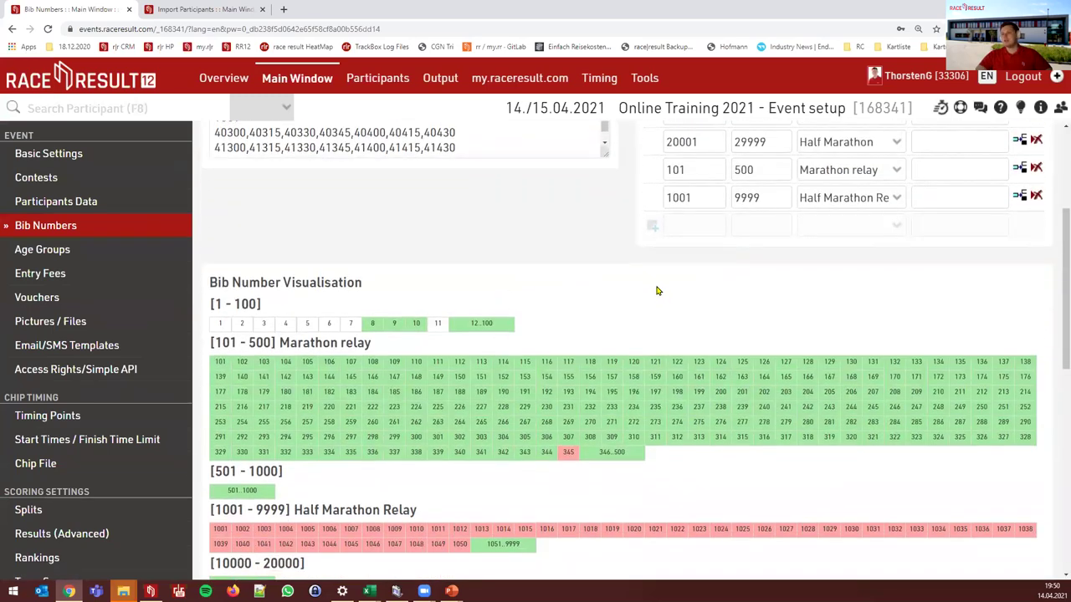
pyautogui.scroll(-1, 589, 233)
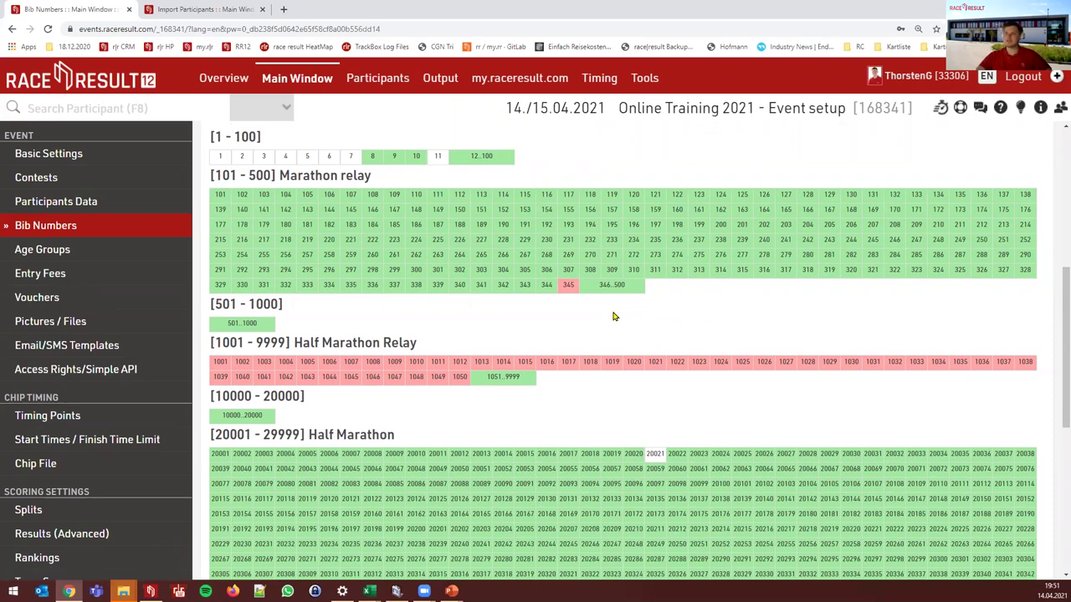
pyautogui.scroll(1, 607, 315)
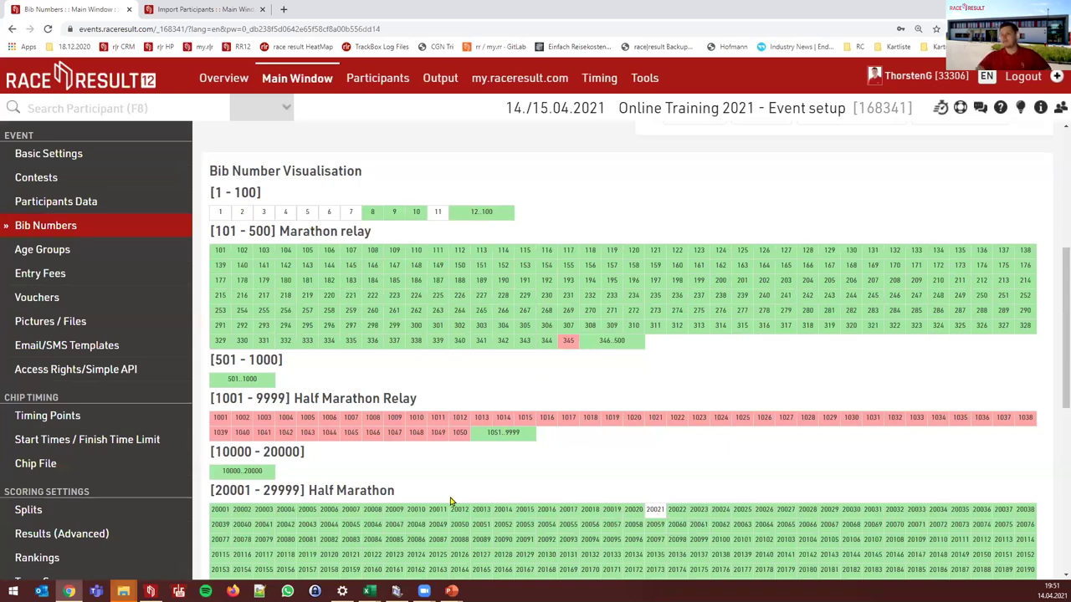
pyautogui.moveTo(402, 492); pyautogui.dragTo(303, 491)
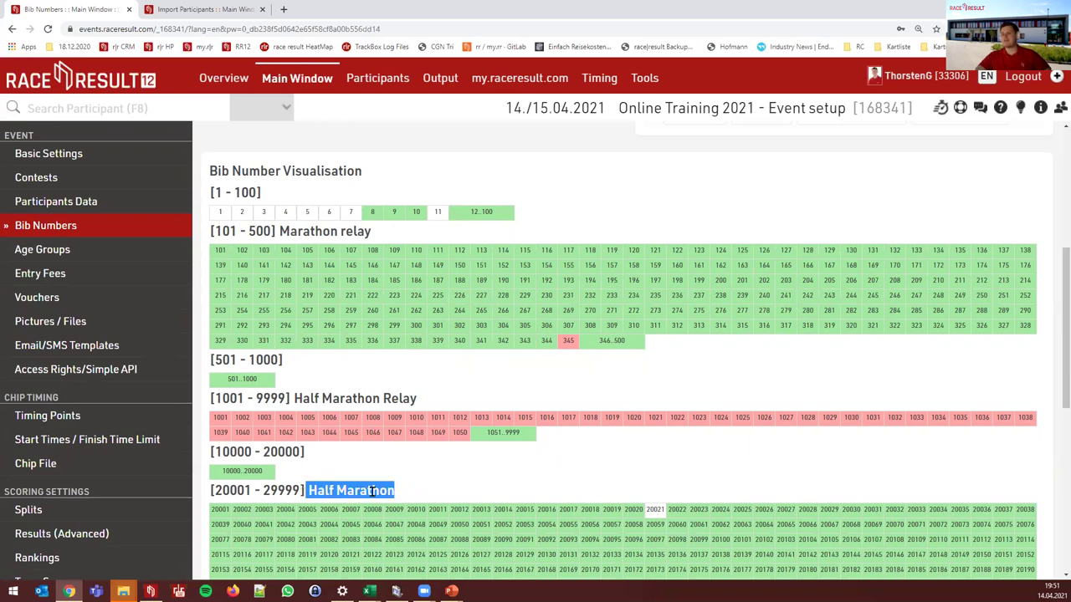
pyautogui.click(660, 512)
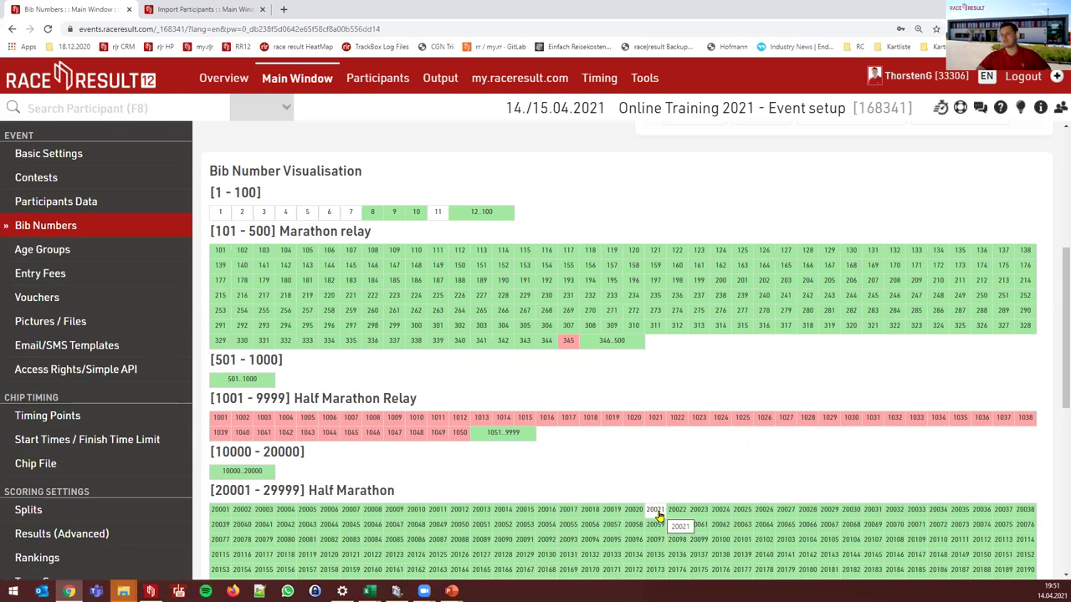
pyautogui.click(659, 512)
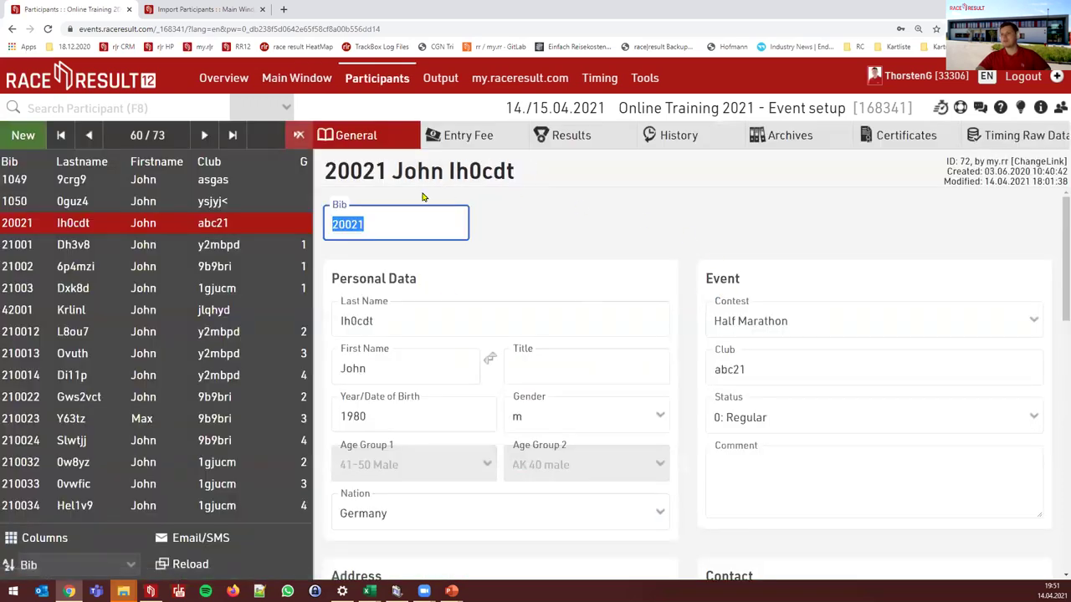
# - Check the participant's contest list, then open and close red bib 345 in the Marathon relay grid
pyautogui.click(805, 321)
pyautogui.click(805, 322)
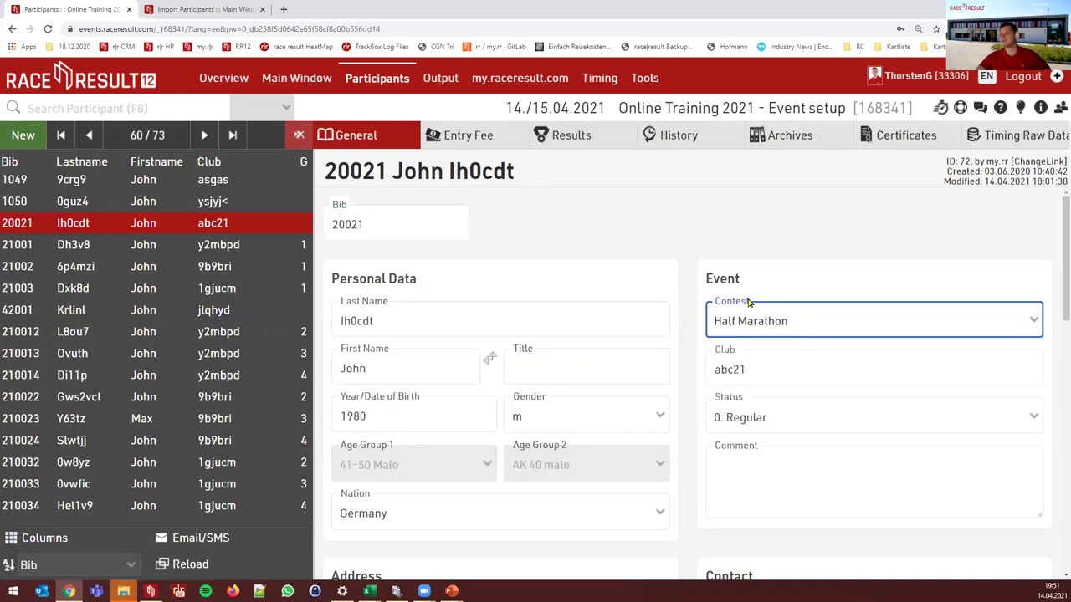
pyautogui.click(280, 87)
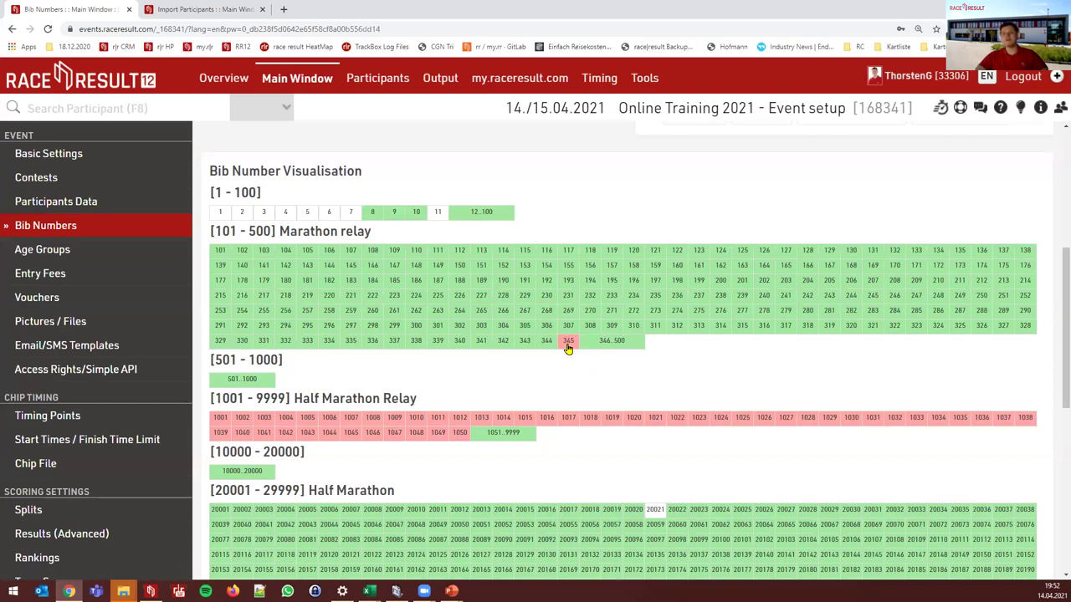
pyautogui.moveTo(368, 237); pyautogui.dragTo(279, 238)
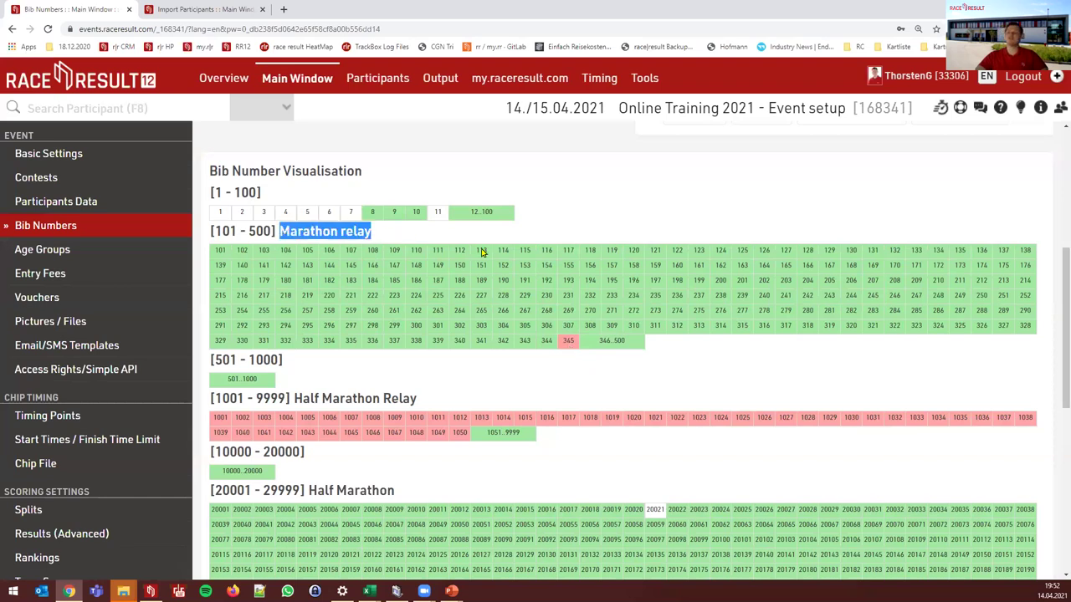
pyautogui.click(564, 343)
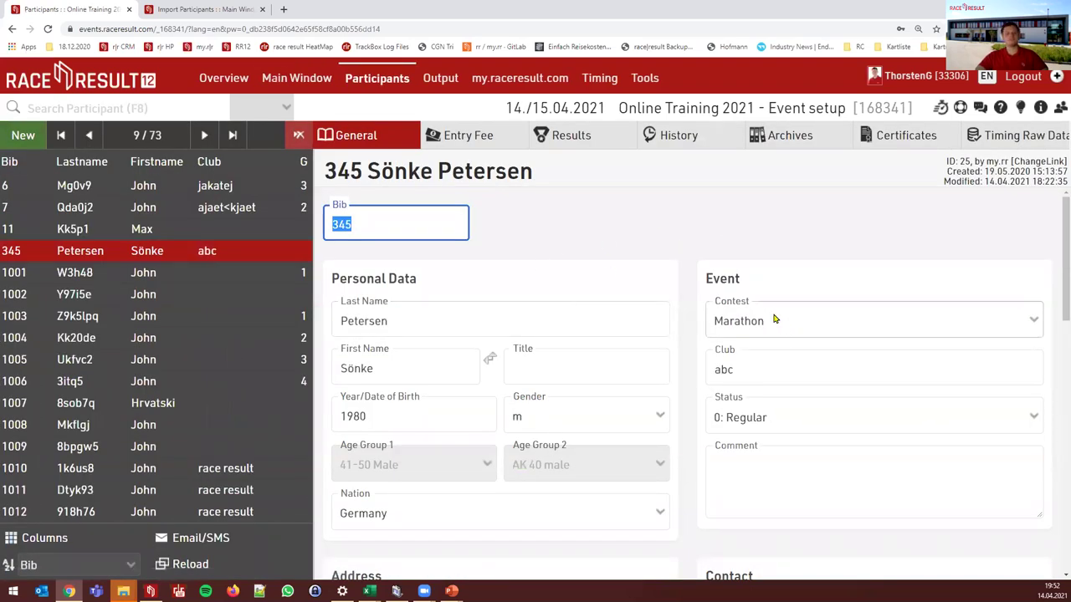
pyautogui.press('Escape')
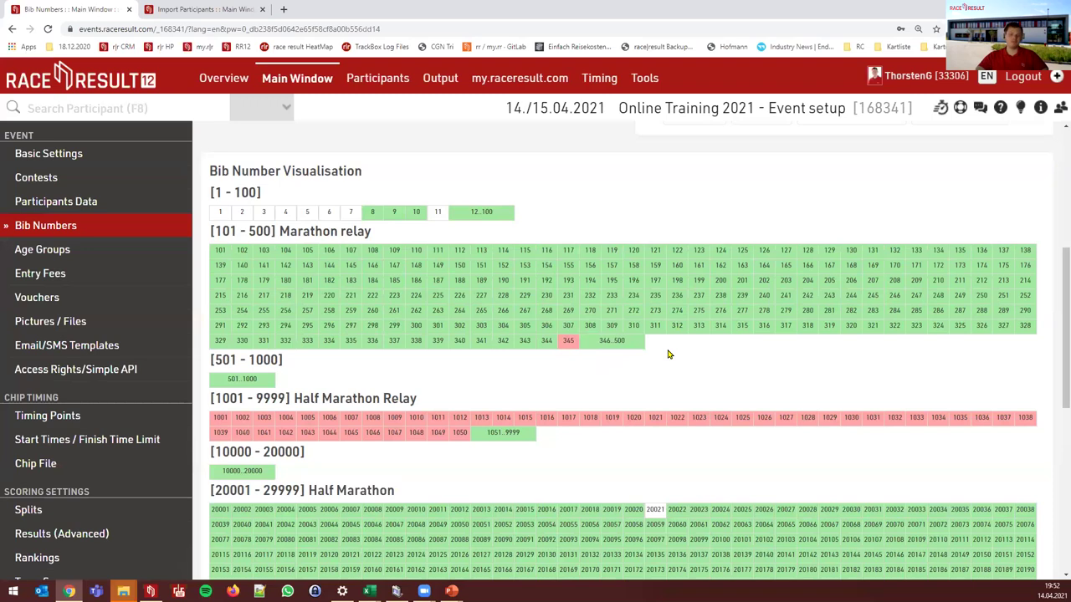
# - Open the Age Groups settings and base age groups on Date of birth
pyautogui.click(132, 249)
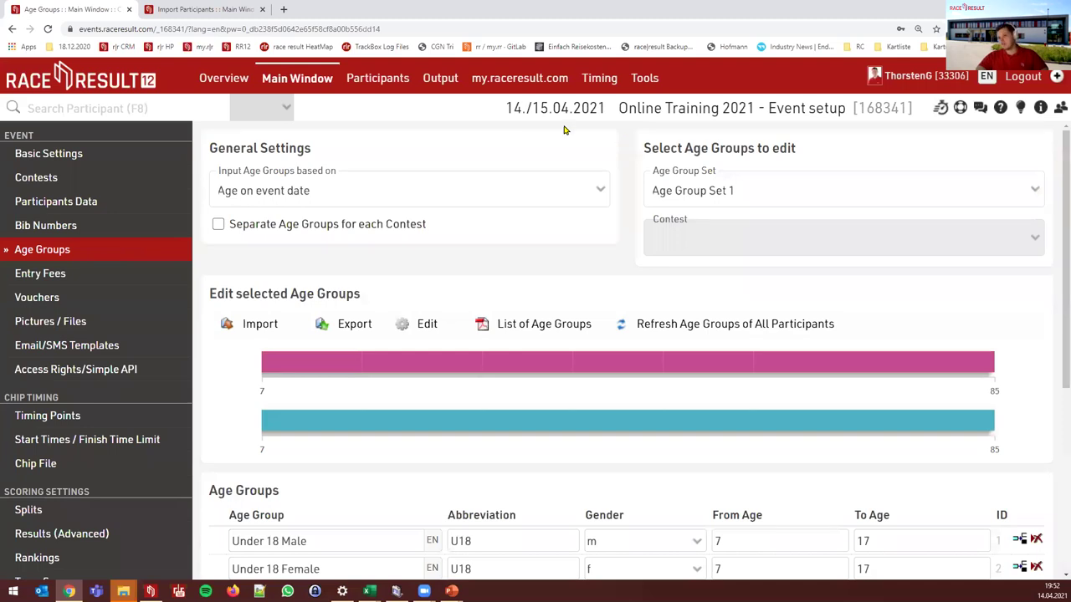
pyautogui.click(346, 195)
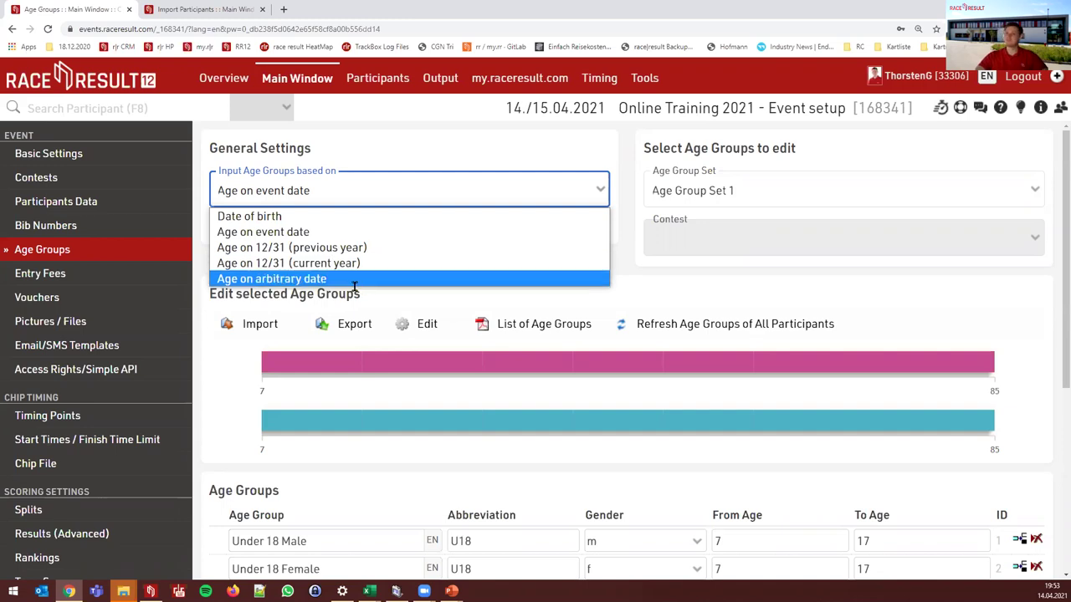
pyautogui.click(651, 281)
pyautogui.click(272, 185)
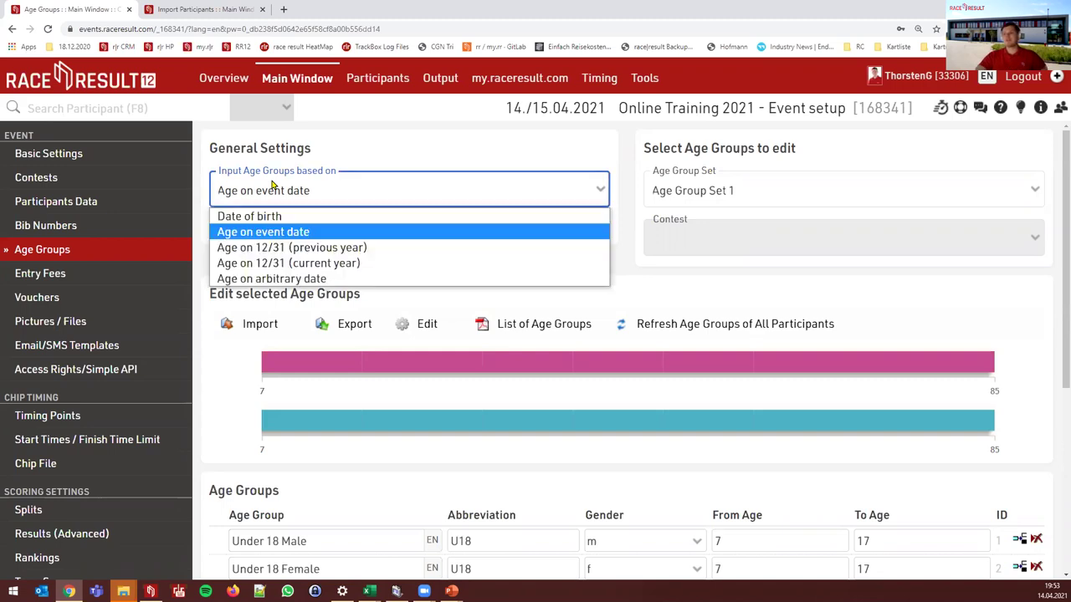
pyautogui.click(350, 219)
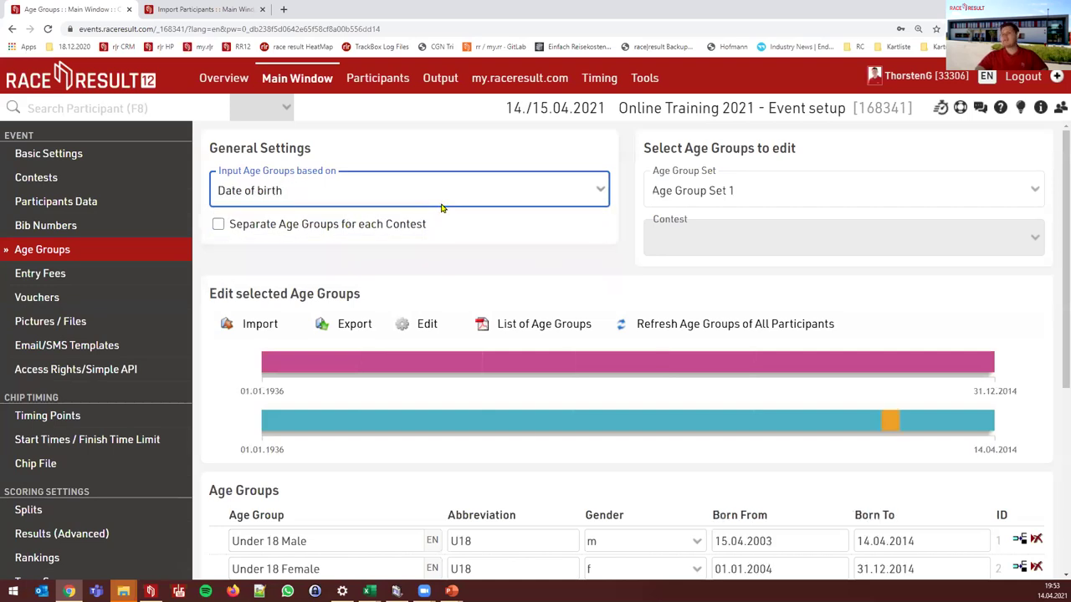
# - Review the year-shift options unchanged, then base age groups on Age on event date again
pyautogui.scroll(-1, 585, 334)
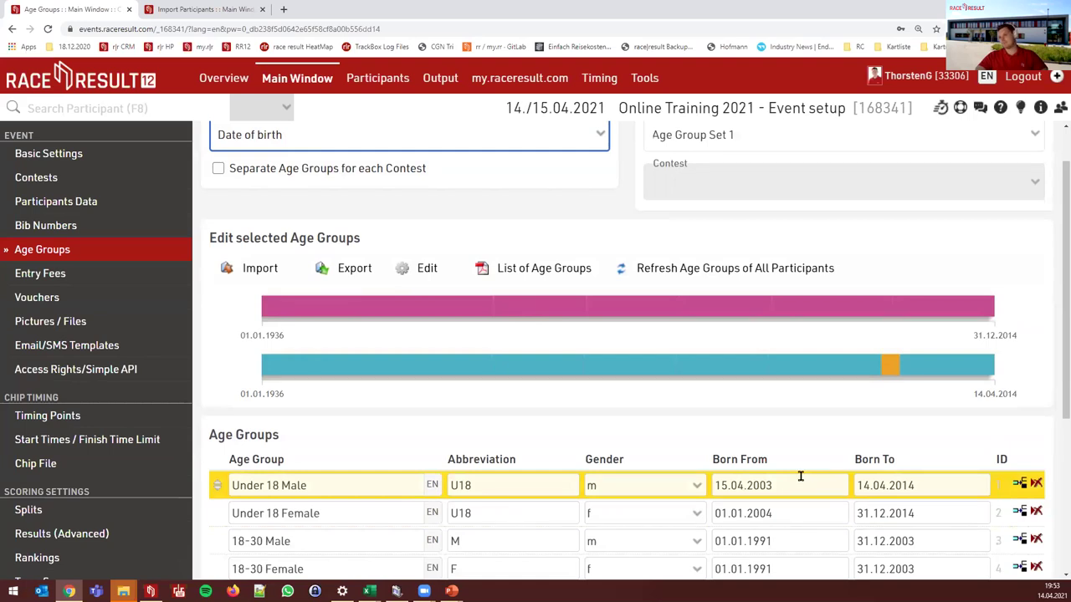
pyautogui.click(410, 270)
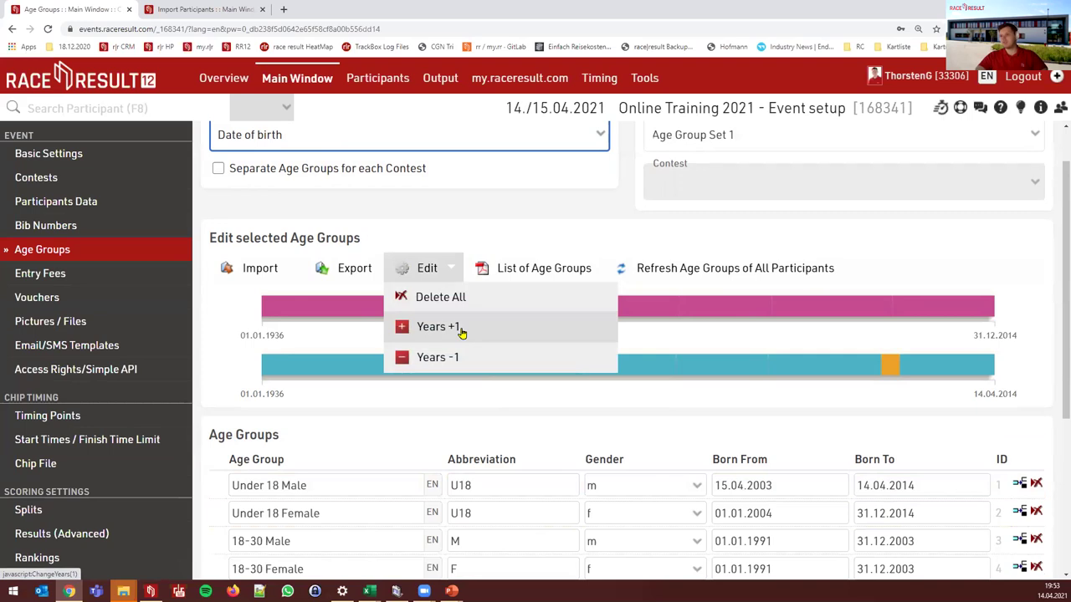
pyautogui.click(679, 426)
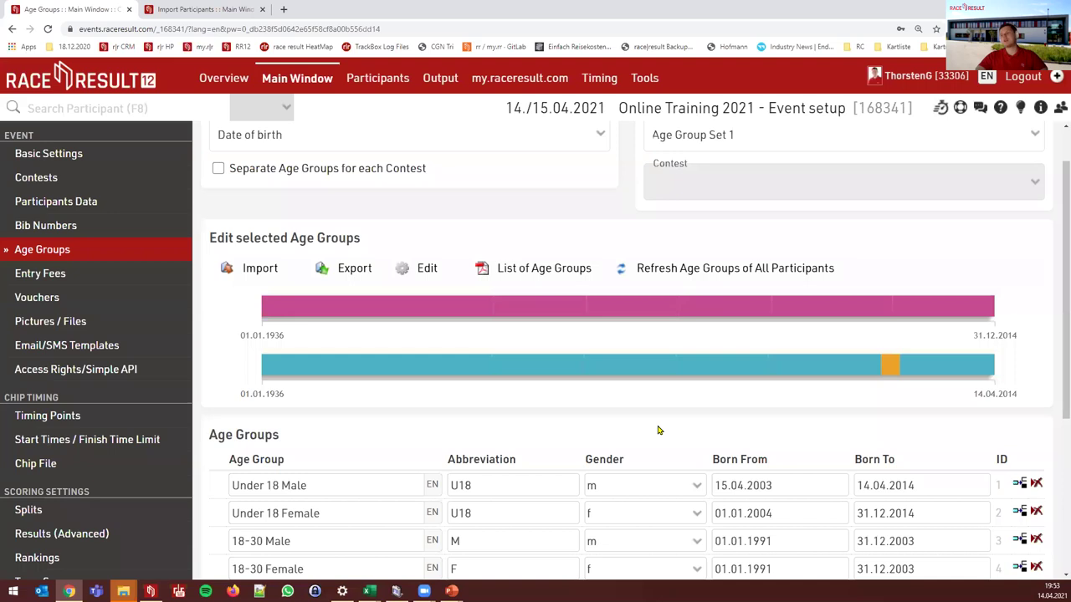
pyautogui.scroll(1, 644, 401)
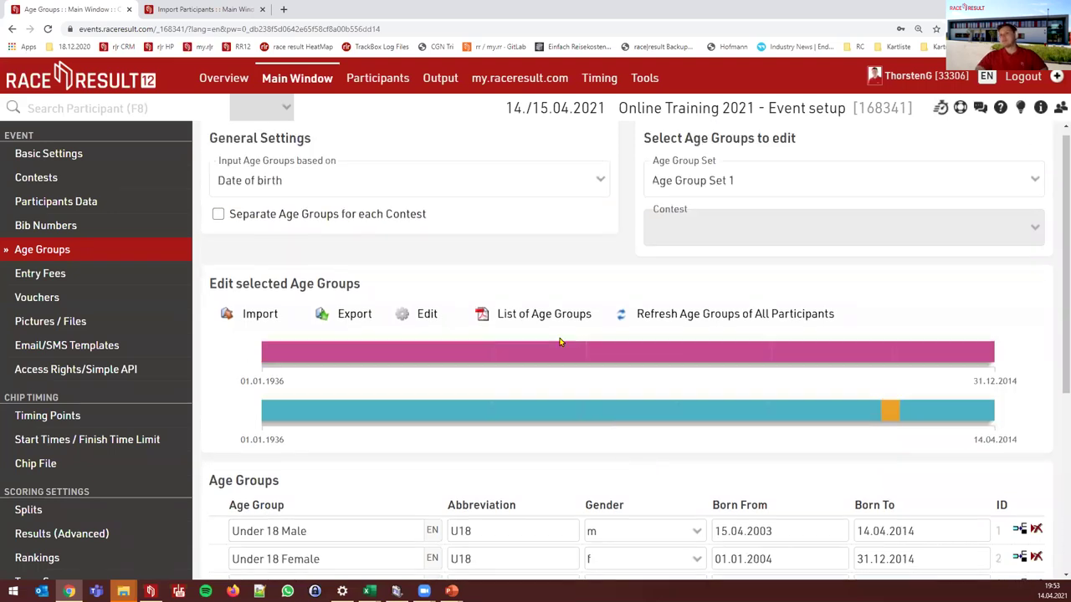
pyautogui.click(293, 191)
pyautogui.click(293, 231)
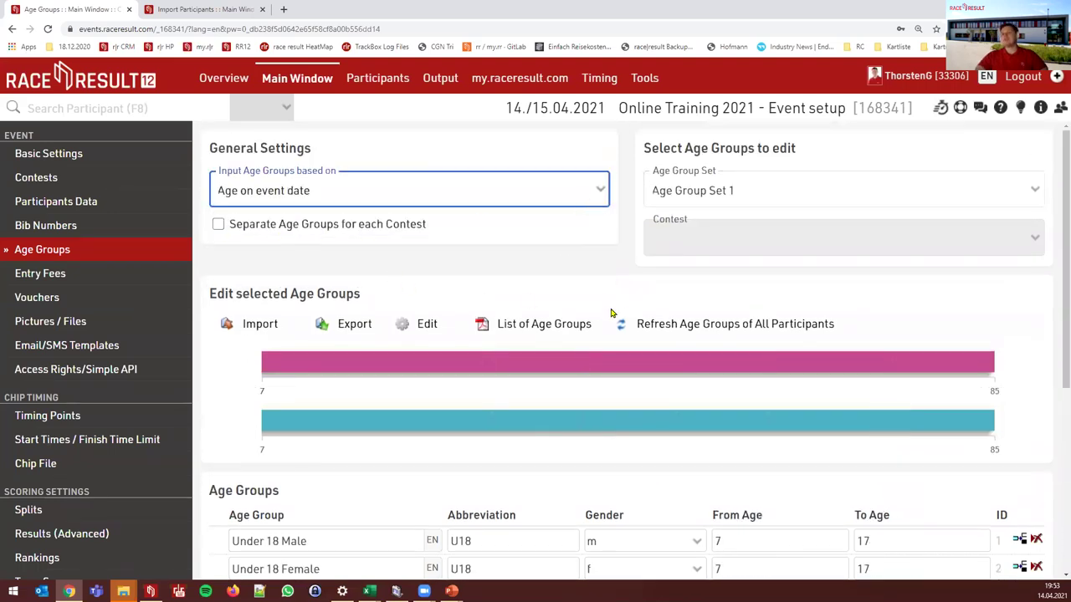
pyautogui.scroll(-1, 635, 251)
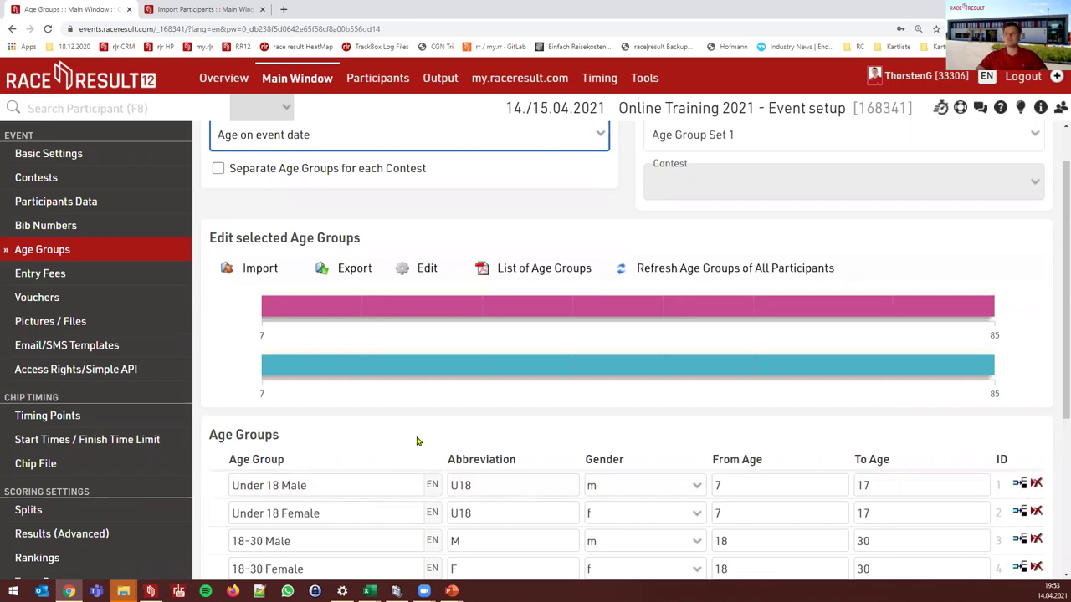
pyautogui.scroll(2, 584, 430)
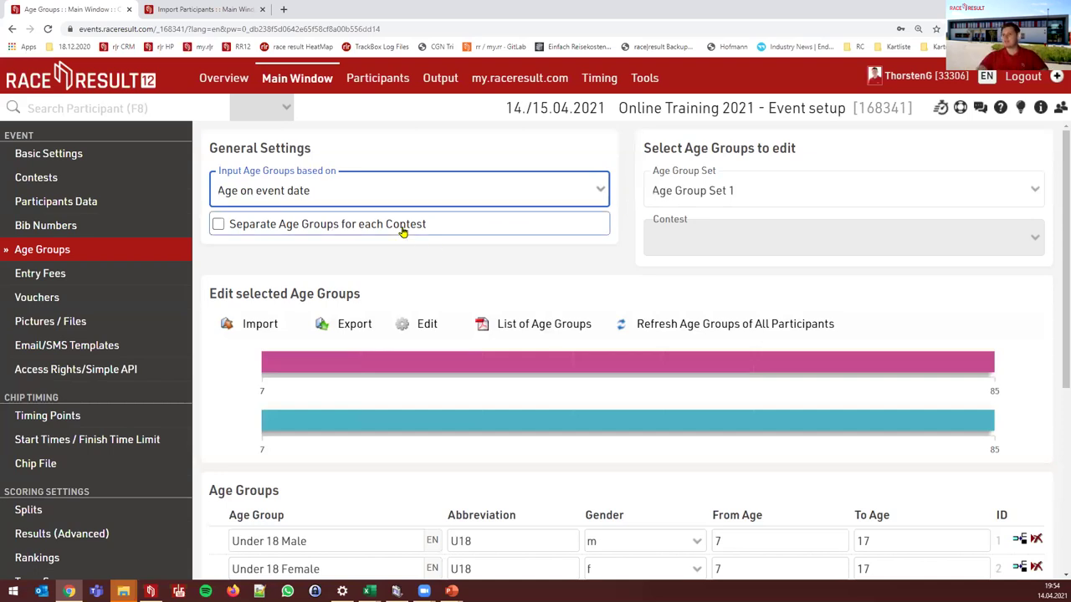
# - Try separate age groups per contest with Marathon selected, then turn the option off
pyautogui.click(338, 228)
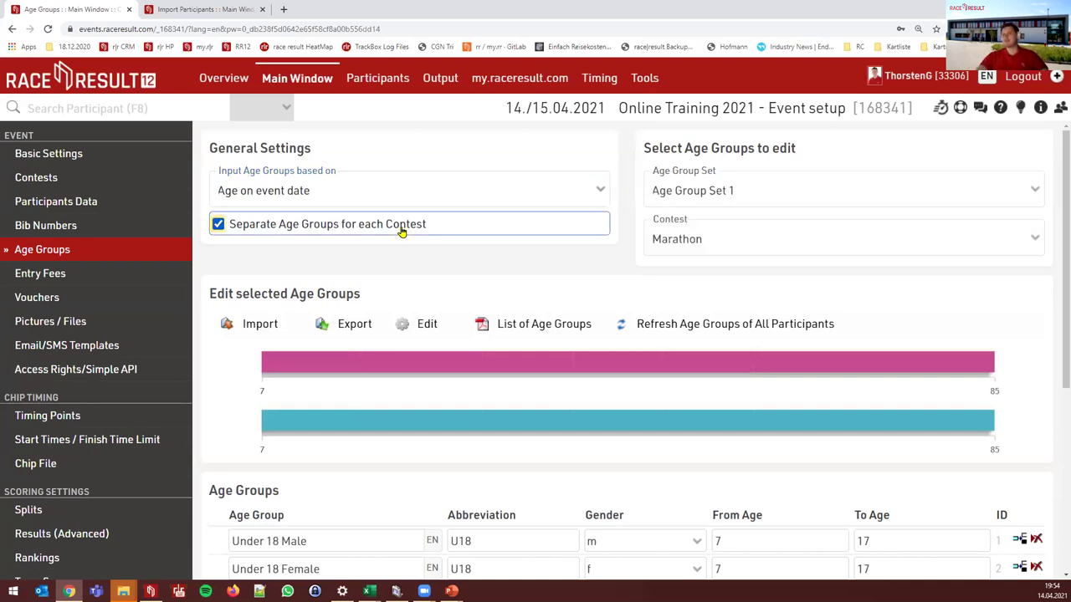
pyautogui.click(738, 251)
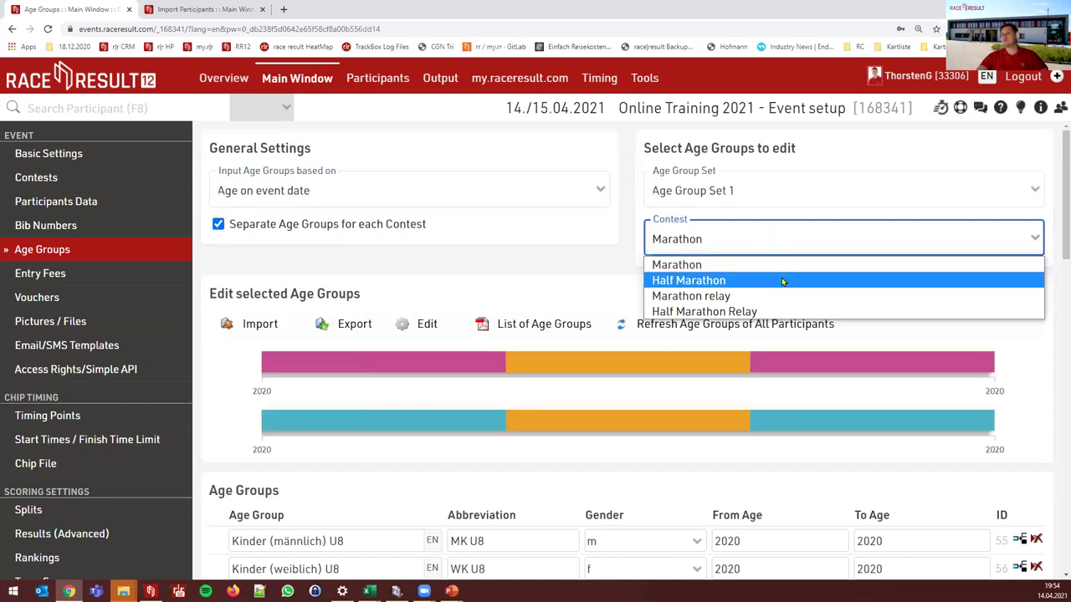
pyautogui.click(600, 263)
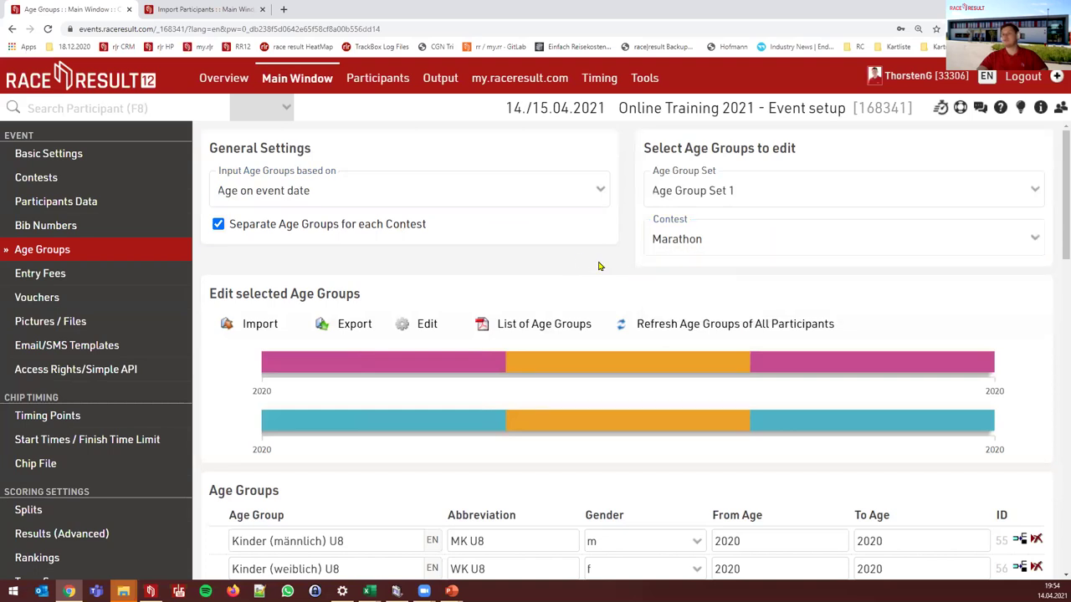
pyautogui.scroll(-1, 578, 263)
pyautogui.scroll(-1, 703, 393)
pyautogui.scroll(1, 707, 369)
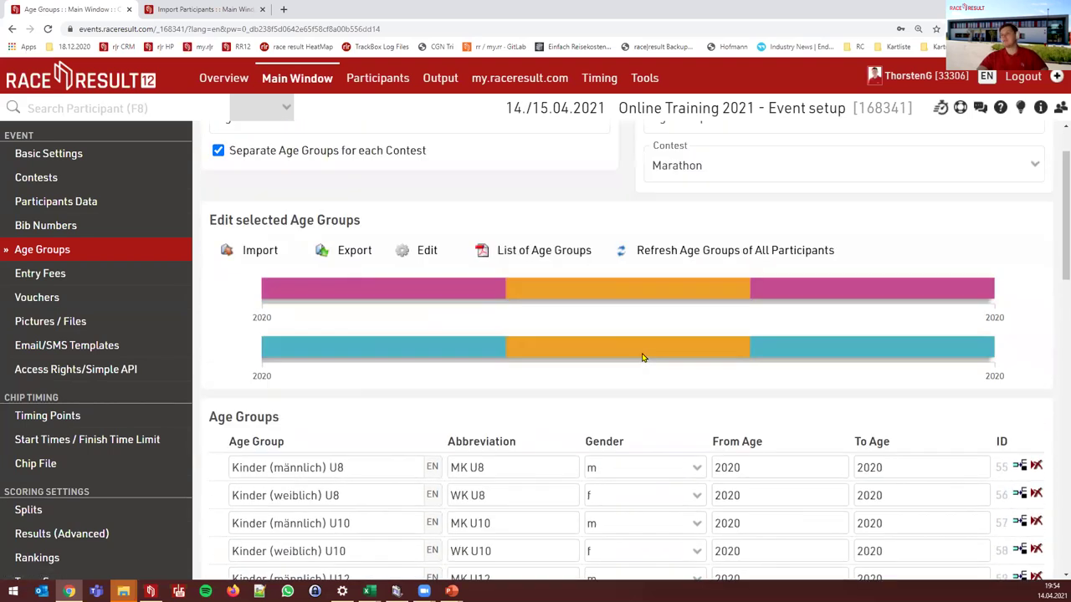
pyautogui.moveTo(572, 310)
pyautogui.scroll(1, 572, 311)
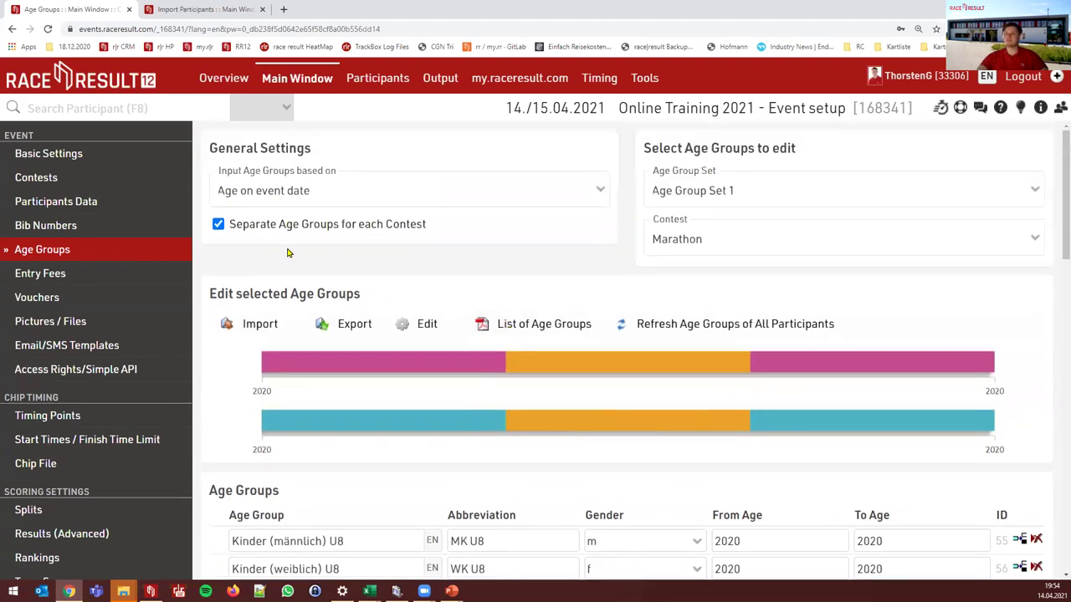
pyautogui.click(248, 232)
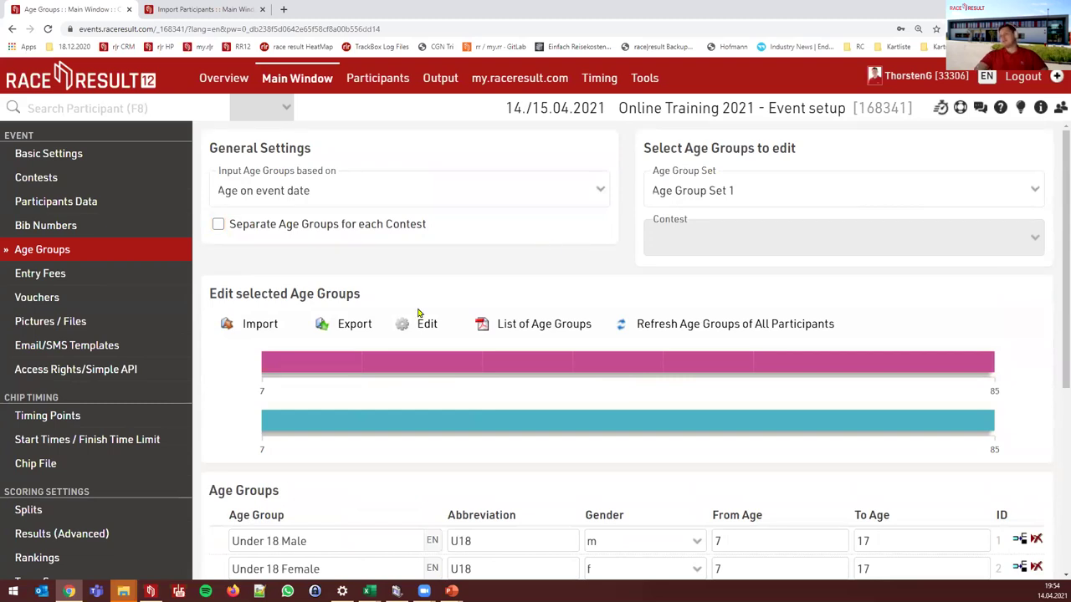
pyautogui.scroll(-1, 342, 463)
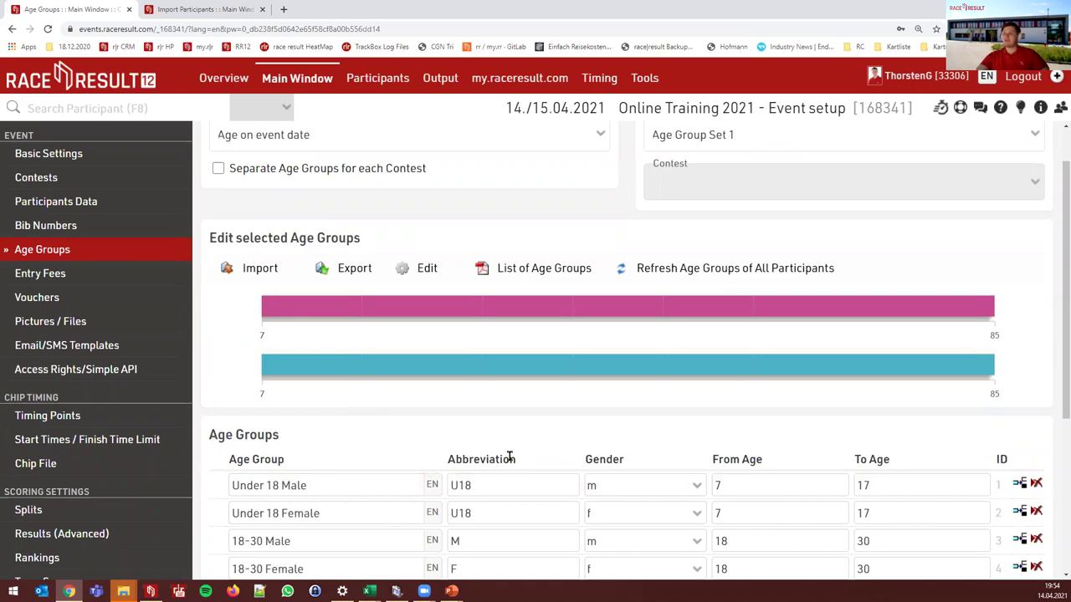
pyautogui.click(503, 485)
pyautogui.scroll(-1, 321, 472)
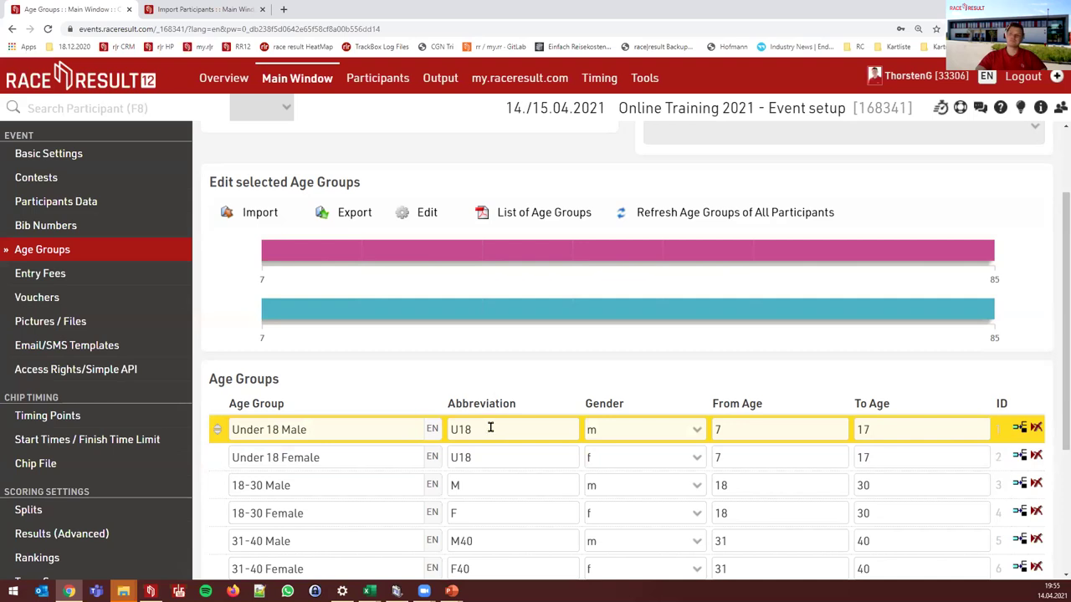
pyautogui.scroll(2, 471, 399)
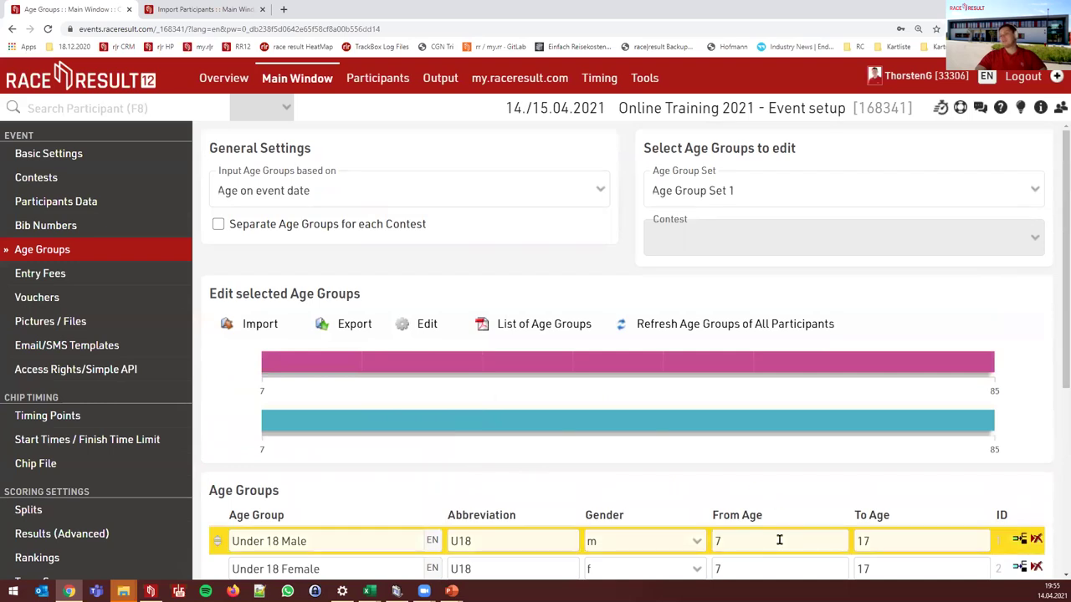
pyautogui.click(259, 325)
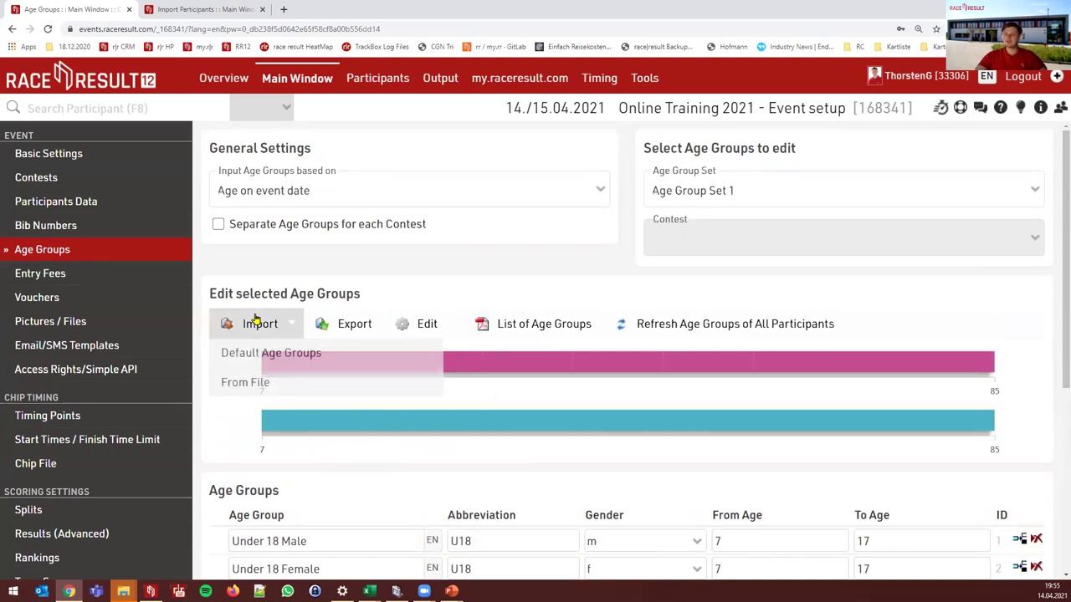
pyautogui.moveTo(291, 354)
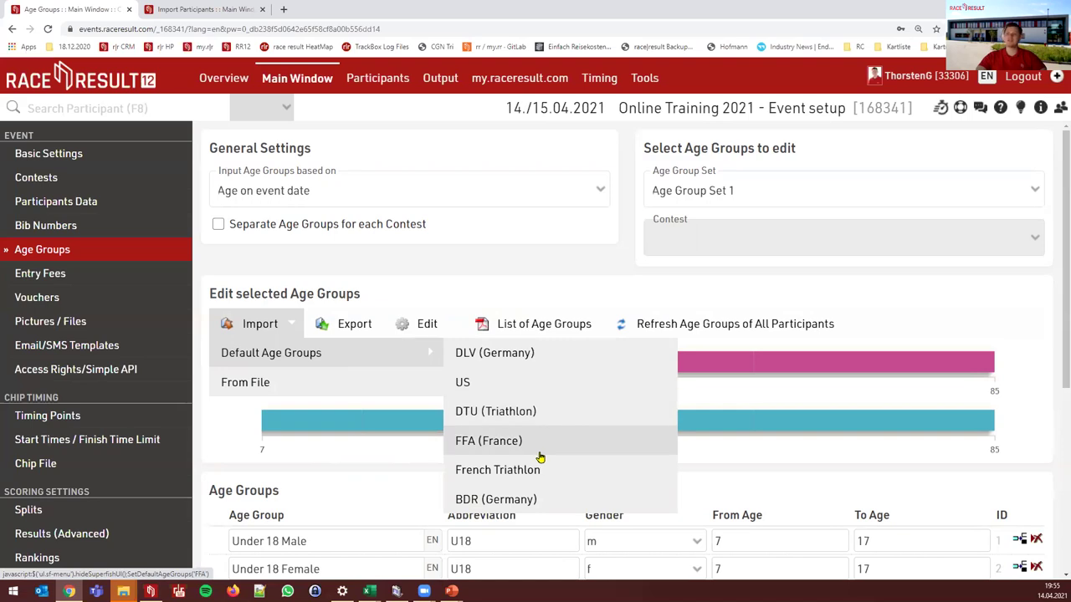
pyautogui.moveTo(241, 333)
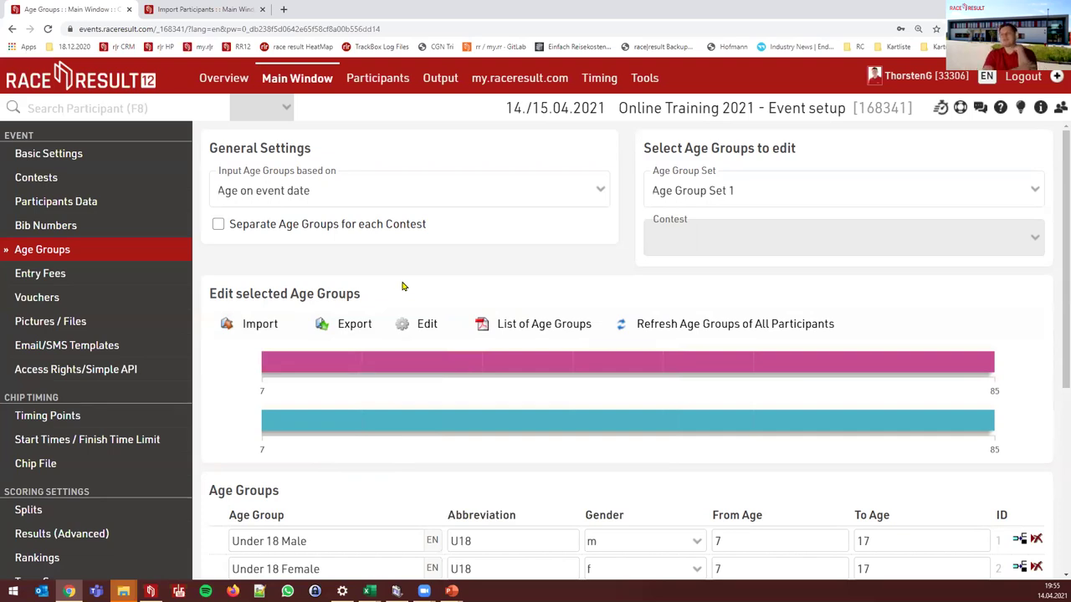
pyautogui.click(274, 325)
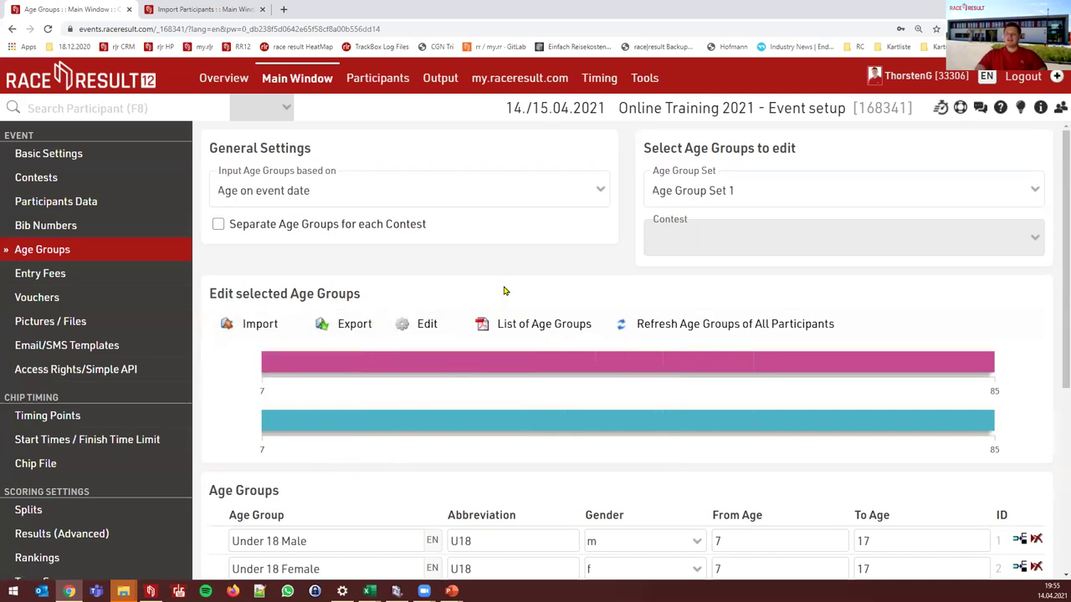
pyautogui.click(756, 193)
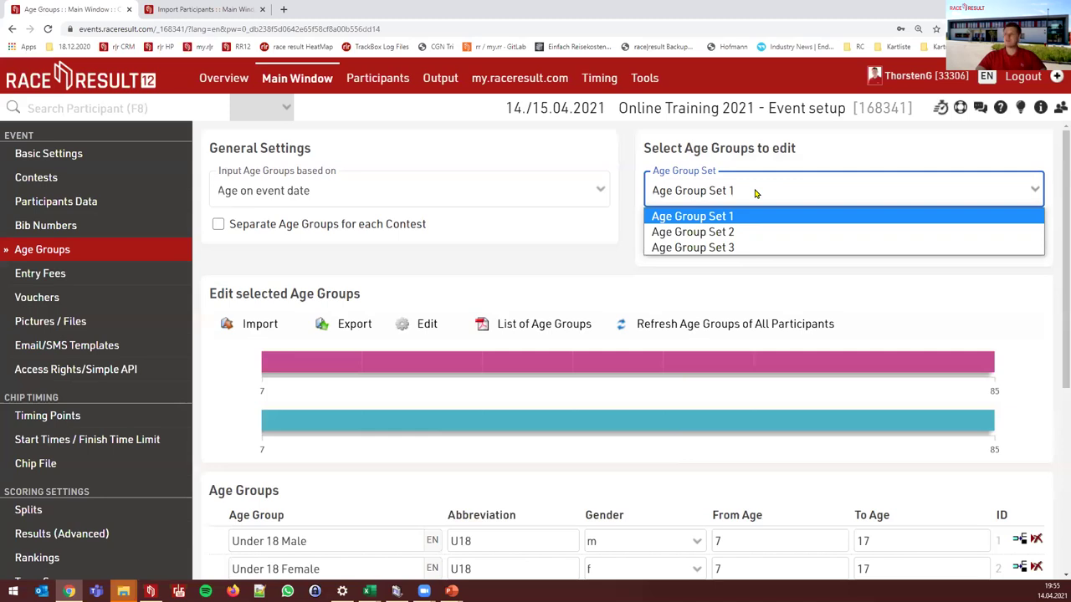
pyautogui.click(717, 148)
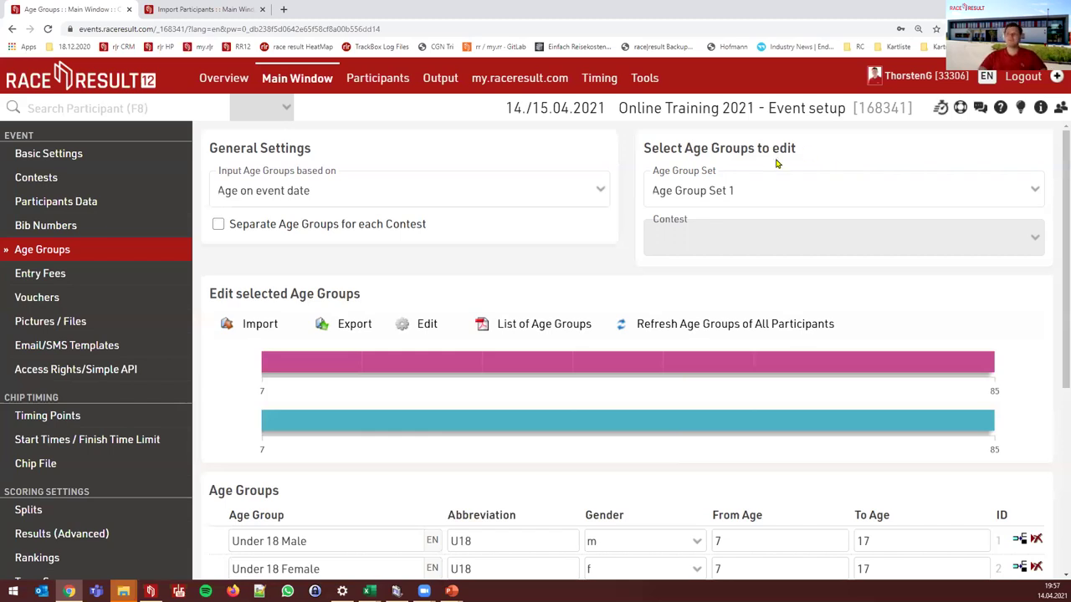
# - Switch to Age Group Set 2 and look over its Kids D groups for ages 0–99
pyautogui.click(758, 201)
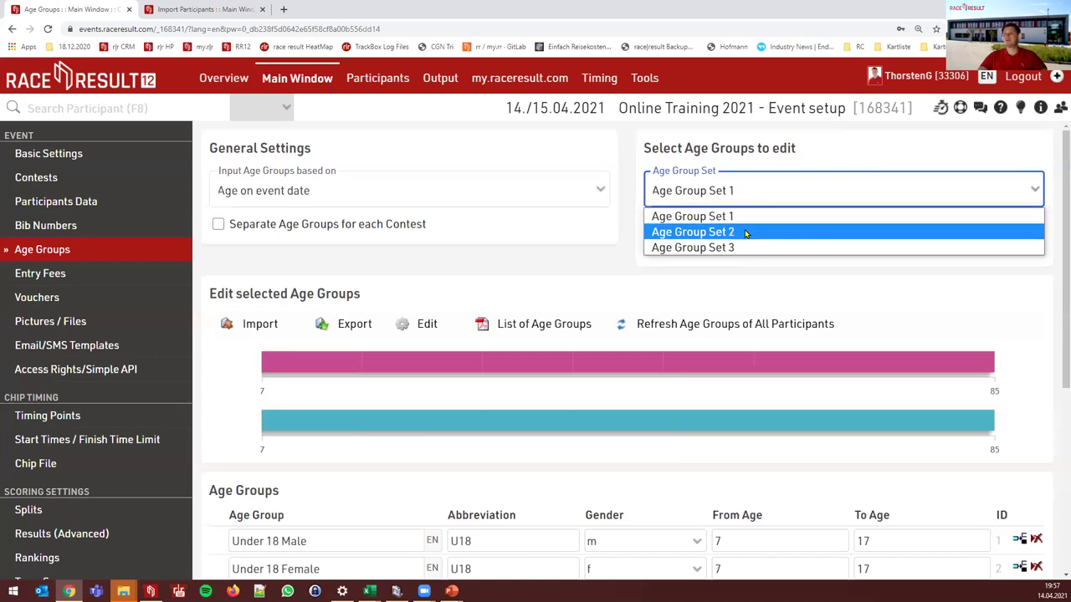
pyautogui.click(746, 233)
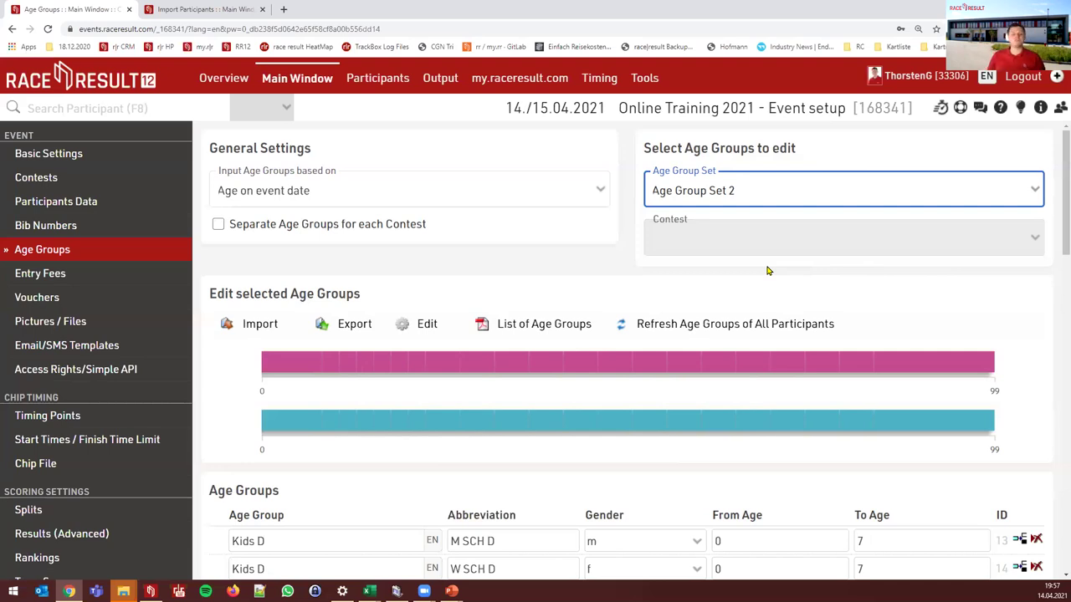
pyautogui.click(624, 244)
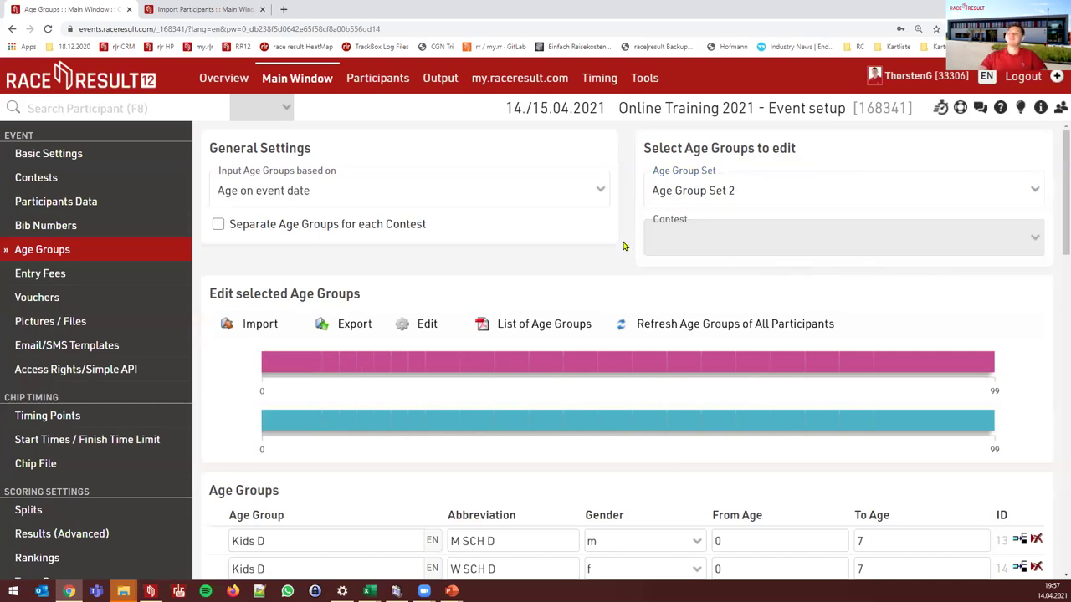
pyautogui.scroll(-1, 624, 243)
pyautogui.scroll(1, 581, 239)
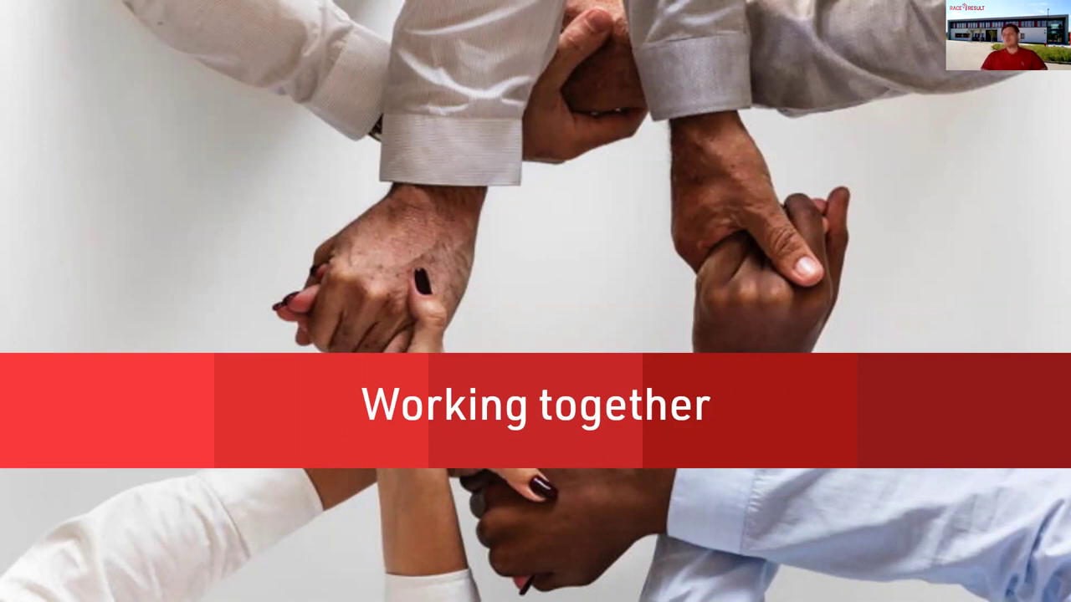
# - Advance to the Access rights slide, then switch back to the event
pyautogui.press('Right')
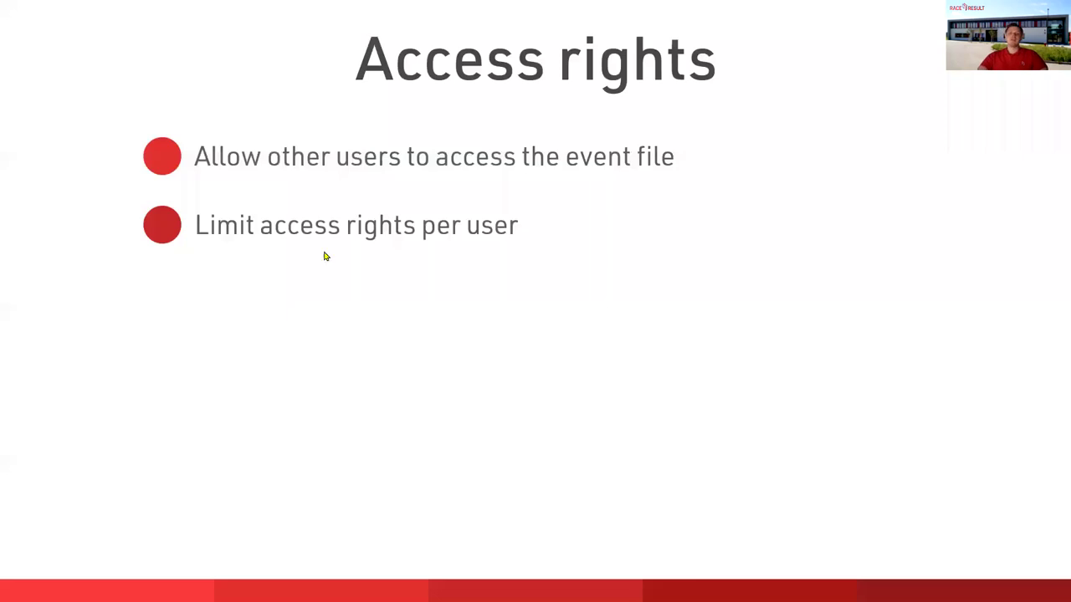
pyautogui.hotkey('alt', 'Tab')
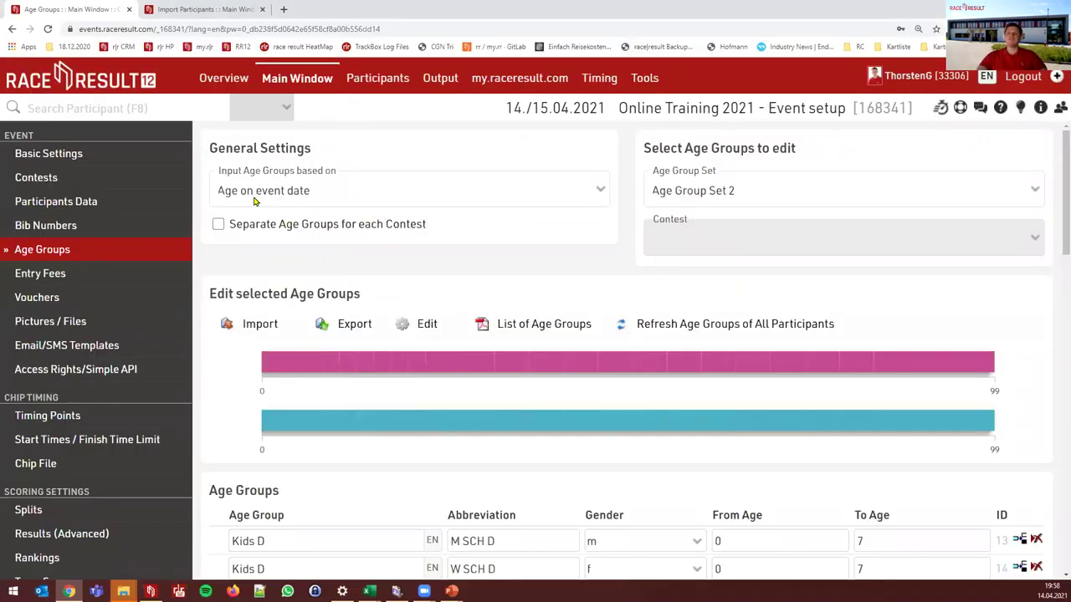
# - Open Access Rights/Simple API and enter the other user's ID as a new user
pyautogui.click(100, 372)
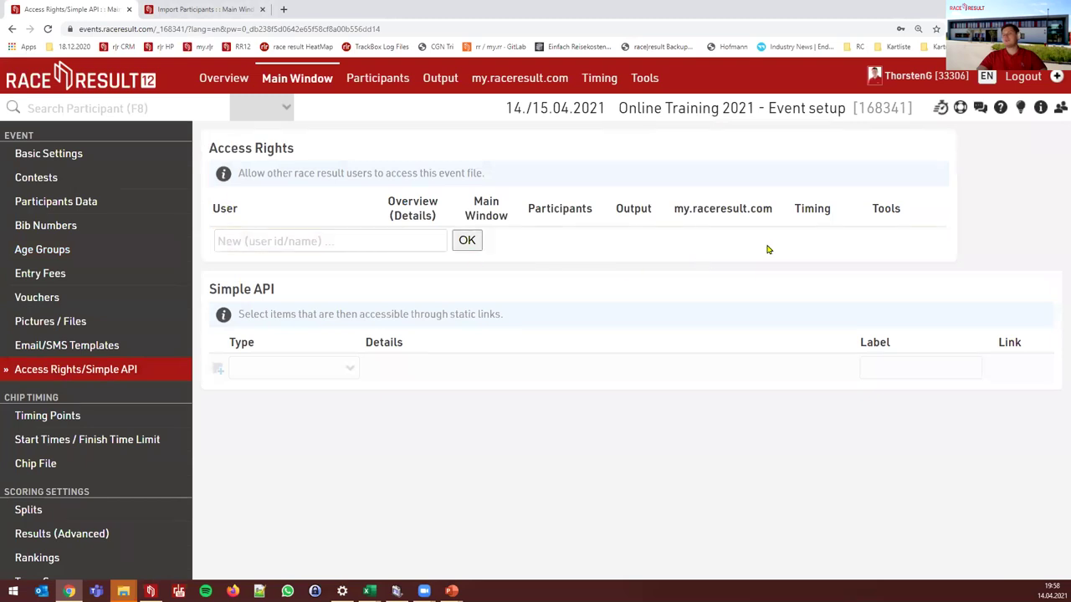
pyautogui.click(299, 241)
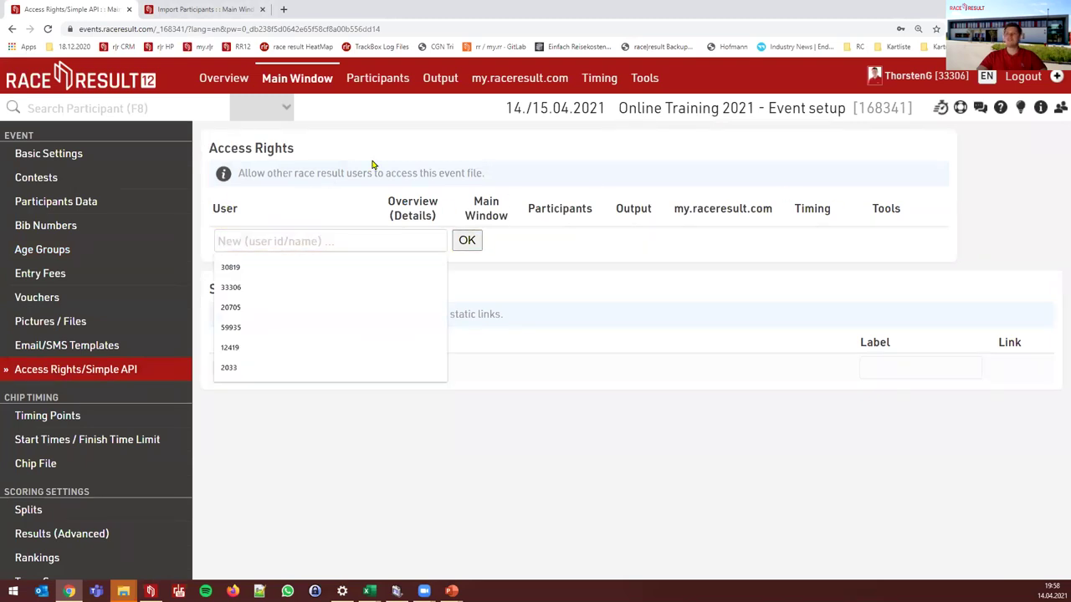
pyautogui.click(302, 207)
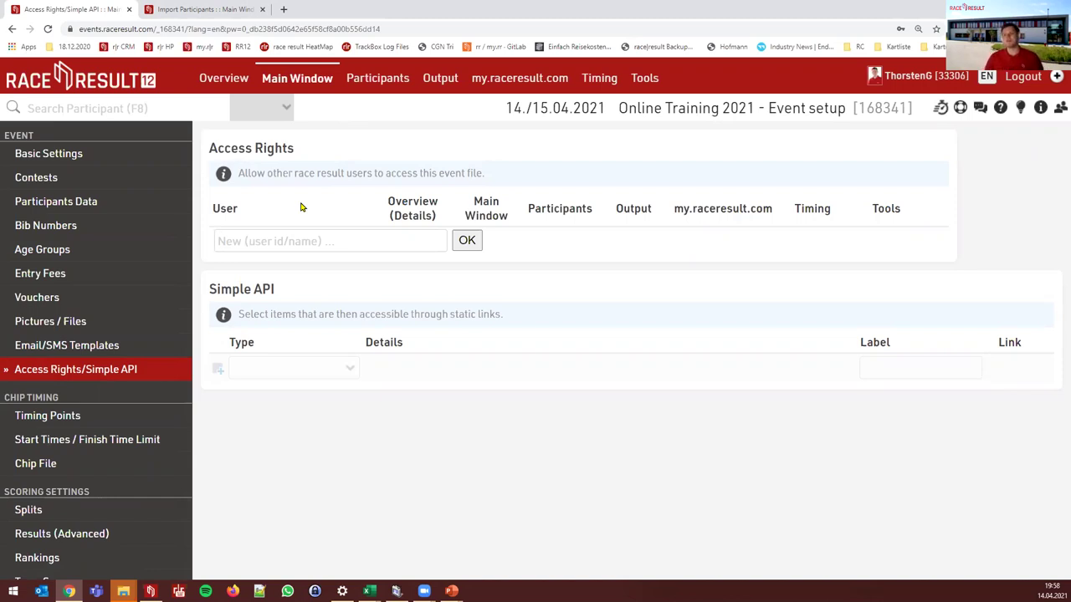
pyautogui.write('30819')
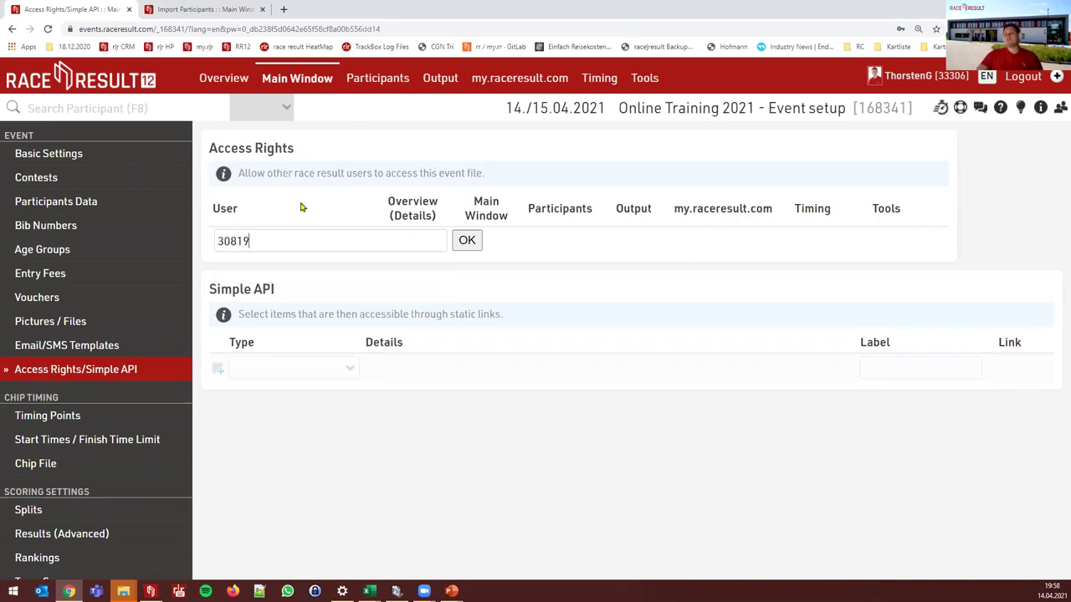
# - Add the user with Output-only access, clearing Main Window, Participants, my.raceresult.com, Timing and Tools rights
pyautogui.click(466, 241)
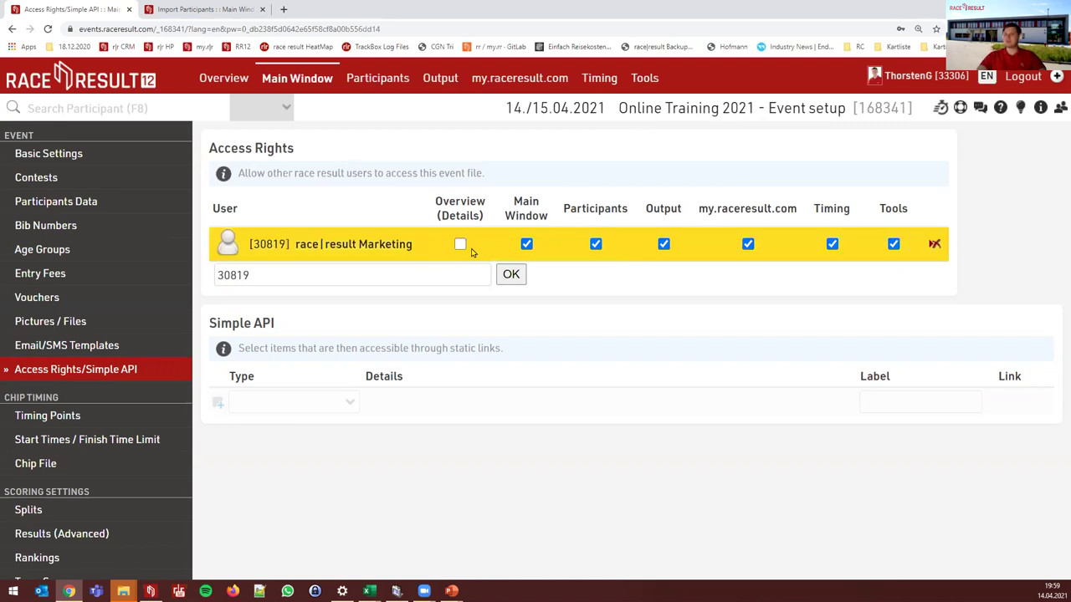
pyautogui.click(526, 245)
pyautogui.click(663, 245)
pyautogui.click(748, 244)
pyautogui.click(832, 244)
pyautogui.click(894, 244)
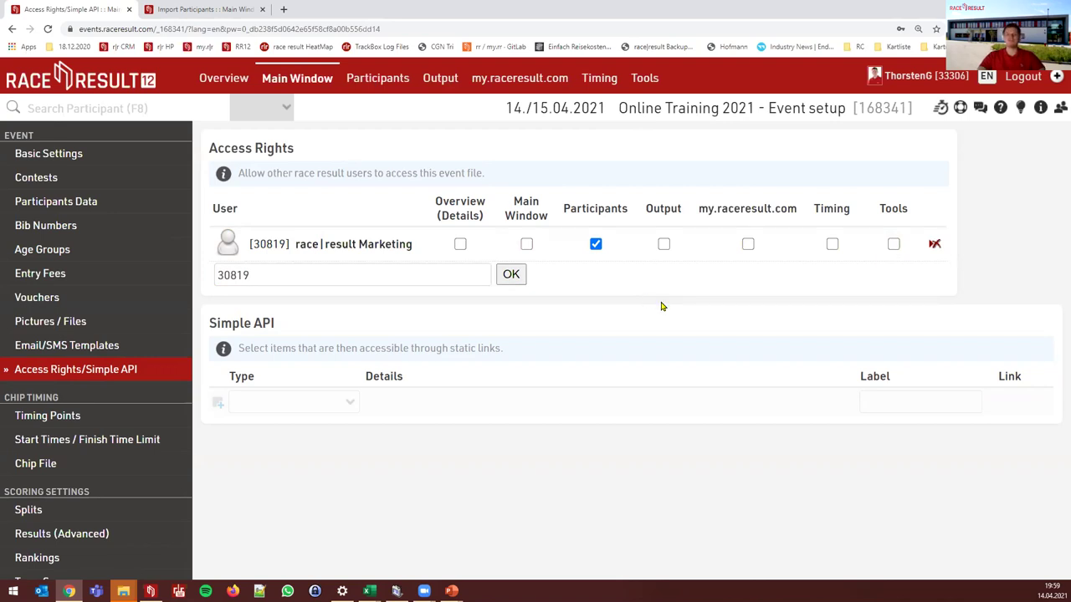
pyautogui.click(664, 244)
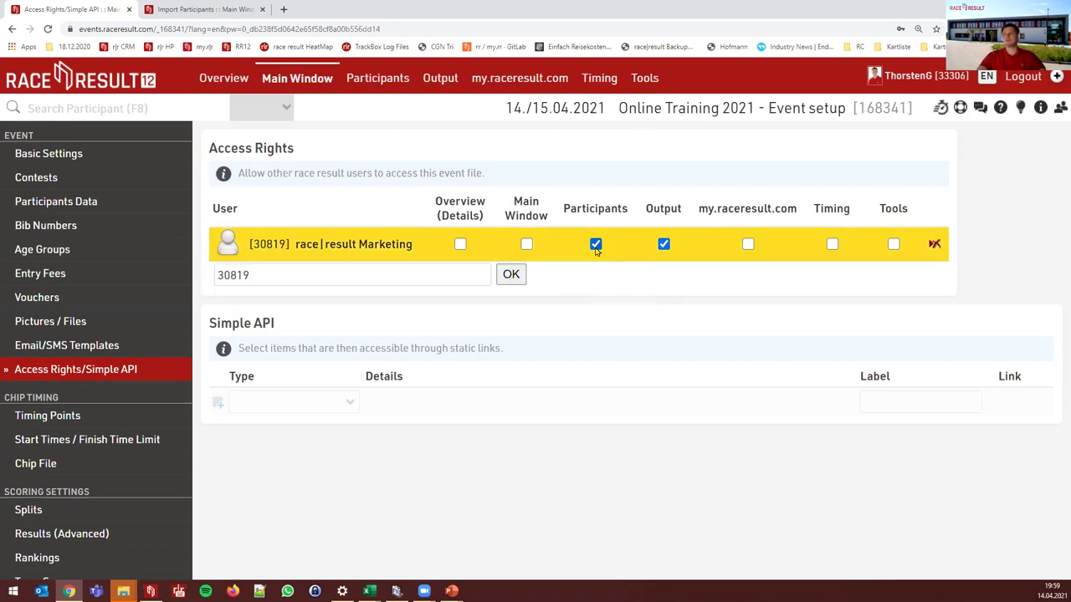
pyautogui.click(596, 244)
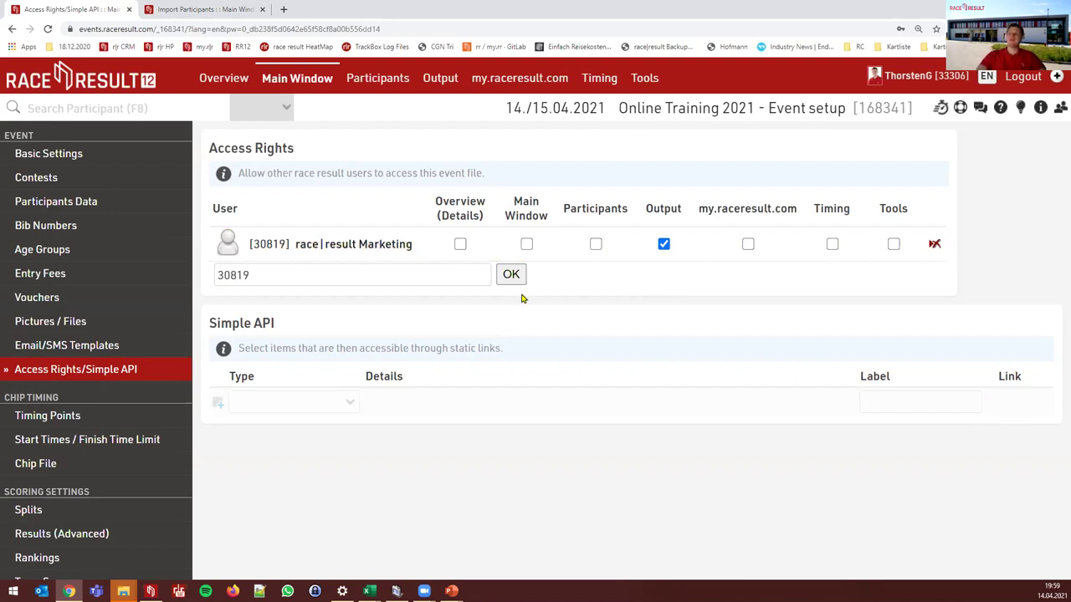
pyautogui.moveTo(250, 275); pyautogui.dragTo(220, 275)
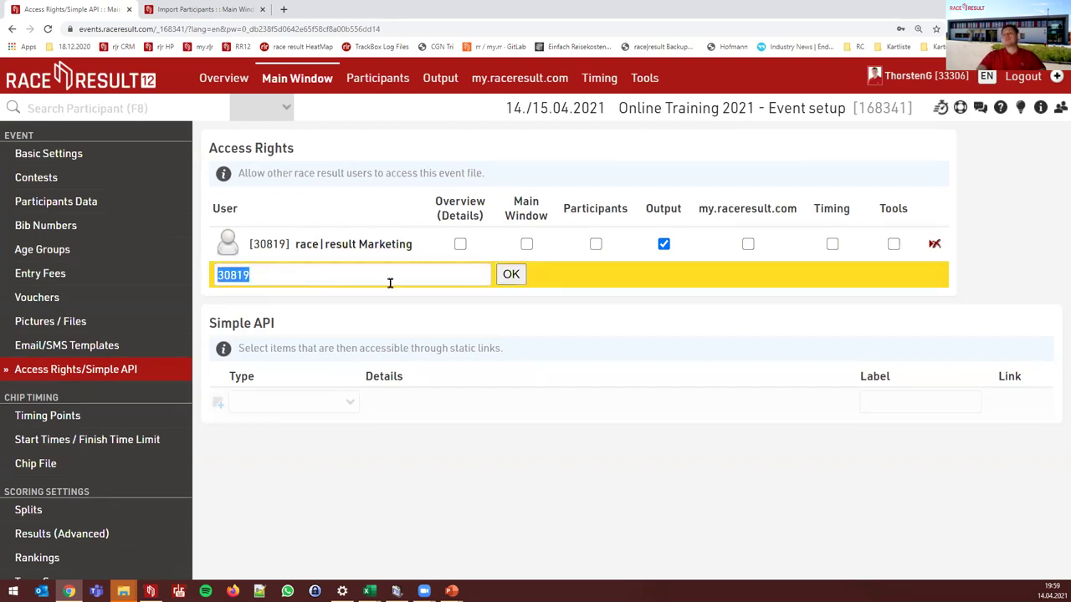
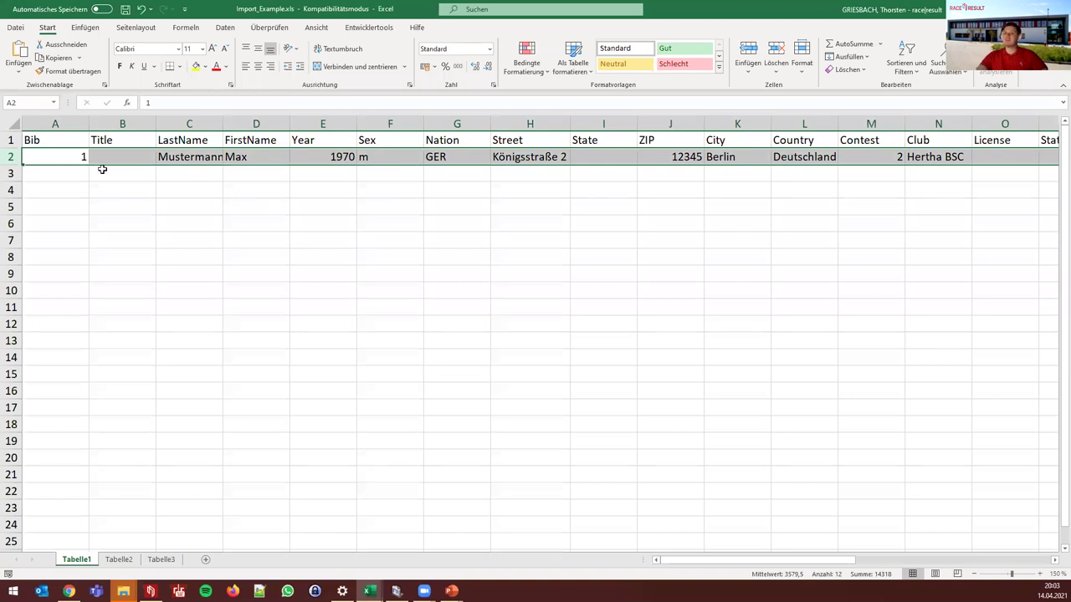
# - Point out the Bib heading in cell A1 of the Import_Example.xls sheet
pyautogui.click(67, 159)
# - Highlight the example sheet's header row, sample participant row and Bib column
pyautogui.click(65, 140)
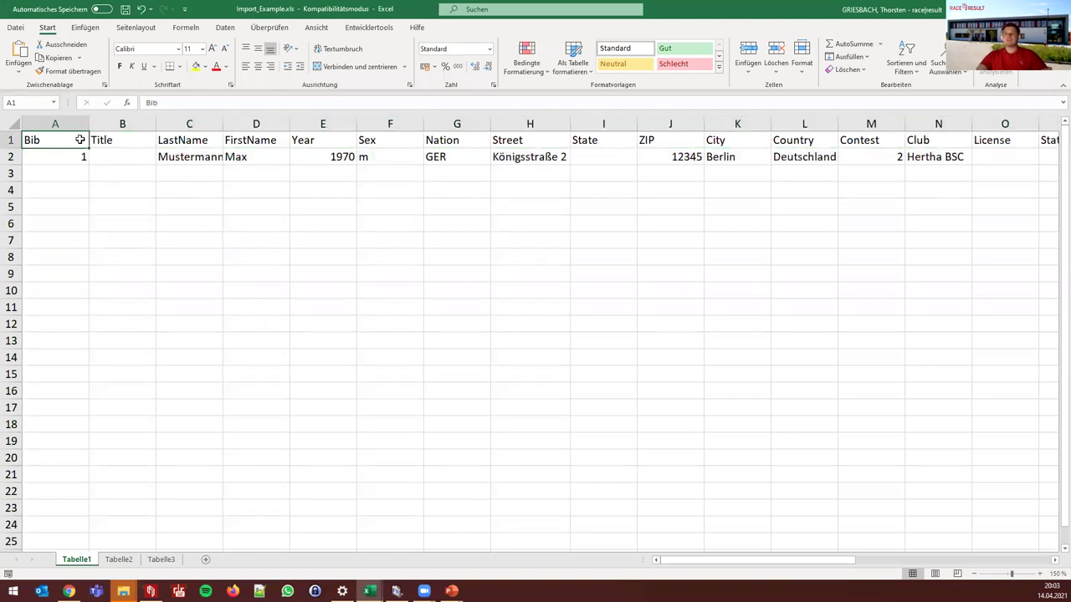
pyautogui.click(10, 140)
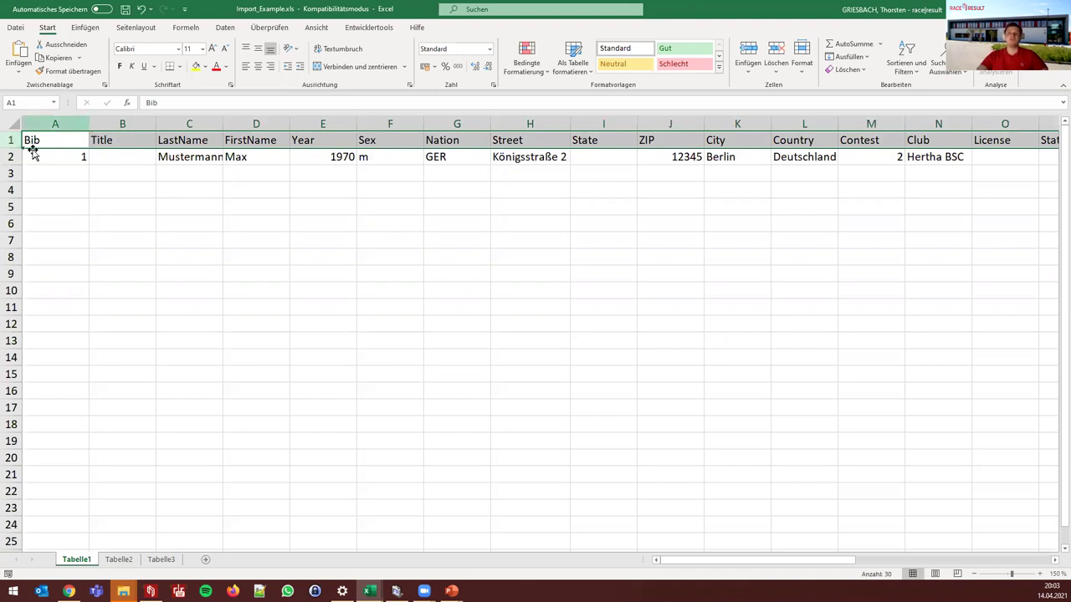
pyautogui.click(10, 157)
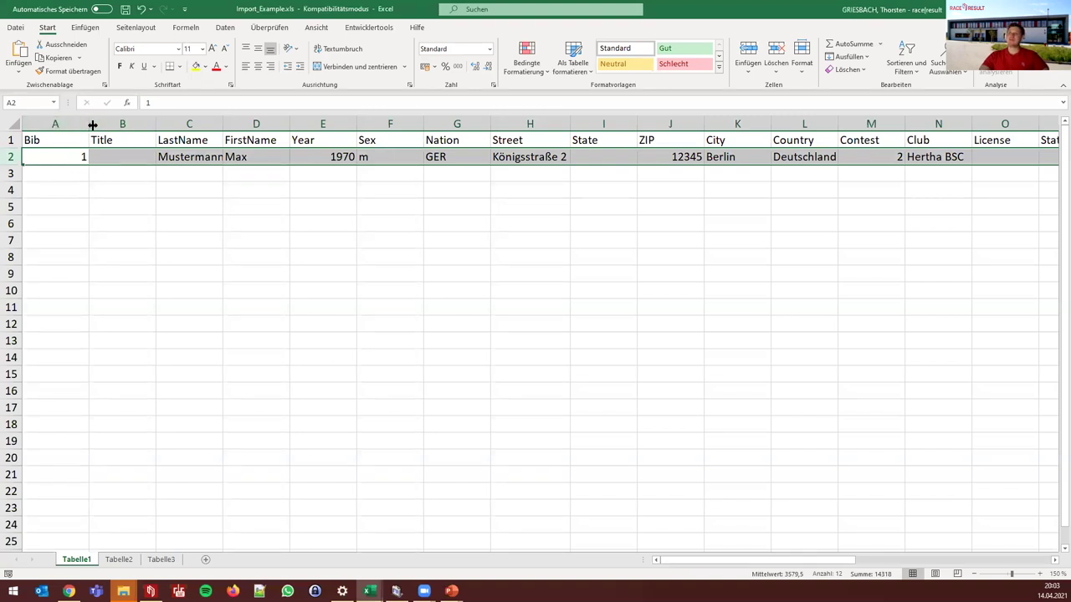
pyautogui.click(55, 124)
pyautogui.keyDown('shift'); pyautogui.click(109, 124); pyautogui.keyUp('shift')
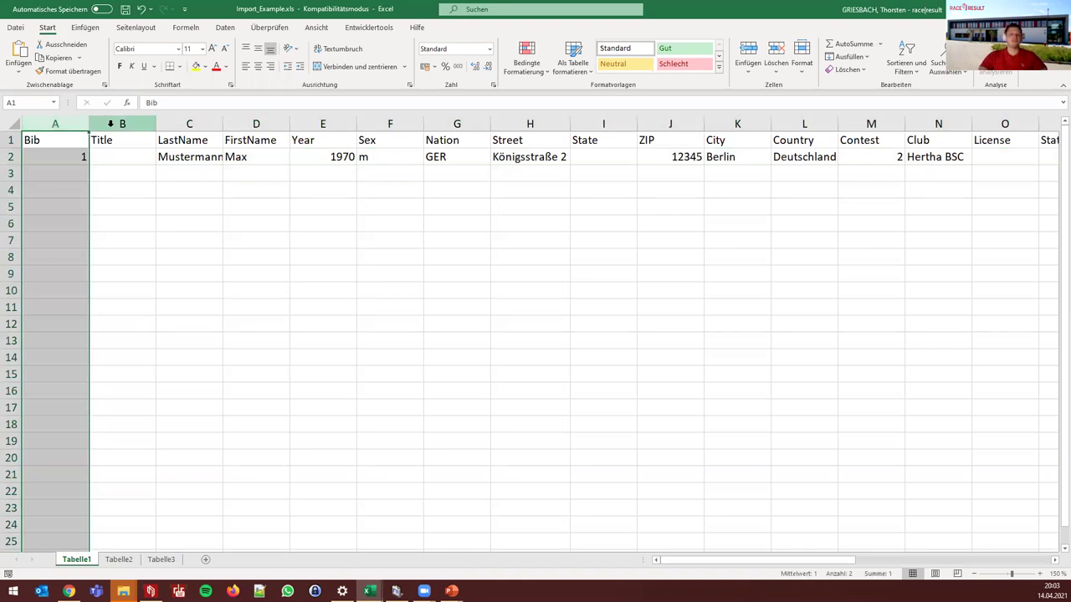
# - Select the Bib heading and value, scroll right, then bring up OnlineTraining_ExcelUpload.xlsx
pyautogui.moveTo(58, 140); pyautogui.dragTo(57, 155)
pyautogui.click(57, 141)
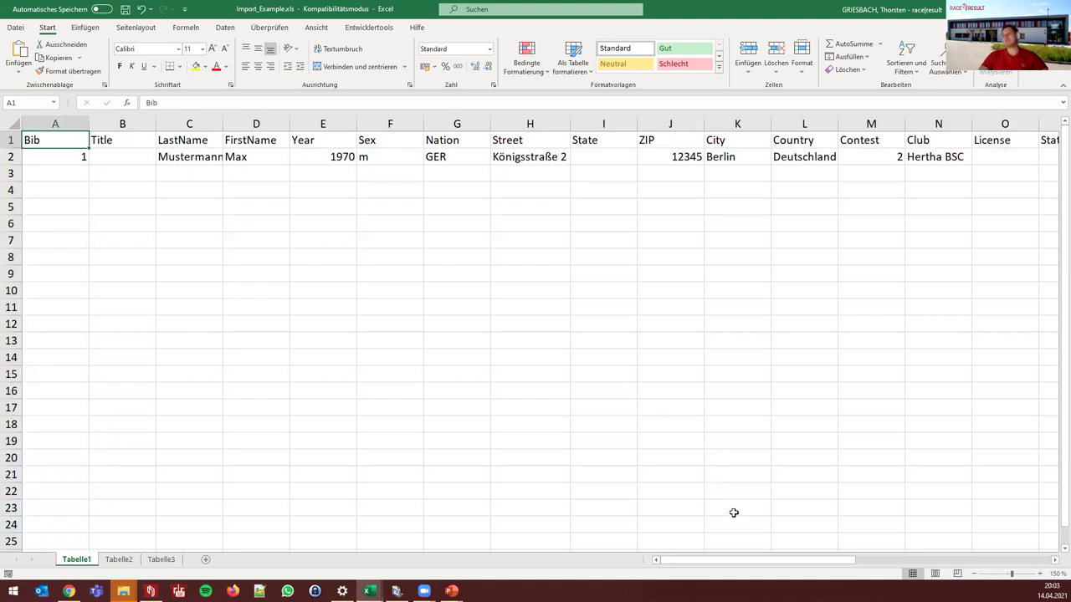
pyautogui.moveTo(736, 562); pyautogui.dragTo(943, 559)
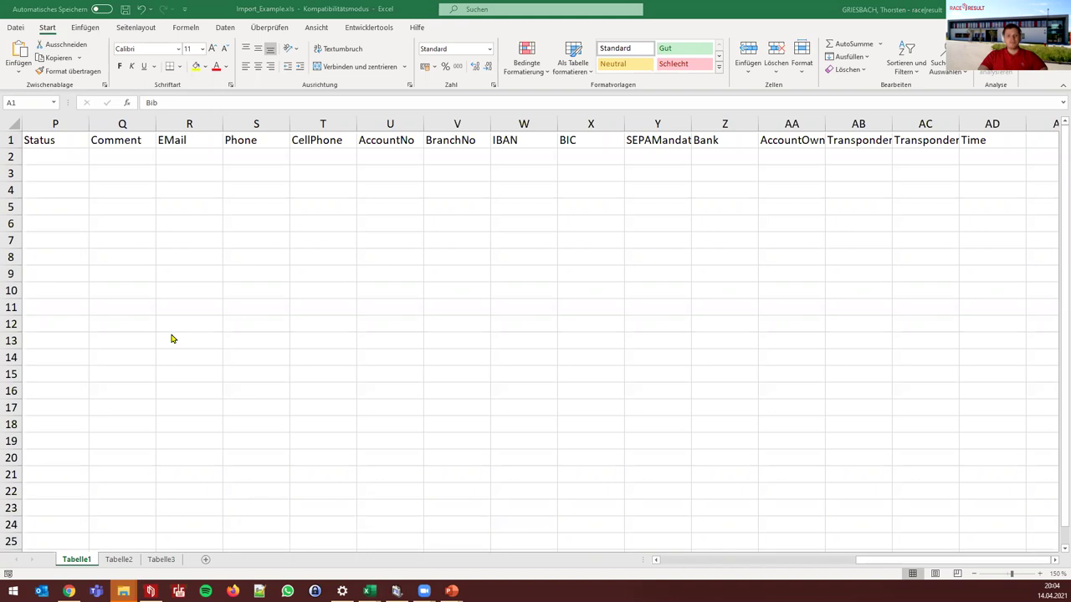
pyautogui.hotkey('alt', 'Tab')
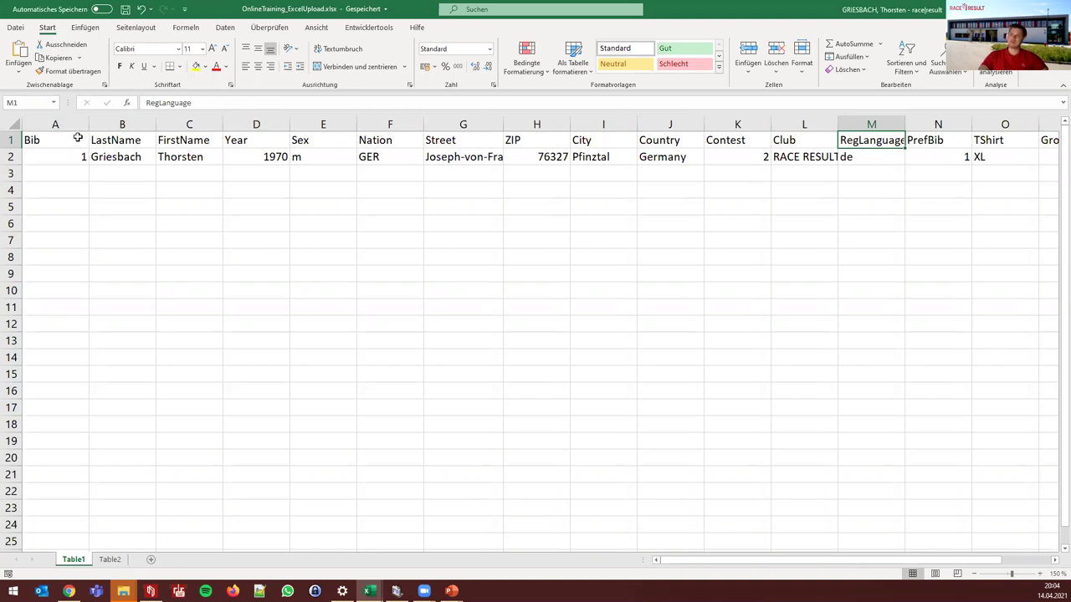
pyautogui.click(36, 161)
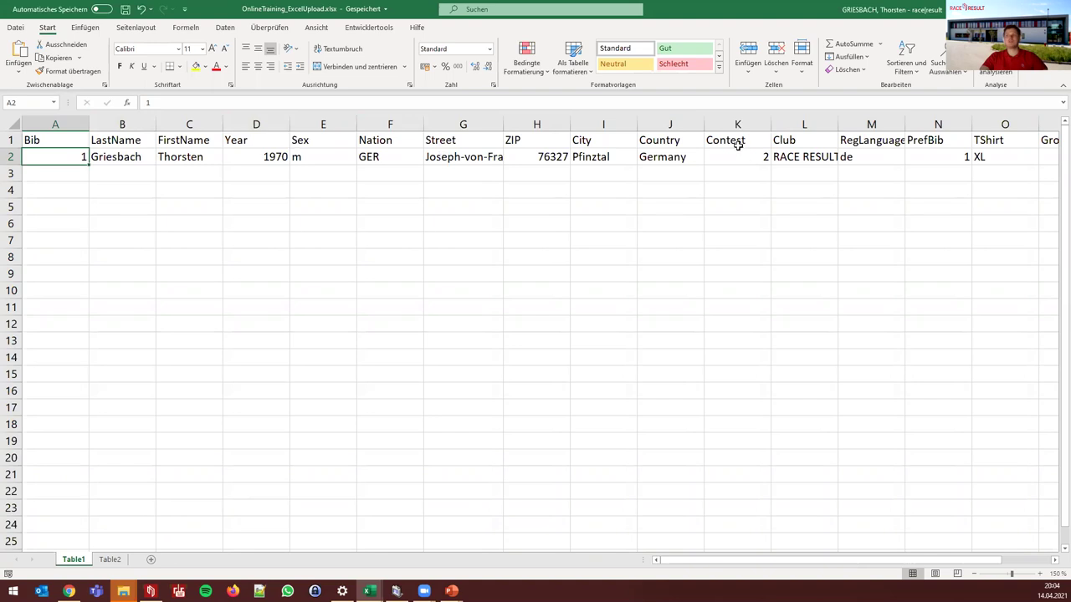
pyautogui.moveTo(711, 560); pyautogui.dragTo(771, 561)
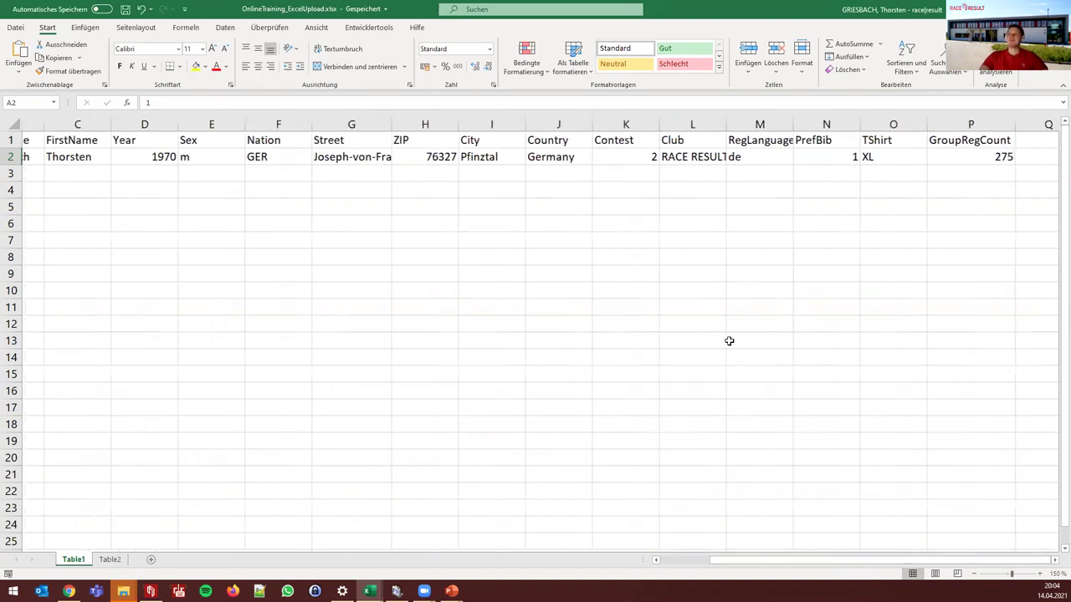
pyautogui.moveTo(742, 138); pyautogui.dragTo(947, 152)
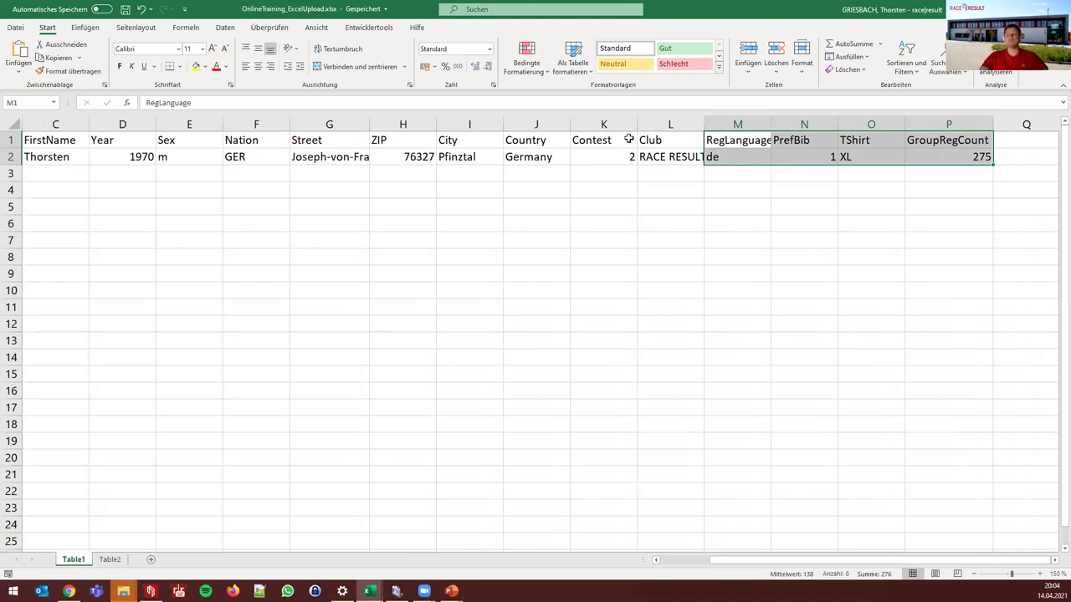
pyautogui.click(738, 143)
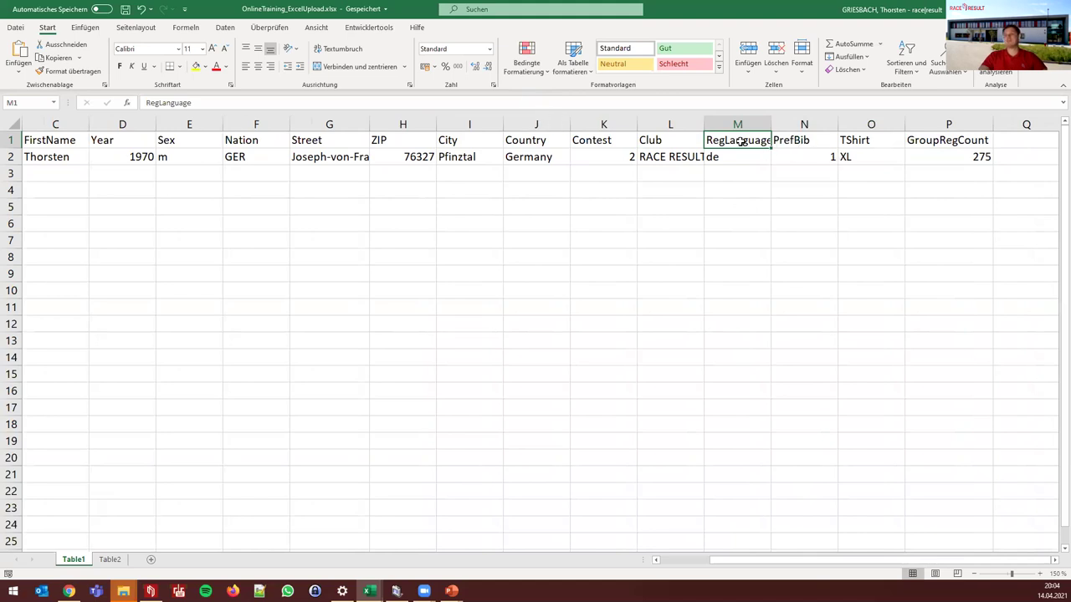
# - Review PrefBib, T-shirt size XL and GroupRegCount 275 in N1–P2, then return to the import page
pyautogui.click(782, 142)
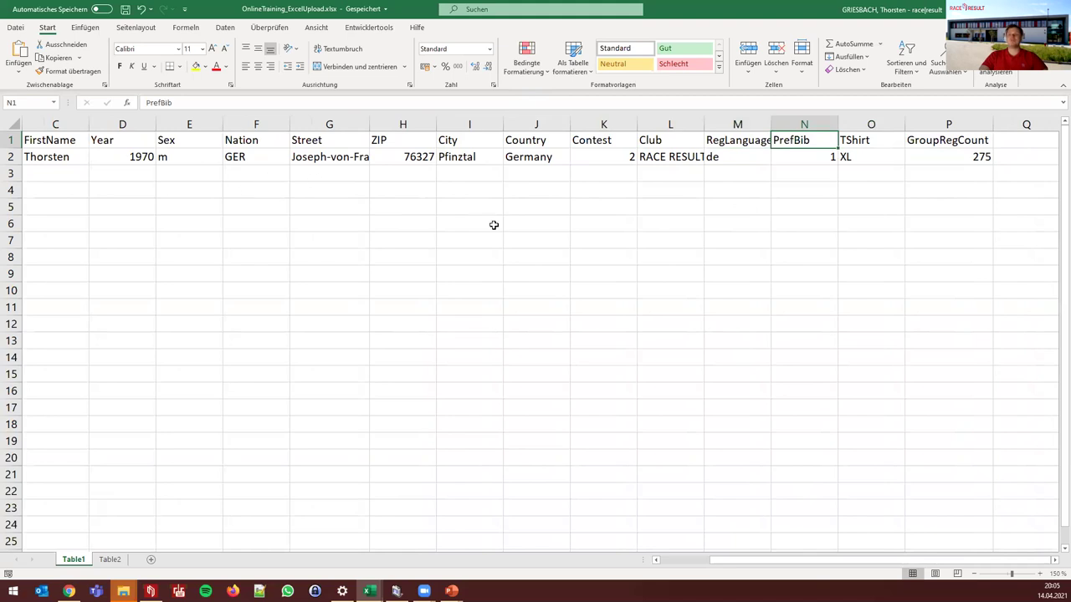
pyautogui.click(804, 159)
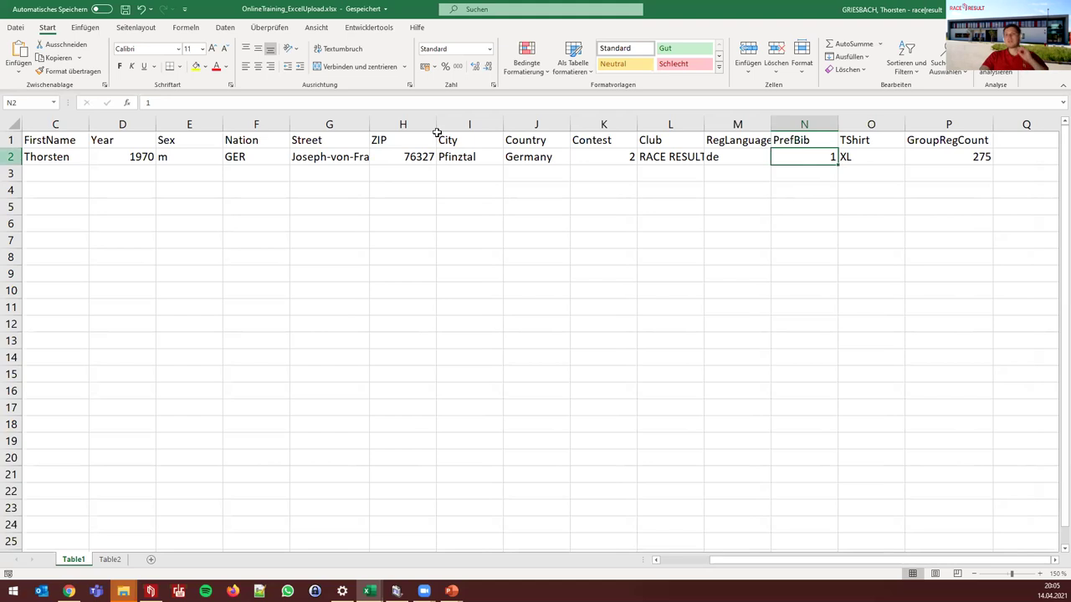
pyautogui.click(871, 159)
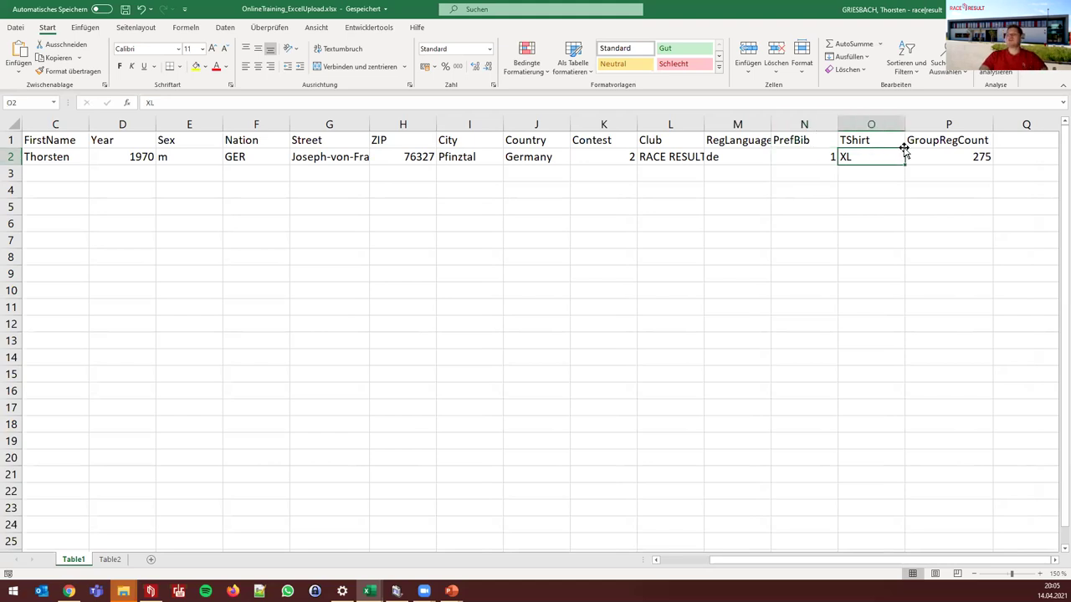
pyautogui.click(937, 158)
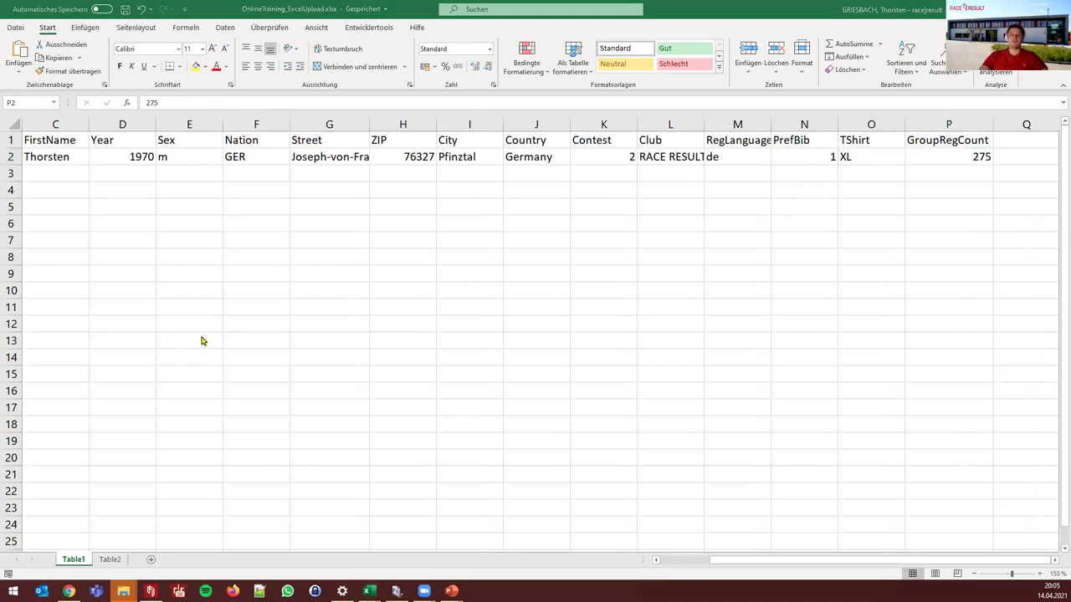
pyautogui.hotkey('alt', 'Tab')
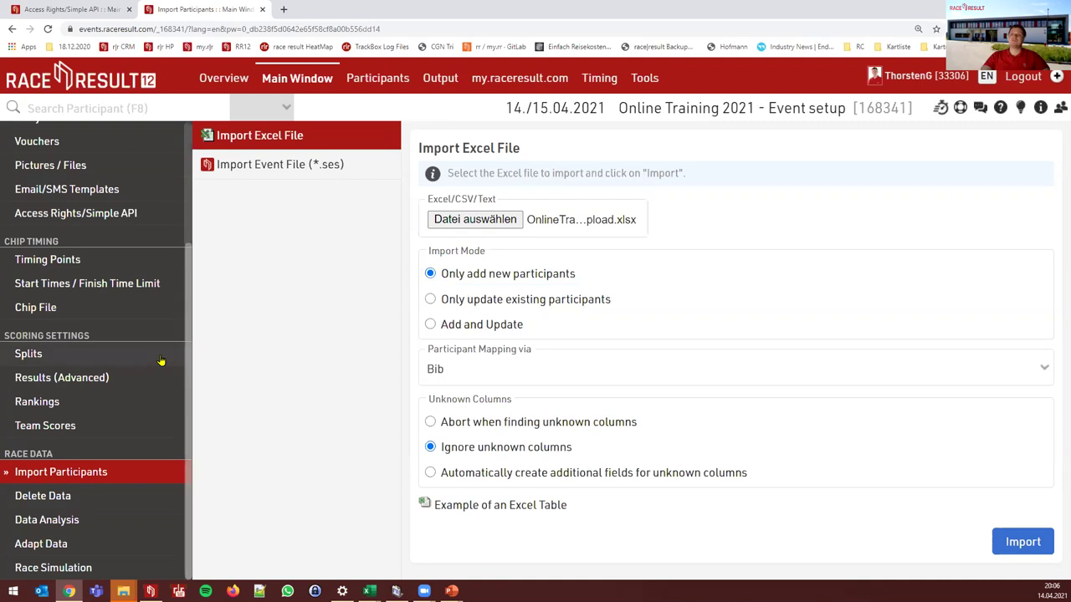
pyautogui.scroll(2, 161, 362)
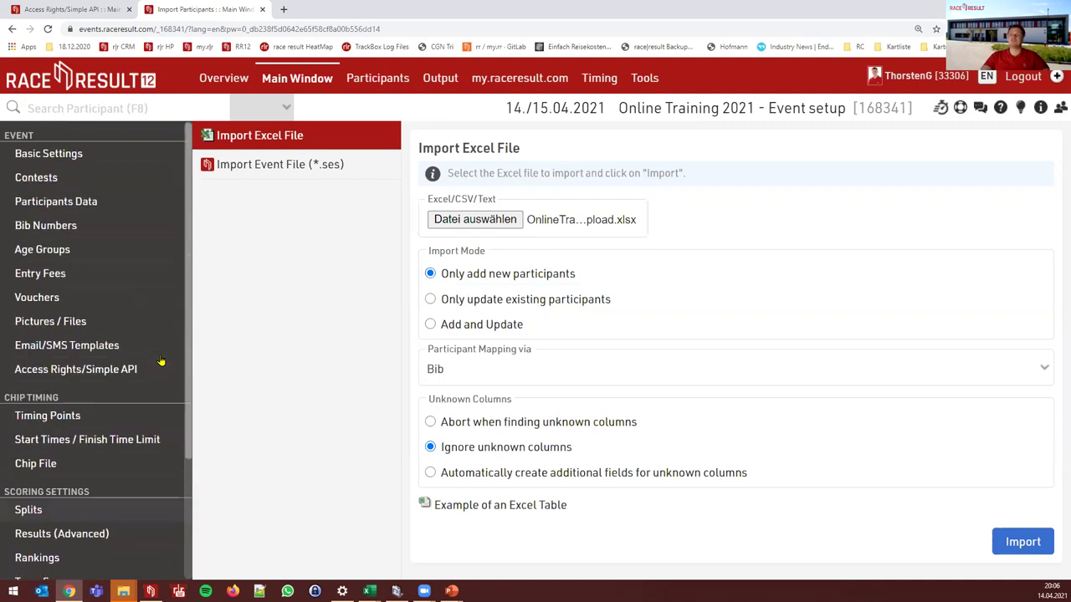
# - Choose OnlineTraining_ExcelUpload.xlsx as the file on the Import Participants page
pyautogui.click(82, 183)
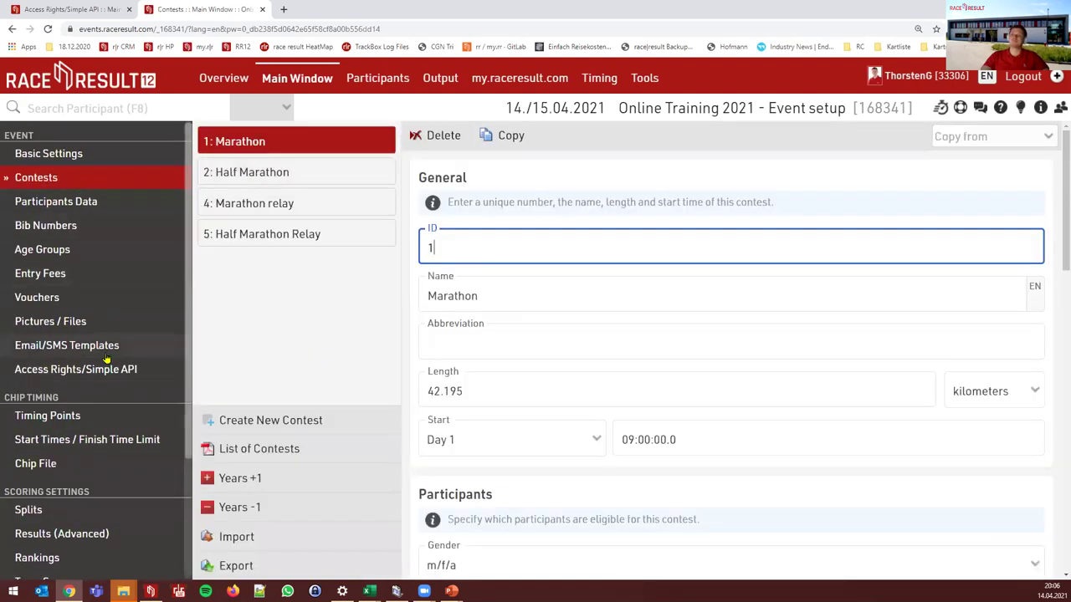
pyautogui.scroll(-2, 103, 371)
pyautogui.click(72, 472)
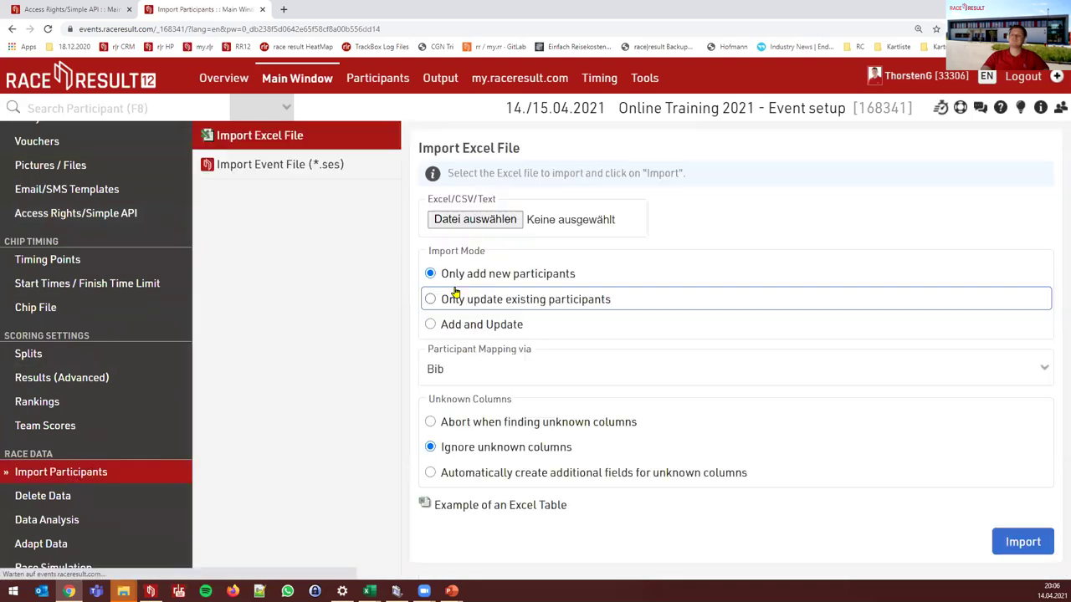
pyautogui.click(469, 220)
pyautogui.doubleClick(161, 126)
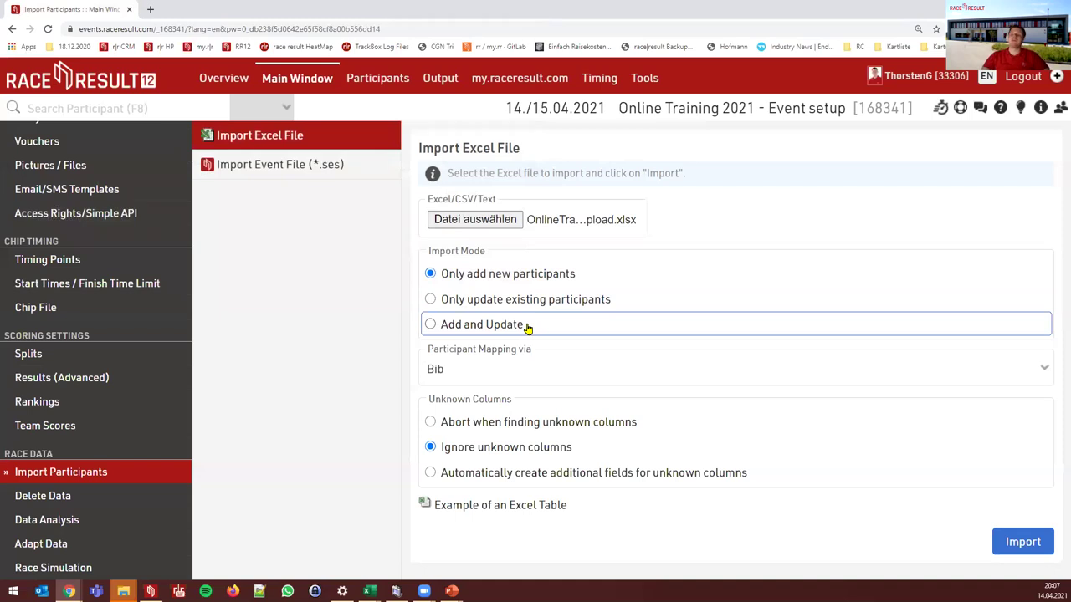
# - Keep participant mapping via Bib and return to the Excel workbook
pyautogui.click(553, 369)
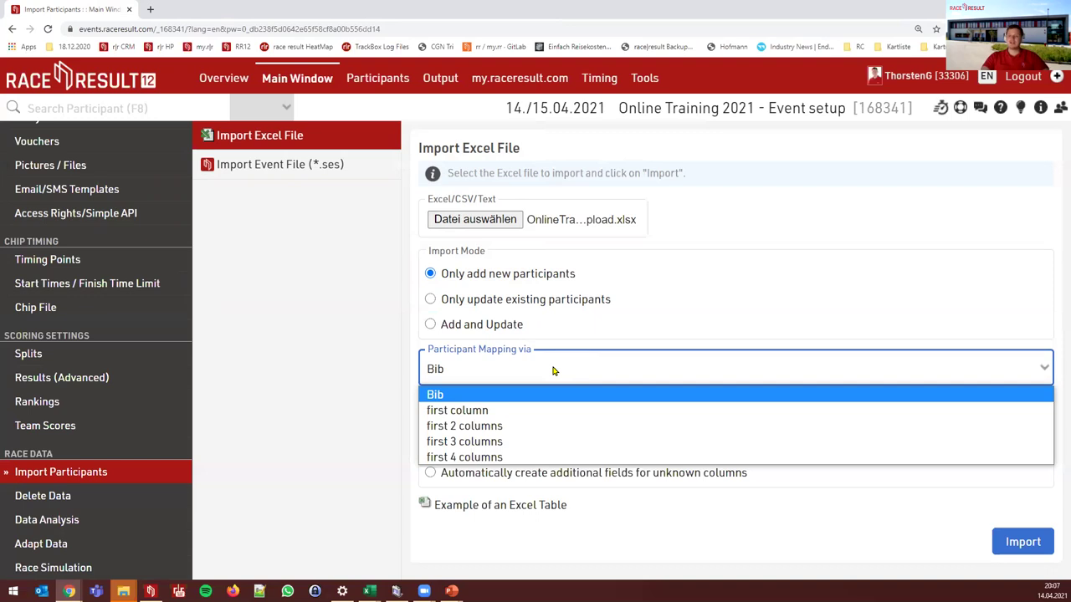
pyautogui.click(553, 370)
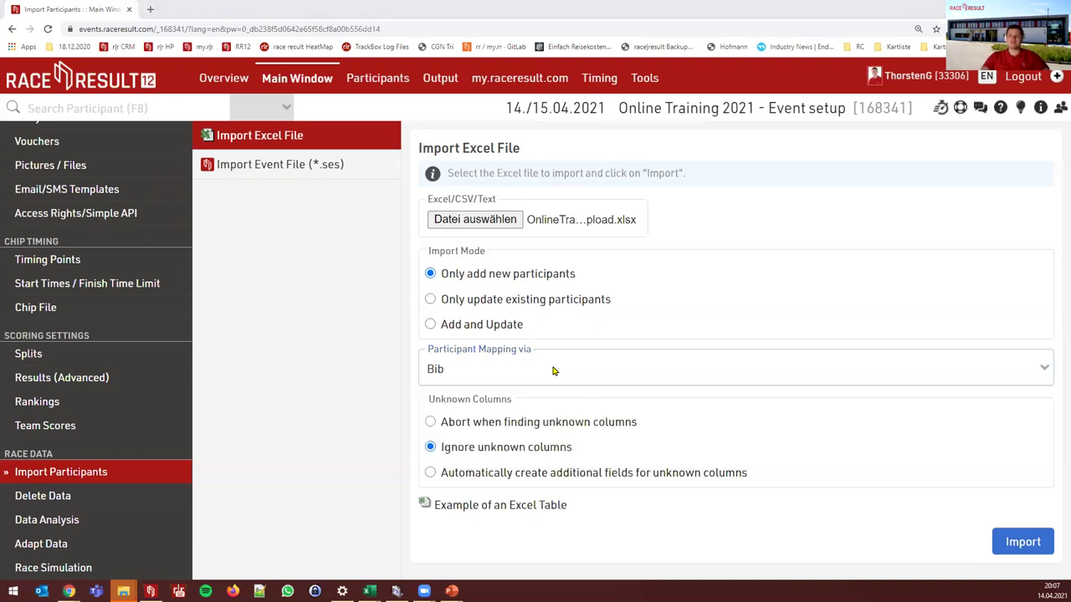
pyautogui.hotkey('alt', 'Tab')
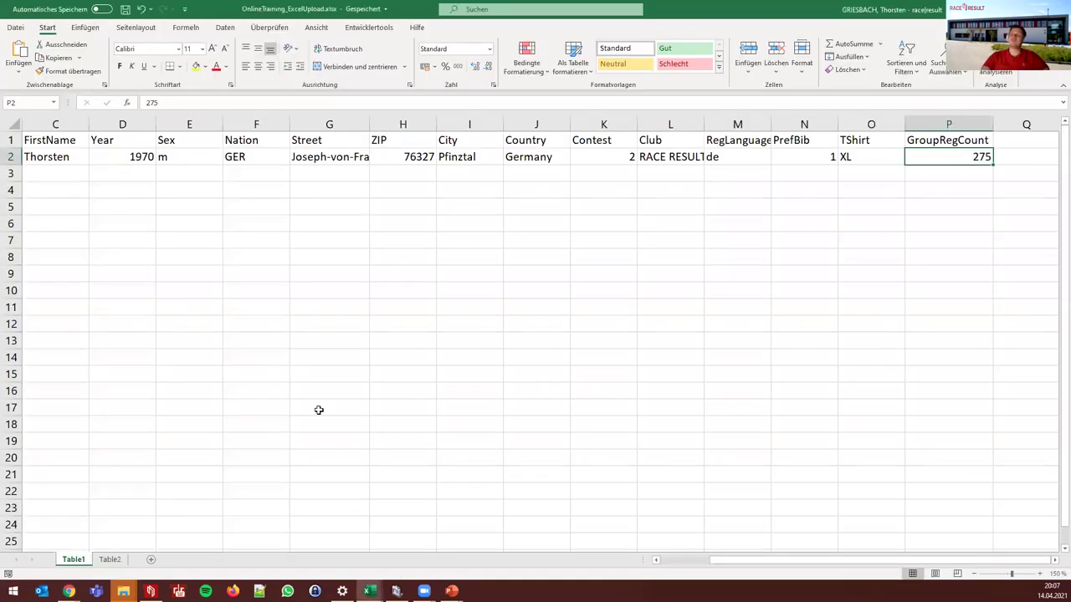
# - Scroll back to column A, highlight the Bib column and A2's bib value, then return to the import page
pyautogui.moveTo(755, 566); pyautogui.dragTo(614, 524)
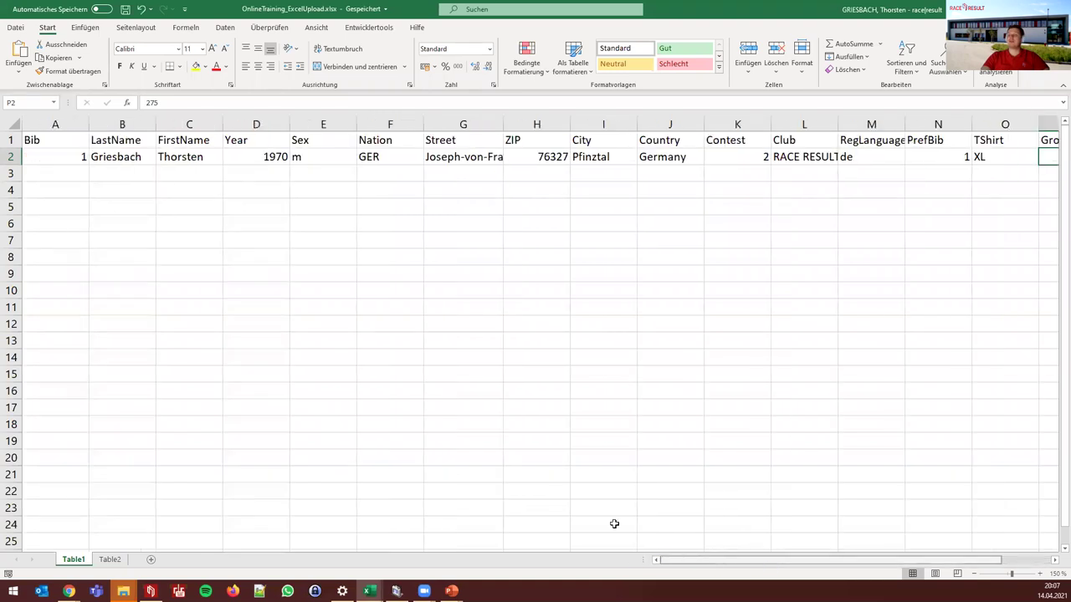
pyautogui.click(46, 123)
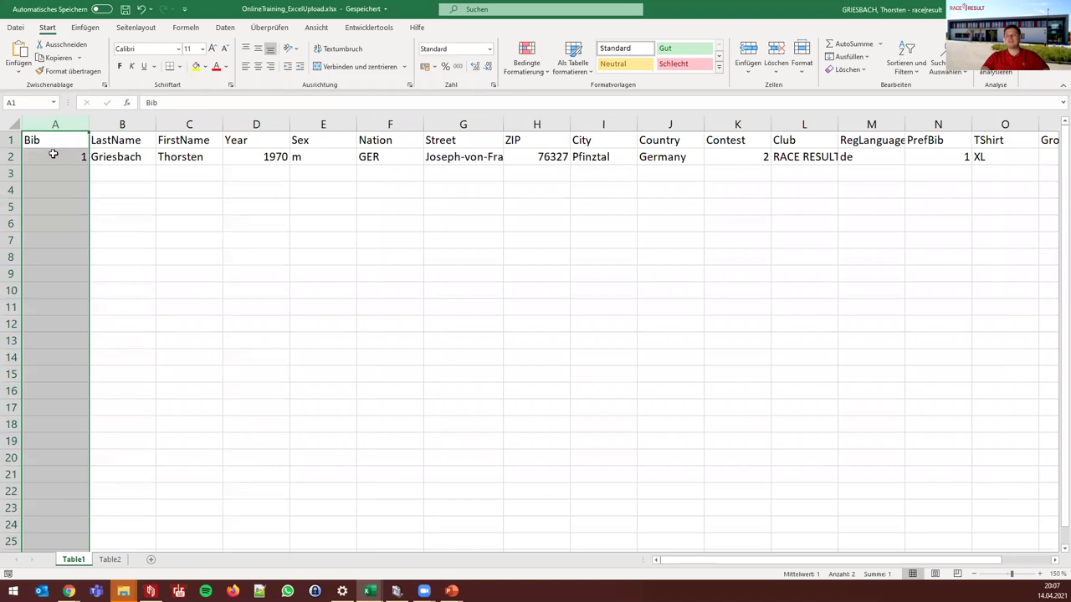
pyautogui.click(53, 154)
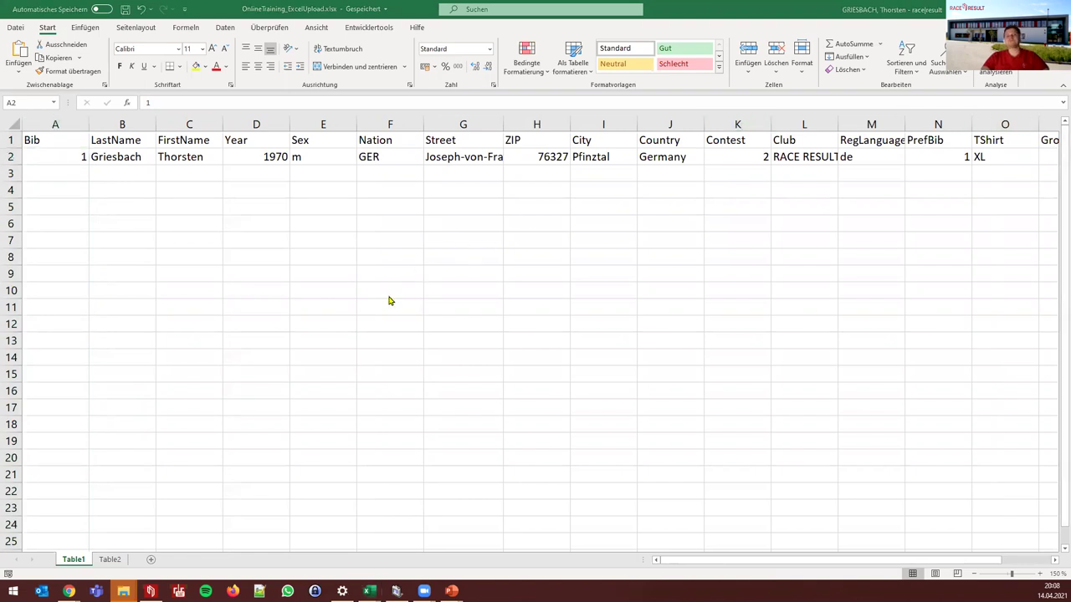
pyautogui.hotkey('alt', 'Tab')
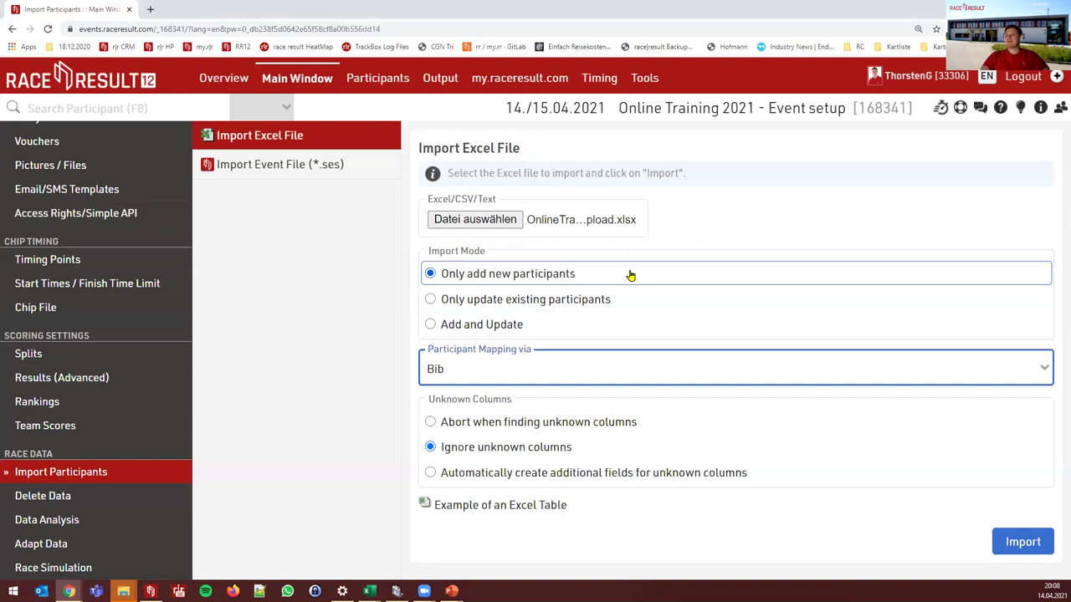
# - Leave participant mapping on Bib and bring the Excel upload file forward
pyautogui.click(521, 371)
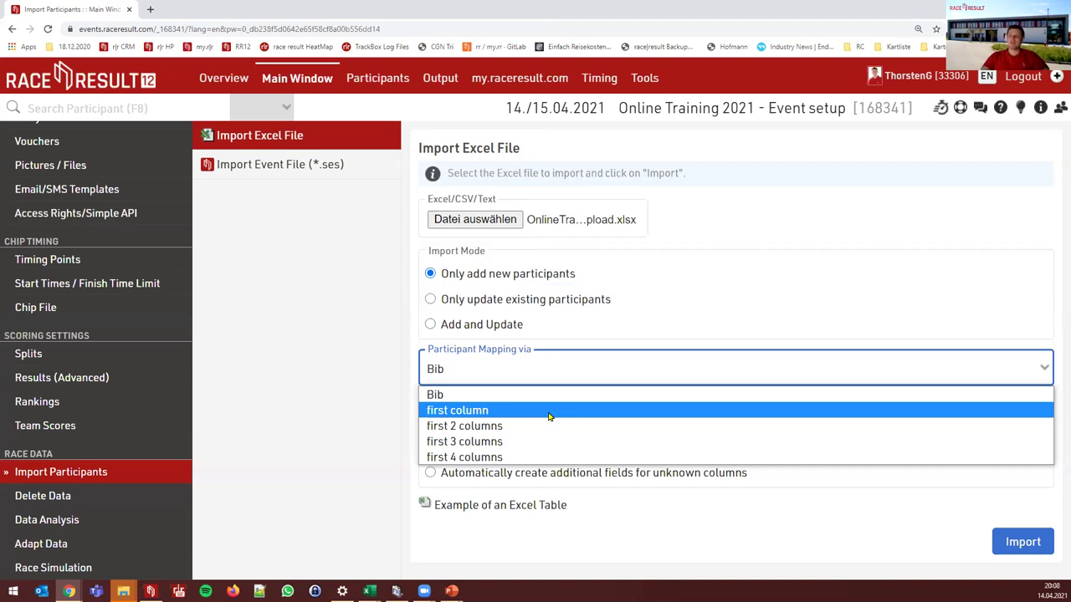
pyautogui.press('Escape')
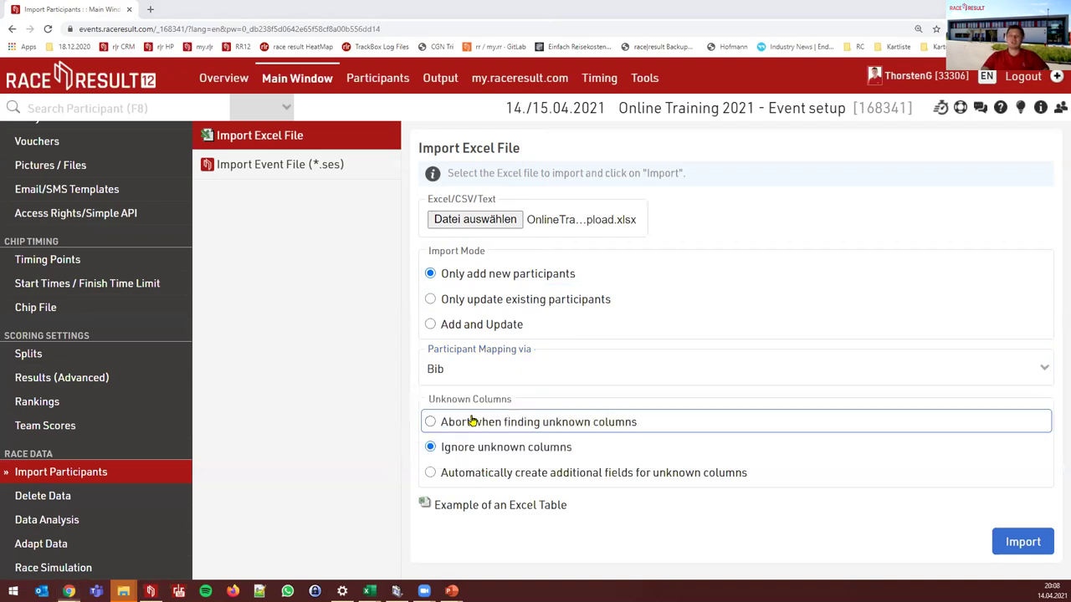
pyautogui.hotkey('alt', 'Tab')
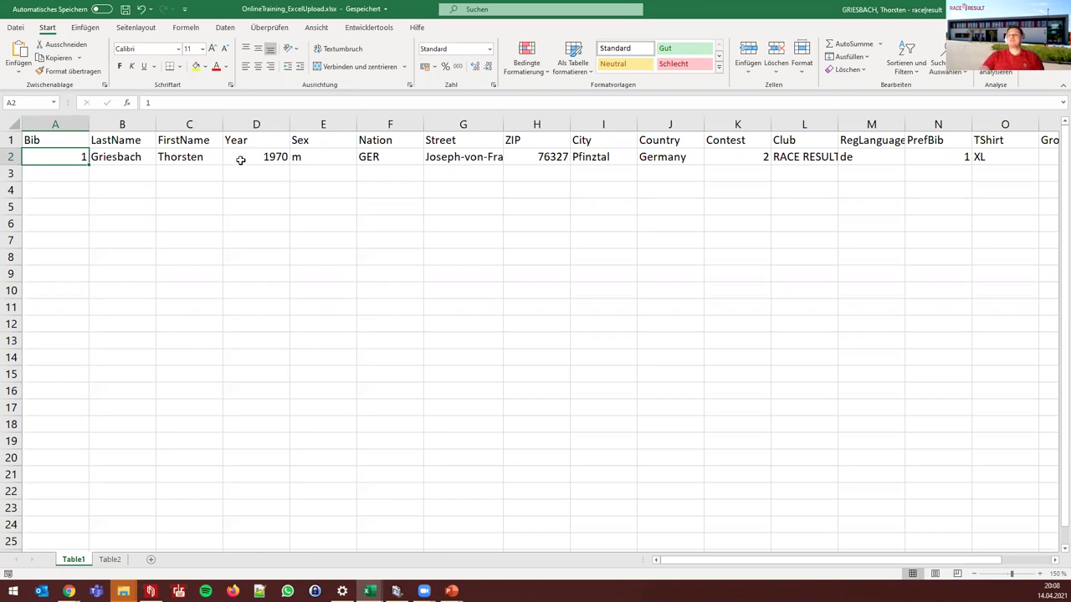
# - Highlight the participant's bib, names and year (A2:D2) and the LastName column, then return to the import page
pyautogui.moveTo(268, 157); pyautogui.dragTo(71, 157)
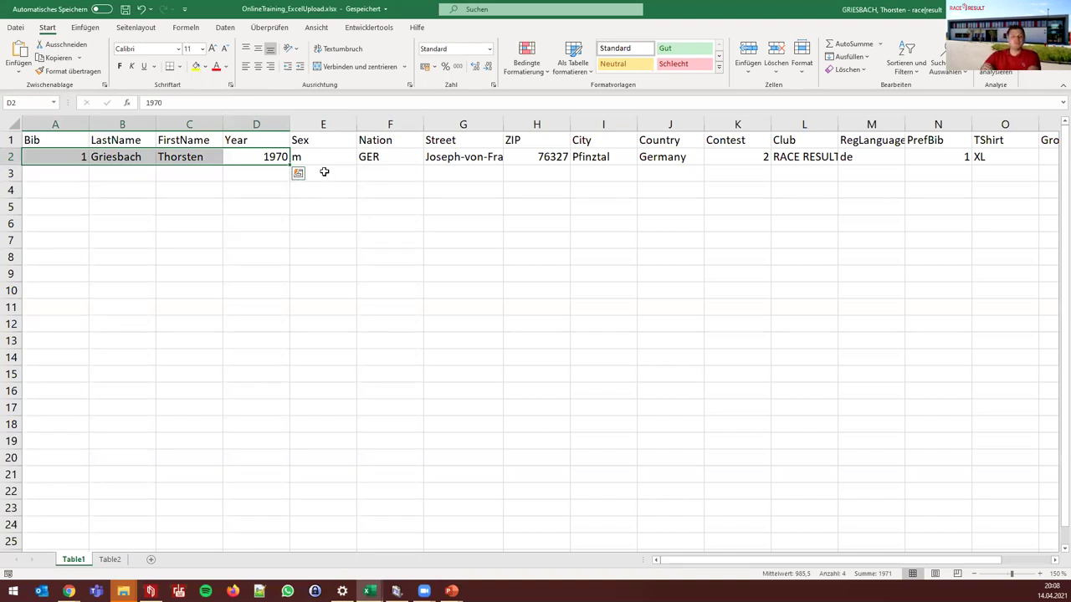
pyautogui.click(120, 125)
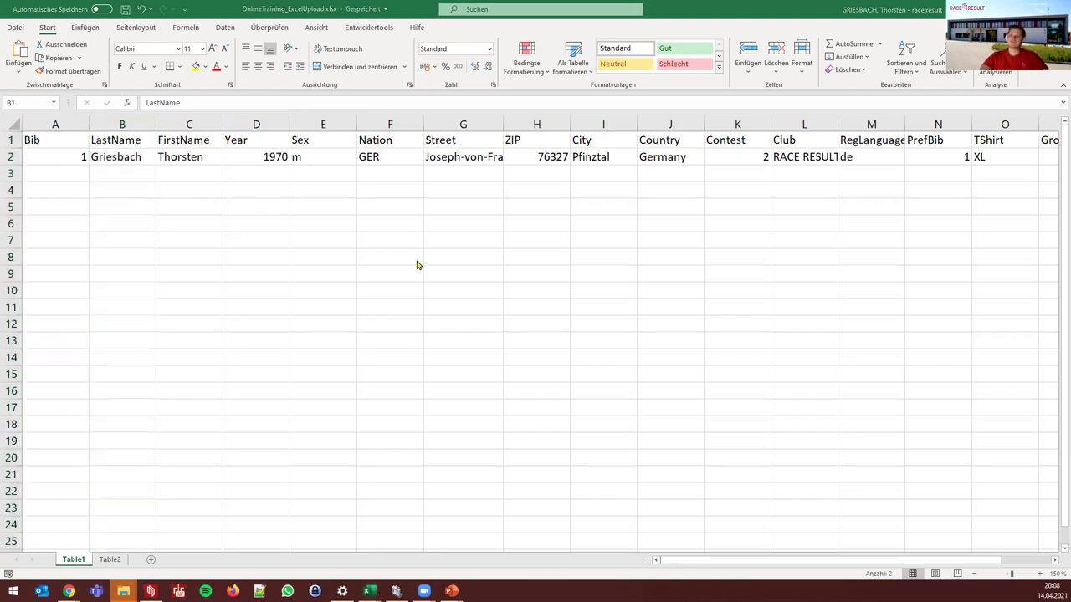
pyautogui.hotkey('alt', 'Tab')
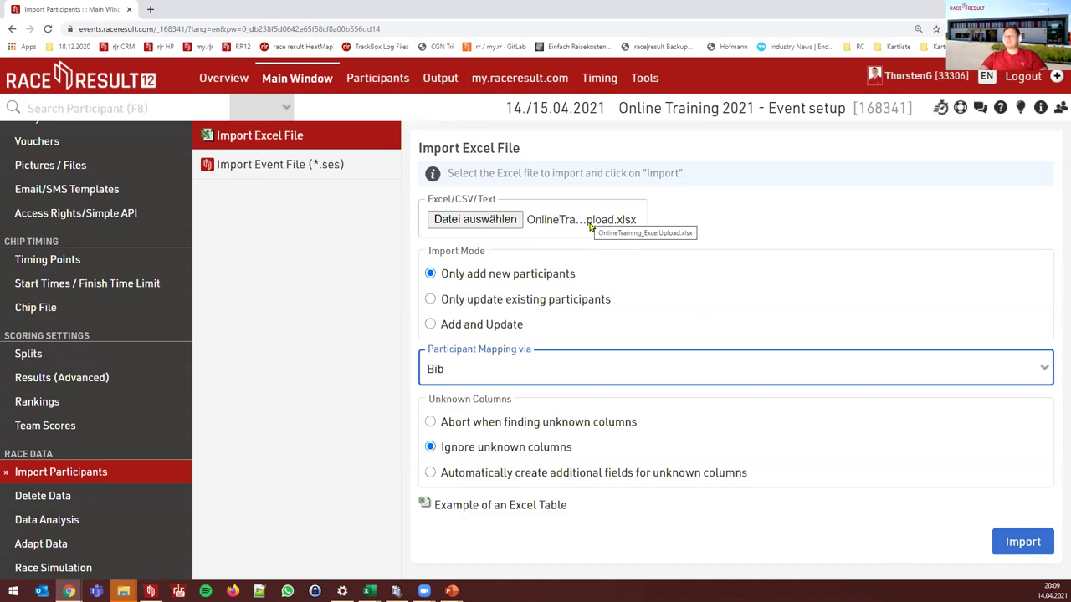
# - Delete the existing bib 1 participant from the participant list
pyautogui.click(68, 591)
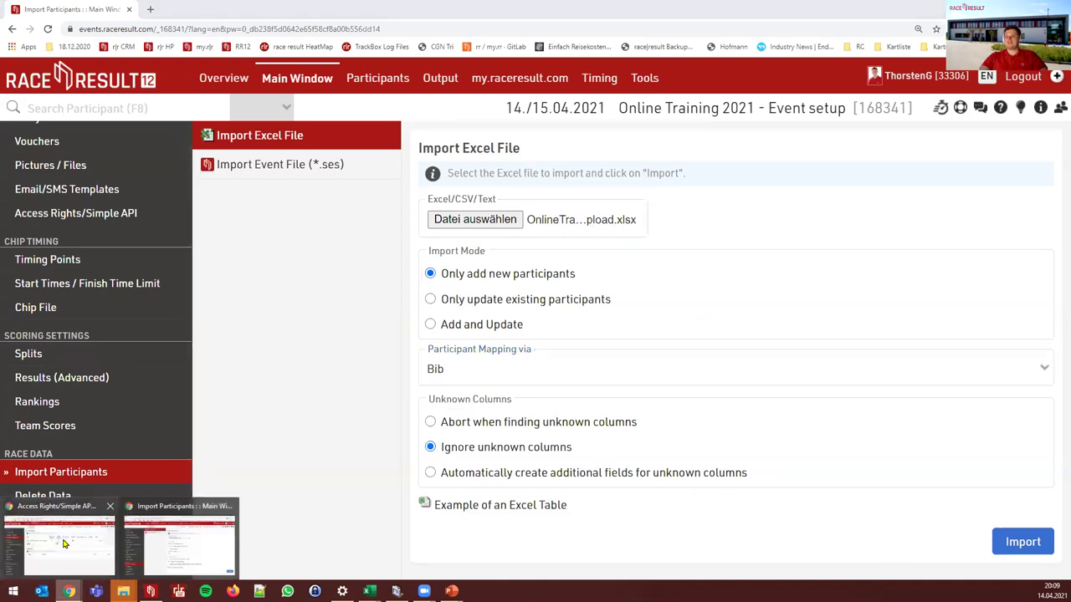
pyautogui.click(174, 540)
pyautogui.click(68, 591)
pyautogui.click(58, 538)
pyautogui.click(376, 78)
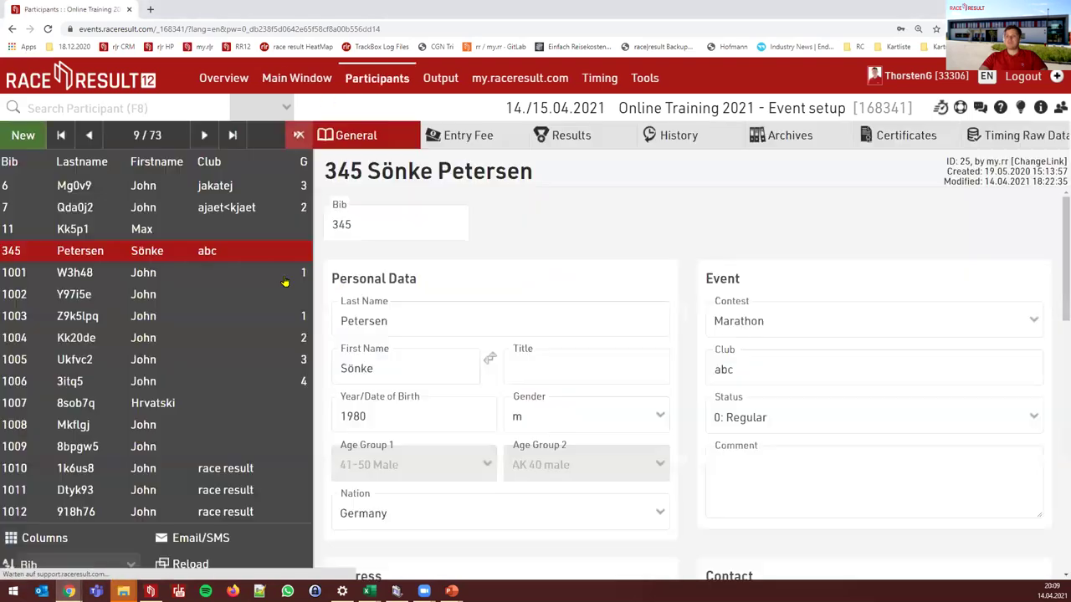
pyautogui.scroll(3, 251, 268)
pyautogui.click(58, 209)
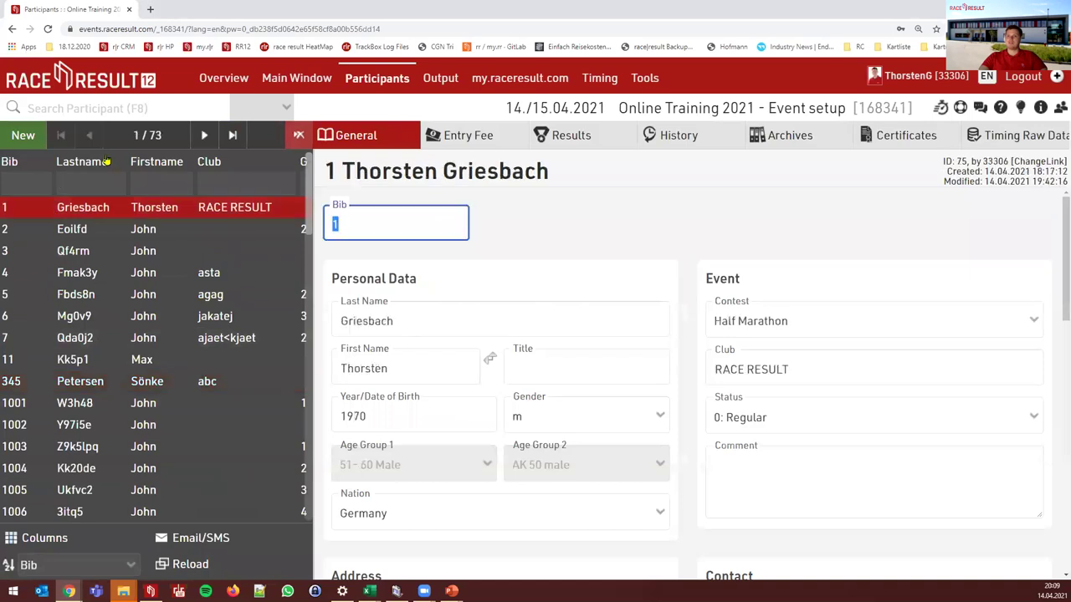
pyautogui.click(296, 135)
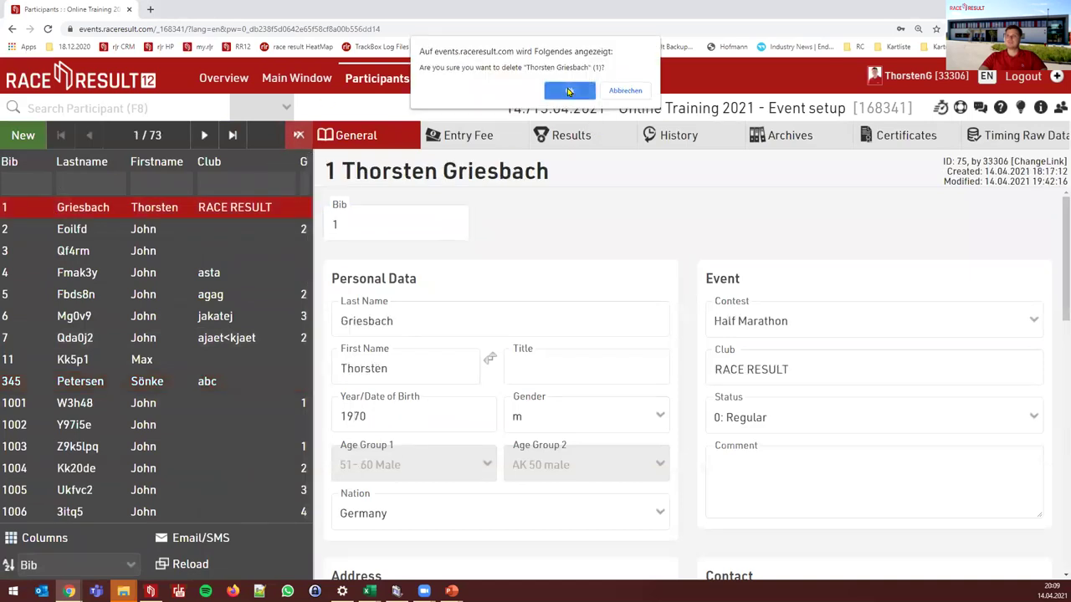
pyautogui.click(569, 90)
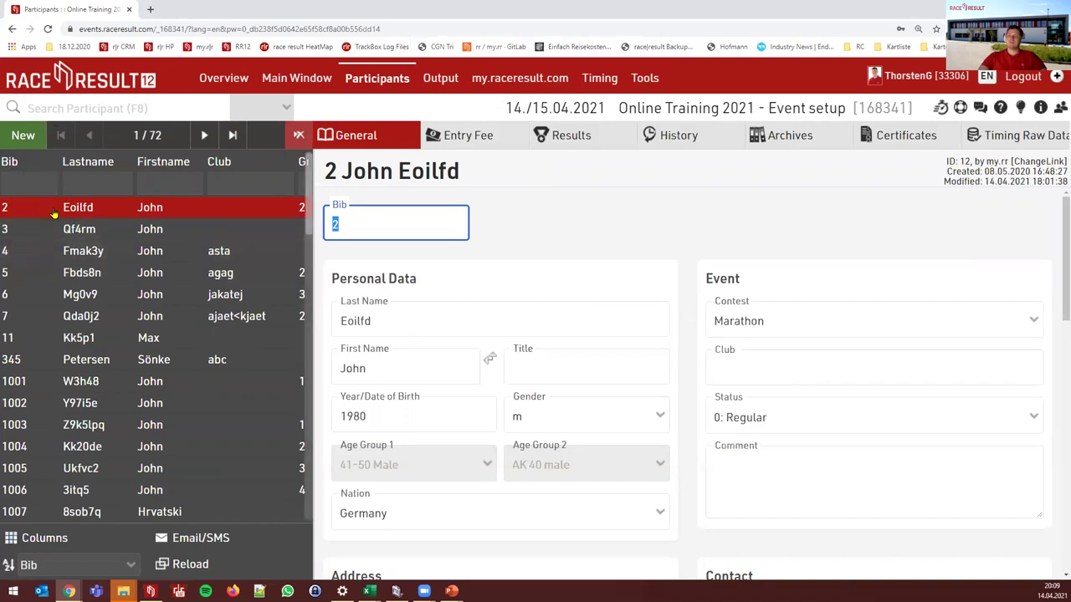
# - Import the Excel file, bringing in 1 participant with 0 updated
pyautogui.click(68, 591)
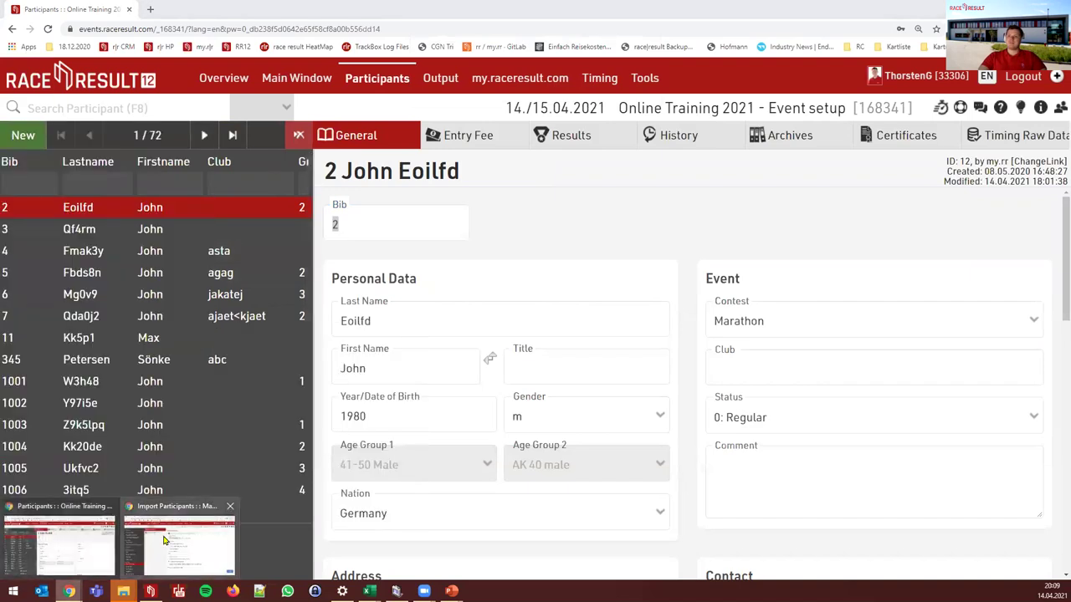
pyautogui.click(165, 541)
pyautogui.click(1019, 543)
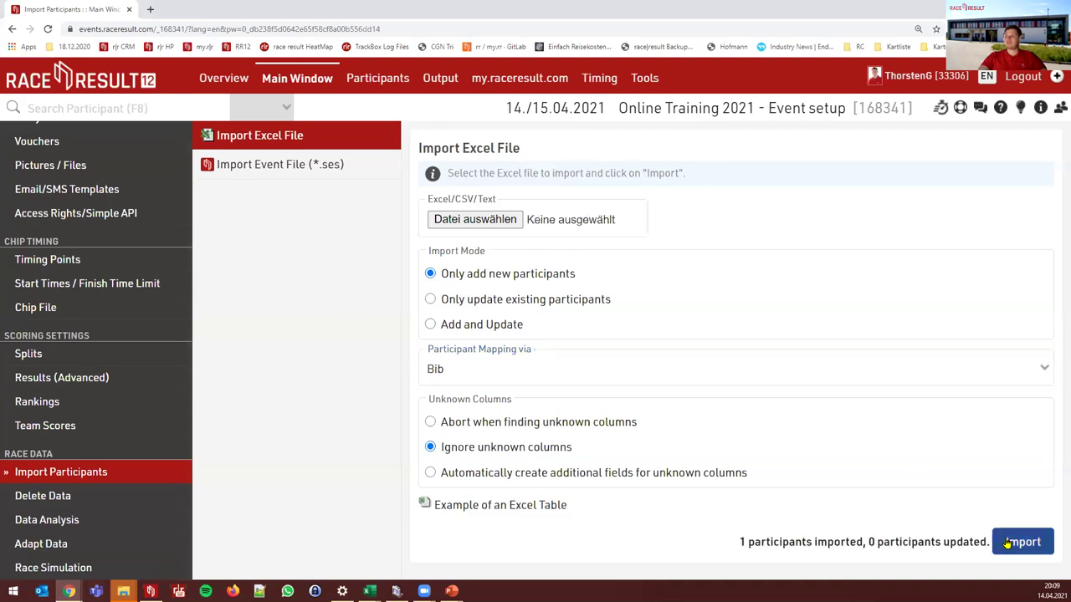
# - Highlight the '1 participants imported, 0 updated' message and open the re-imported bib 1 record
pyautogui.moveTo(736, 544); pyautogui.dragTo(987, 544)
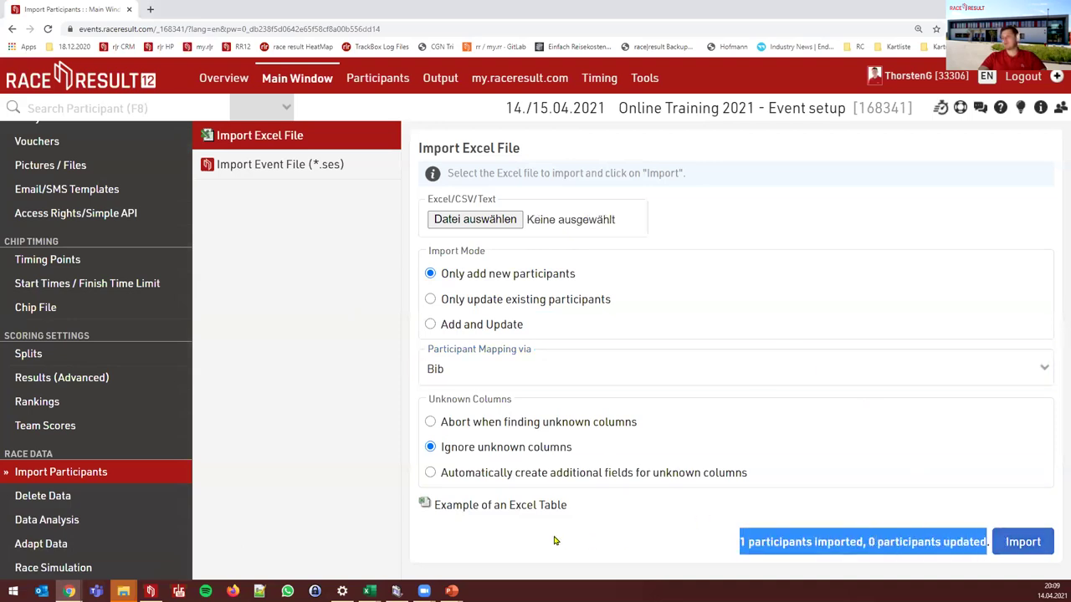
pyautogui.click(371, 78)
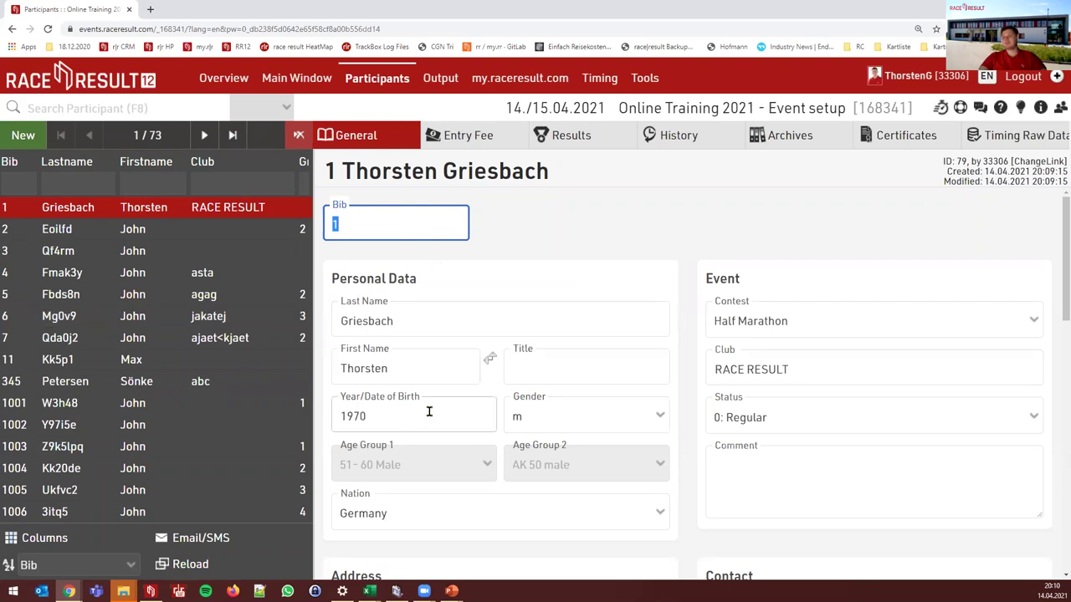
# - Review the bib 1 record's Address, Options and Marketing sections, then show the Overview summary
pyautogui.scroll(-5, 429, 412)
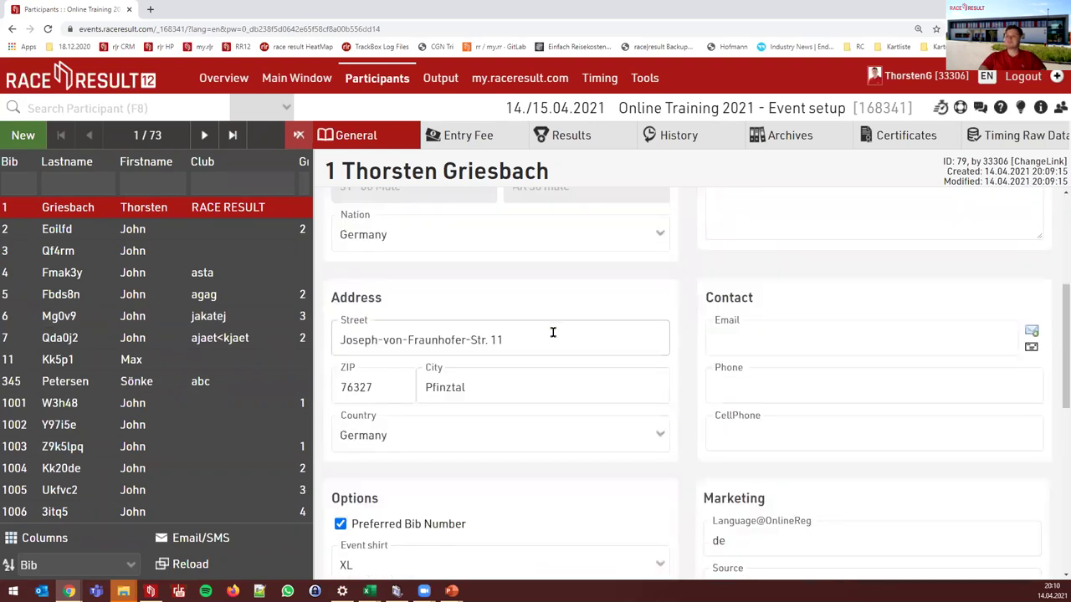
pyautogui.scroll(-1, 620, 352)
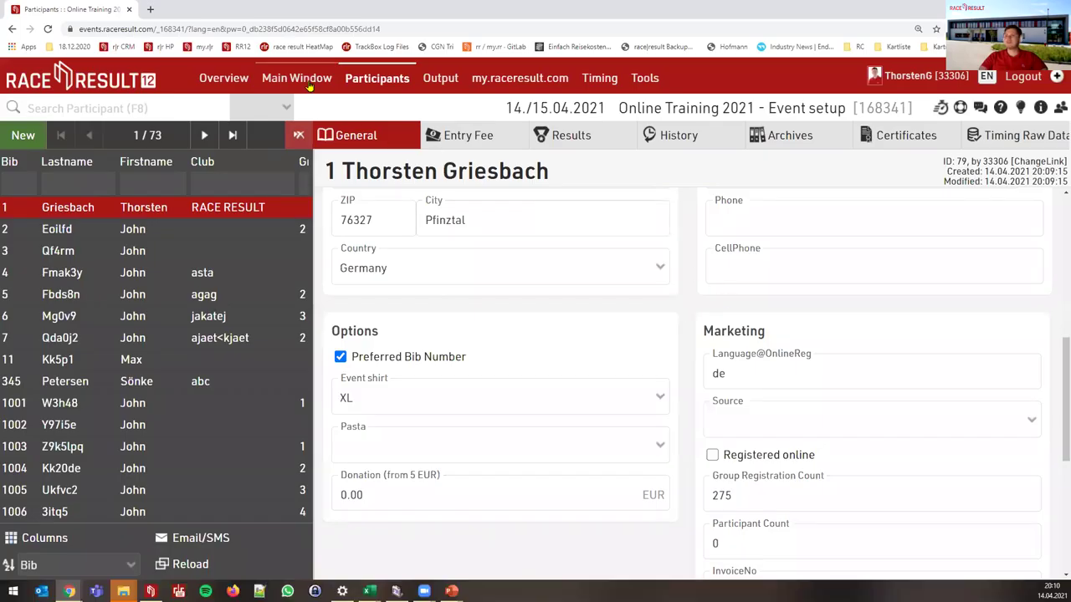
pyautogui.click(310, 81)
pyautogui.click(215, 83)
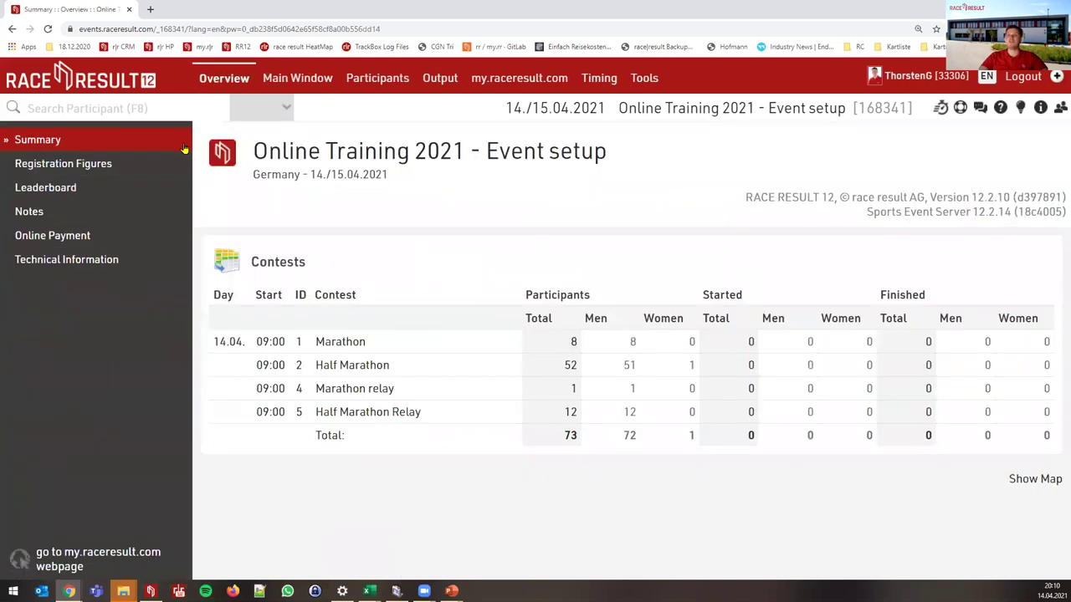
# - View the Technical Information page down to the Backup section, then bring the RACE RESULT Webserver window forward
pyautogui.click(107, 257)
pyautogui.scroll(-1, 790, 368)
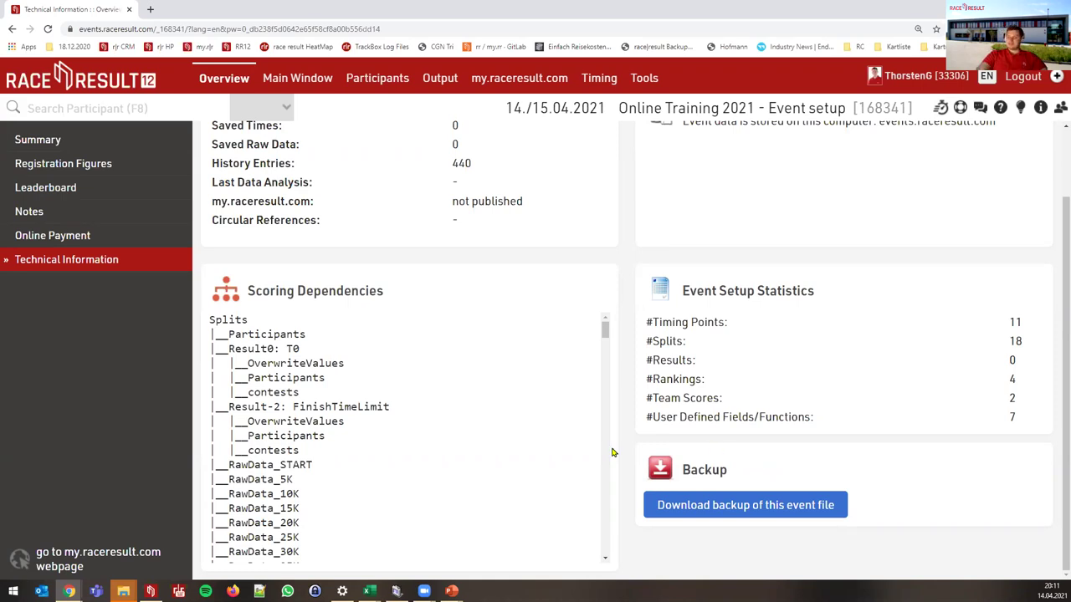
pyautogui.click(151, 591)
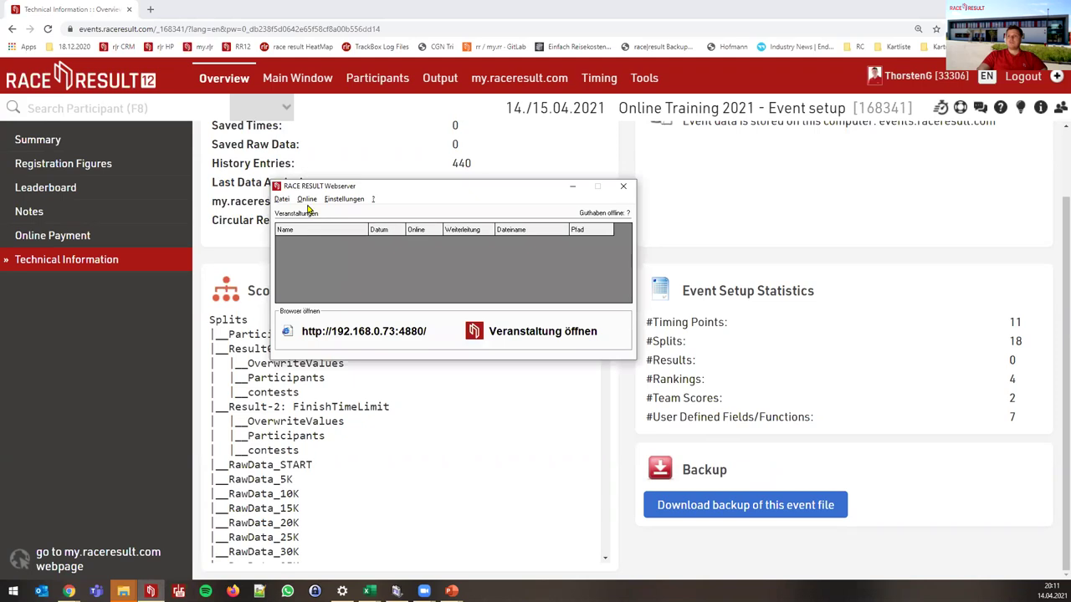
# - Switch the Web Server interface language to English under Einstellungen > Sprache
pyautogui.click(371, 200)
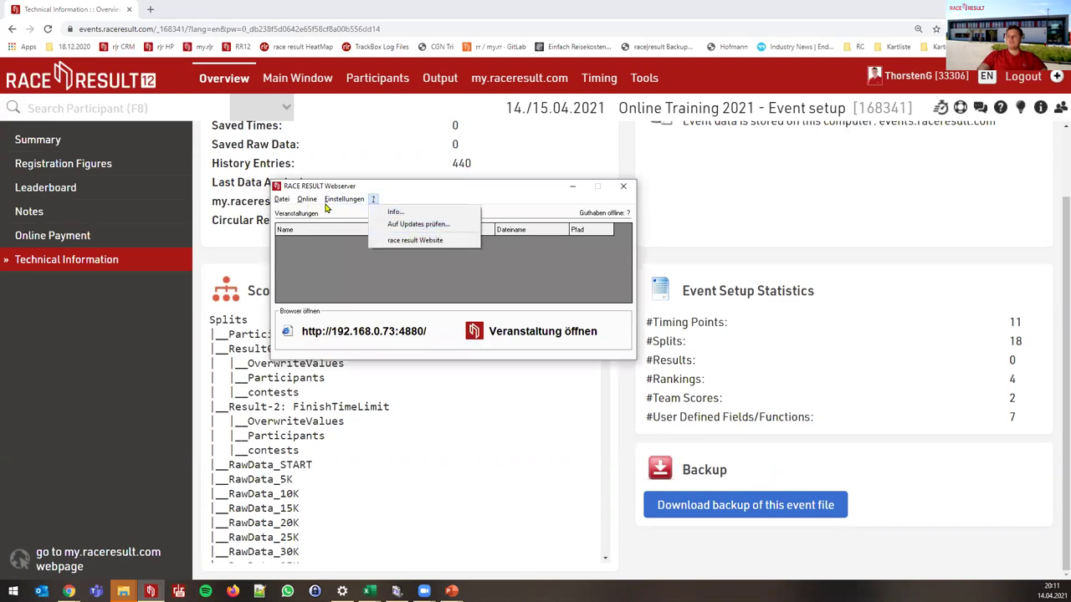
pyautogui.moveTo(370, 229)
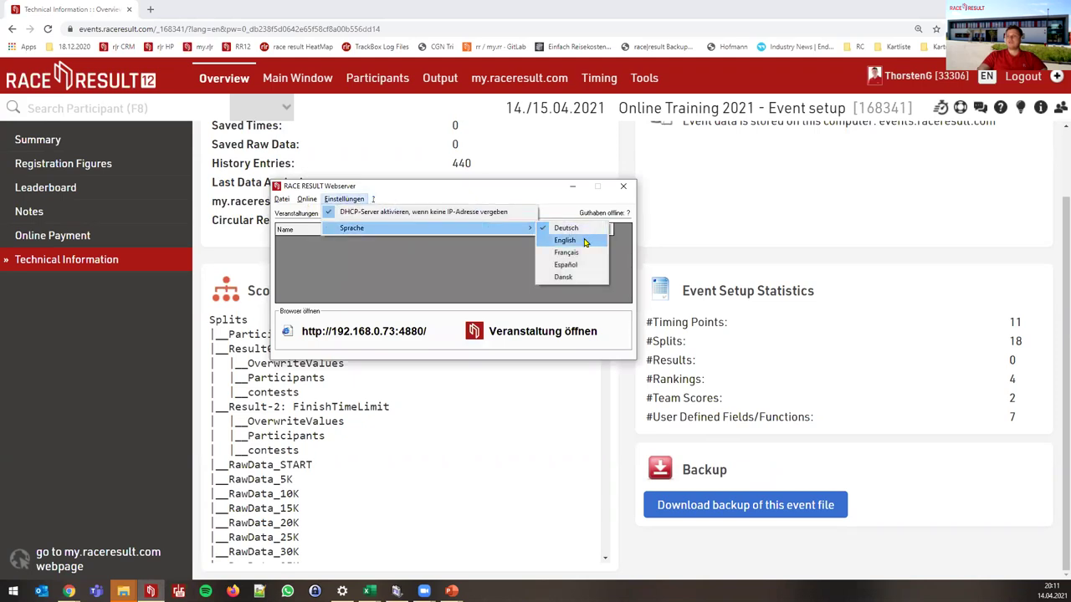
pyautogui.click(565, 240)
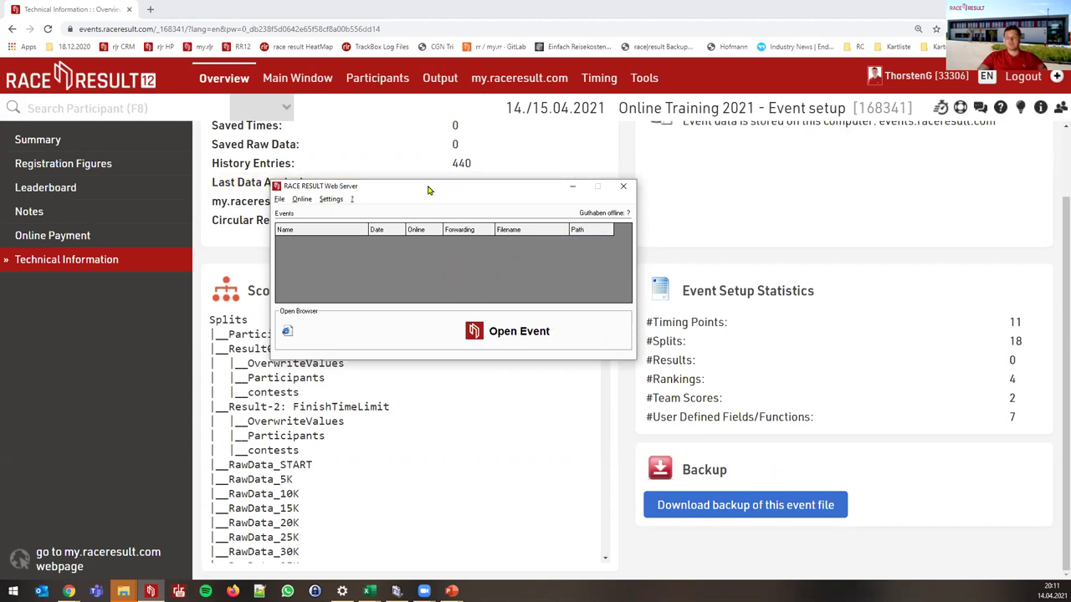
# - Try checking out the 'Online Training 2021 - Event setup' event, cancel, and close the Web Server
pyautogui.click(302, 199)
pyautogui.click(333, 216)
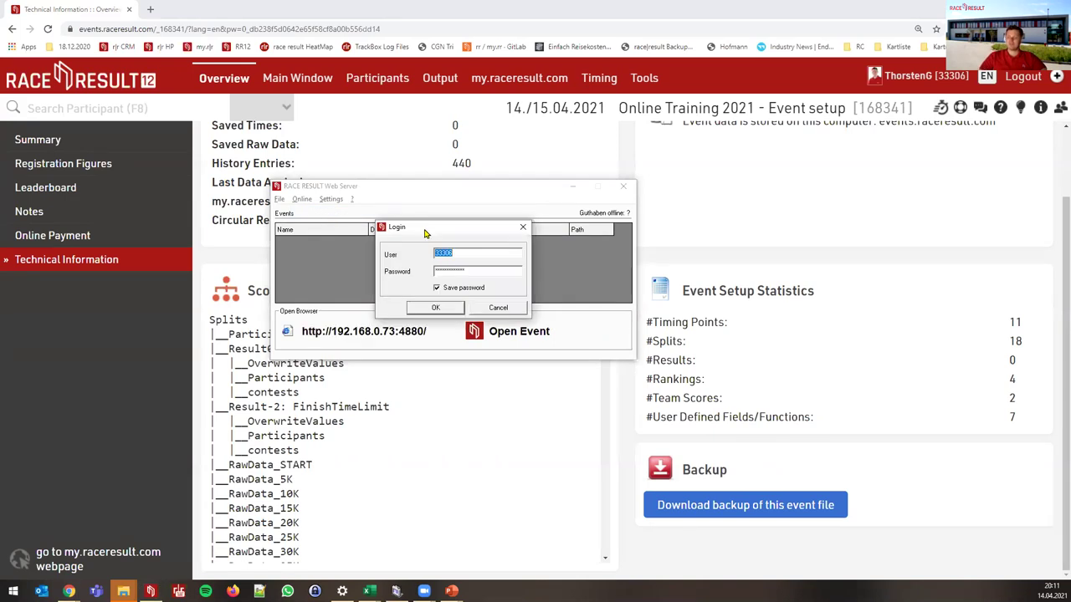
pyautogui.press('Return')
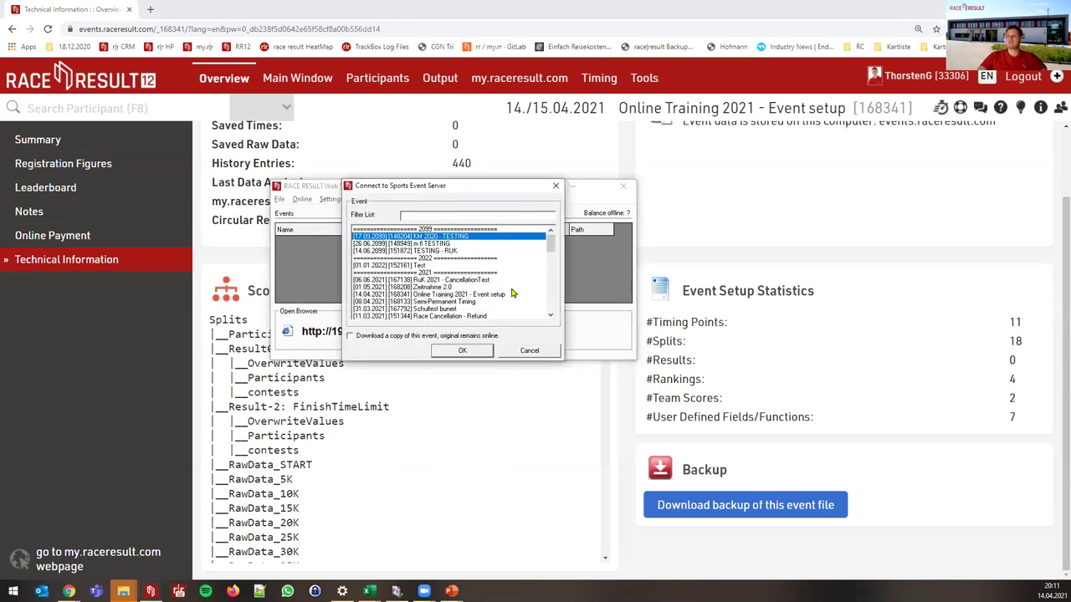
pyautogui.click(486, 296)
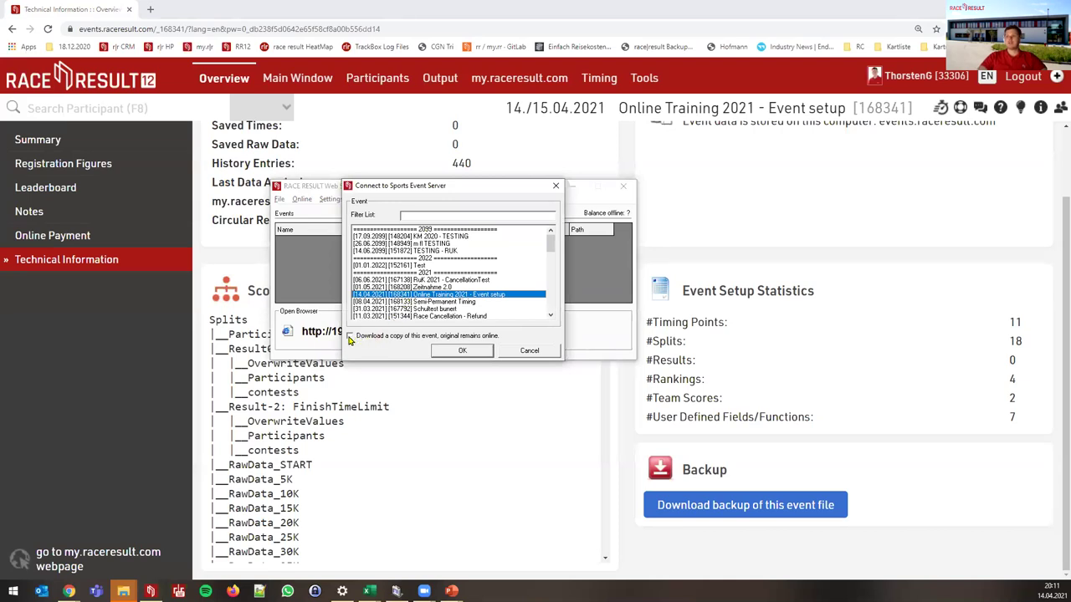
pyautogui.click(551, 349)
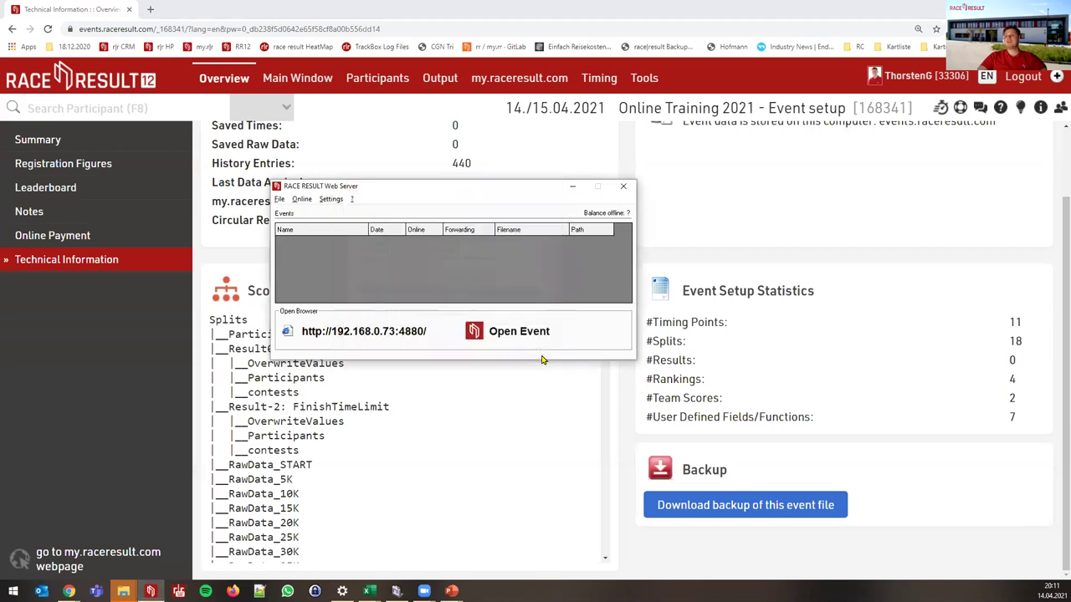
pyautogui.click(624, 188)
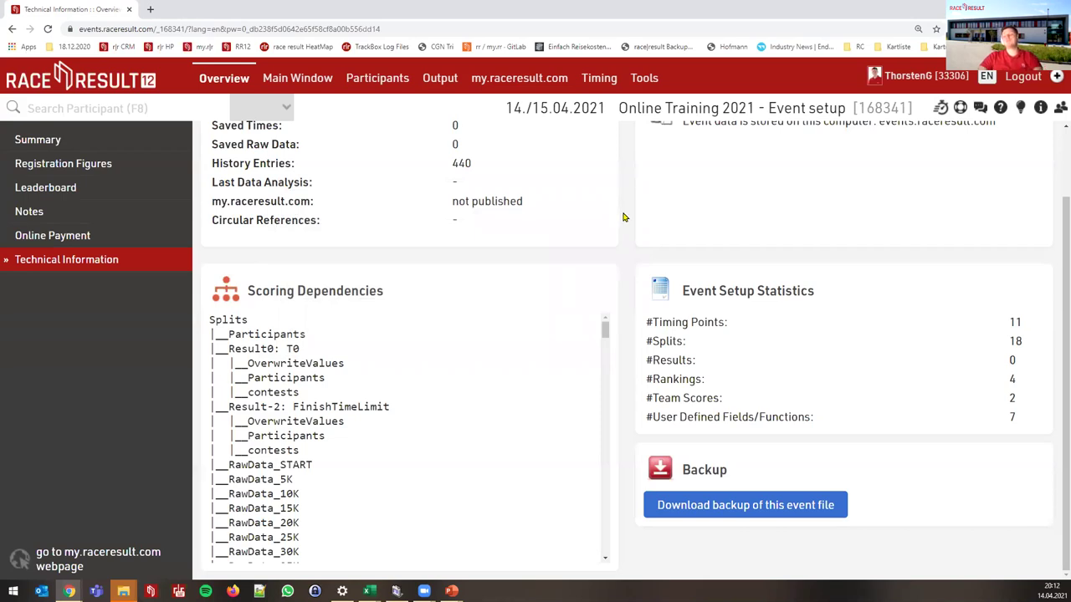
pyautogui.scroll(1, 622, 218)
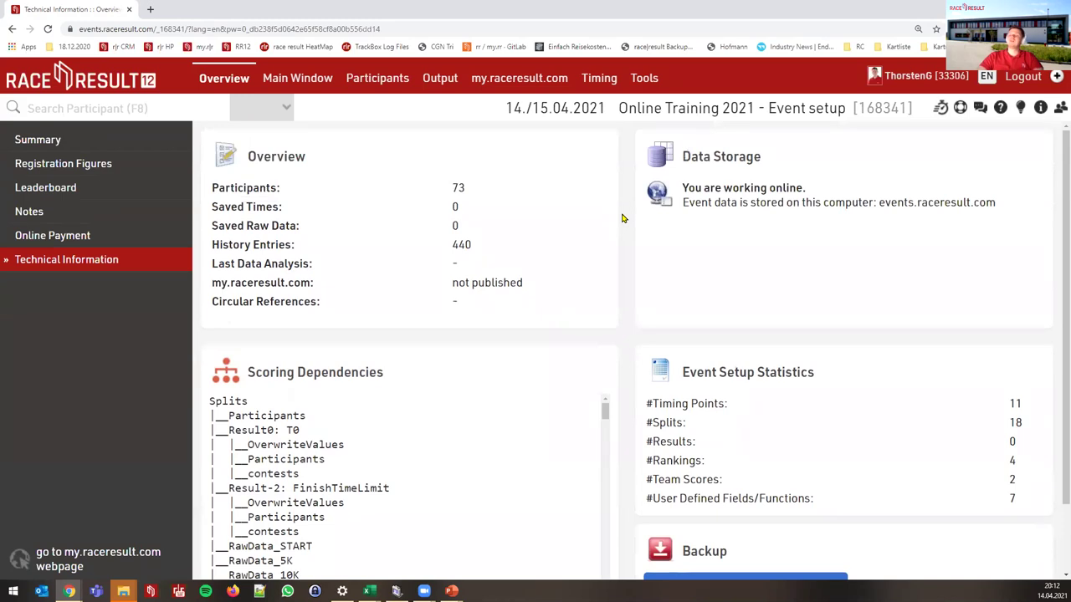